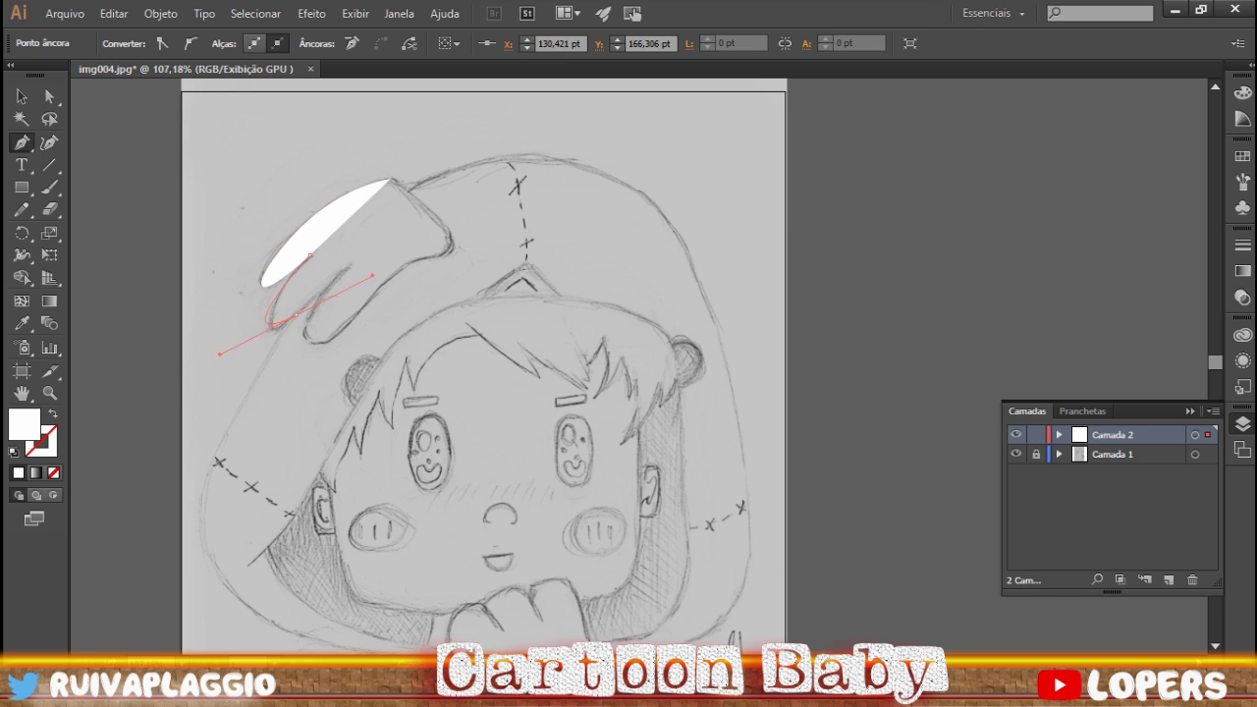
- Finish tracing the sketched comb as a closed shape with the Pen tool and move it up onto the hood's crown
drag(372, 276, 359, 265)
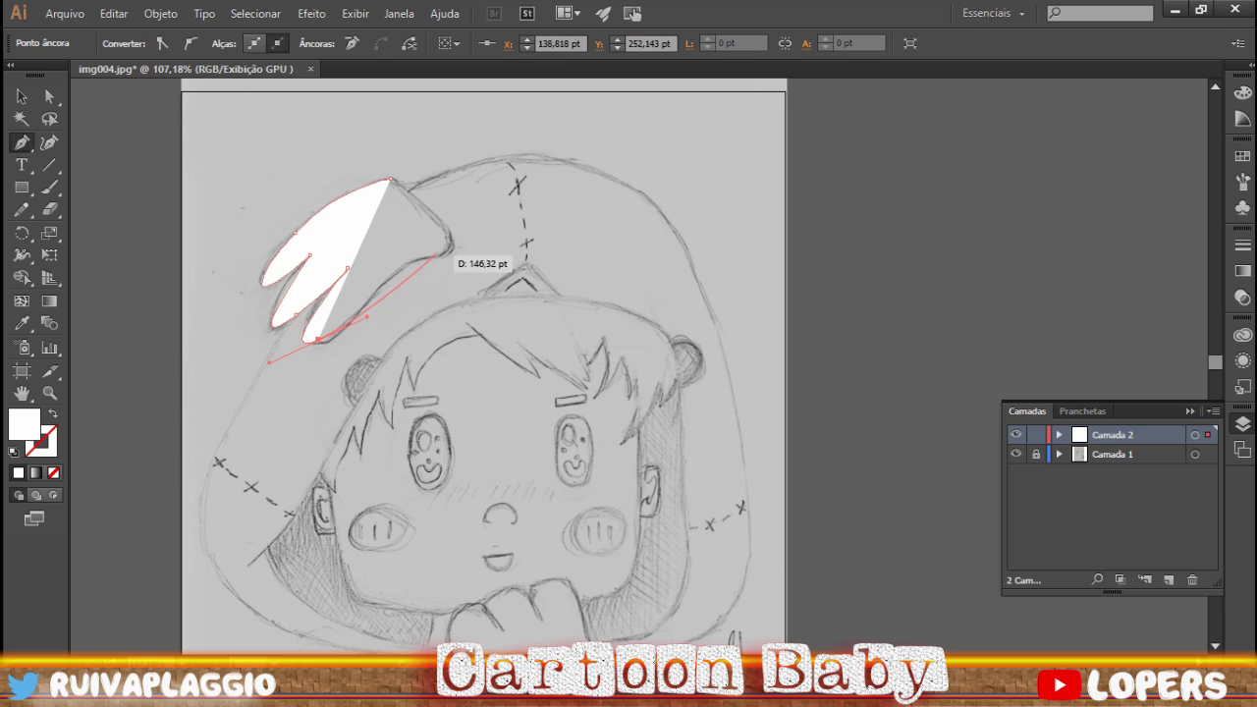
drag(439, 255, 499, 243)
key(v)
drag(466, 179, 510, 138)
click(785, 246)
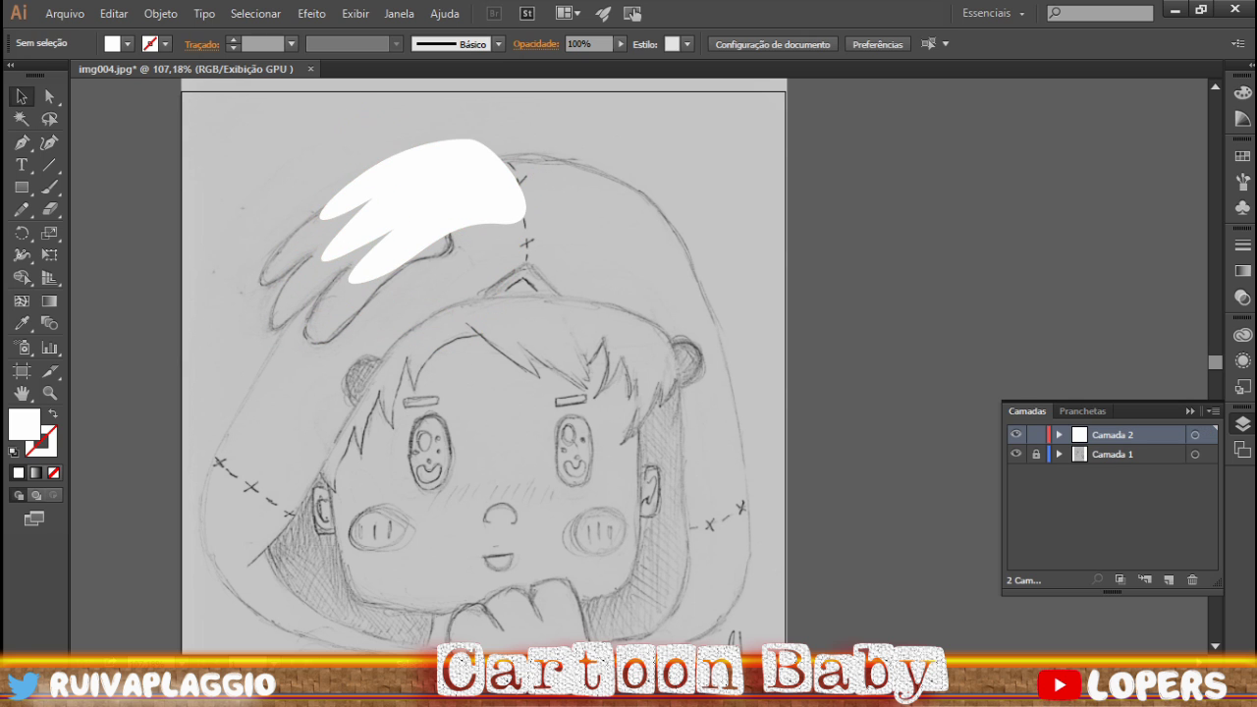
- Fill the comb shape with red
key(ctrl+a)
double_click(23, 424)
key(Return)
- Add a new layer and start tracing the hood's outline with the Pen tool, following its lower-left edge from the hand outward
key(p)
key(ctrl+l)
scroll(481, 363, down, 1)
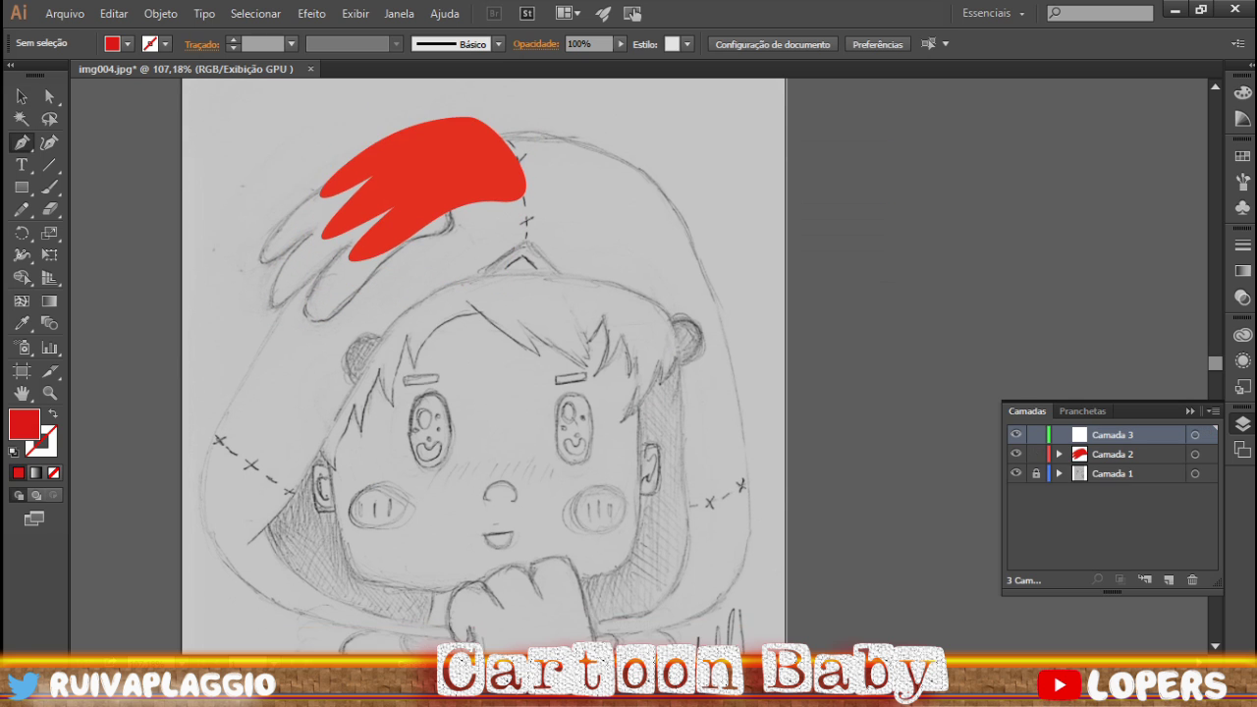
scroll(481, 363, down, 2)
drag(453, 550, 202, 416)
click(319, 179)
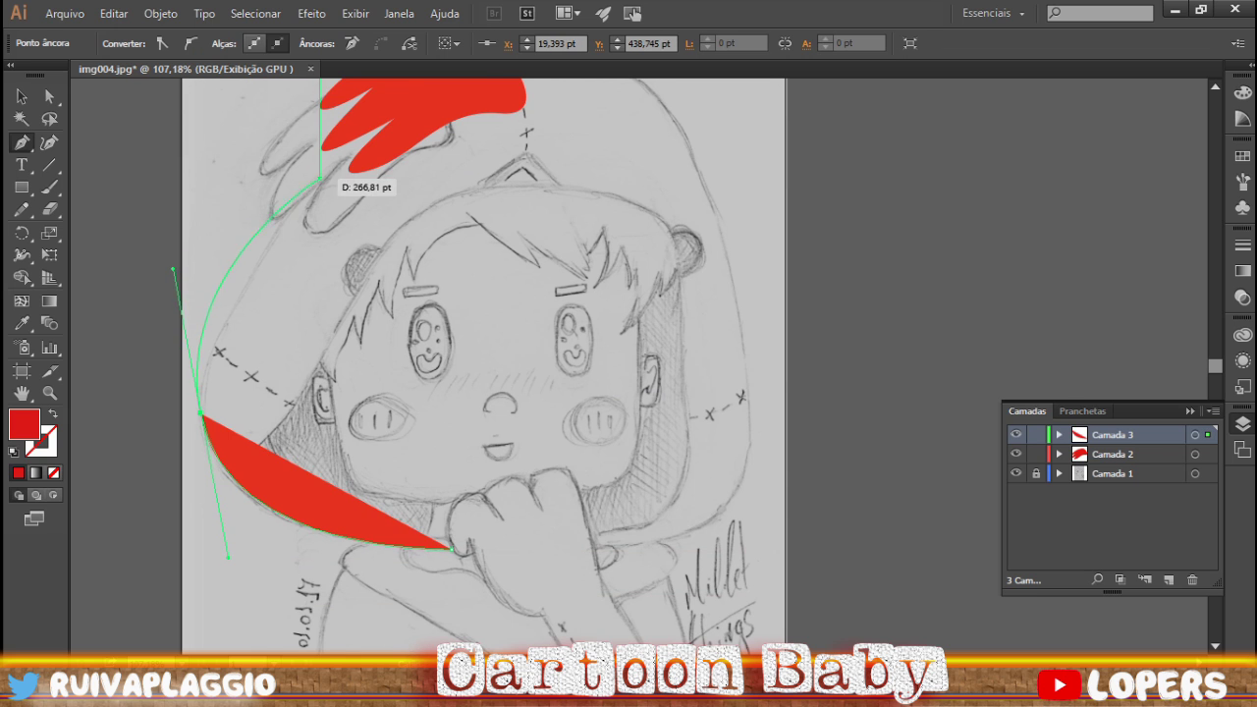
drag(174, 268, 174, 267)
drag(305, 225, 317, 217)
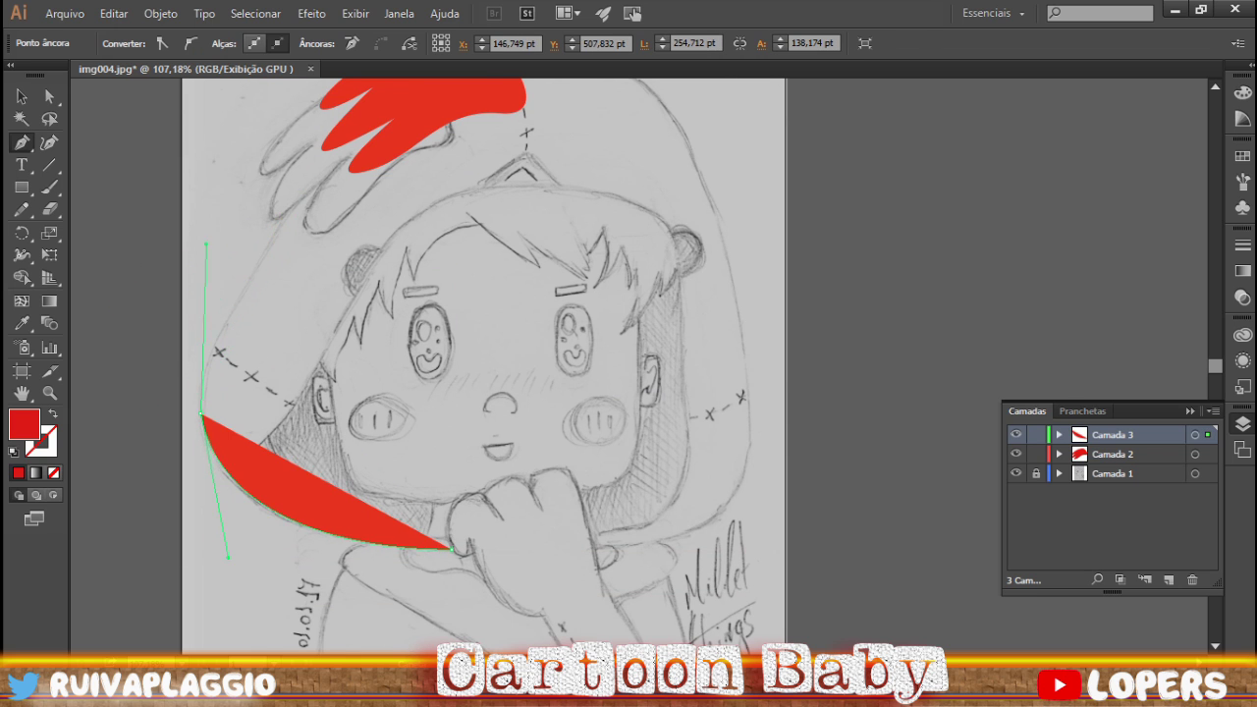
- Continue the hood outline over the crown and down the far side, bringing it back along the lower edge to the starting point
drag(351, 164, 425, 261)
scroll(425, 262, up, 4)
drag(543, 247, 481, 506)
scroll(629, 491, down, 4)
drag(454, 488, 295, 493)
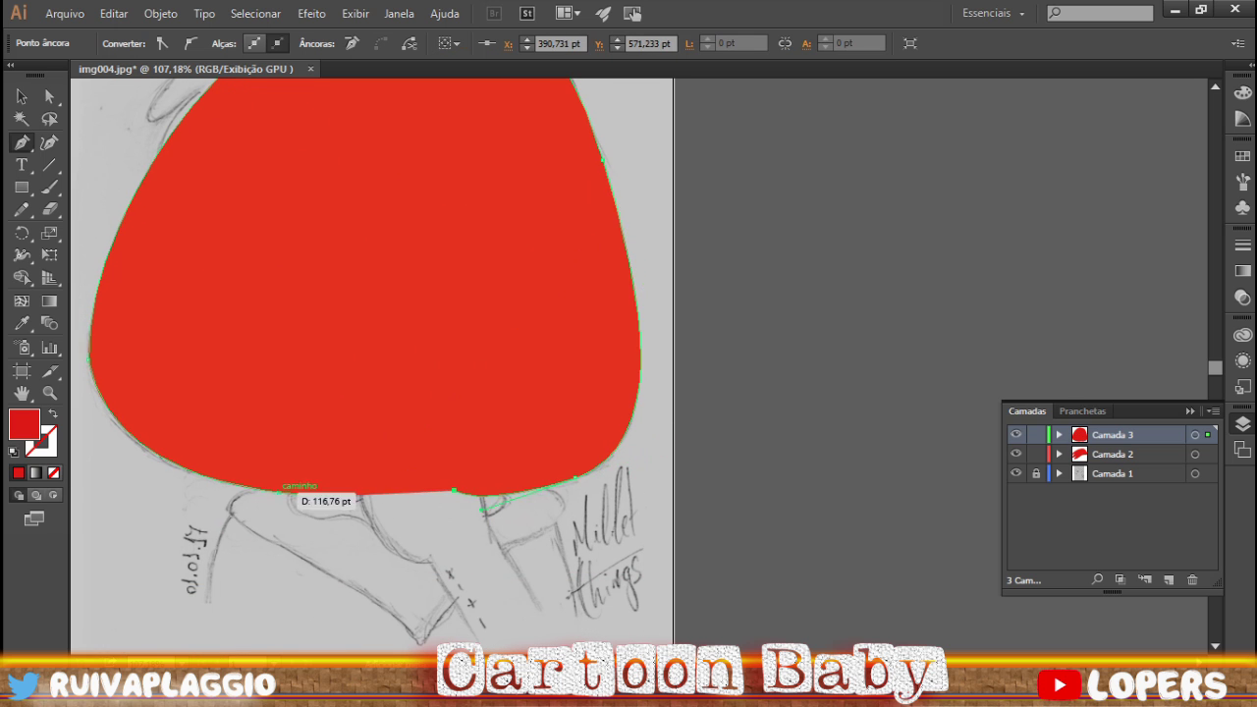
- Fill the hood shape with off-white, place its layer below the comb's layer and hide it
double_click(23, 424)
click(442, 229)
click(825, 225)
key(v)
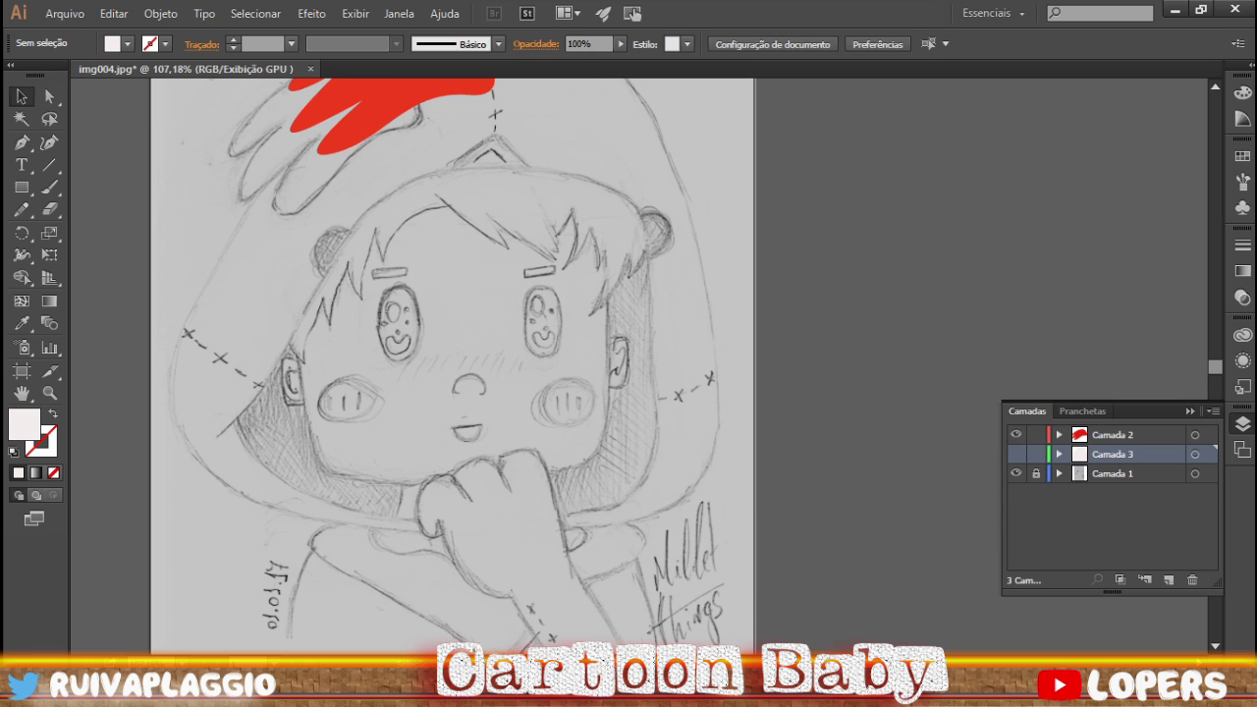
- Trace the hatched shadow inside the hood beside the left cheek on a new layer and fill it with medium grey
click(235, 420)
drag(391, 516, 534, 536)
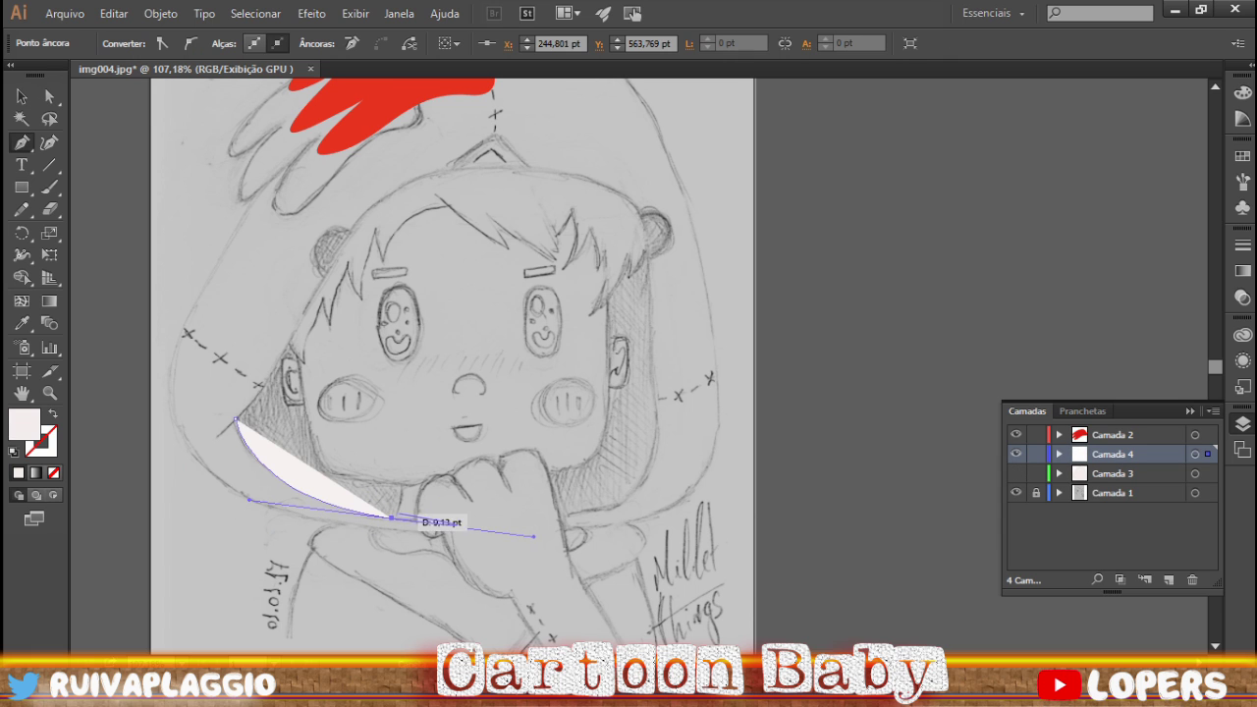
drag(401, 422, 403, 467)
key(slash)
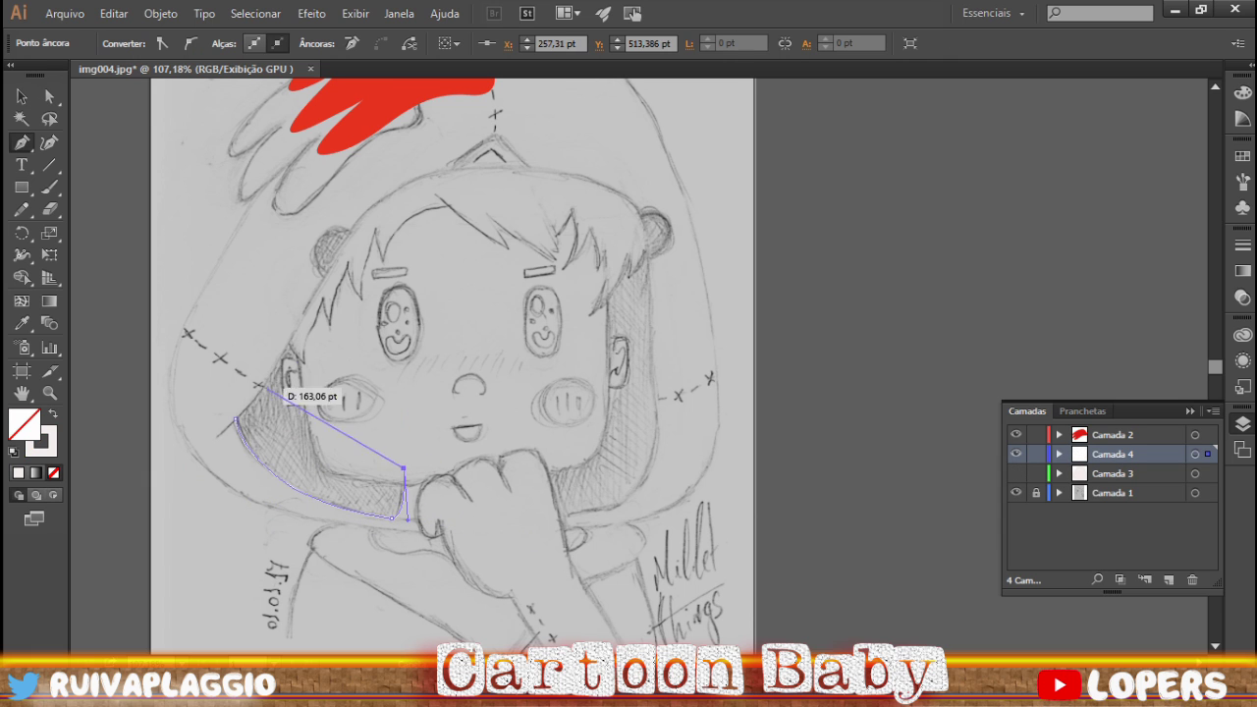
double_click(24, 424)
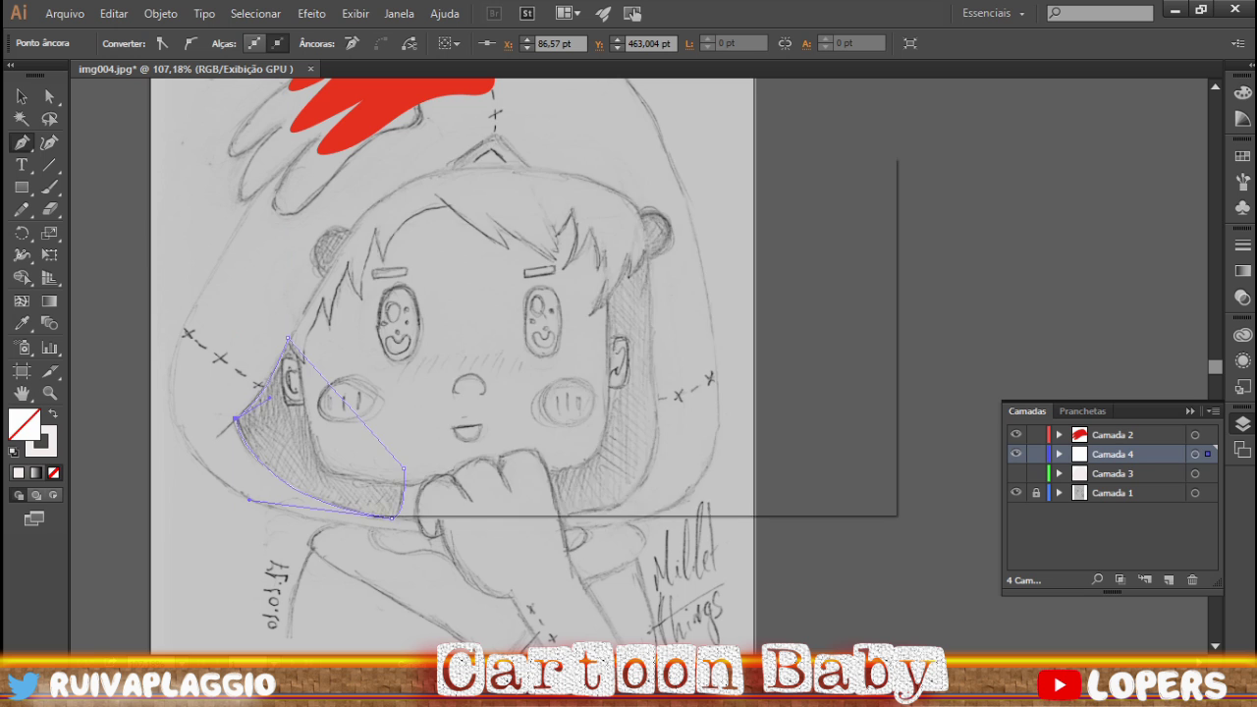
click(825, 225)
double_click(23, 424)
click(419, 331)
click(825, 225)
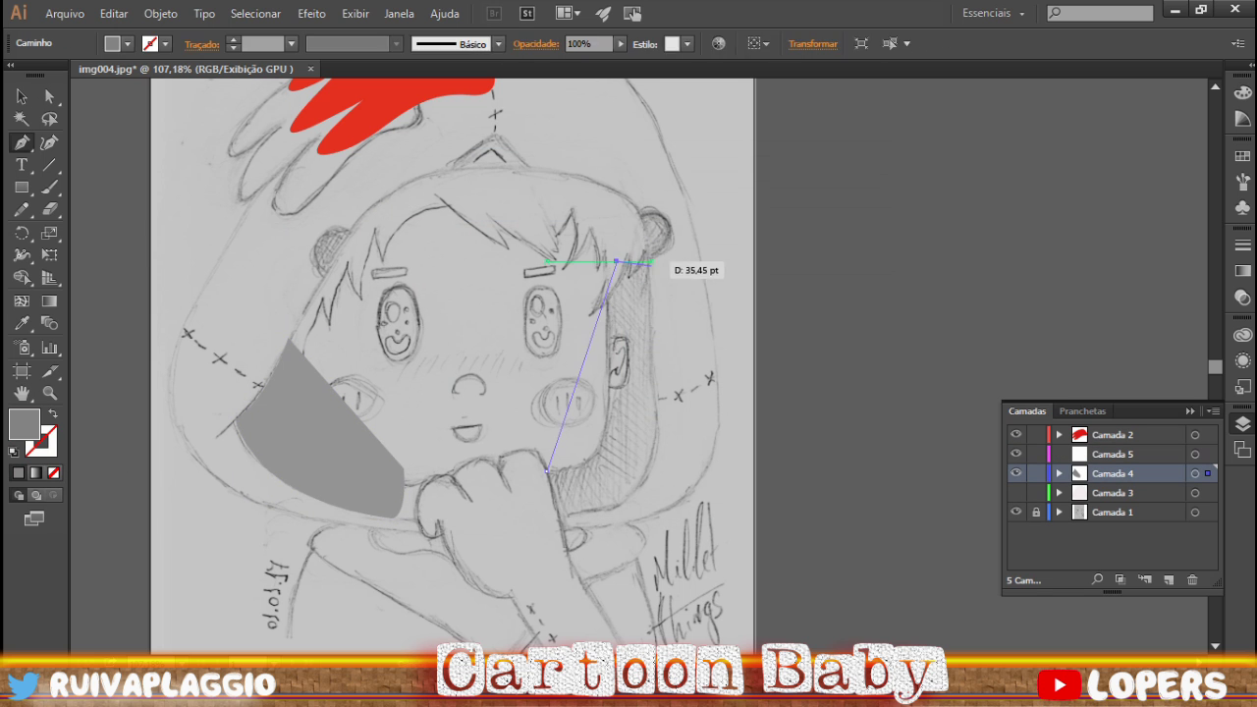
- Trace the hatched shadow inside the hood beside the right cheek in the same grey and hide the shadow layer Camada 4
click(646, 254)
drag(566, 547, 565, 547)
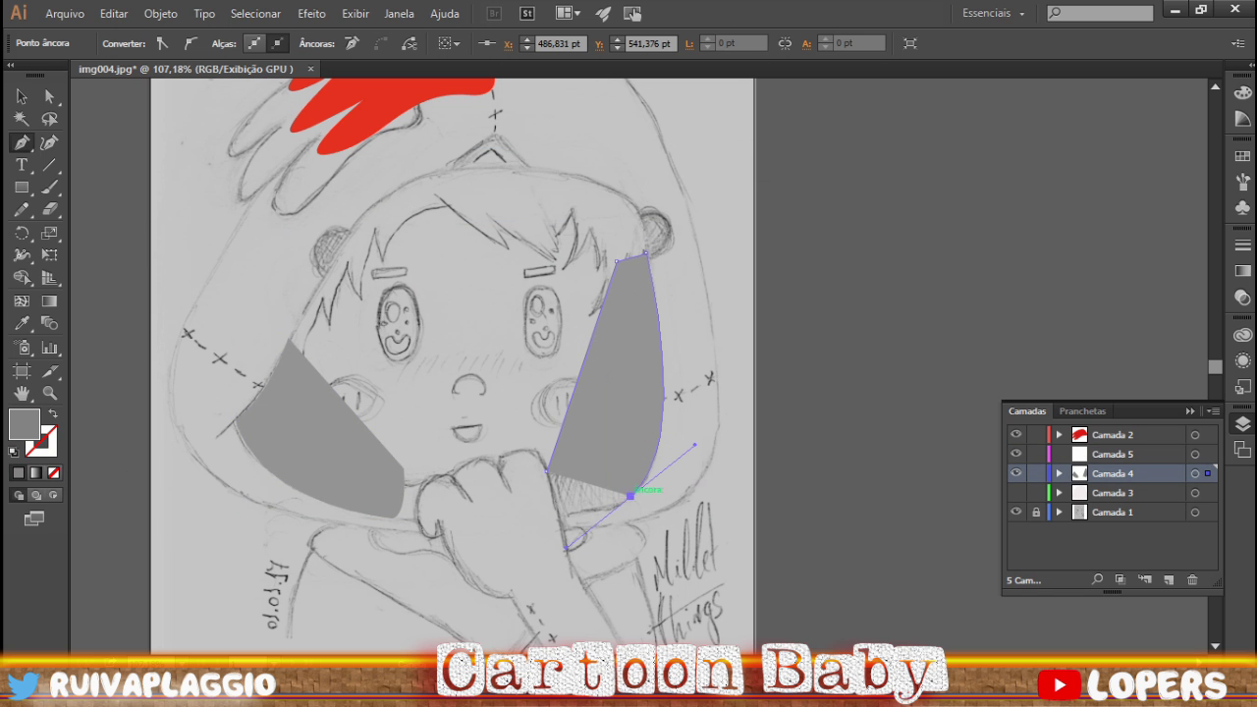
click(423, 467)
key(v)
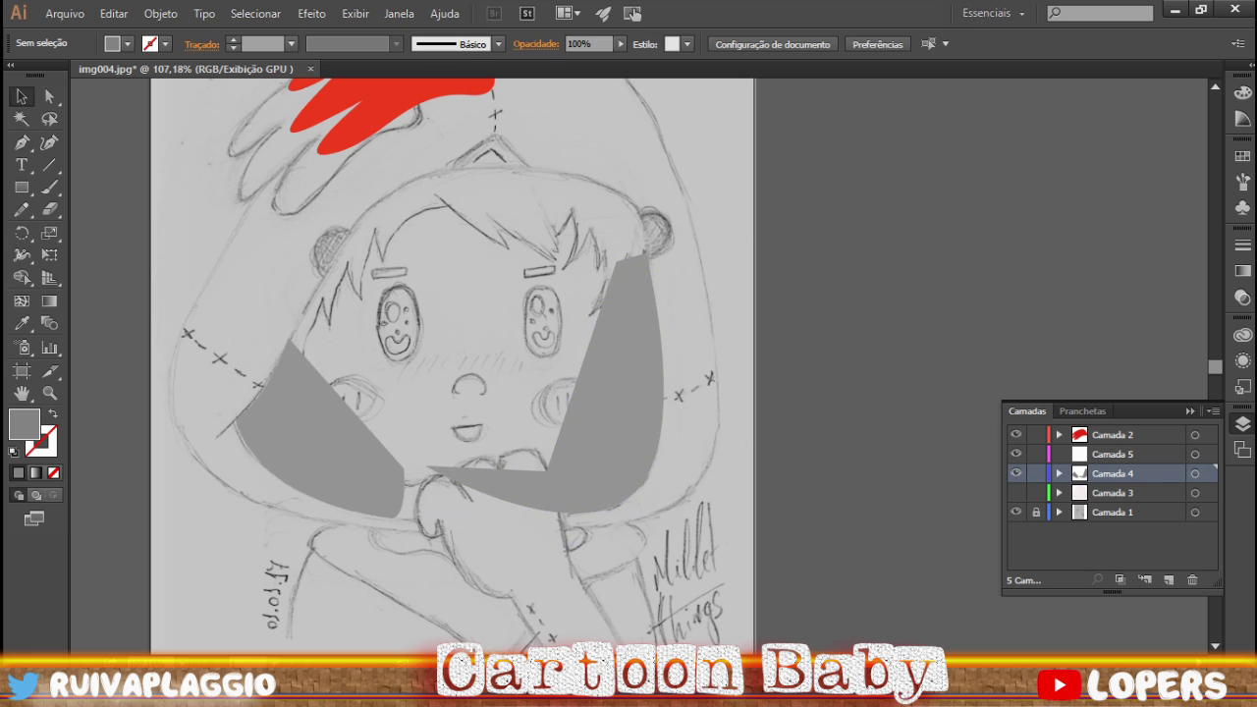
click(1015, 473)
- Draw a large square over the face and round its corners to a radius of about 63 pt
click(1119, 454)
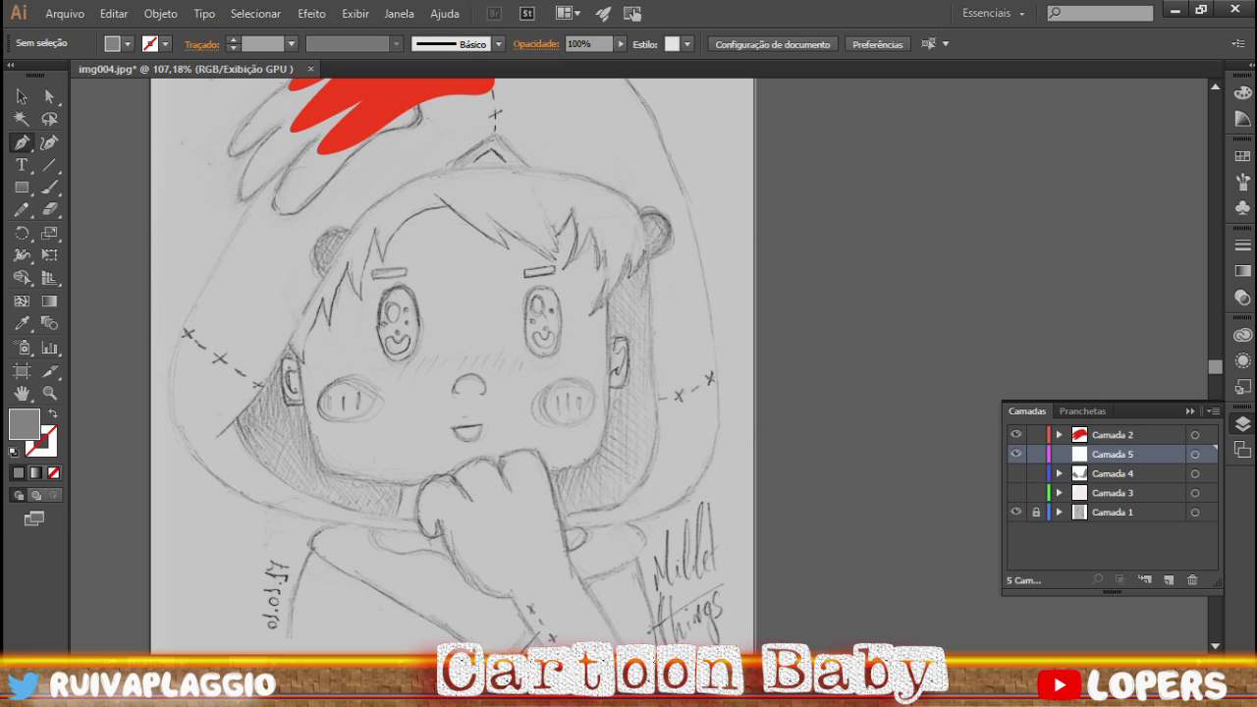
click(424, 482)
click(21, 186)
drag(316, 191, 609, 482)
key(v)
drag(331, 466, 376, 419)
- Hide the comb's layer and fit the face shape to the sketch by adjusting its sides and pushing its upper-left corner outward
click(1120, 434)
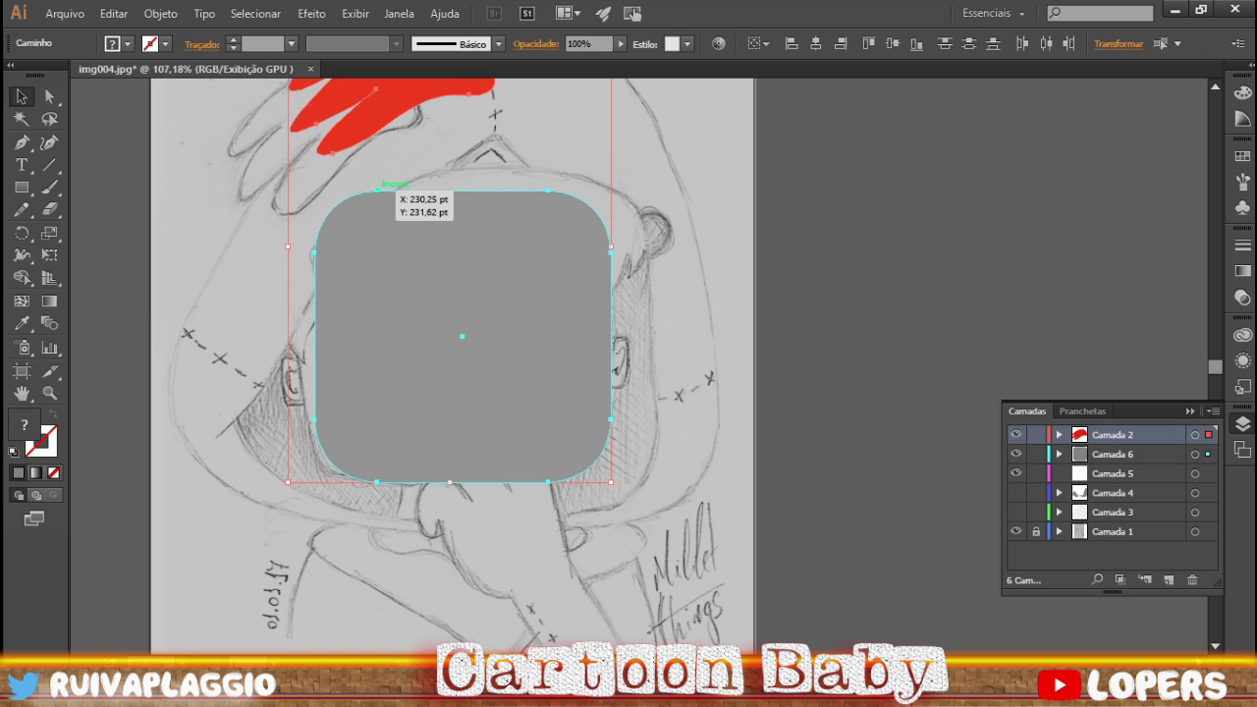
click(1016, 434)
drag(310, 337, 309, 337)
mouse_move(610, 336)
mouse_down()
mouse_move(506, 337)
mouse_move(609, 337)
mouse_up()
key(a)
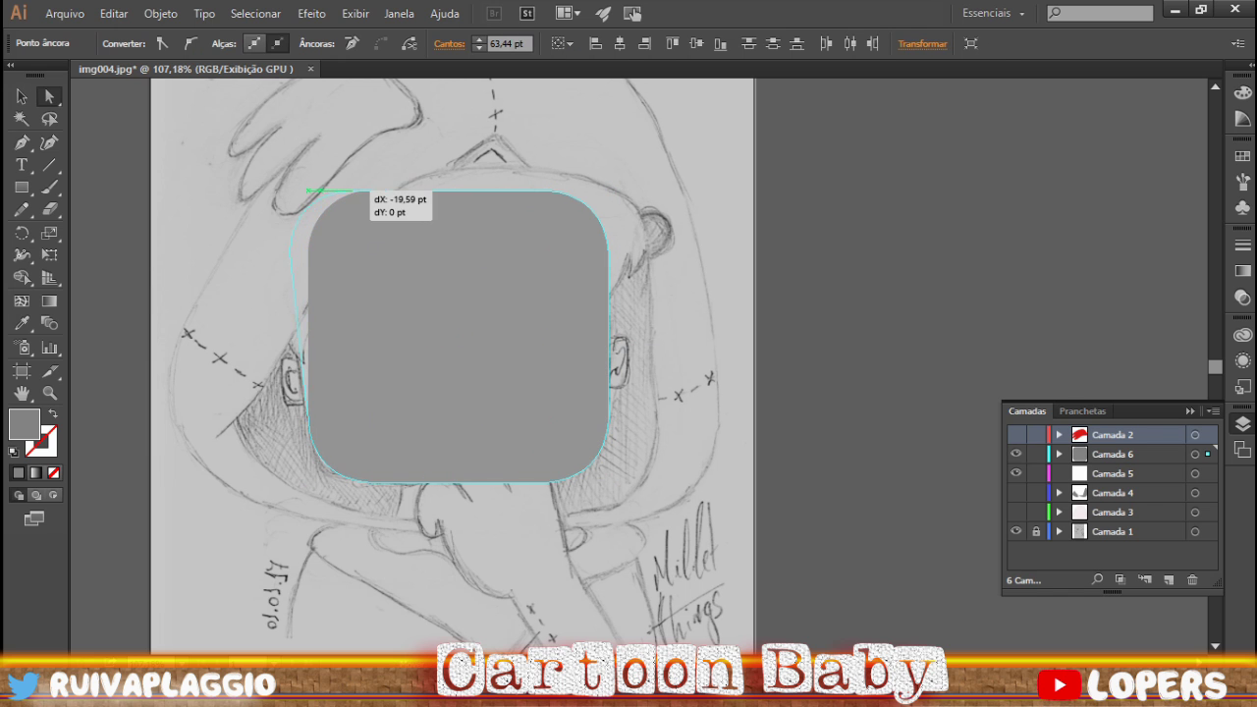
drag(355, 192, 338, 193)
- Fill the face shape with a light peach skin tone
double_click(24, 424)
click(510, 247)
mouse_move(650, 453)
mouse_down()
mouse_move(650, 427)
mouse_move(650, 440)
mouse_up()
click(475, 228)
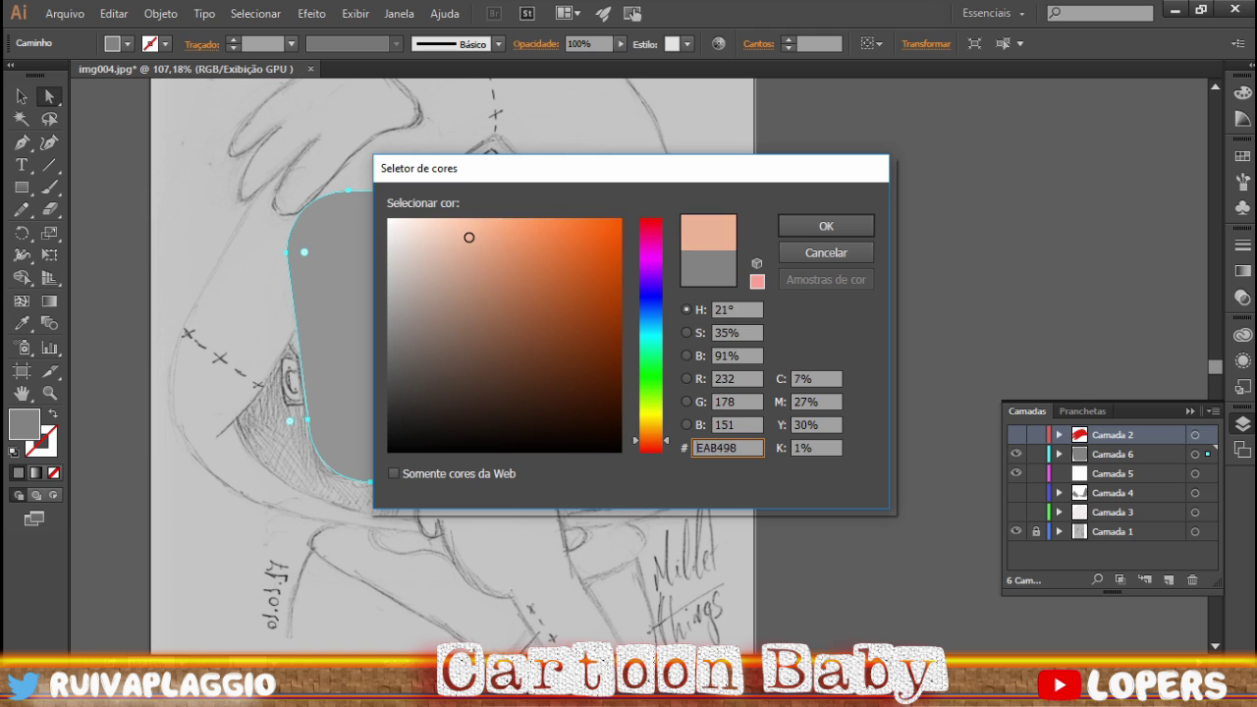
click(826, 226)
key(ctrl+shift+a)
- Hide the face layer and draw two matching upright ellipses over the sketched eyes on a new layer
click(1015, 453)
drag(22, 186, 98, 235)
key(ctrl+l)
mouse_move(380, 288)
mouse_down()
mouse_move(423, 374)
mouse_move(400, 330)
mouse_move(624, 355)
mouse_up()
key(z)
click(445, 268)
key(ctrl+shift+a)
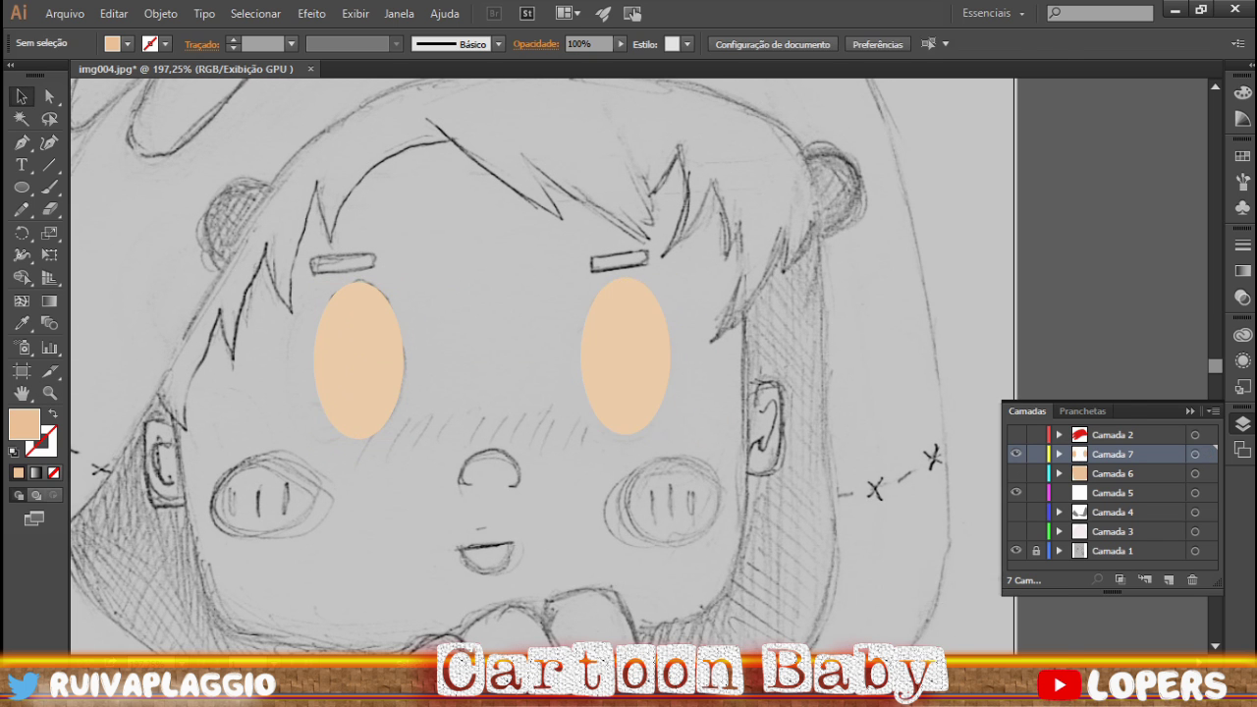
- Fill both eyes with green and move the embedded character reference image onto the layer Camada 8
key(ctrl+a)
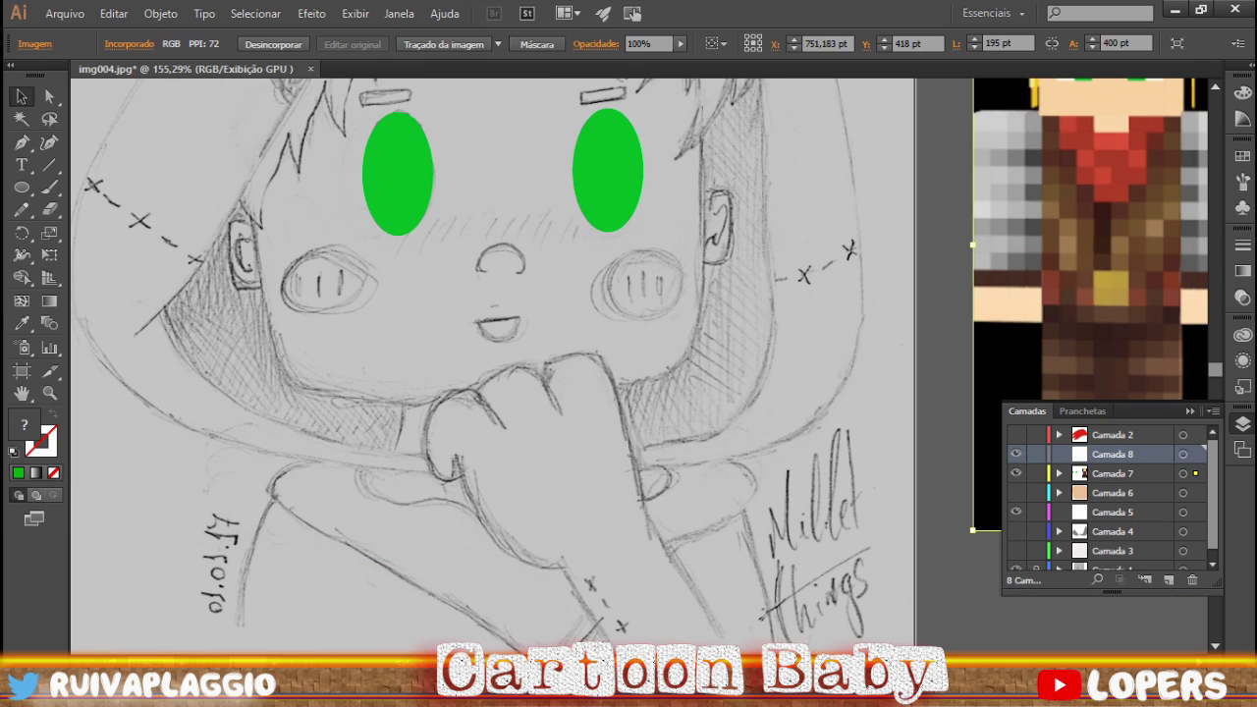
drag(1196, 474, 1195, 454)
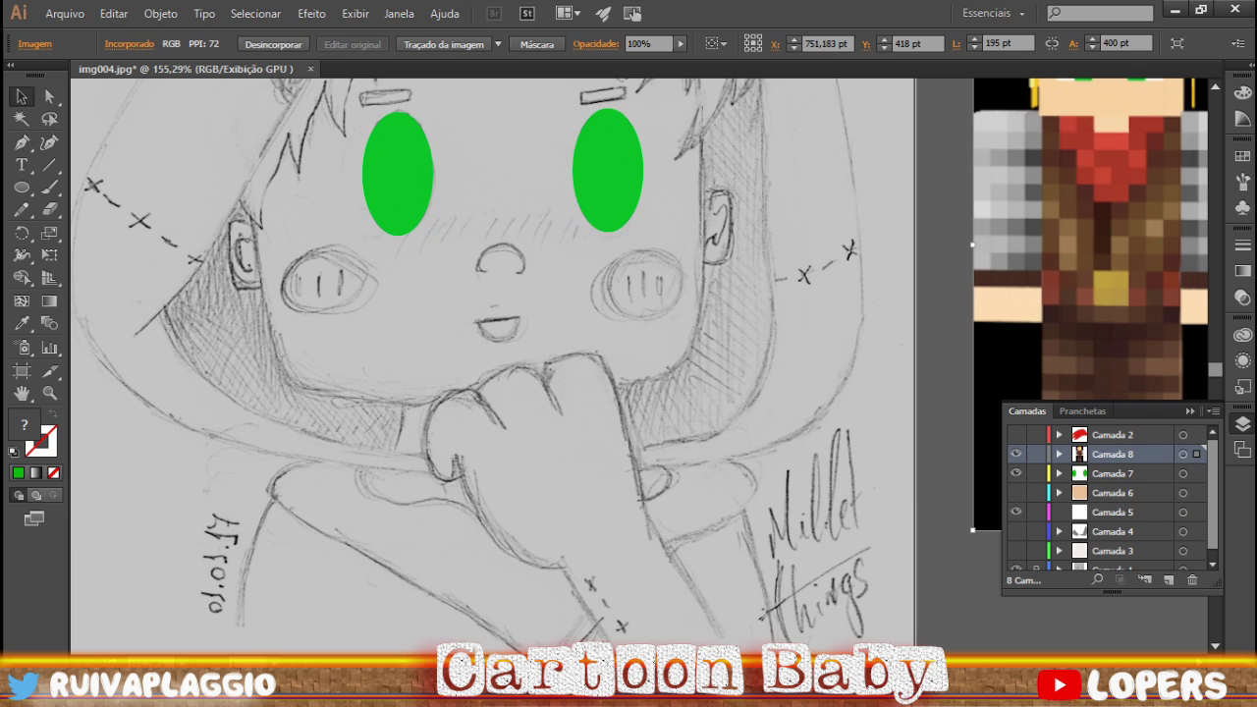
- Draw a horizontal ellipse over the left cheek, duplicate it onto the right cheek, and nudge both eyes slightly closer together
scroll(734, 472, up, 1)
key(l)
drag(251, 240, 363, 313)
key(v)
drag(307, 276, 636, 275)
drag(592, 150, 577, 149)
drag(371, 152, 377, 152)
- Fill both cheek ellipses with light pink
click(308, 276)
shift+click(637, 275)
key(i)
click(1029, 293)
click(1139, 123)
double_click(24, 424)
click(821, 225)
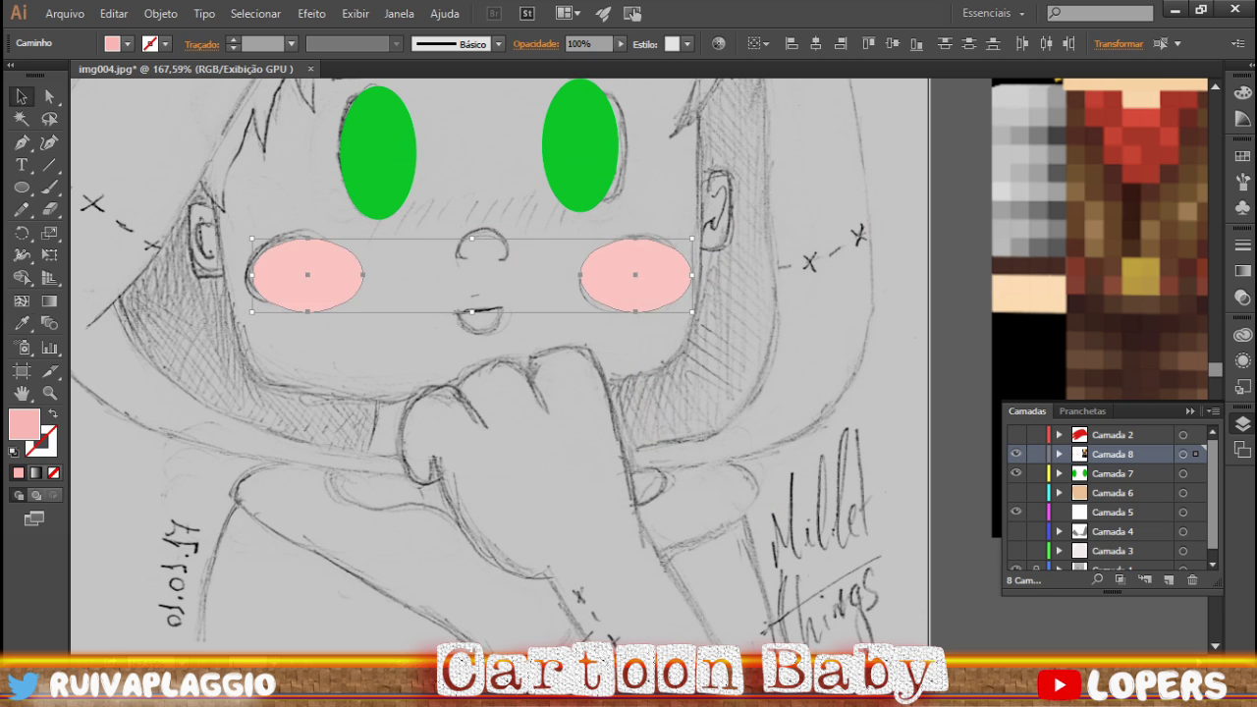
key(v)
key(ctrl+shift+a)
- Draw a pink circle and centre it over the sketched mouth
click(21, 186)
drag(251, 312, 510, 312)
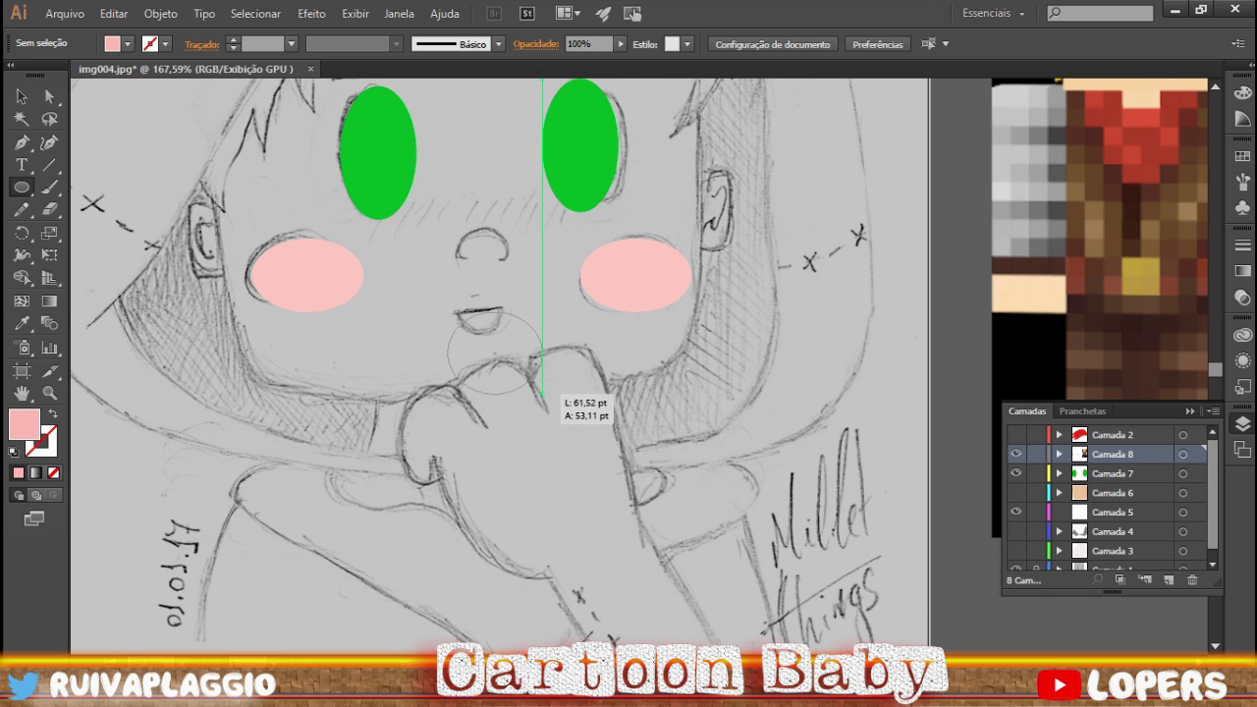
drag(541, 363, 555, 423)
drag(499, 366, 485, 324)
- Remove the circle's upper anchor point to form an open smile and fill it with the scarf's dark red from the reference image
key(a)
click(483, 274)
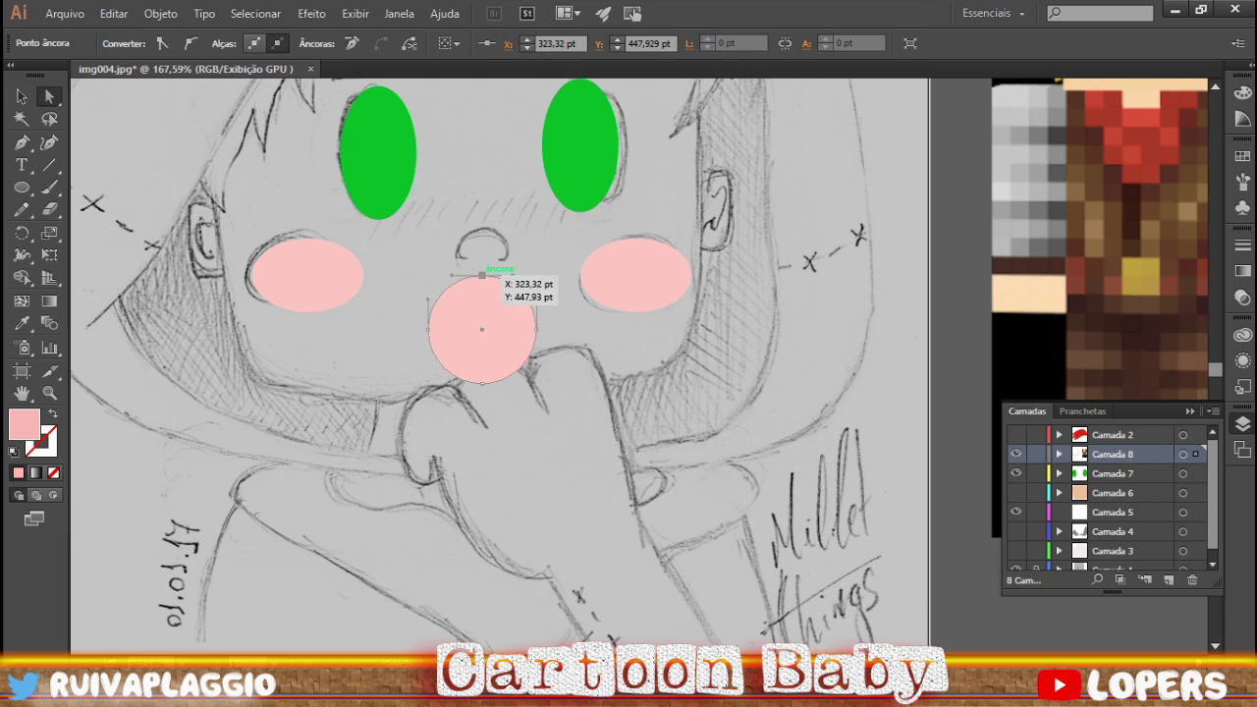
drag(482, 274, 520, 351)
key(v)
key(i)
click(1144, 123)
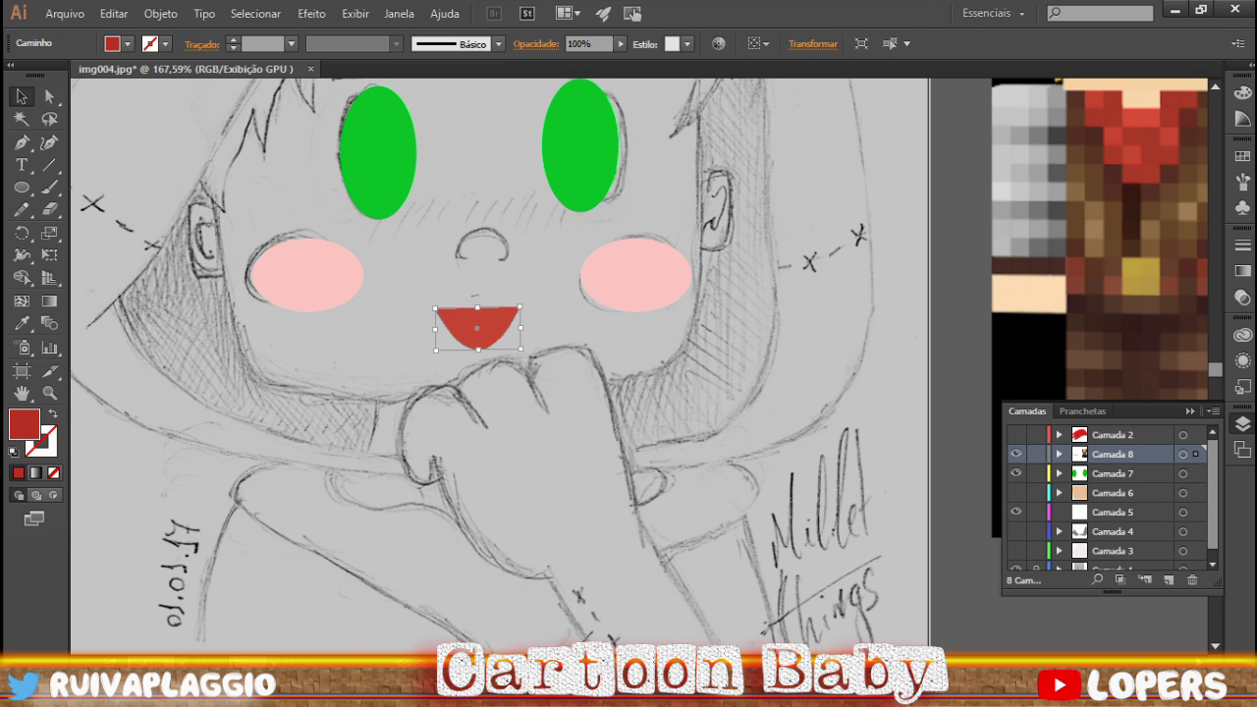
key(ctrl+shift+a)
- Draw a thin horizontal rectangle over the left eyebrow
scroll(491, 343, up, 5)
key(m)
drag(317, 175, 391, 187)
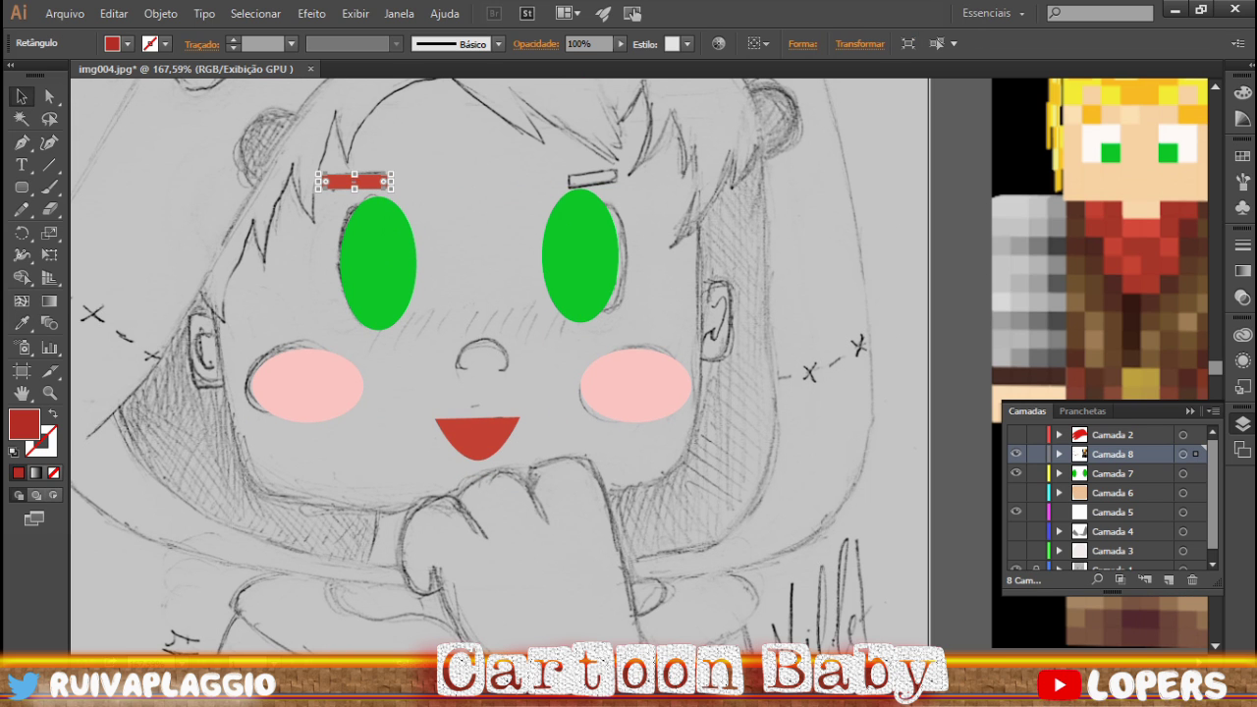
key(ctrl+shift+a)
key(ctrl+z)
key(ctrl+z)
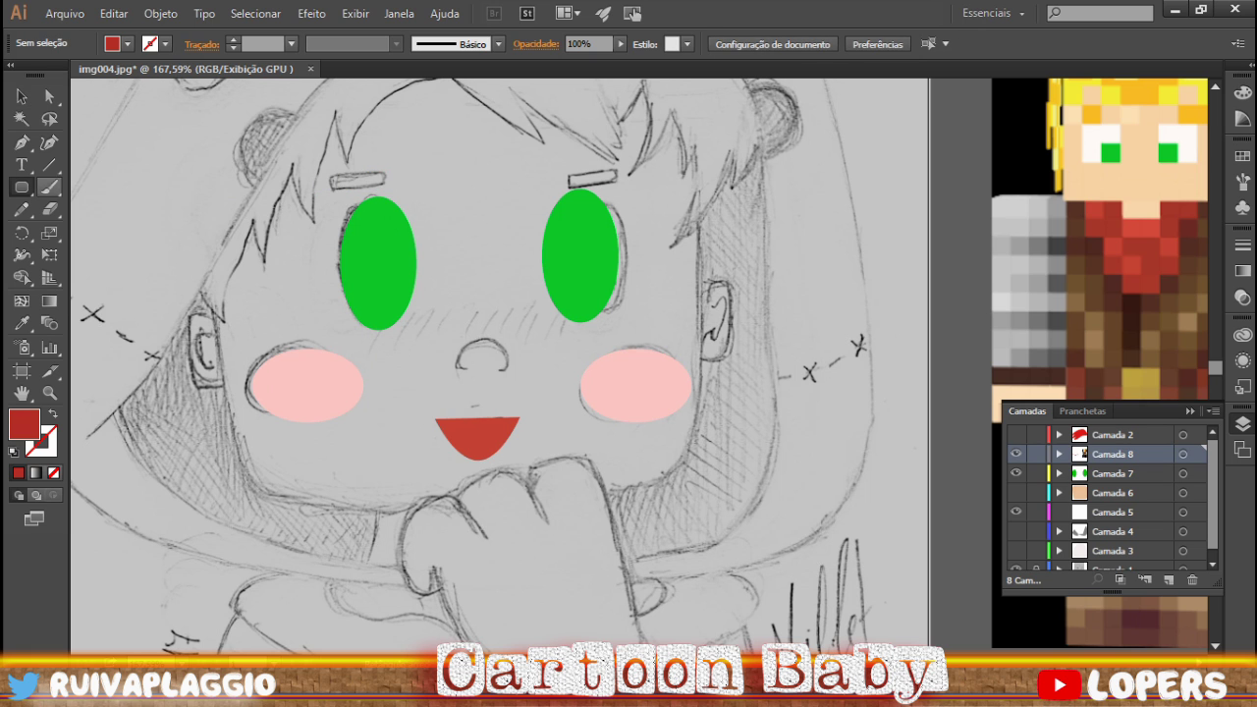
key(ctrl+shift+z)
- Duplicate the eyebrow rectangle above the right eye and mirror it so the pair slants symmetrically
drag(358, 181, 592, 177)
right_click(518, 173)
click(393, 559)
key(Return)
key(ctrl+shift+a)
- Fill both eyebrows with a yellow sampled from the reference character's hair
shift+click(359, 181)
key(i)
click(1055, 118)
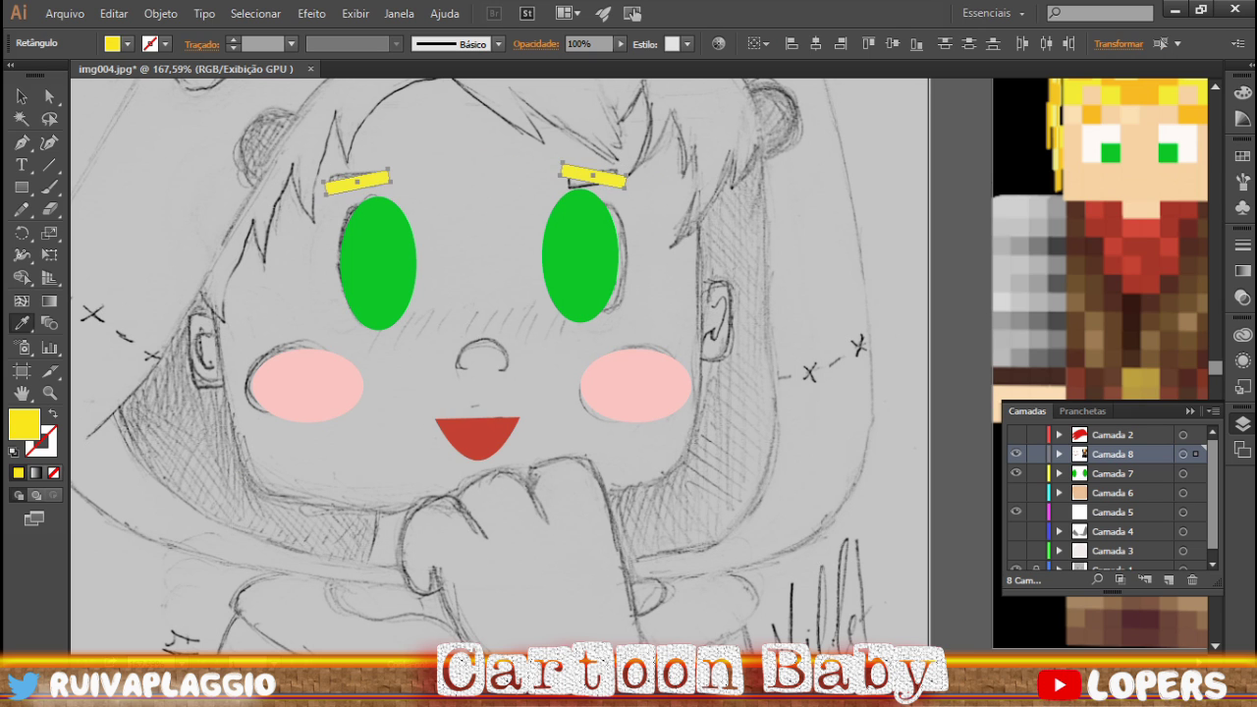
key(ctrl+shift+a)
- Trace the jagged lower edge of the fringe across the forehead with the Pen tool, using a golden orange fill
scroll(491, 364, up, 3)
key(p)
drag(252, 431, 252, 332)
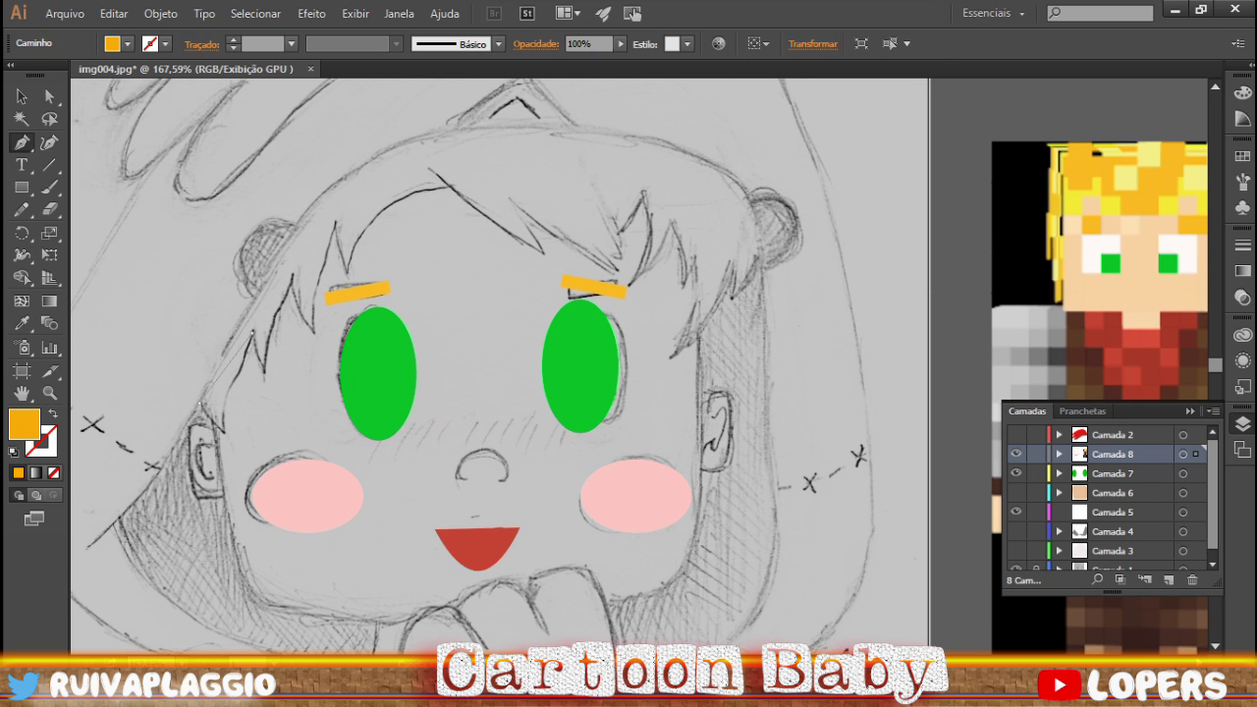
drag(226, 432, 229, 384)
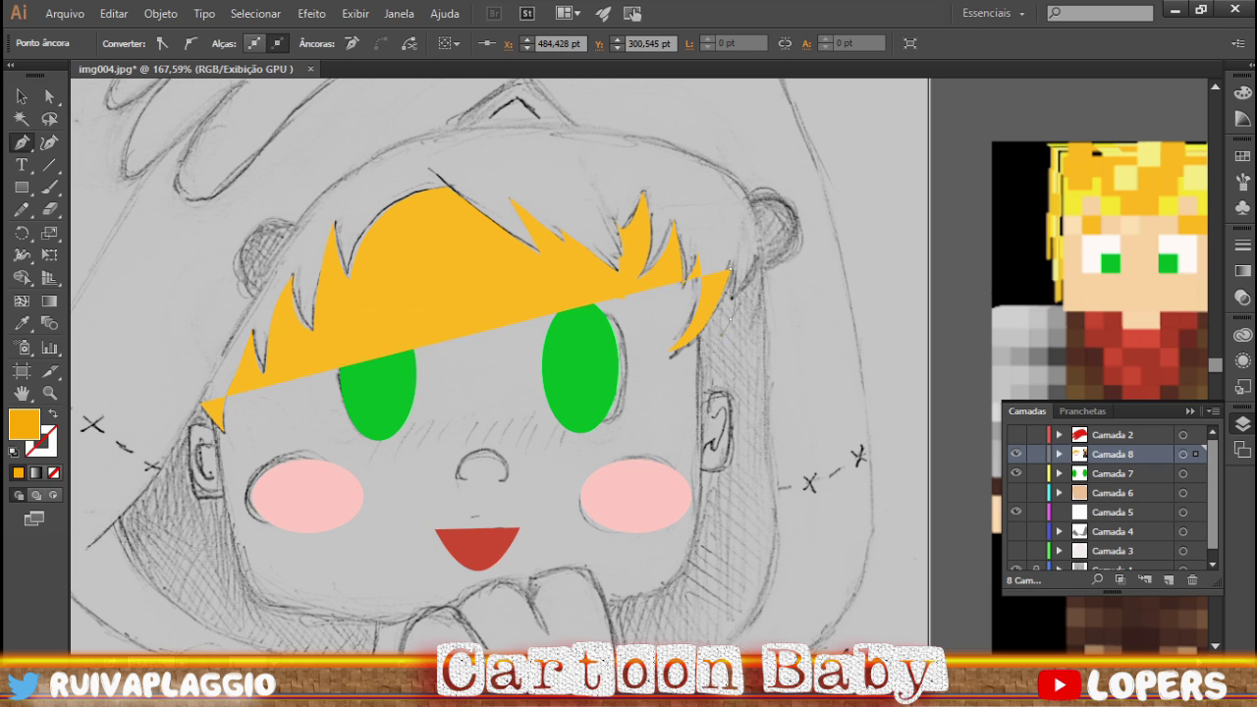
- Close the hair shape along the top of the head and refine its curve to match the sketch
click(760, 249)
drag(605, 134, 324, 194)
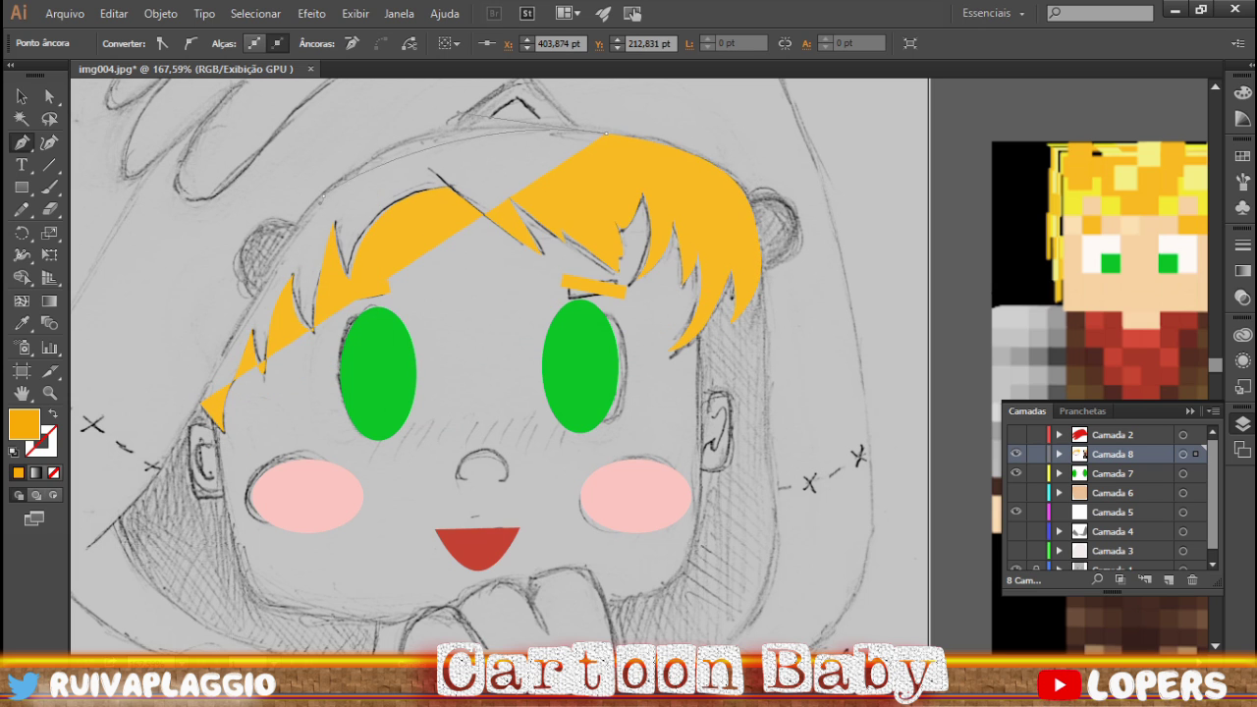
drag(206, 402, 220, 410)
key(a)
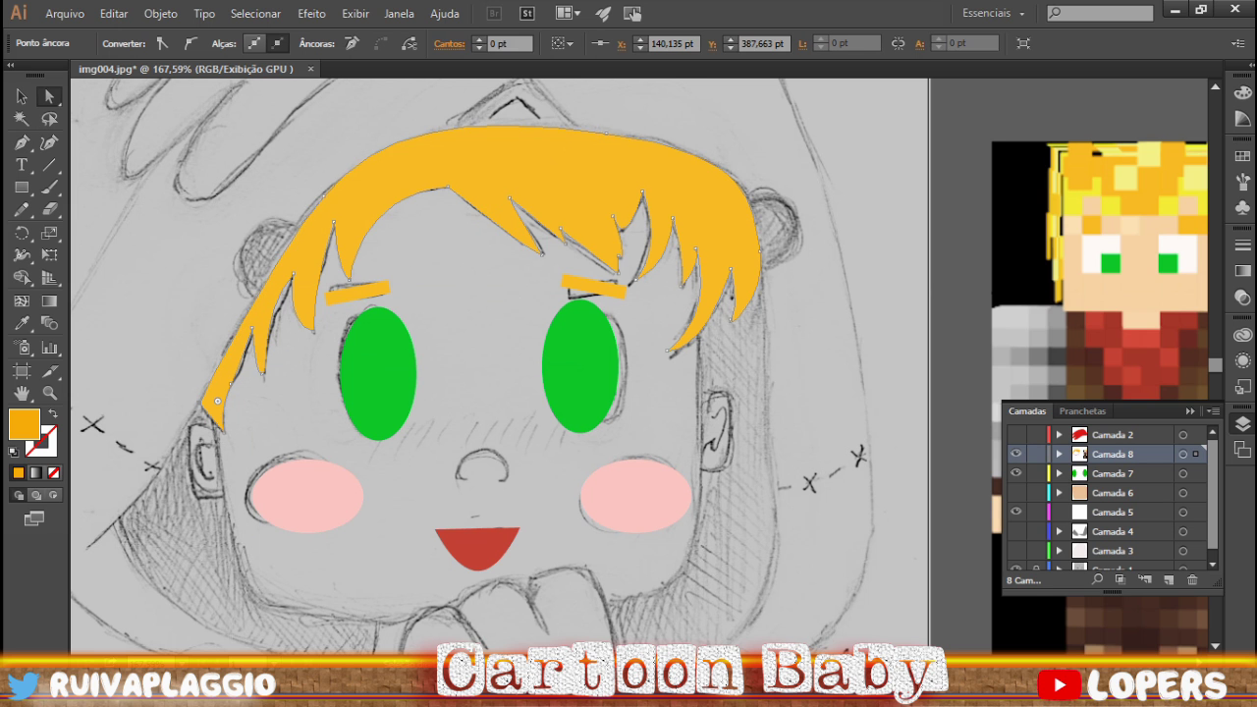
click(308, 208)
key(ctrl+shift+a)
- Trace the nose as an open arch and give it the mouth's red as a 1 pt stroke without fill
key(z)
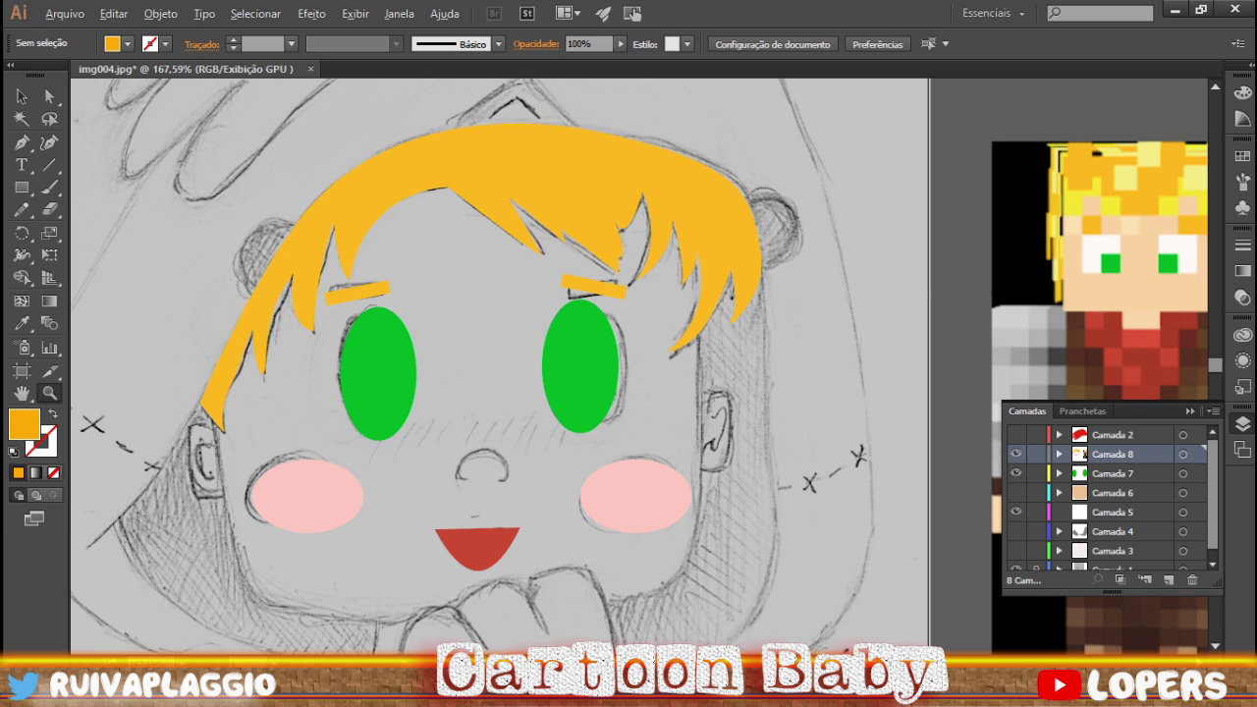
key(ctrl+0)
click(422, 442)
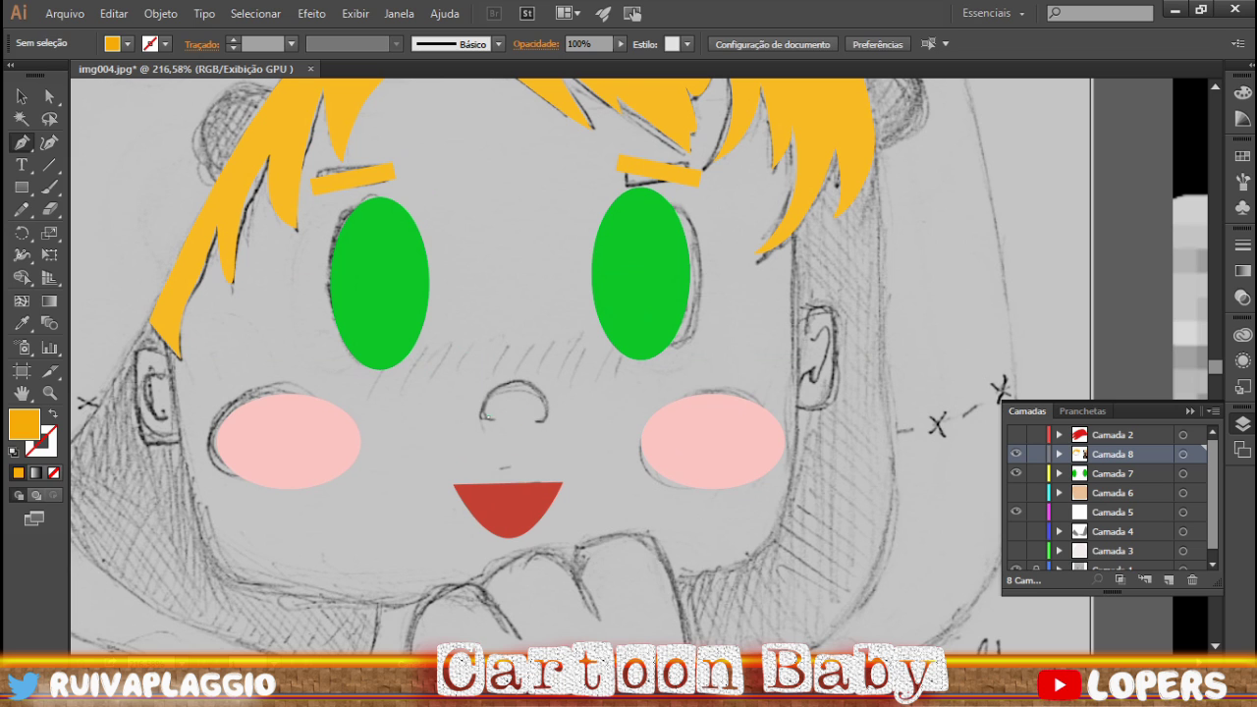
drag(480, 417, 548, 420)
drag(511, 381, 552, 359)
click(541, 420)
key(a)
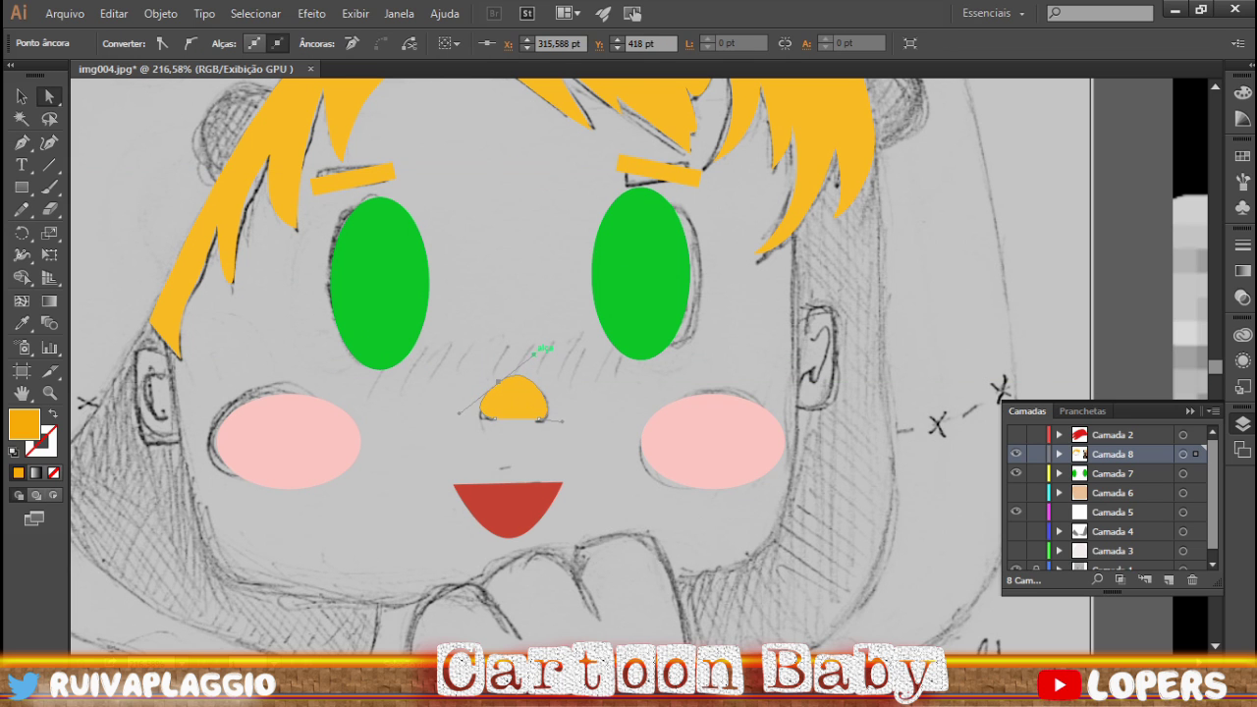
key(shift+x)
shift+click(508, 508)
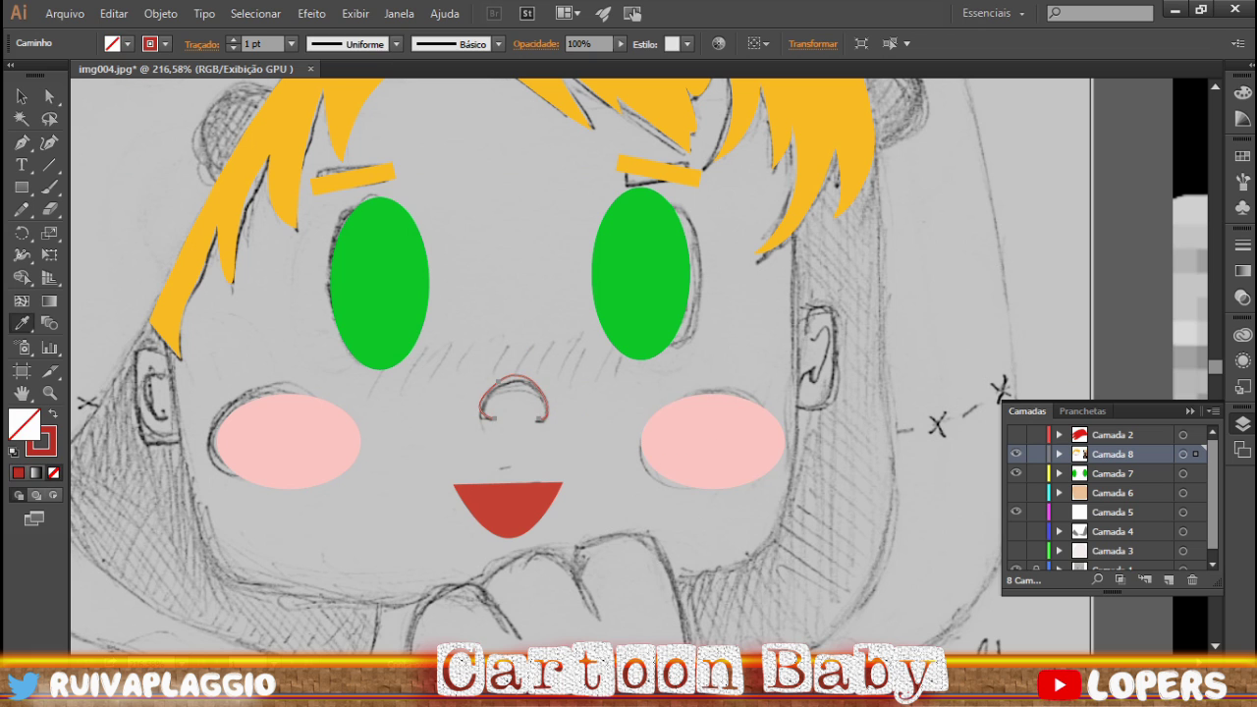
- Give the nose stroke a tapered variable-width profile and a 4 pt weight
click(397, 43)
click(338, 98)
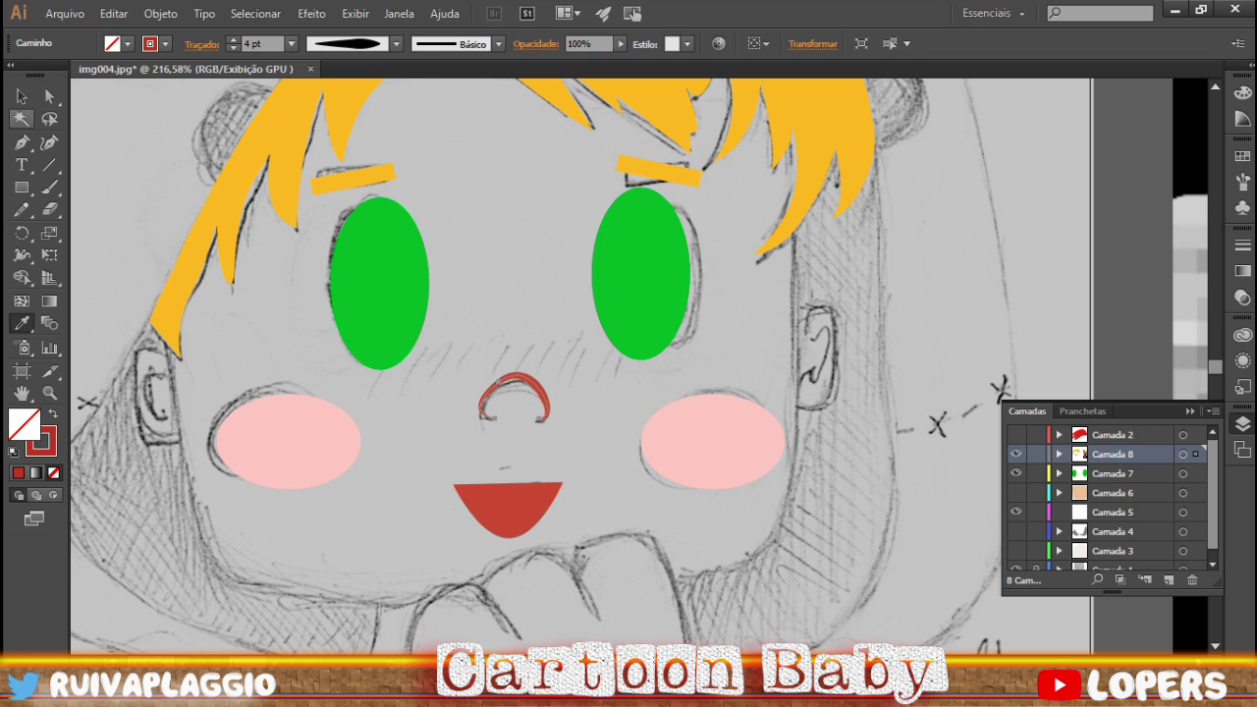
key(ctrl+shift+a)
- Show the face layer Camada 6 and recolour both cheek ovals in a deeper pink
click(1016, 492)
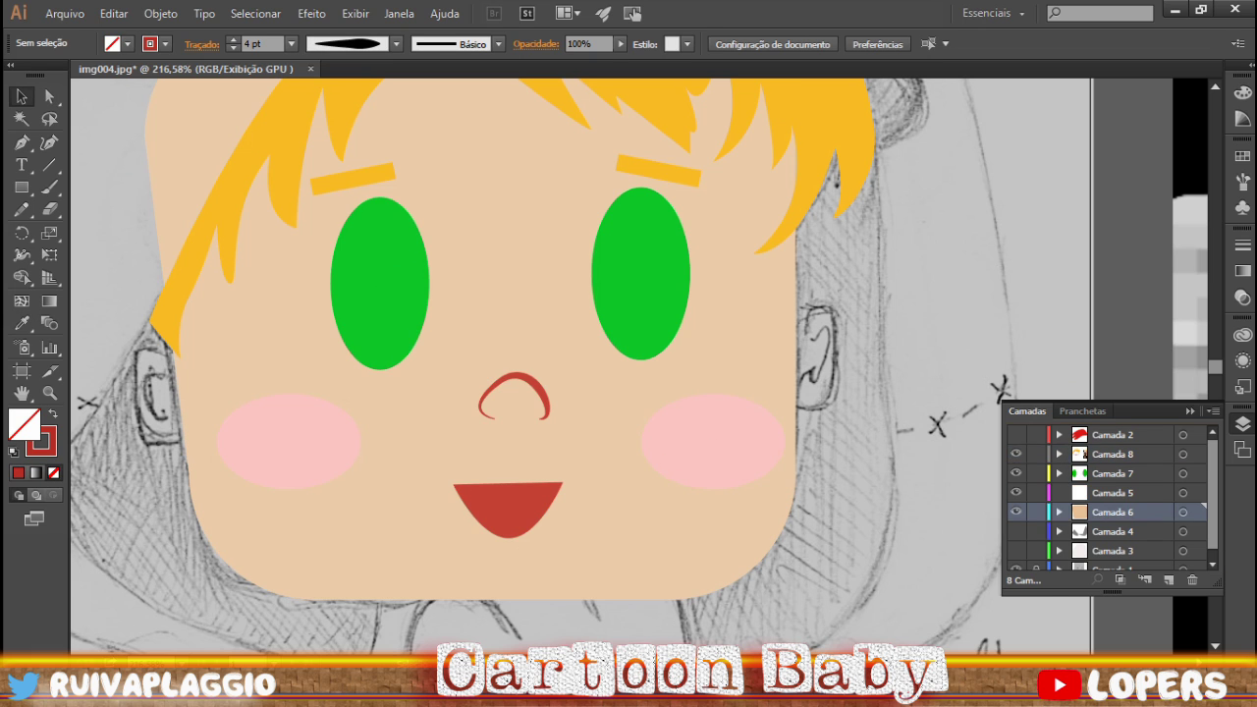
click(712, 441)
key(ctrl+g)
double_click(23, 425)
key(Return)
key(ctrl+shift+a)
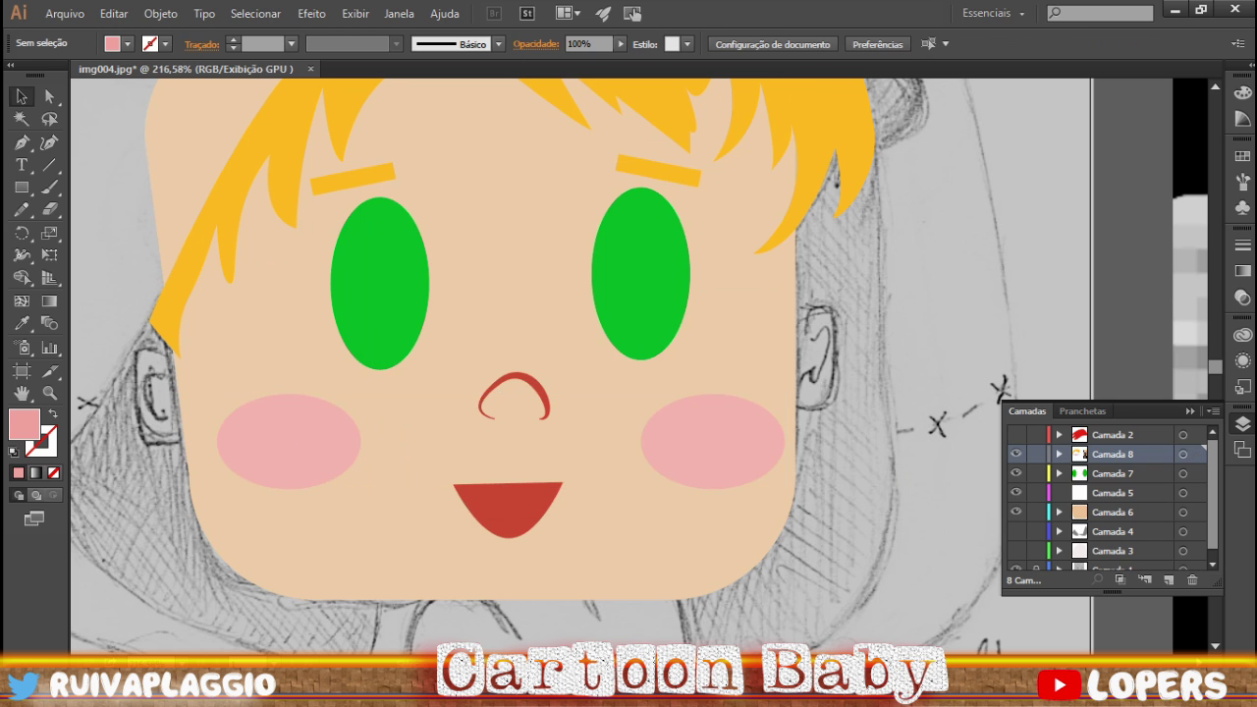
- Show the hood layers and reshape the face's upper-left corner so the skin stays beneath the hair
key(ctrl+0)
scroll(1110, 491, down, 1)
click(1016, 541)
key(a)
click(493, 200)
drag(493, 200, 628, 338)
key(ctrl+shift+a)
scroll(433, 327, up, 5)
click(499, 312)
scroll(628, 339, down, 5)
click(746, 324)
drag(747, 324, 479, 324)
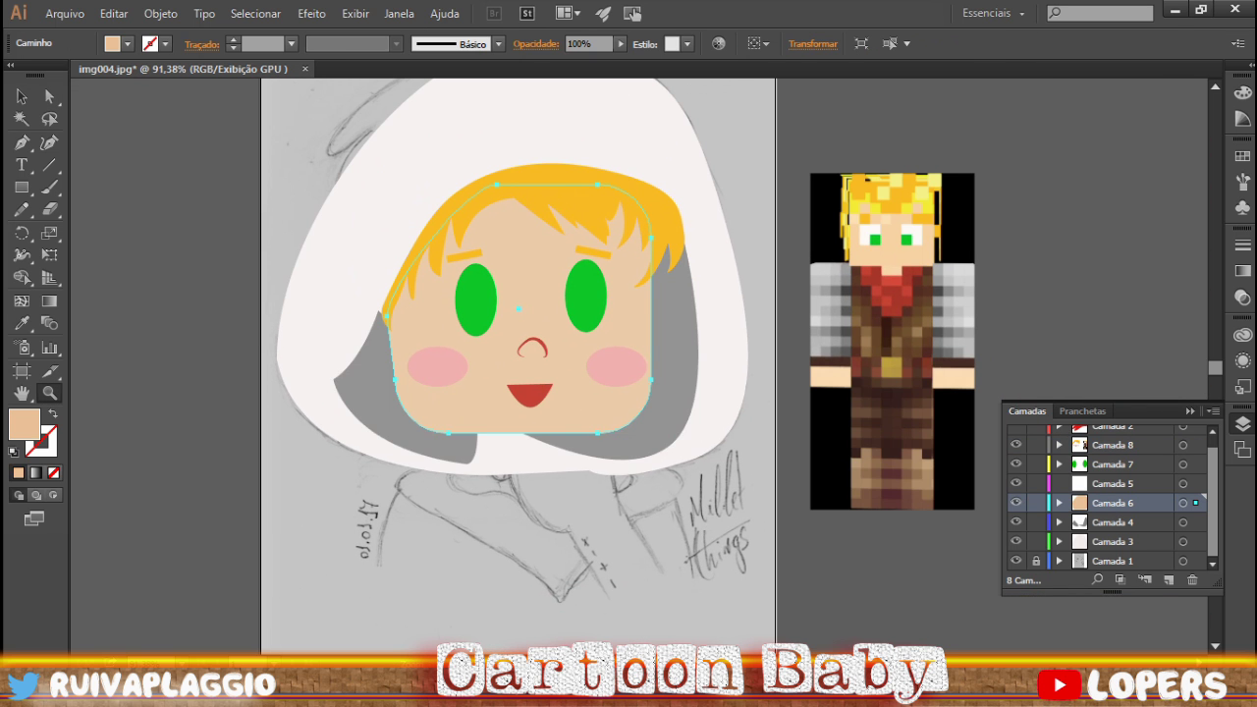
- Draw the neck below the chin with the Pen tool in the skin colour and nest its layer inside Camada 6
scroll(571, 468, up, 2)
drag(376, 457, 404, 448)
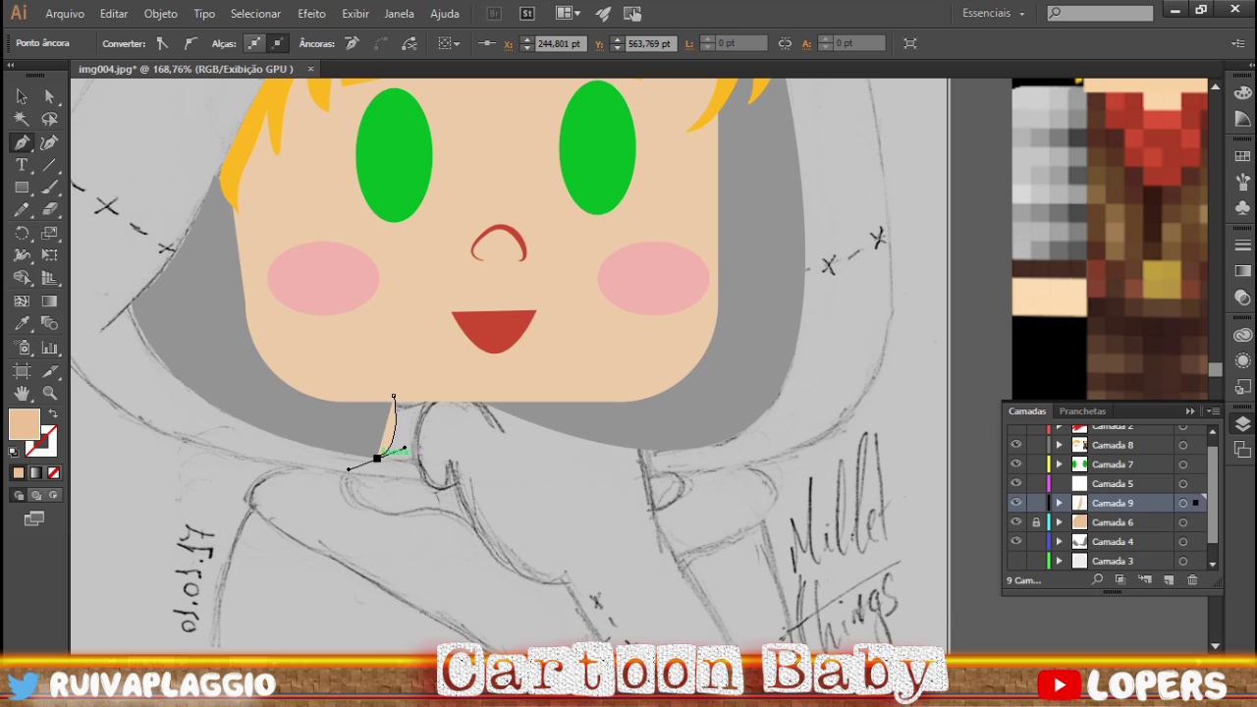
click(617, 456)
click(604, 383)
click(393, 395)
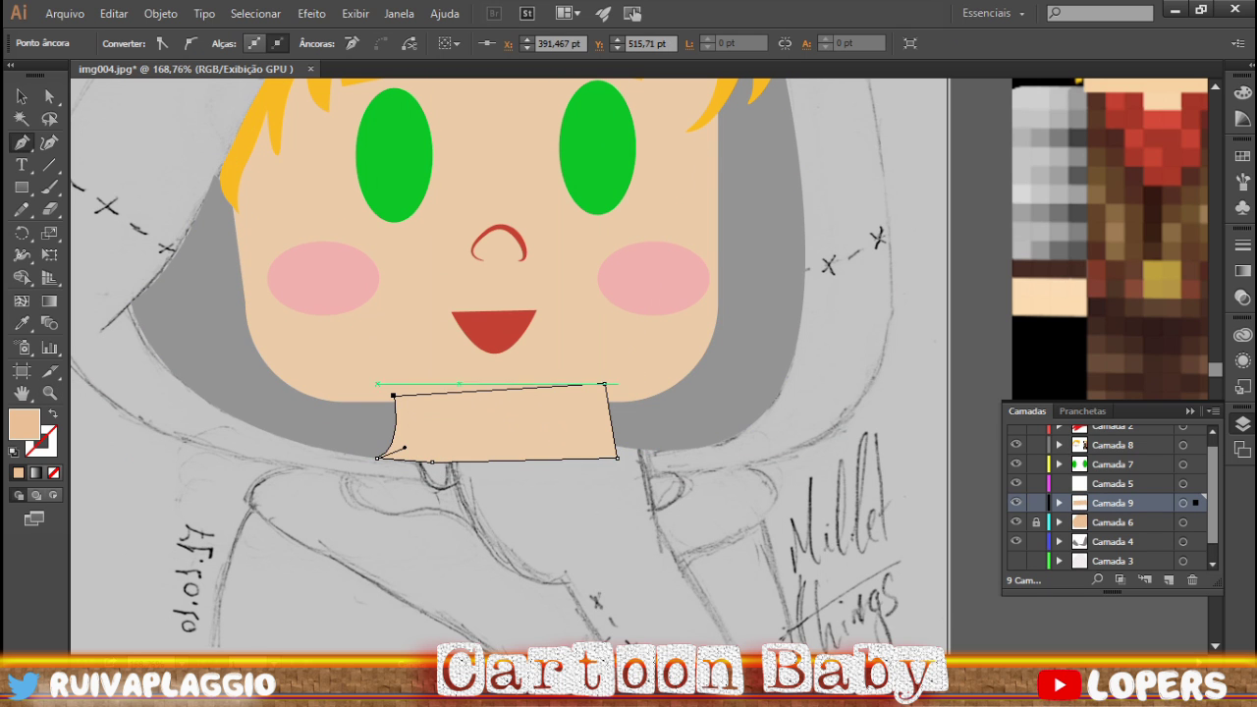
drag(1113, 503, 1113, 521)
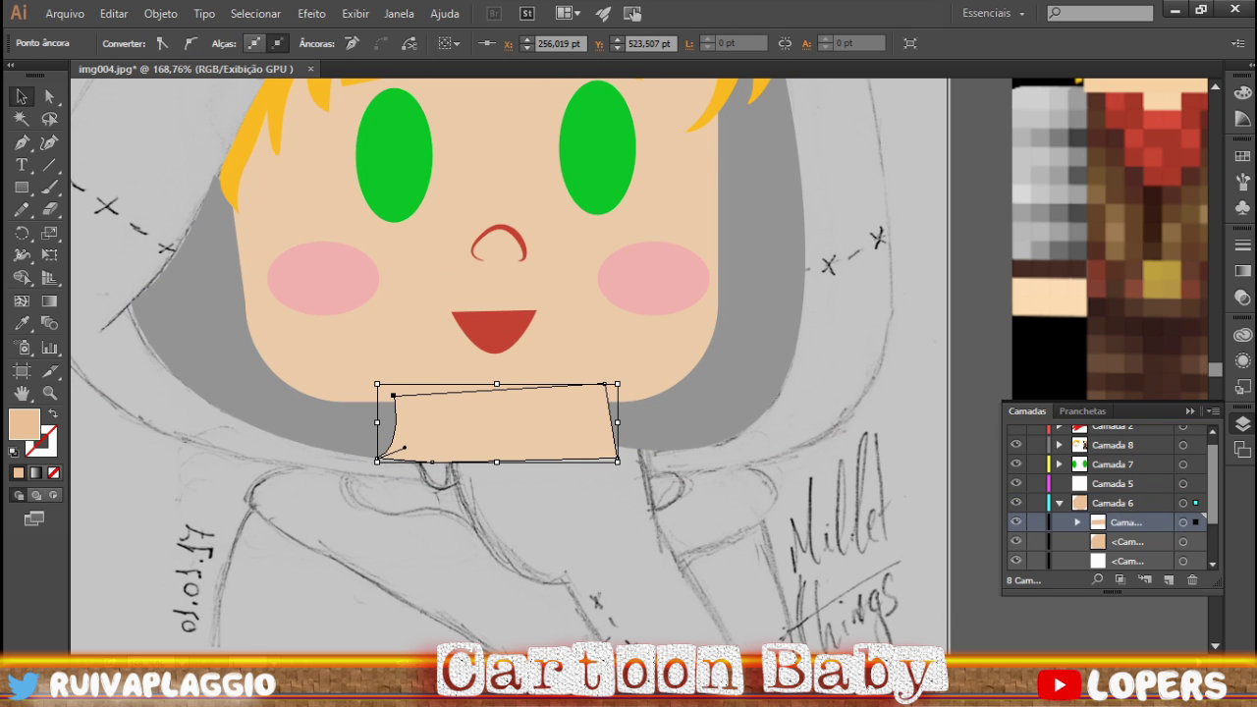
key(ctrl+shift+a)
- On a new layer above the hidden face layer, trace the fist's knuckles and outer edge with the Pen tool in the skin colour
scroll(510, 364, down, 1)
click(1016, 522)
click(1168, 580)
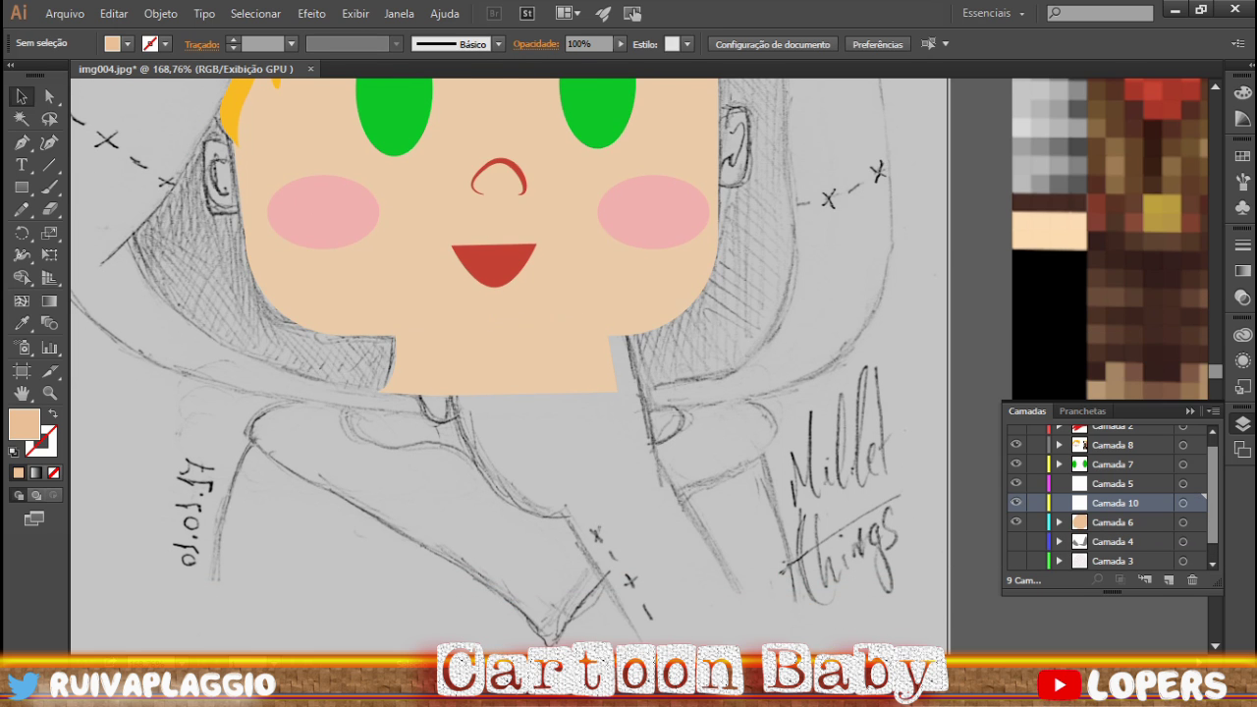
click(1017, 521)
key(p)
click(457, 415)
drag(418, 376, 416, 308)
mouse_move(472, 324)
mouse_down()
mouse_move(470, 338)
mouse_move(548, 302)
mouse_up()
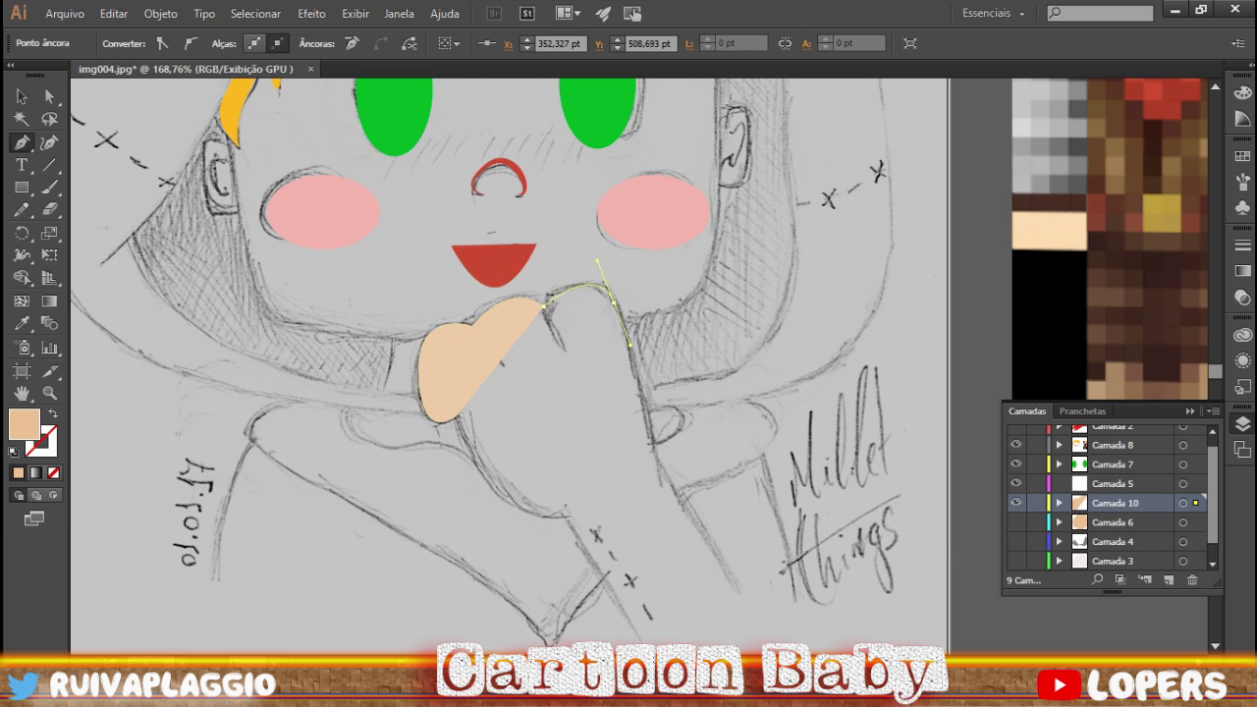
mouse_move(629, 286)
mouse_down()
mouse_move(599, 275)
mouse_move(622, 278)
mouse_up()
drag(651, 442, 645, 465)
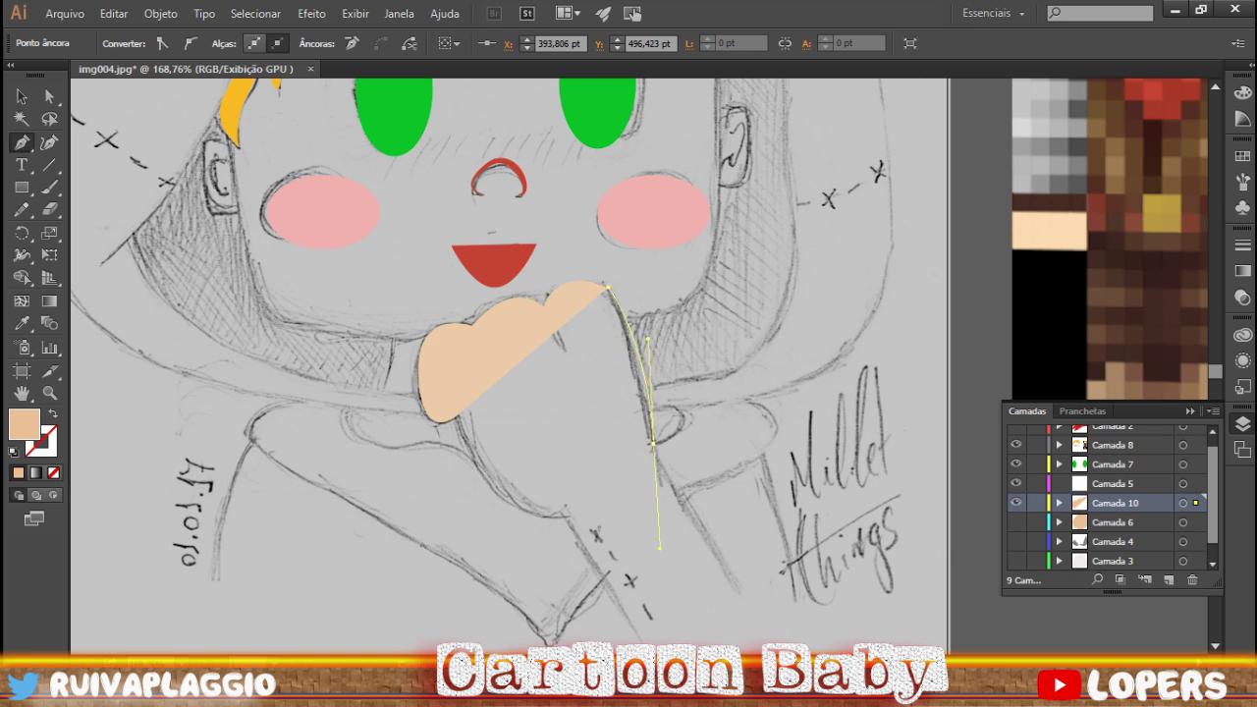
- Continue the hand outline down the forearm, close it at the thumb, and adjust the forearm's inner edge
scroll(659, 547, down, 1)
click(757, 579)
click(645, 607)
drag(618, 397, 580, 459)
click(548, 452)
click(441, 350)
key(a)
drag(619, 398, 599, 534)
- Fill the hand and forearm with the hood's off-white and show the face and hood layers again
click(1016, 561)
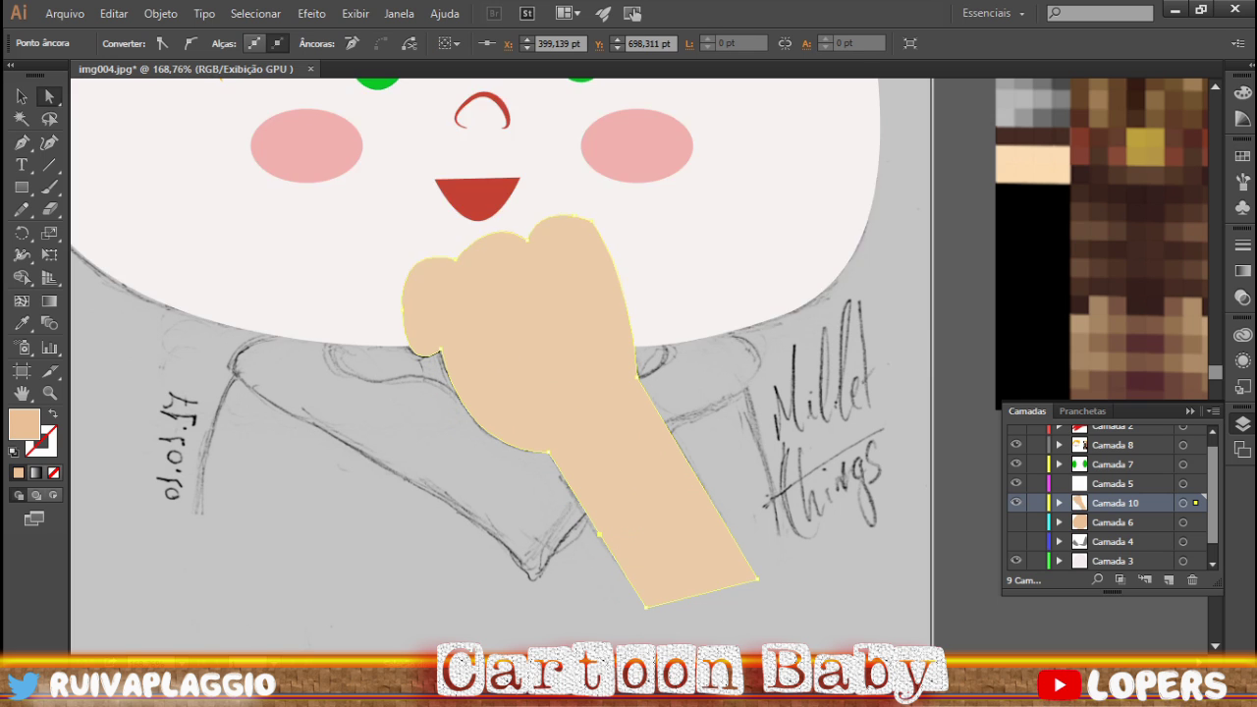
click(295, 235)
key(v)
mouse_move(1114, 503)
mouse_down()
mouse_move(1115, 536)
mouse_move(1115, 481)
mouse_up()
scroll(609, 396, down, 1)
key(ctrl+shift+a)
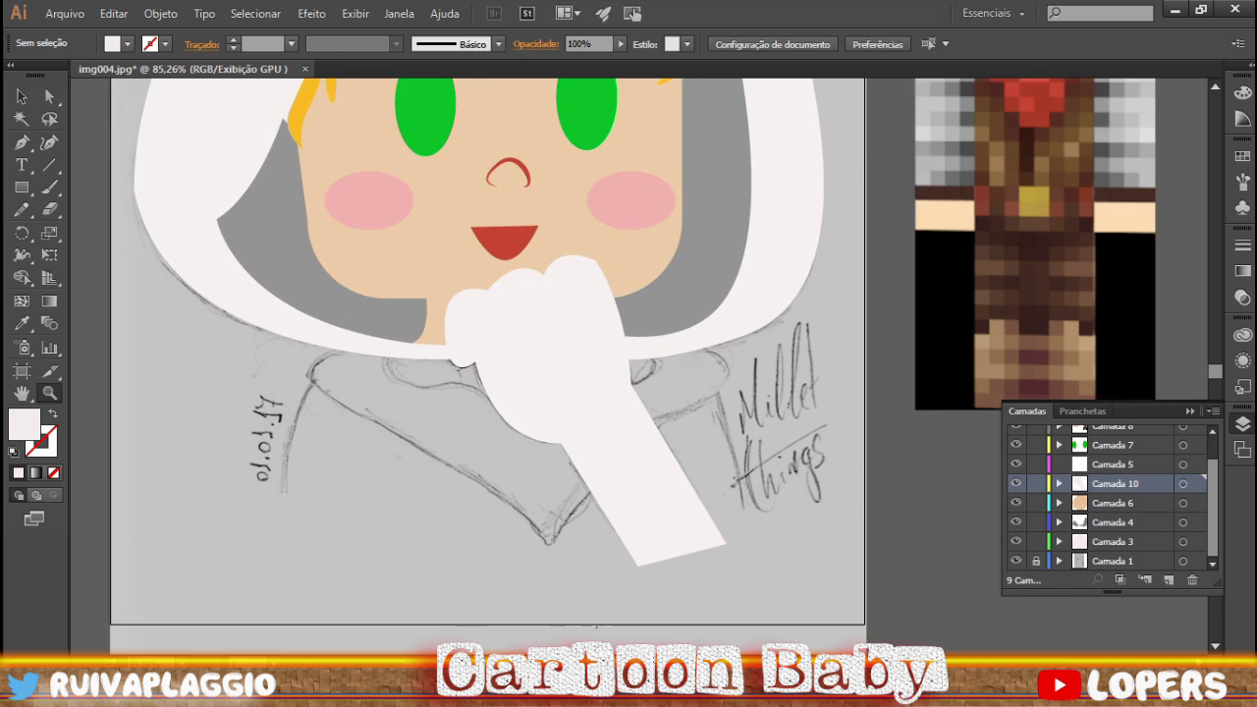
- Trace the pointed scarf with the Pen tool on a new layer and fill it with dark red
key(p)
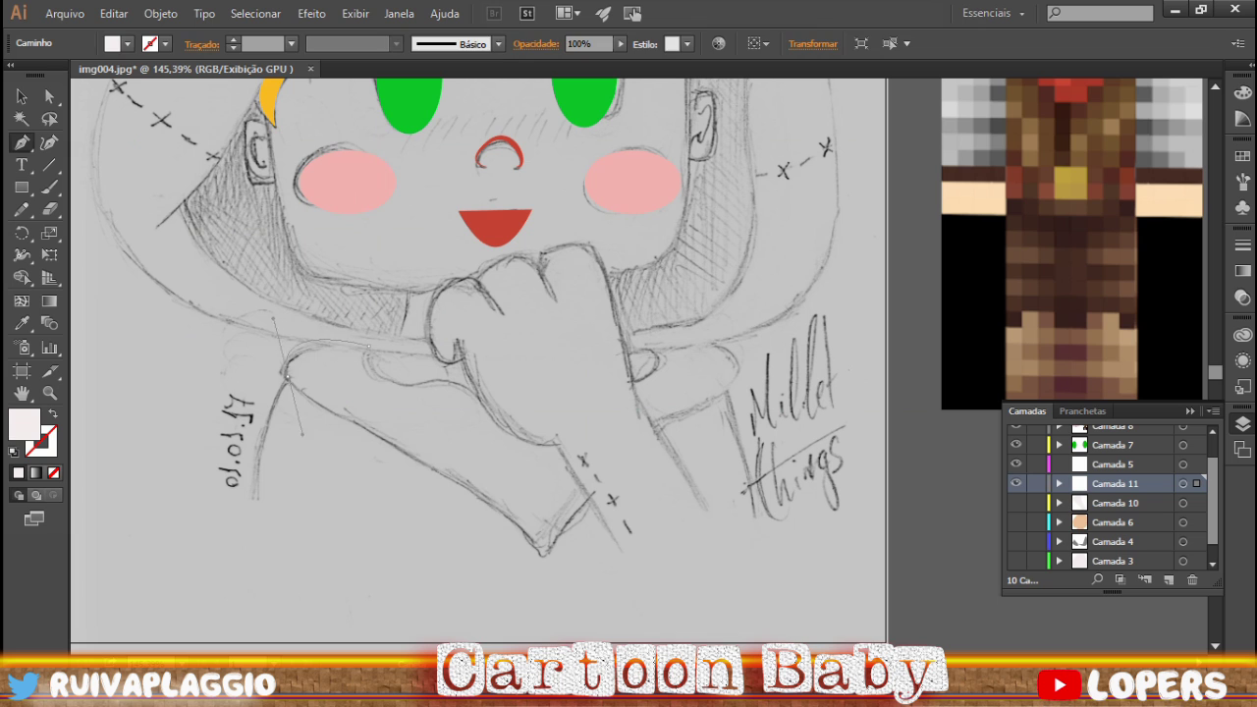
drag(450, 474, 442, 339)
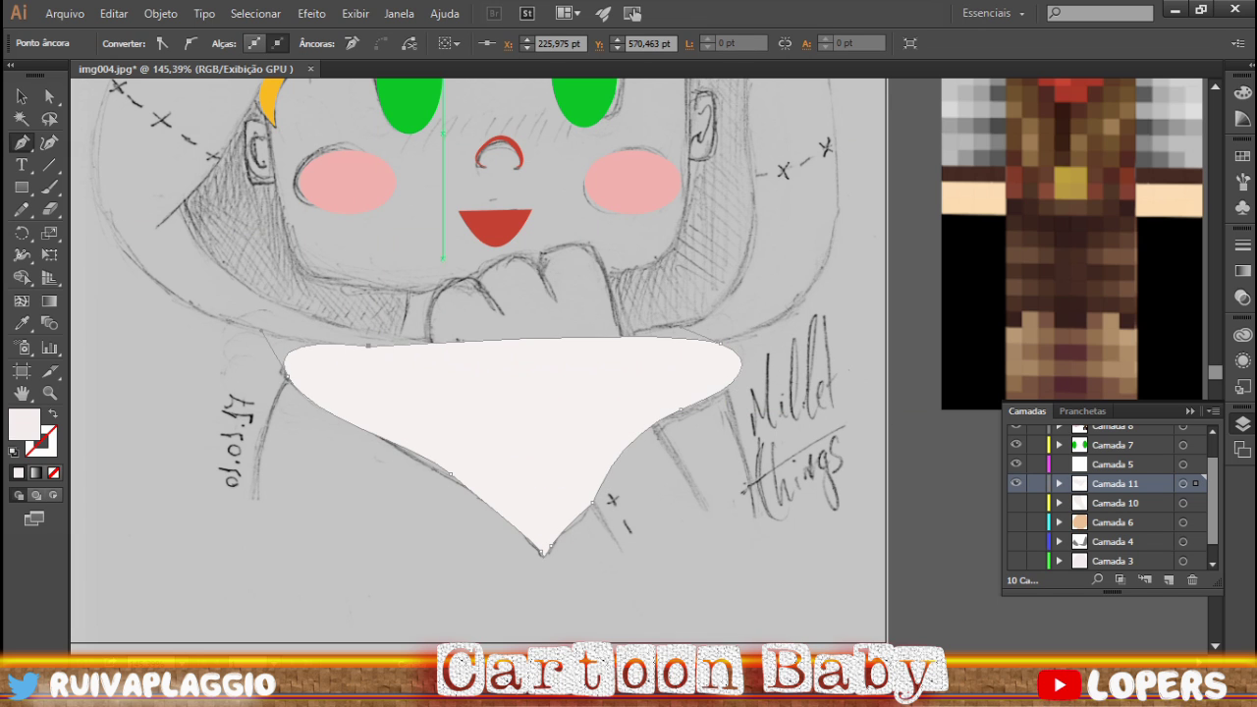
click(496, 223)
key(v)
key(ctrl+shift+a)
- Show the hidden layers and move the scarf layer beneath the hood layer Camada 3
click(1016, 503)
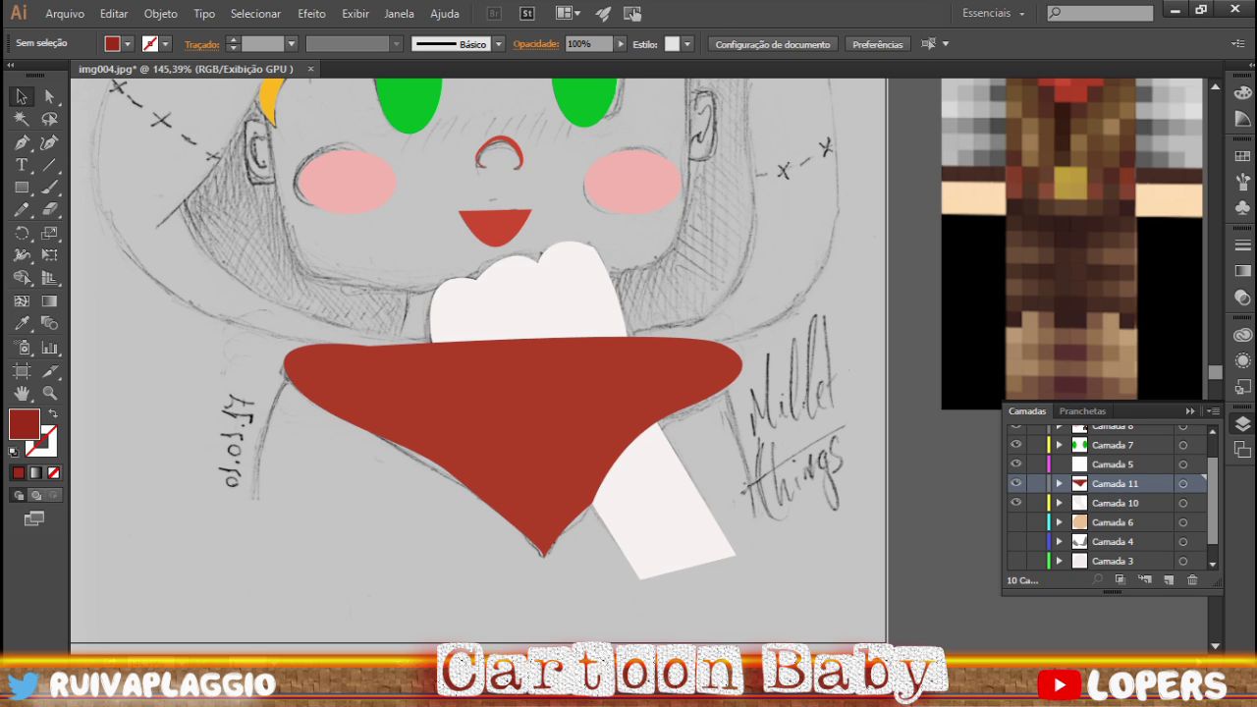
drag(1016, 522, 1016, 561)
scroll(1109, 501, down, 1)
mouse_move(1114, 503)
mouse_down()
mouse_move(1115, 473)
mouse_move(1114, 552)
mouse_up()
scroll(674, 452, up, 1)
click(673, 451)
click(1017, 561)
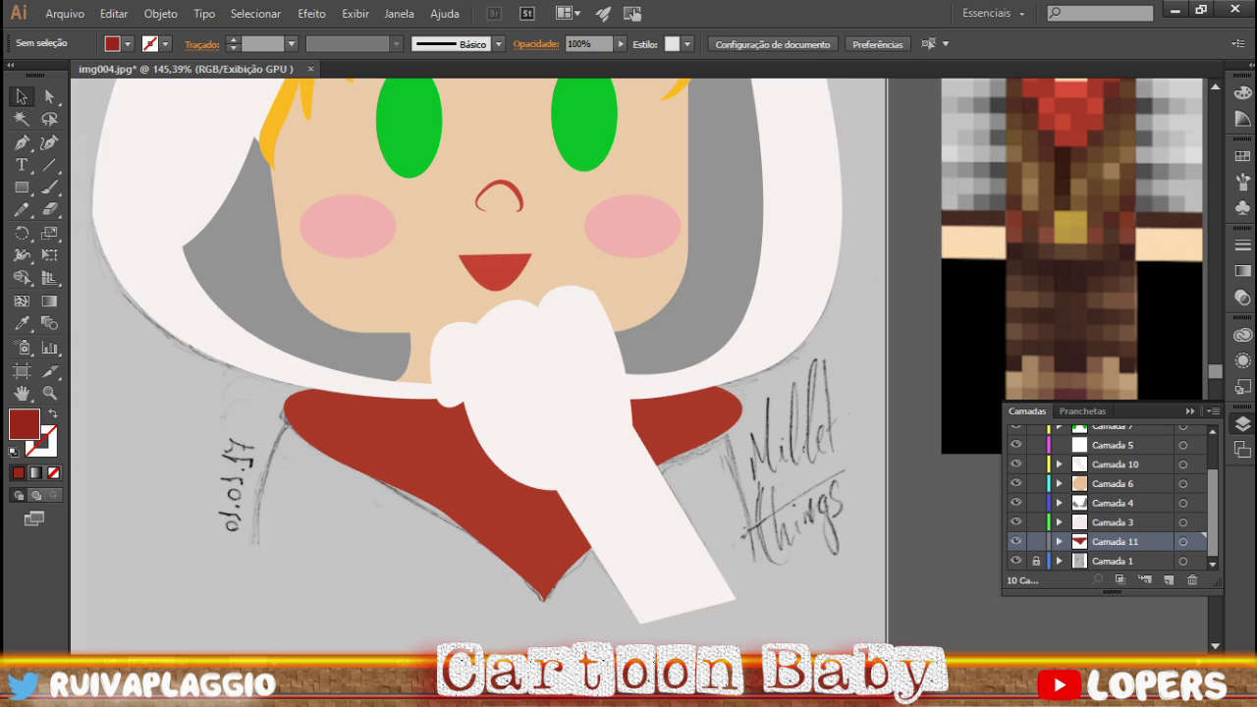
- Trace the torso below the hood with a flat lower edge and fill it with the hood's off-white
scroll(471, 393, down, 1)
key(p)
click(330, 363)
scroll(267, 572, down, 4)
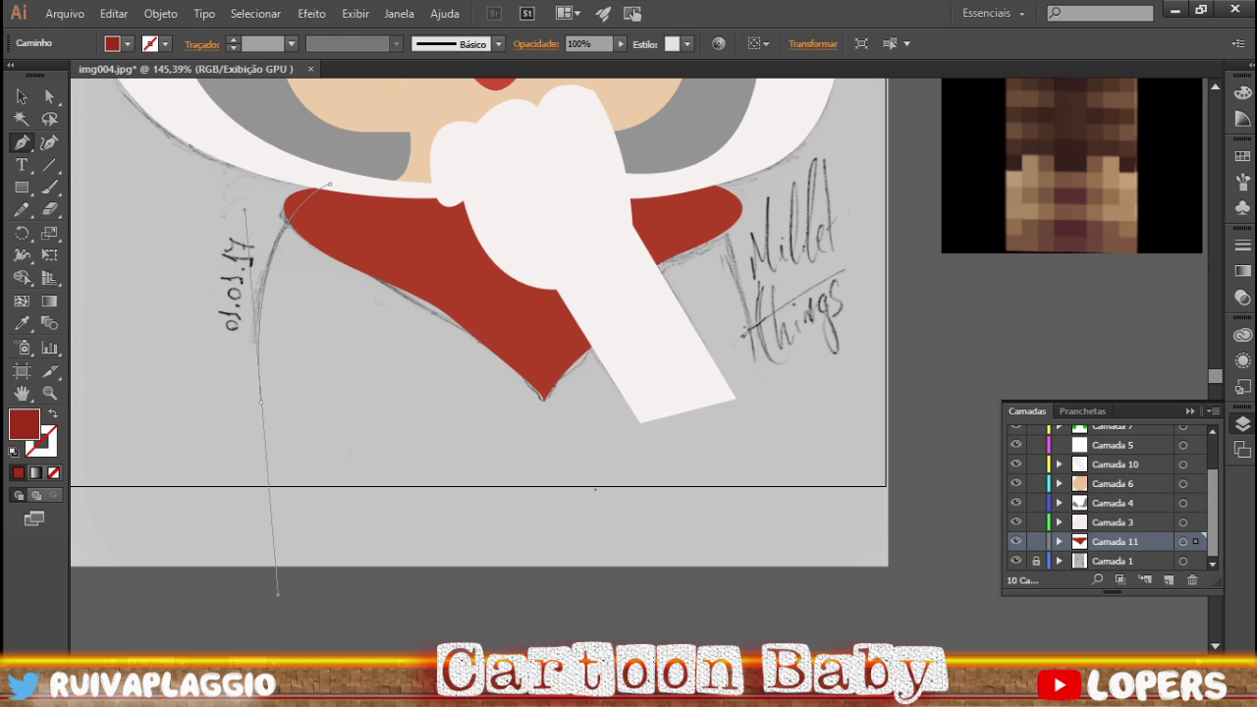
click(260, 401)
click(768, 401)
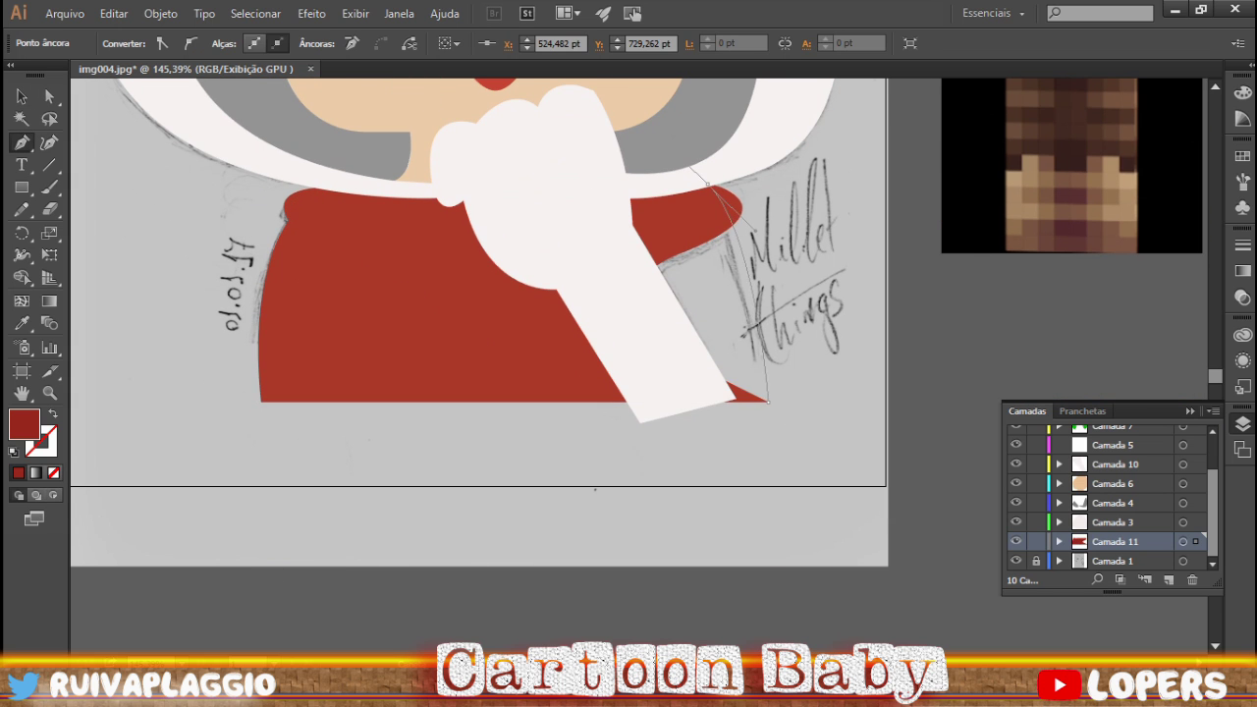
click(707, 183)
click(330, 184)
key(i)
click(587, 191)
key(v)
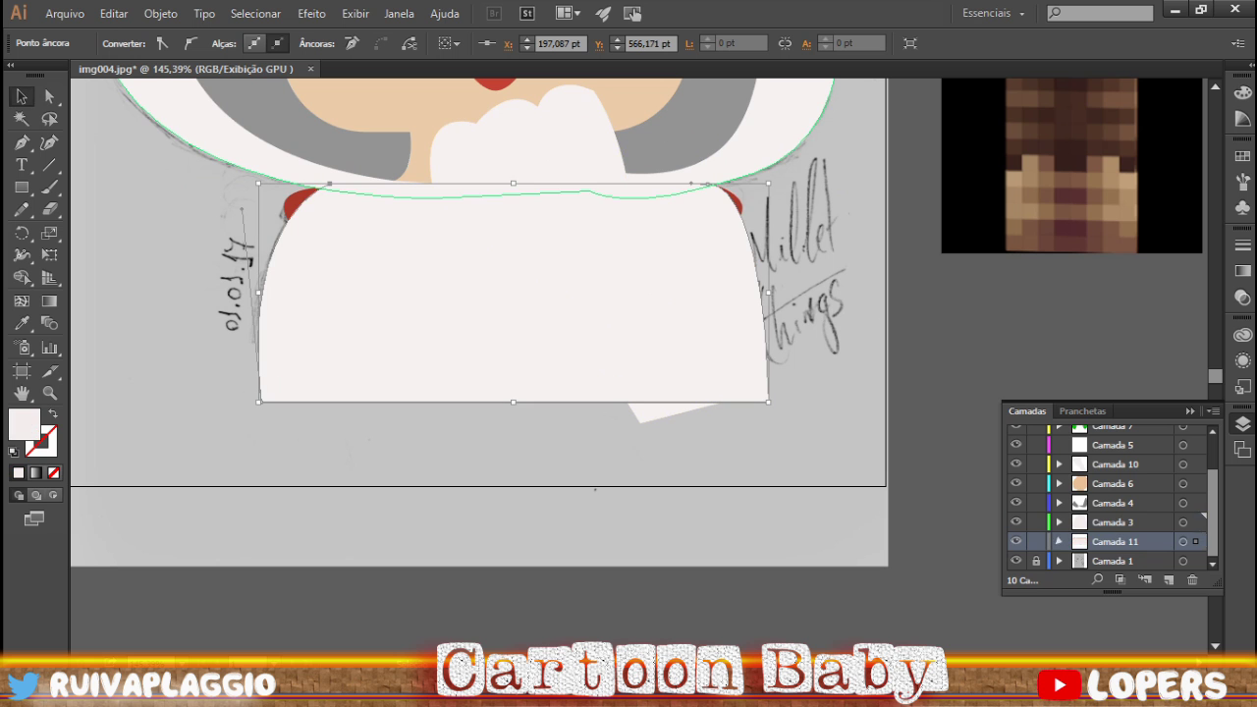
- Move the torso onto its own new layer directly below the scarf layer Camada 11
click(1058, 541)
click(1169, 580)
drag(1114, 561, 1115, 541)
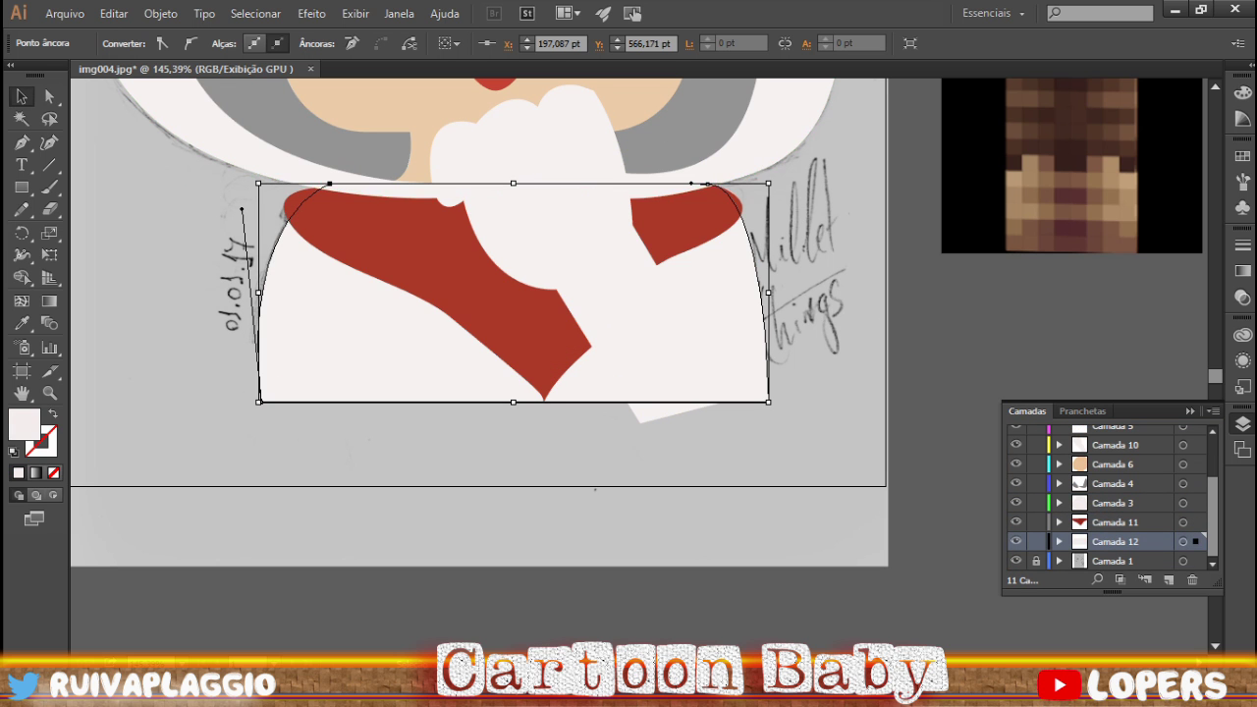
key(ctrl+shift+a)
- Hide the artwork layers and draw an off-white circle on a new layer over the round bump left of the hair
scroll(478, 363, up, 10)
scroll(1110, 501, up, 2)
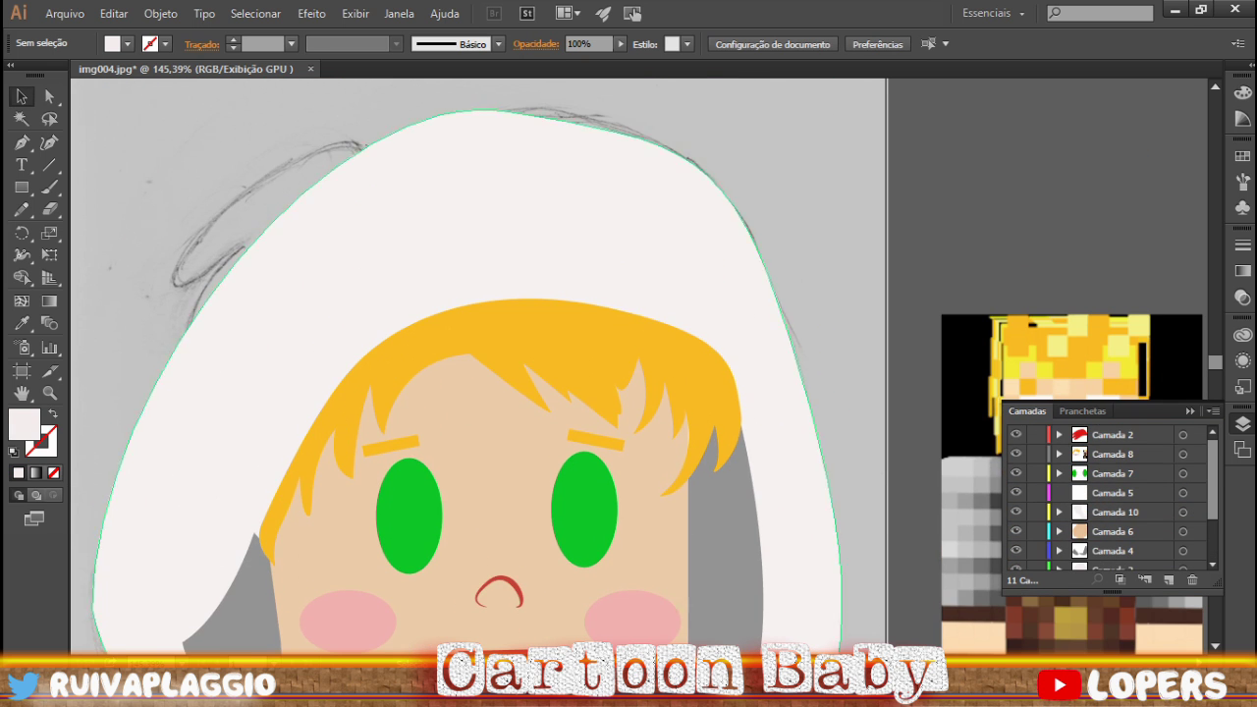
scroll(479, 364, down, 2)
scroll(1110, 501, down, 2)
drag(1015, 434, 1015, 541)
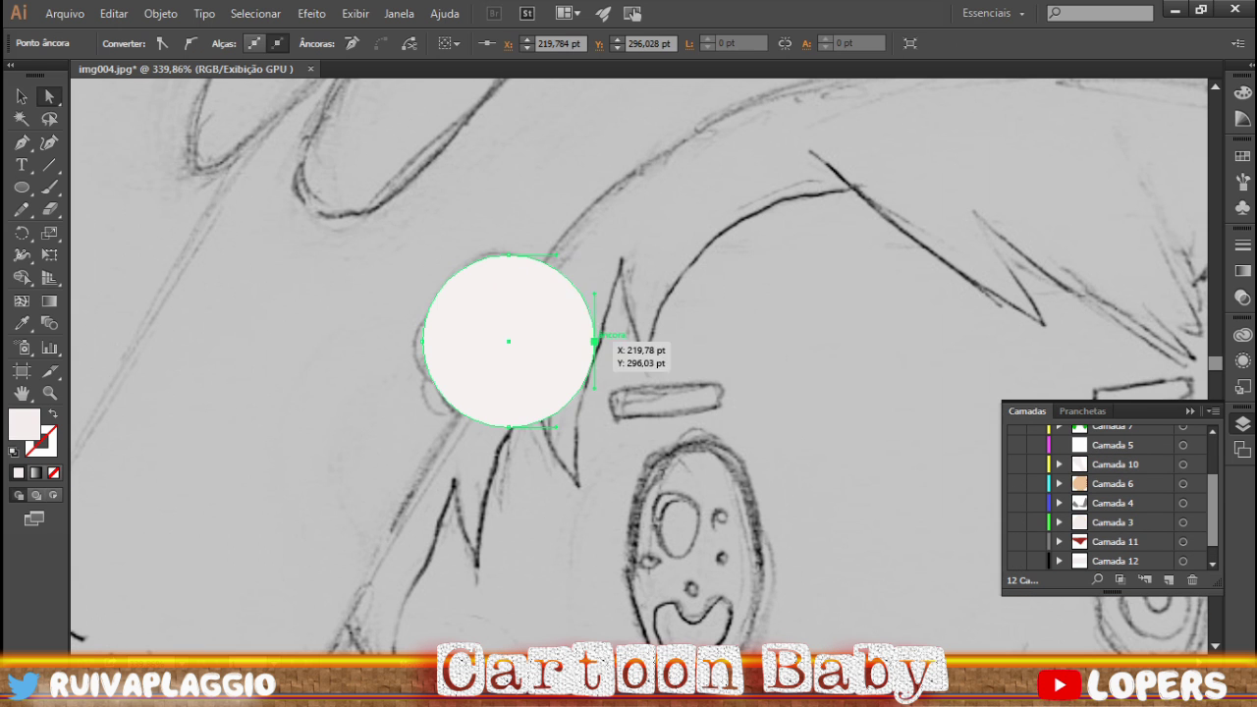
drag(598, 342, 546, 309)
key(ctrl+shift+a)
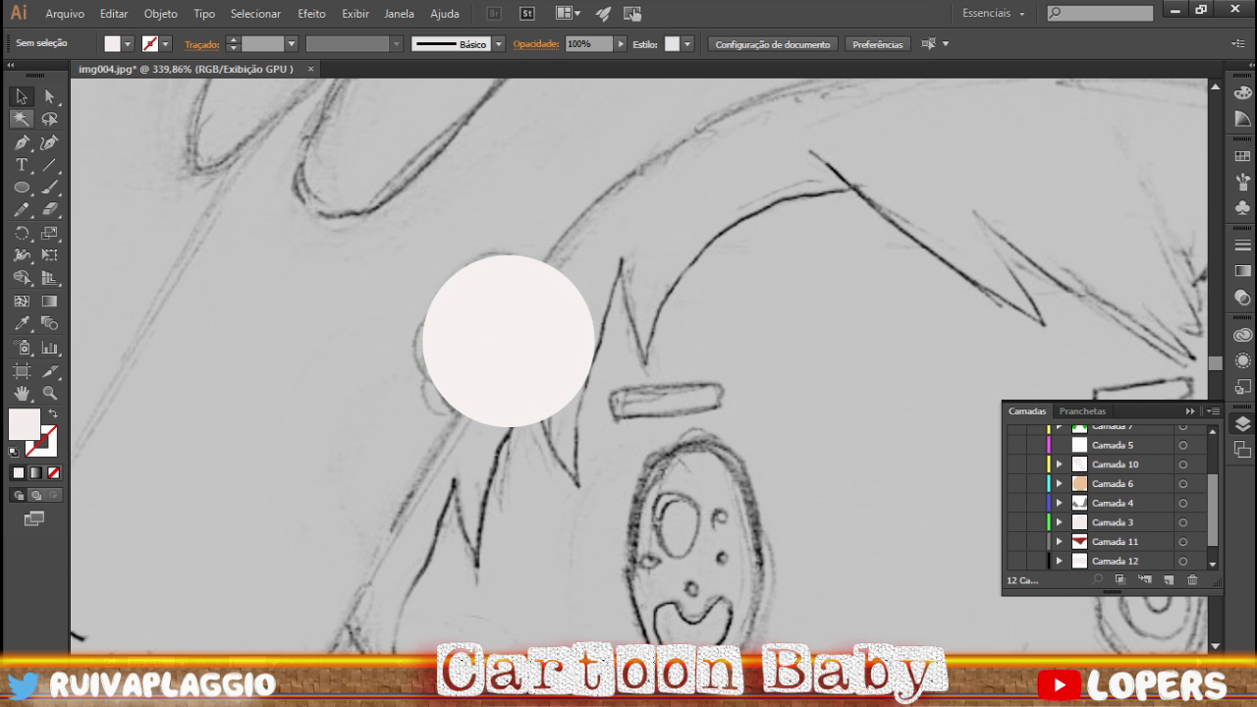
- Draw a shape along the hood opening over the circle and subtract it with Pathfinder Minus Front, leaving the outer part
click(459, 426)
drag(432, 486, 476, 469)
drag(566, 229, 613, 294)
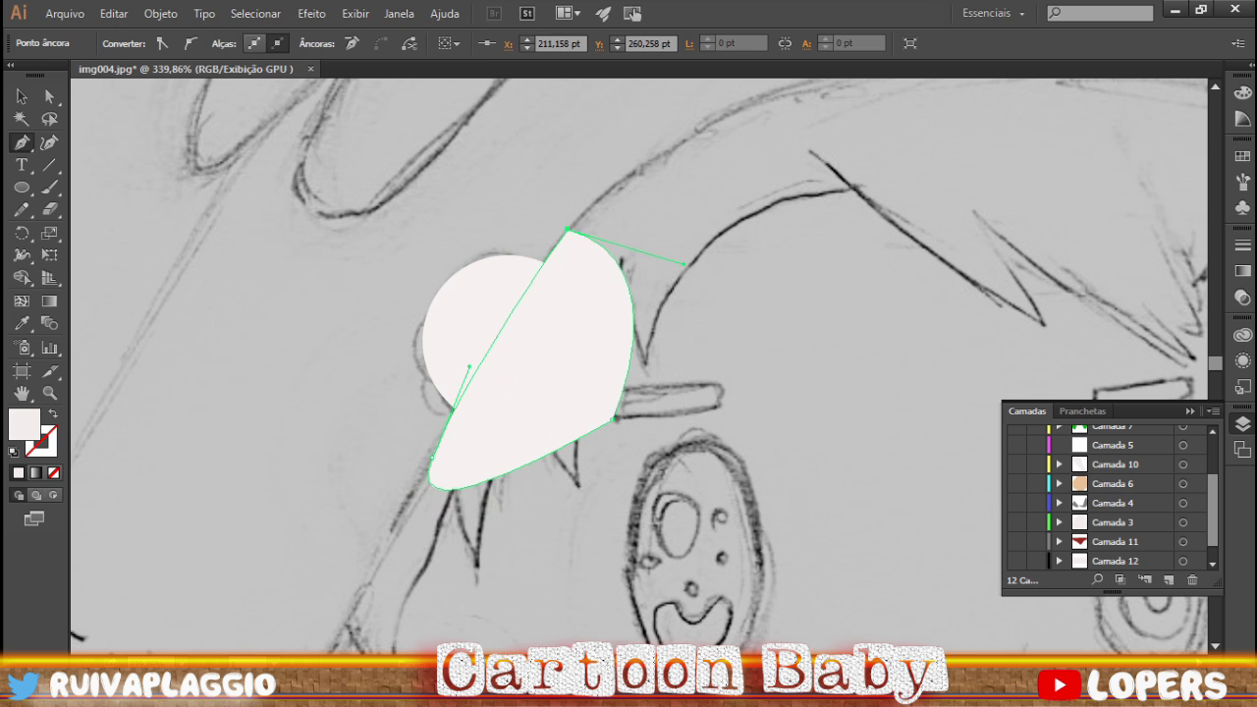
key(v)
shift+click(462, 462)
click(399, 13)
click(550, 513)
click(727, 162)
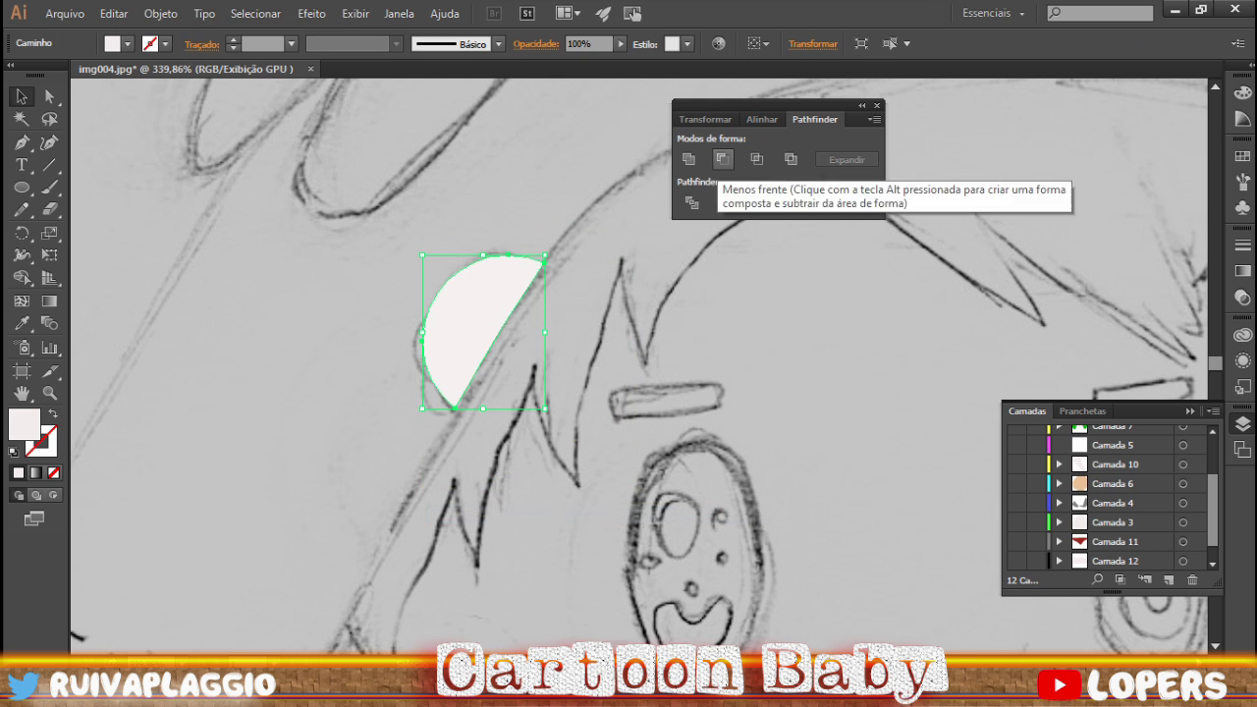
- Copy the cut circle to the sketched bump right of the hair and reflect the copy
key(ctrl+shift+a)
key(z)
key(ctrl+minus)
key(ctrl+minus)
key(ctrl+minus)
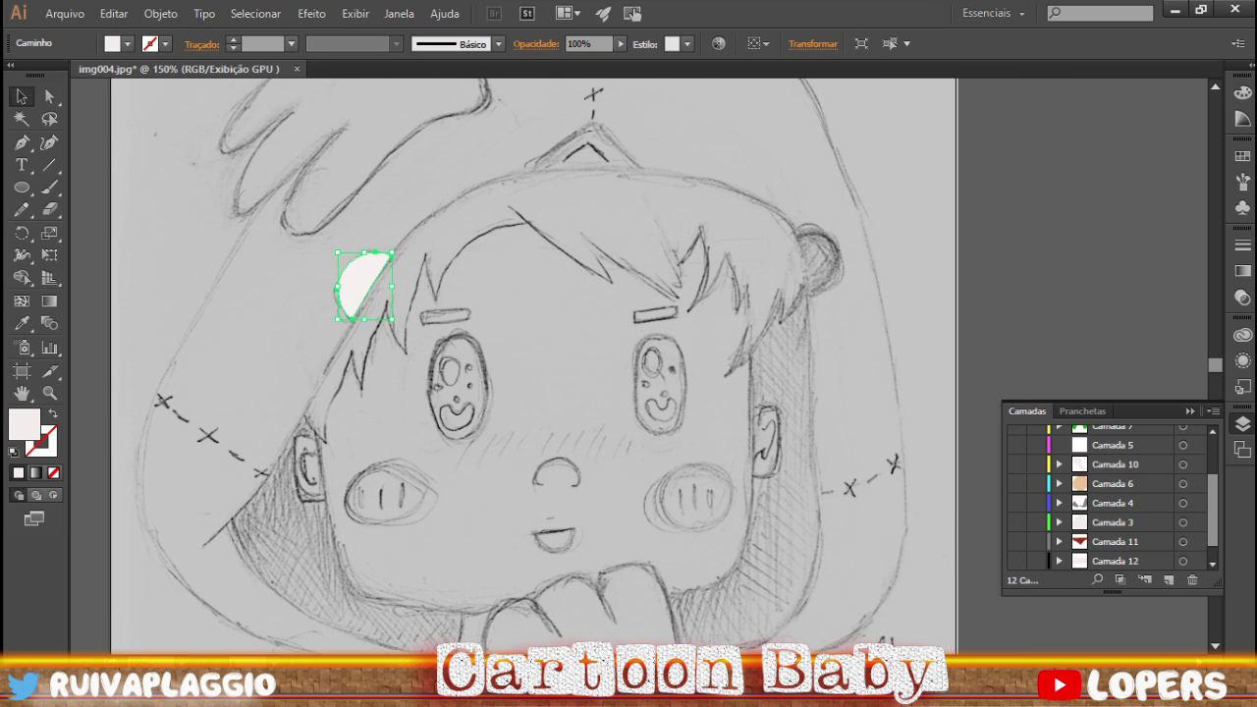
key(ctrl+shift+a)
drag(768, 286, 815, 286)
right_click(841, 266)
mouse_move(1076, 589)
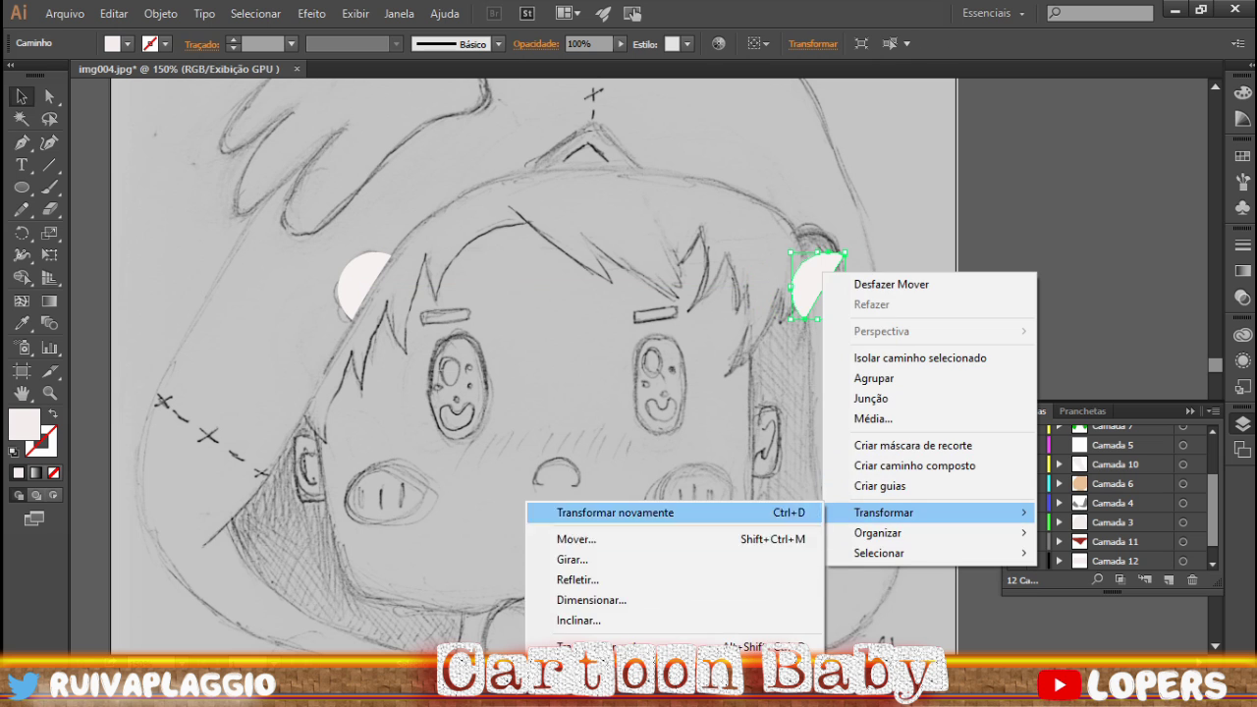
click(491, 579)
key(Return)
- Adjust the mirrored half-circle's inner anchor points to follow the hood opening in the sketch
scroll(863, 235, up, 3)
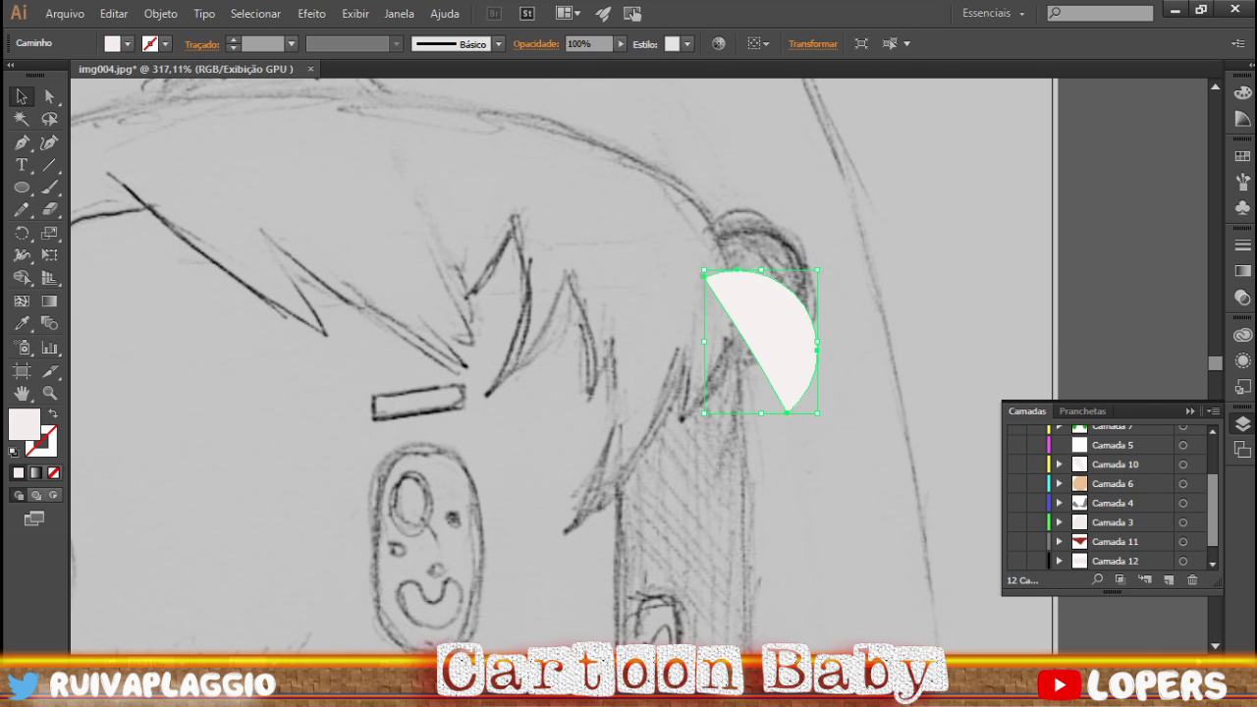
drag(839, 297, 752, 257)
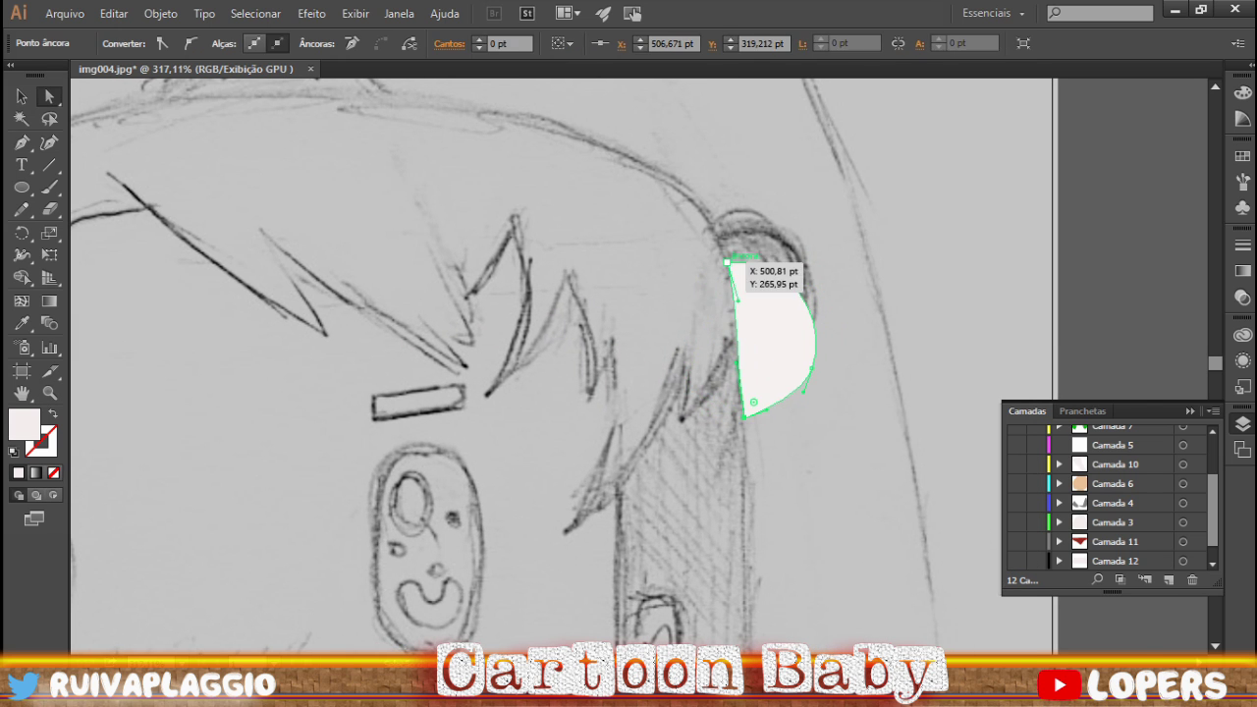
key(ctrl+shift+a)
- Fill both half-circles with the near-black colour 1E1D1D
scroll(564, 363, down, 3)
scroll(412, 324, up, 2)
click(343, 343)
double_click(24, 424)
text(1E1D1D)
key(Return)
key(ctrl+shift+a)
scroll(609, 363, up, 1)
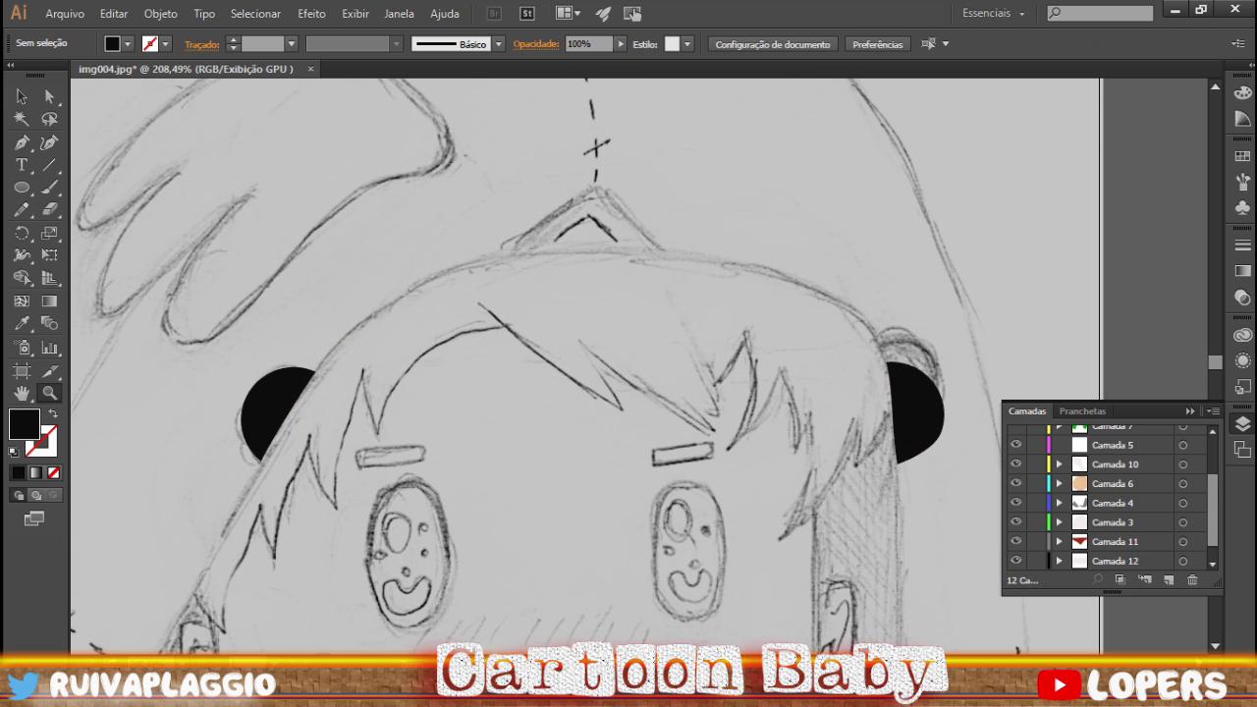
- Show all artwork layers and refine the right half-circle's inner edge to follow the hair contour
scroll(585, 366, down, 6)
click(1017, 473)
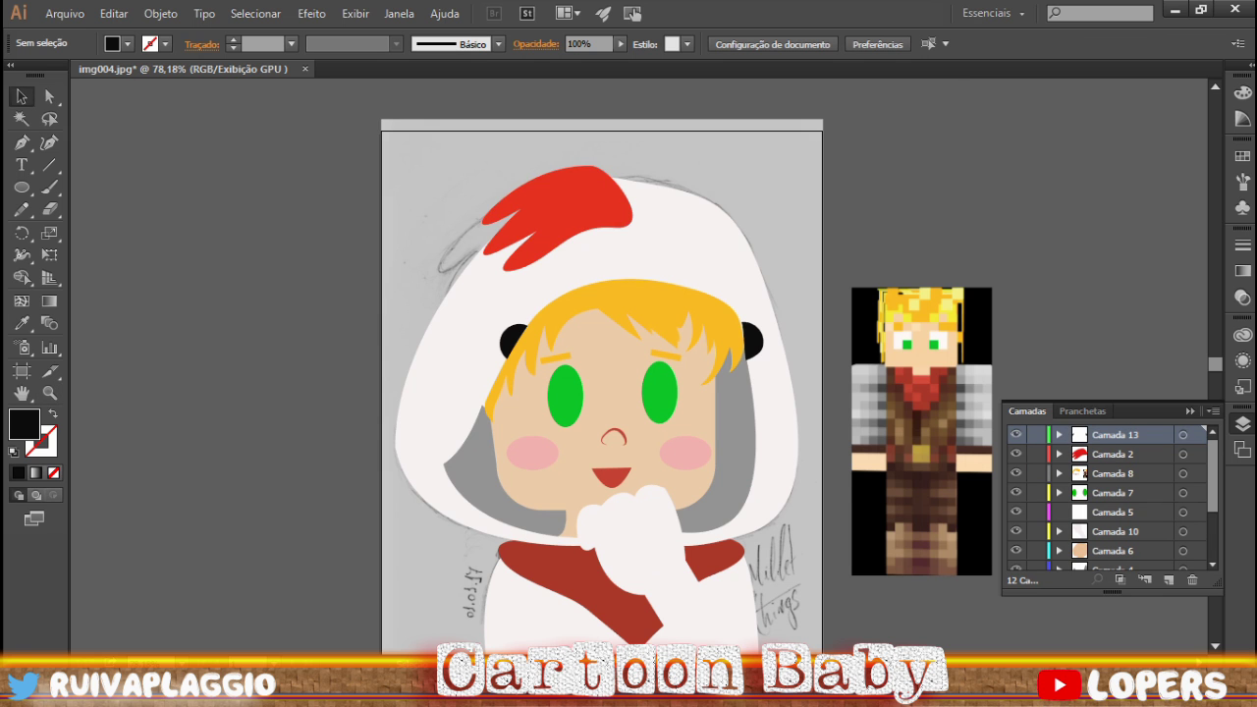
scroll(718, 390, up, 3)
key(a)
scroll(651, 331, up, 1)
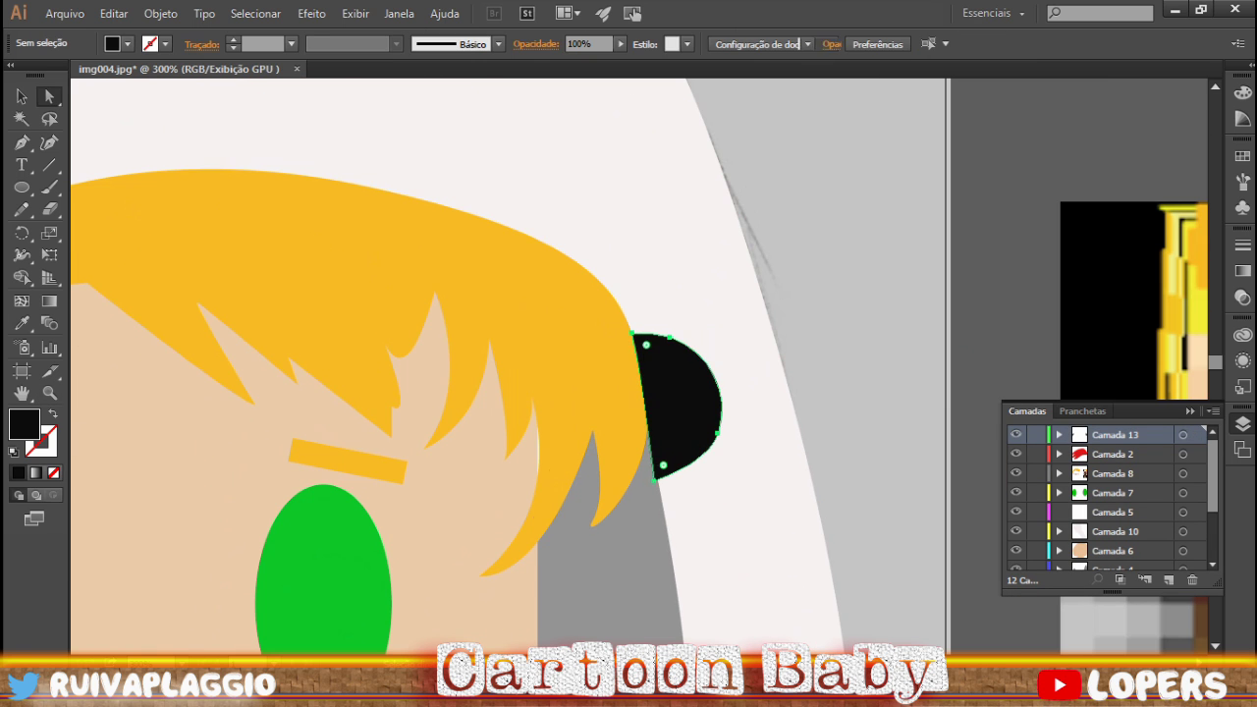
scroll(629, 374, up, 3)
right_click(610, 363)
key(Escape)
click(648, 319)
right_click(677, 374)
key(Escape)
key(v)
right_click(338, 241)
mouse_move(392, 581)
click(167, 426)
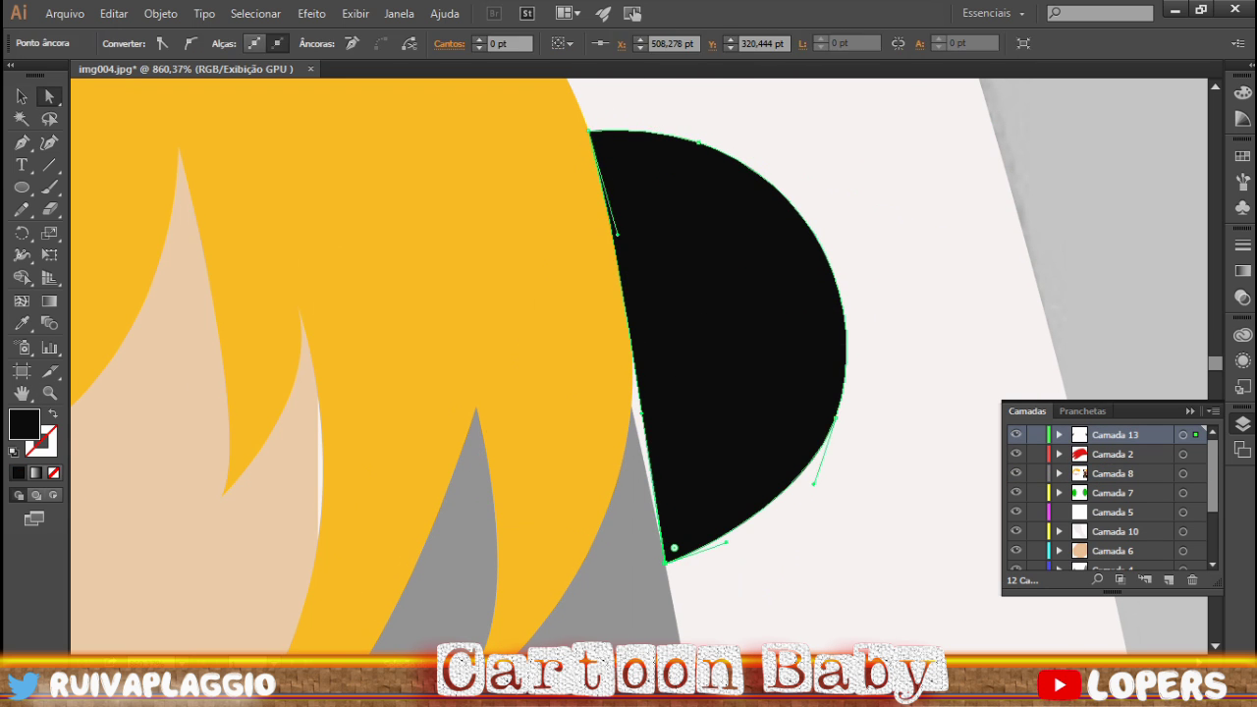
click(609, 294)
- Put the blond hair on its own new layer and stack it above the black half-circles' layer
key(ctrl+minus)
key(ctrl+minus)
key(v)
key(ctrl+shift+a)
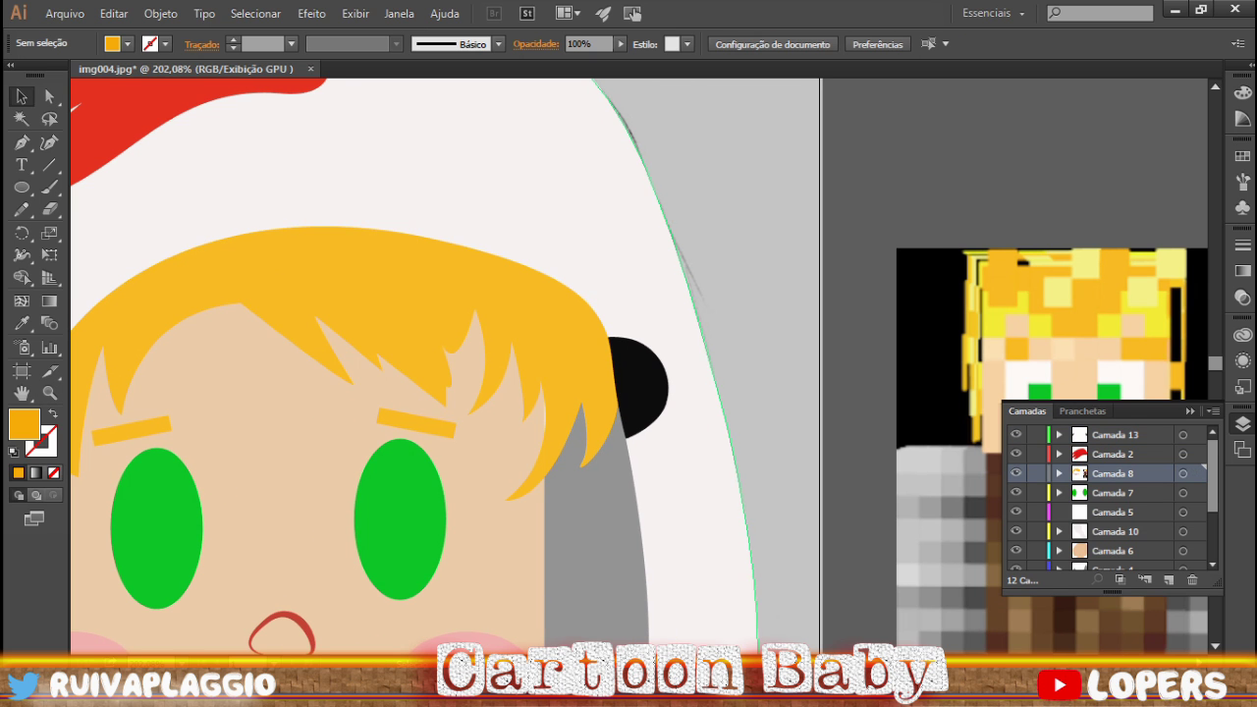
click(1168, 580)
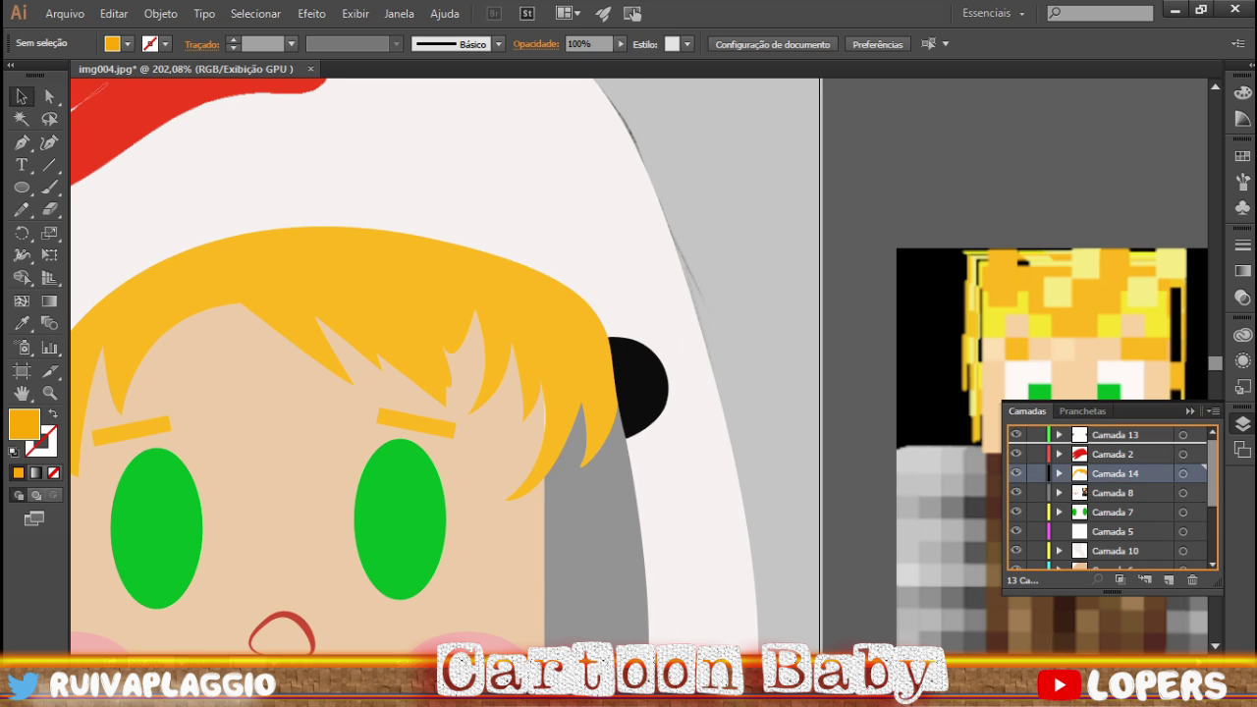
key(z)
scroll(530, 363, down, 3)
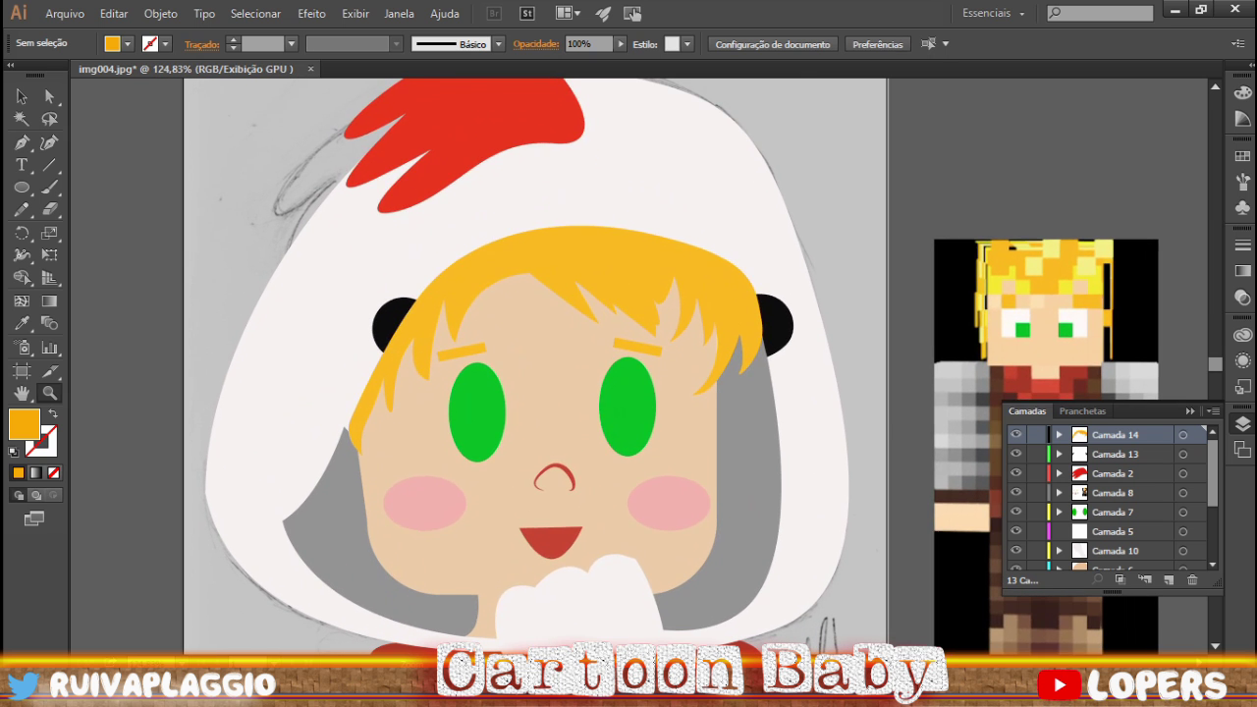
- Isolate the sketch on a new layer and trace the triangular peak above the fringe, with all artwork layers shown again
scroll(1110, 501, down, 3)
alt+click(1015, 560)
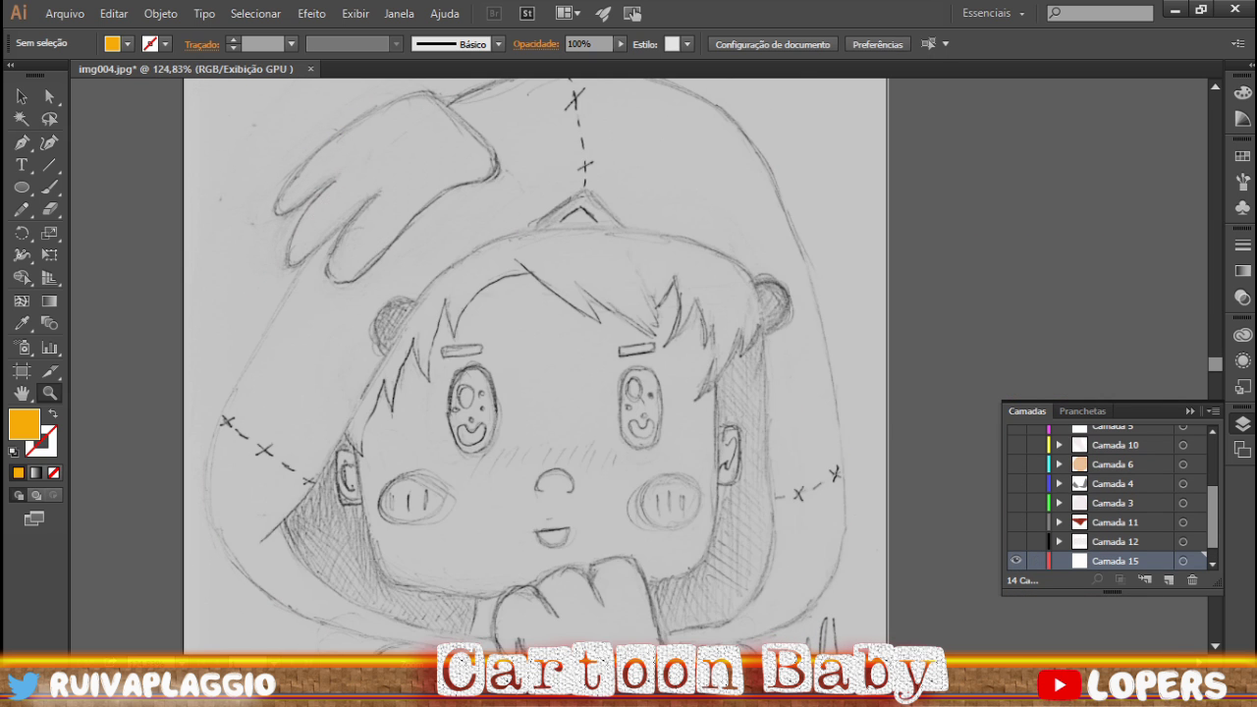
scroll(589, 364, up, 3)
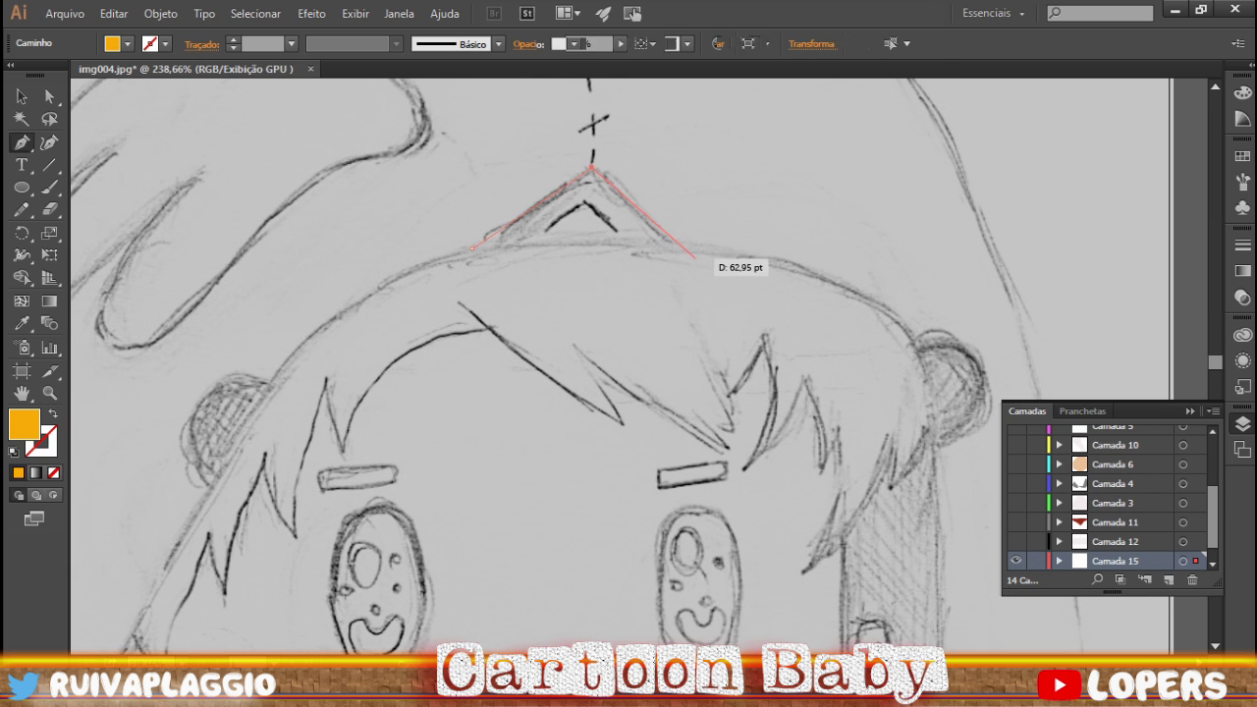
click(472, 249)
key(v)
alt+click(1015, 561)
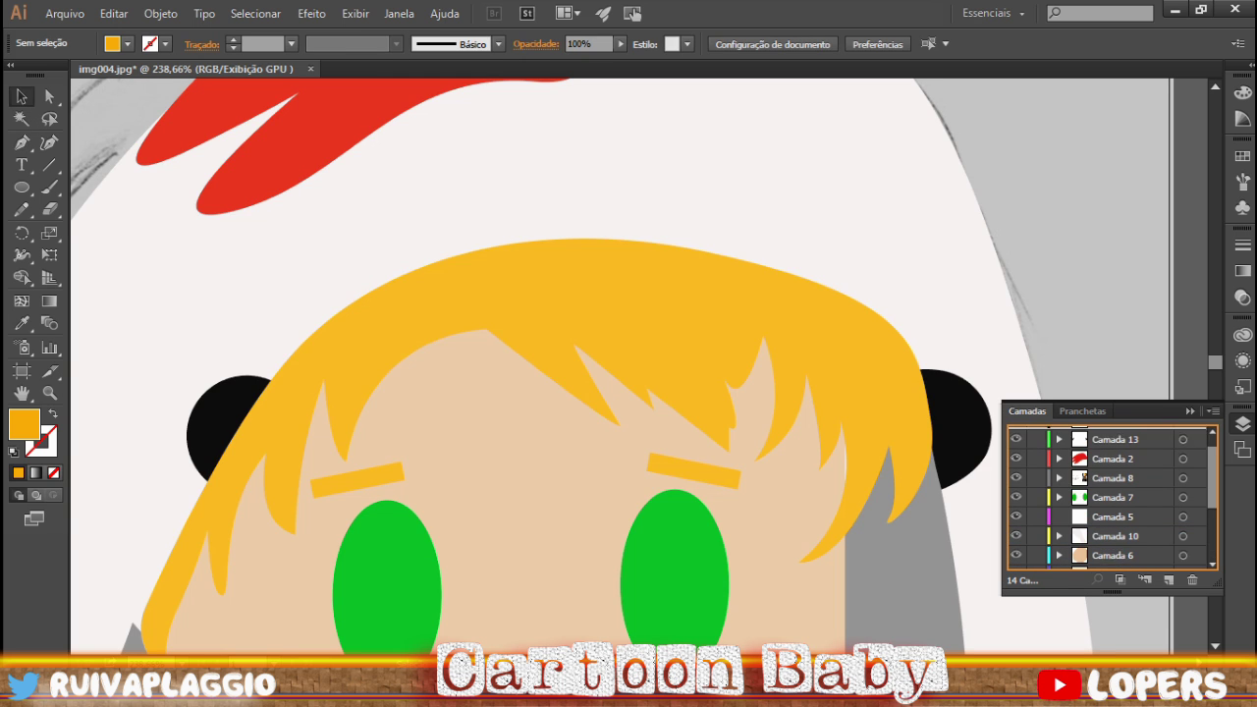
- Stack the triangular peak's layer on top and adjust its base points to meet the hair's upper edge
scroll(1109, 501, up, 2)
click(1015, 434)
drag(472, 248, 471, 246)
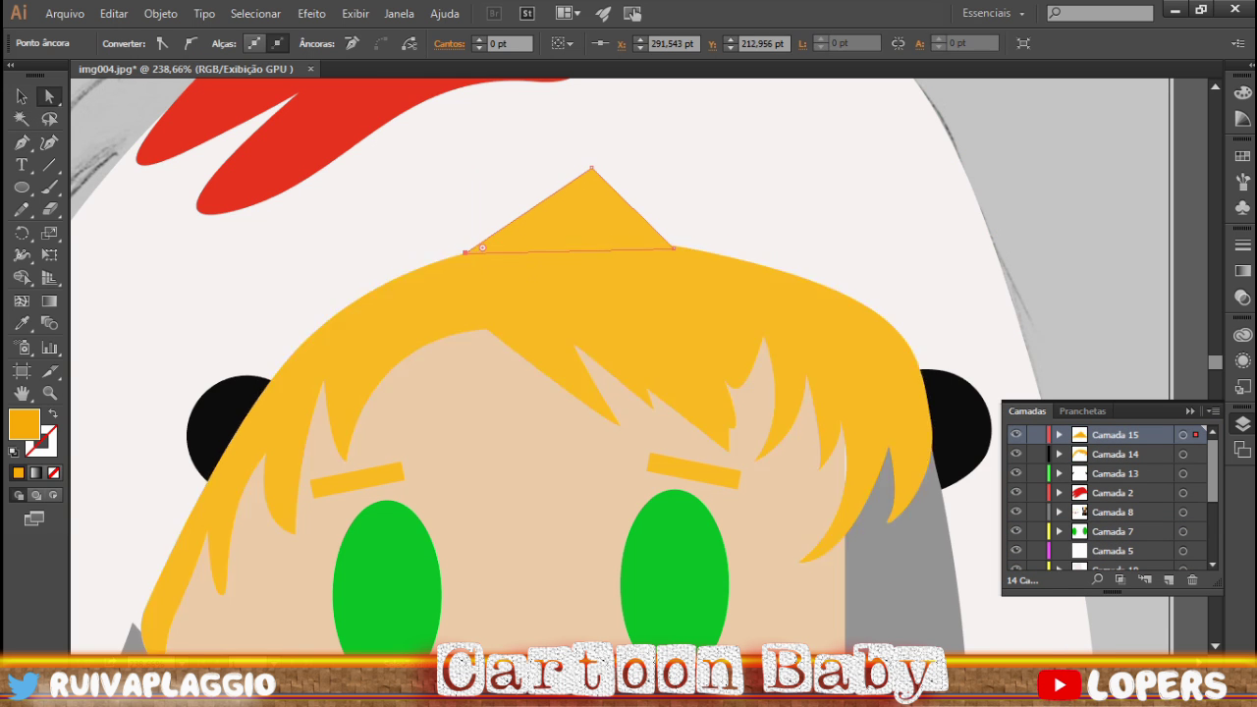
key(ctrl+shift+a)
key(z)
alt+click(629, 393)
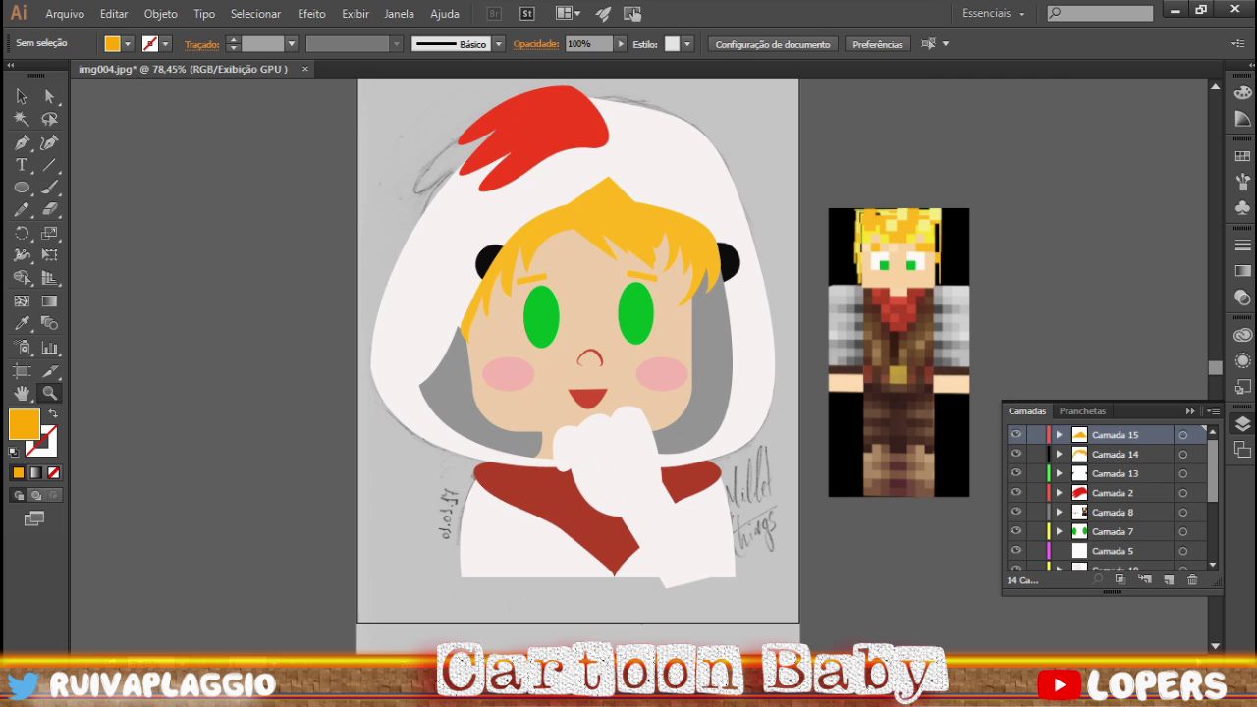
- Hide the scanned sketch, add a new layer beneath the character and set the fill colour to C0D670
scroll(1110, 496, down, 3)
click(1015, 561)
key(ctrl+l)
double_click(24, 423)
text(C0D670)
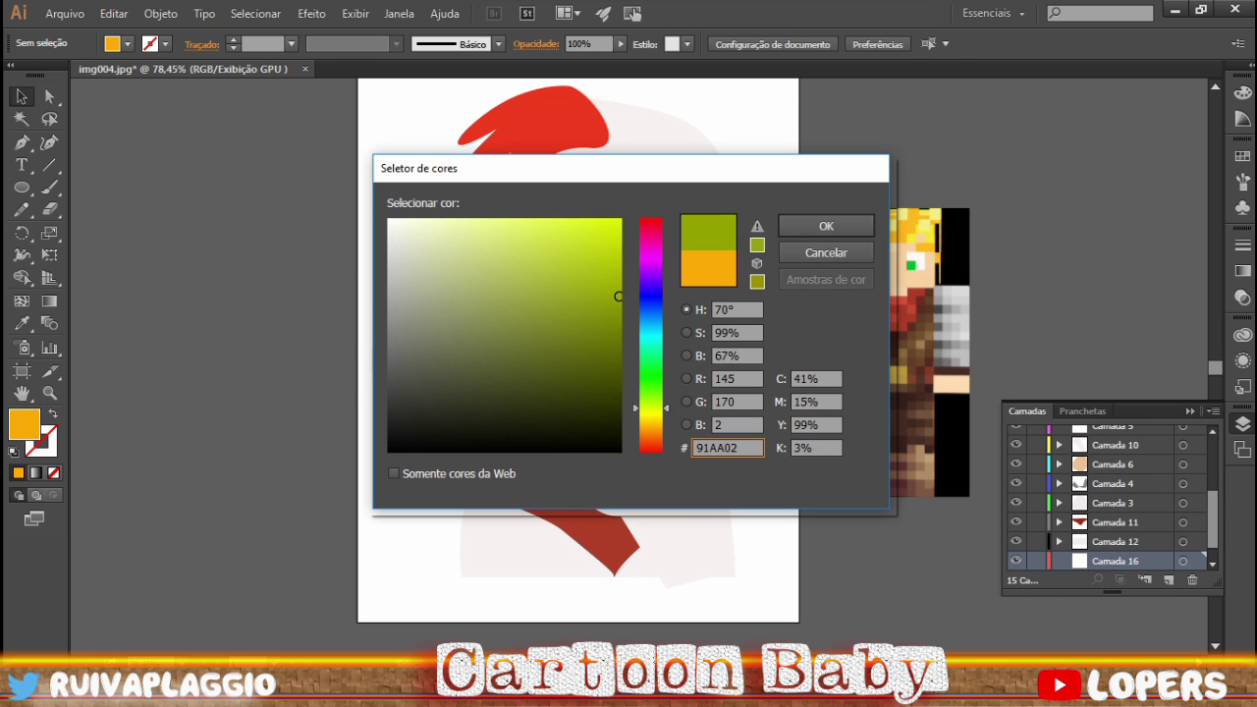
key(Return)
- Draw a large light green circle behind the character and move the reference image farther from the artboard
scroll(358, 240, down, 1)
click(22, 186)
drag(476, 324, 756, 541)
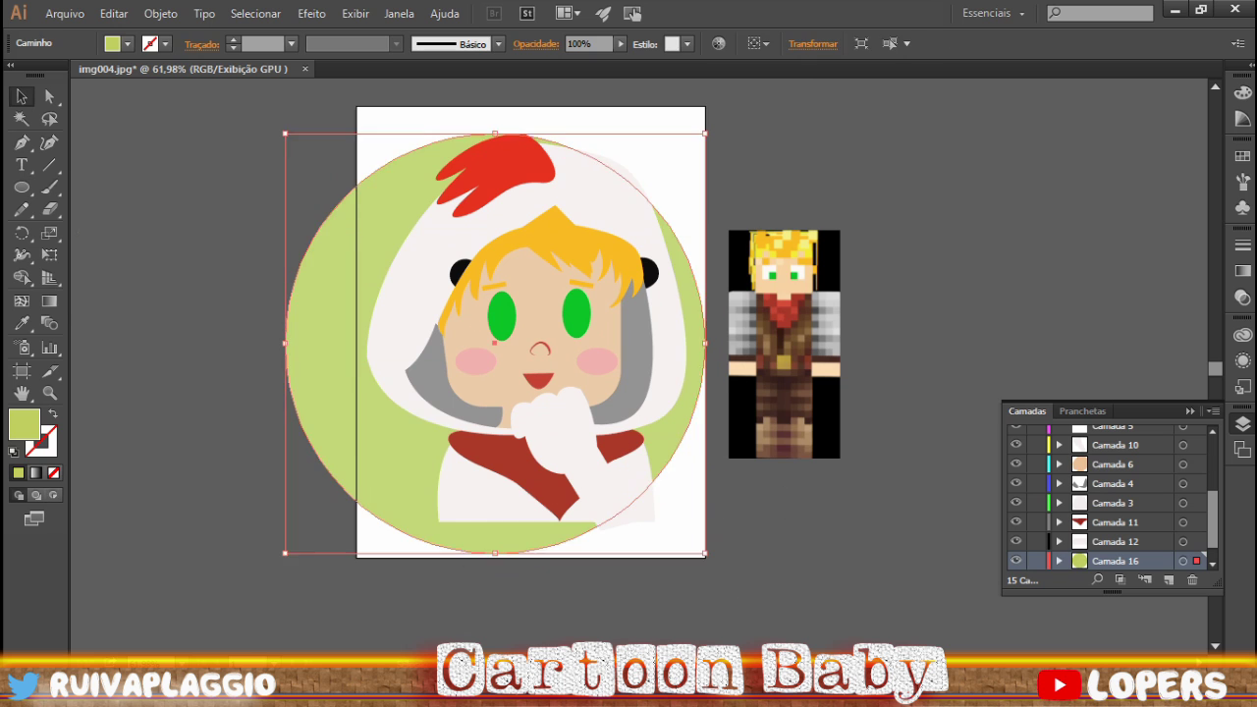
key(v)
drag(784, 344, 1003, 317)
- Shrink the green circle and centre it behind the hooded character
click(688, 462)
drag(756, 540, 724, 519)
drag(723, 331, 712, 339)
drag(386, 400, 391, 418)
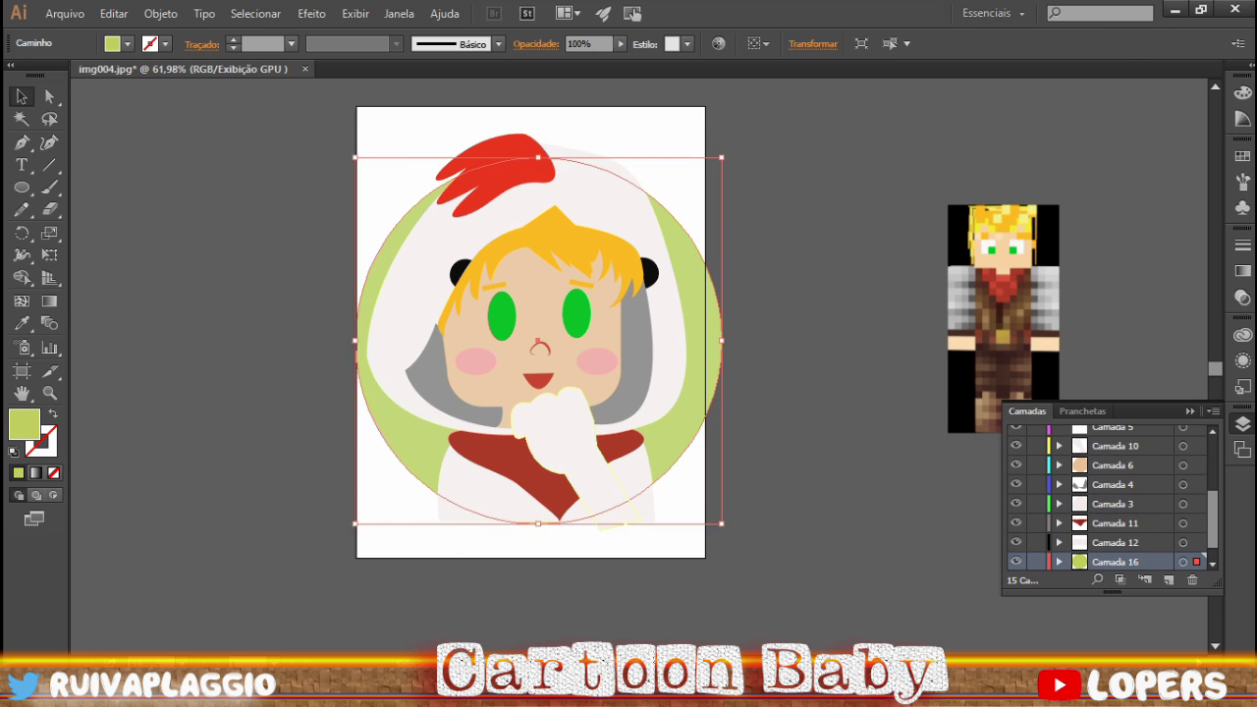
- Widen the artboard on both sides into a square and scale the green circle down slightly within it
key(shift+o)
drag(356, 331, 315, 332)
mouse_move(705, 332)
mouse_down()
mouse_move(766, 332)
mouse_move(709, 349)
mouse_up()
key(v)
click(702, 412)
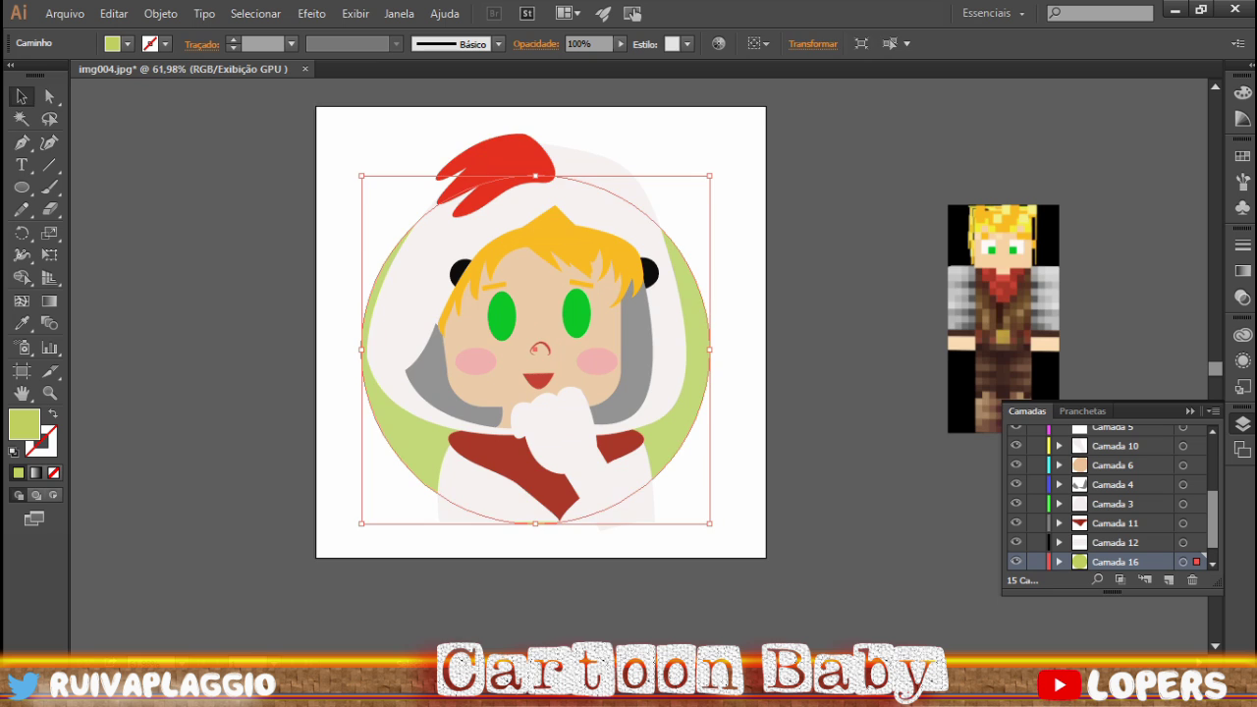
- Adjust the outlines of the black half-circles on both sides of the hair
scroll(537, 312, up, 5)
click(329, 197)
key(a)
click(846, 197)
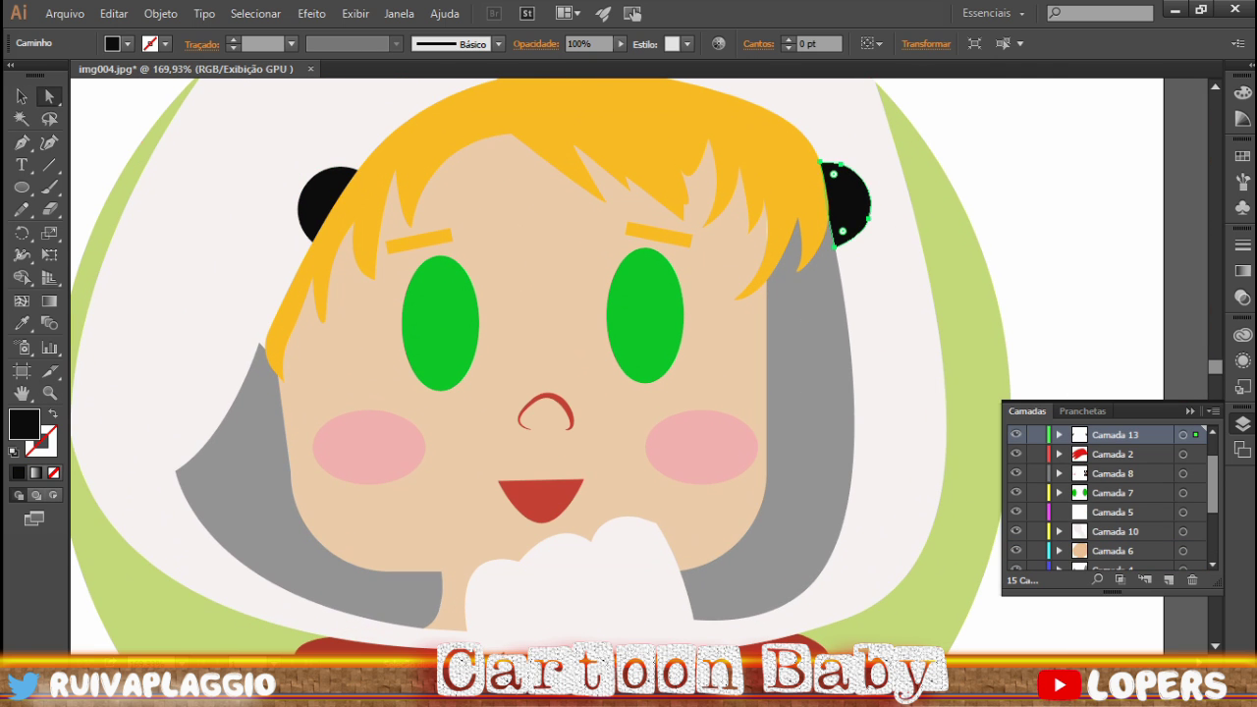
drag(292, 160, 299, 208)
- Draw an oval highlight in the glove's off-white on the left eye and copy it to the right eye
key(z)
right_click(609, 332)
scroll(514, 510, up, 2)
key(l)
drag(376, 209, 414, 265)
key(i)
click(550, 589)
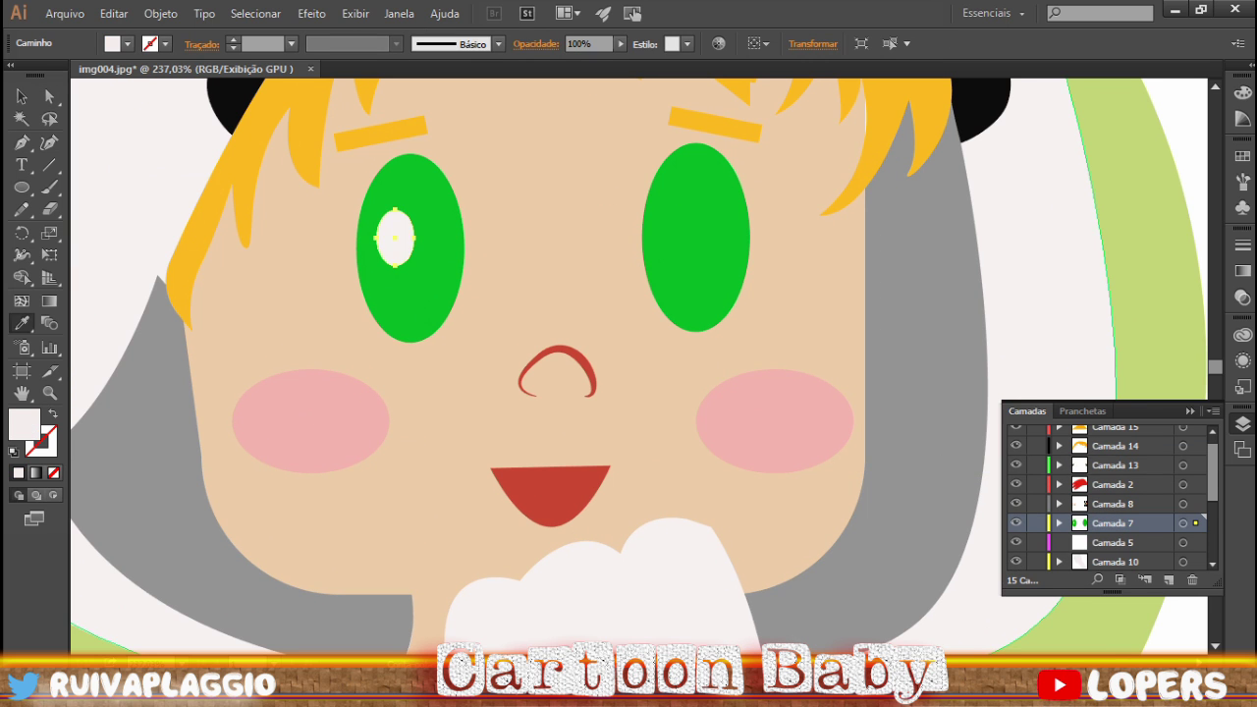
drag(694, 218, 694, 218)
- Draw an off-white oval low in the left eye and reshape its upper edge into a dipped smile shape
click(22, 186)
drag(438, 326, 438, 327)
scroll(409, 305, up, 5)
key(a)
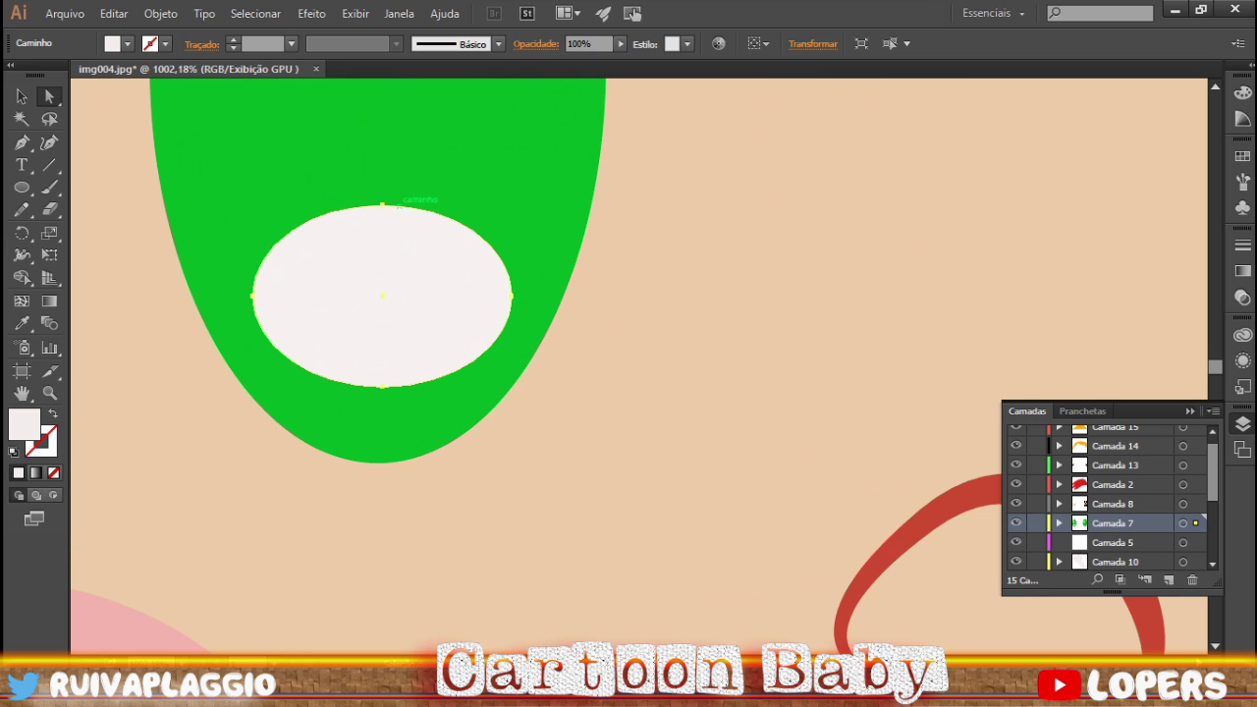
click(382, 204)
key(p)
drag(383, 265, 383, 265)
drag(422, 263, 463, 225)
drag(257, 233, 281, 239)
click(850, 163)
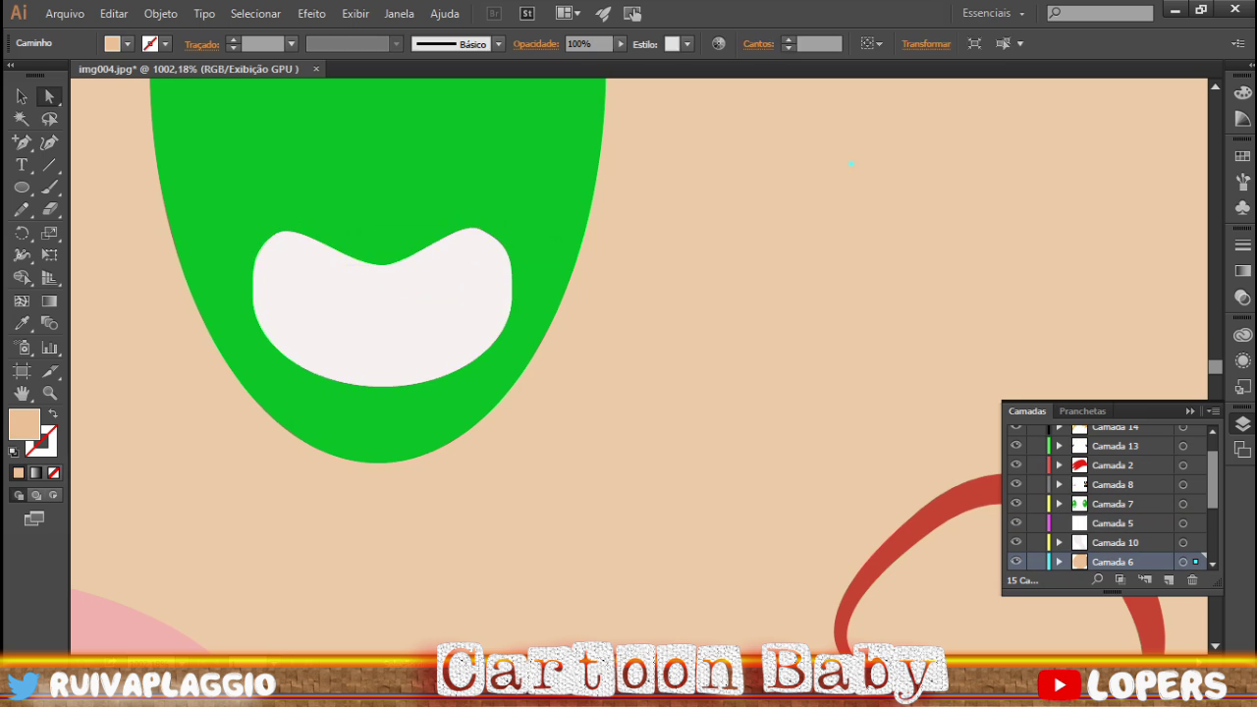
- Copy the smile-shaped highlight to the same place in the right eye
scroll(850, 163, down, 5)
key(v)
click(502, 321)
drag(503, 321, 770, 314)
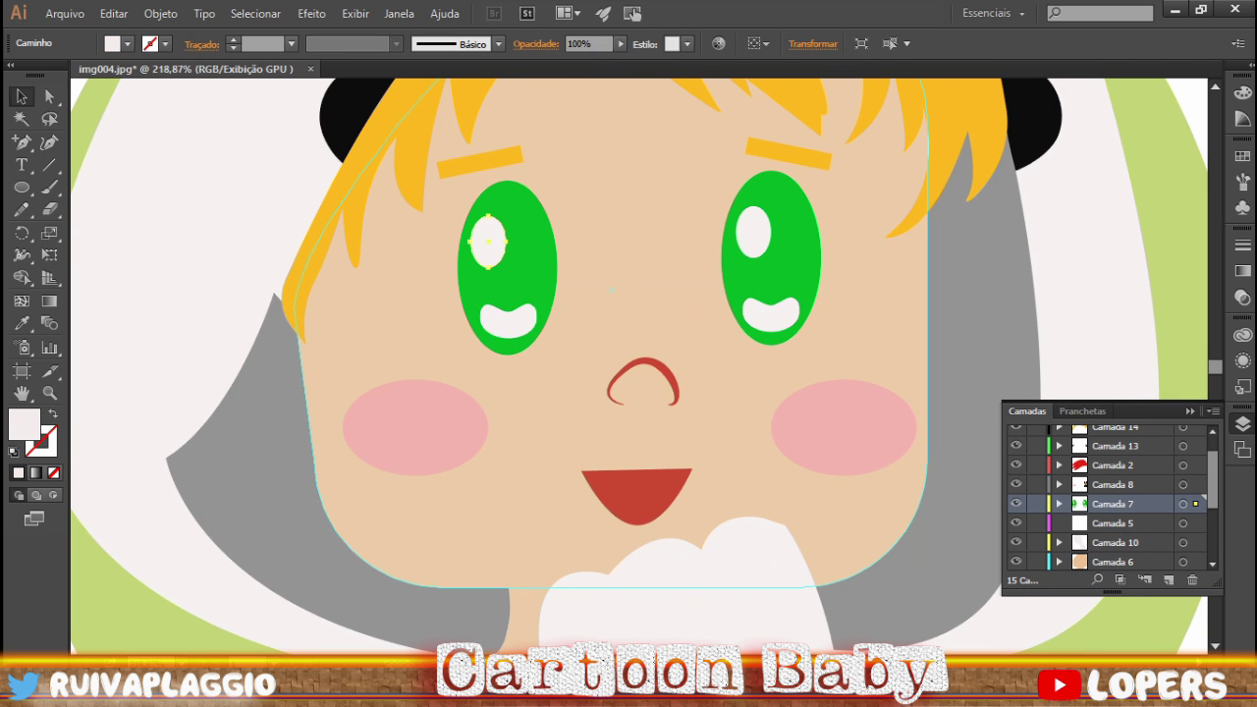
- Add two small oval highlights to the left eye and copy both to the right eye
click(501, 289)
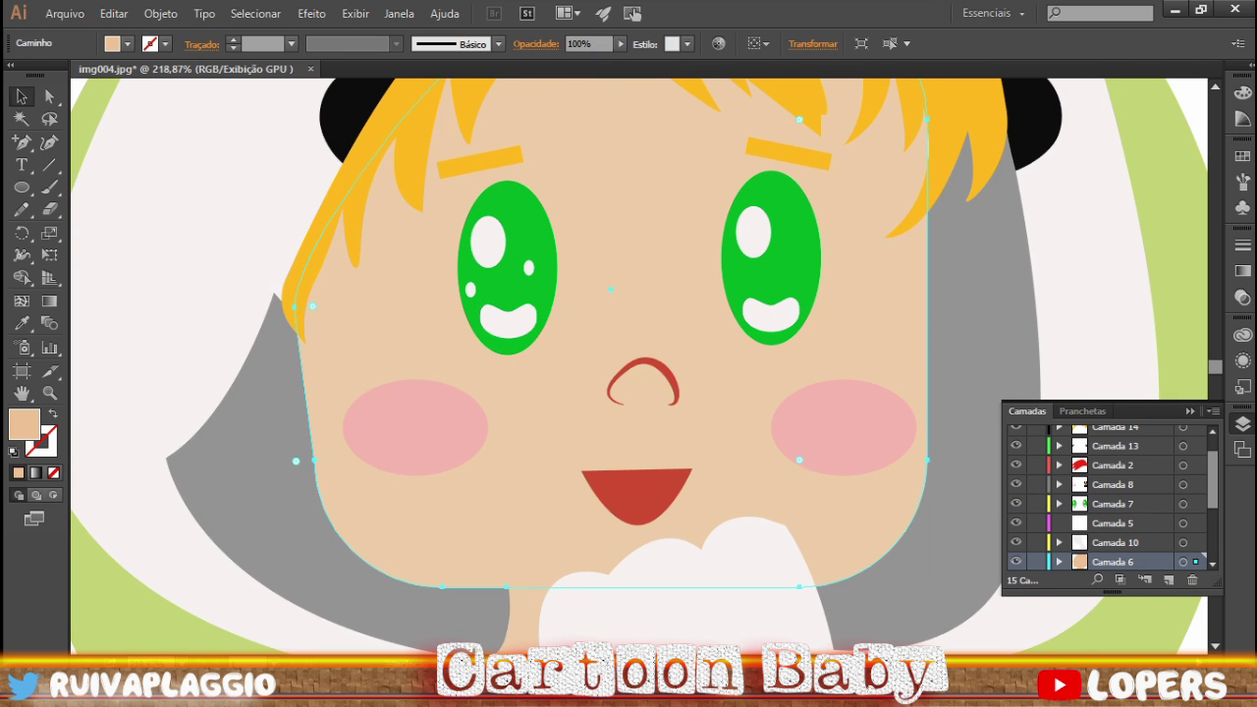
drag(639, 369, 735, 282)
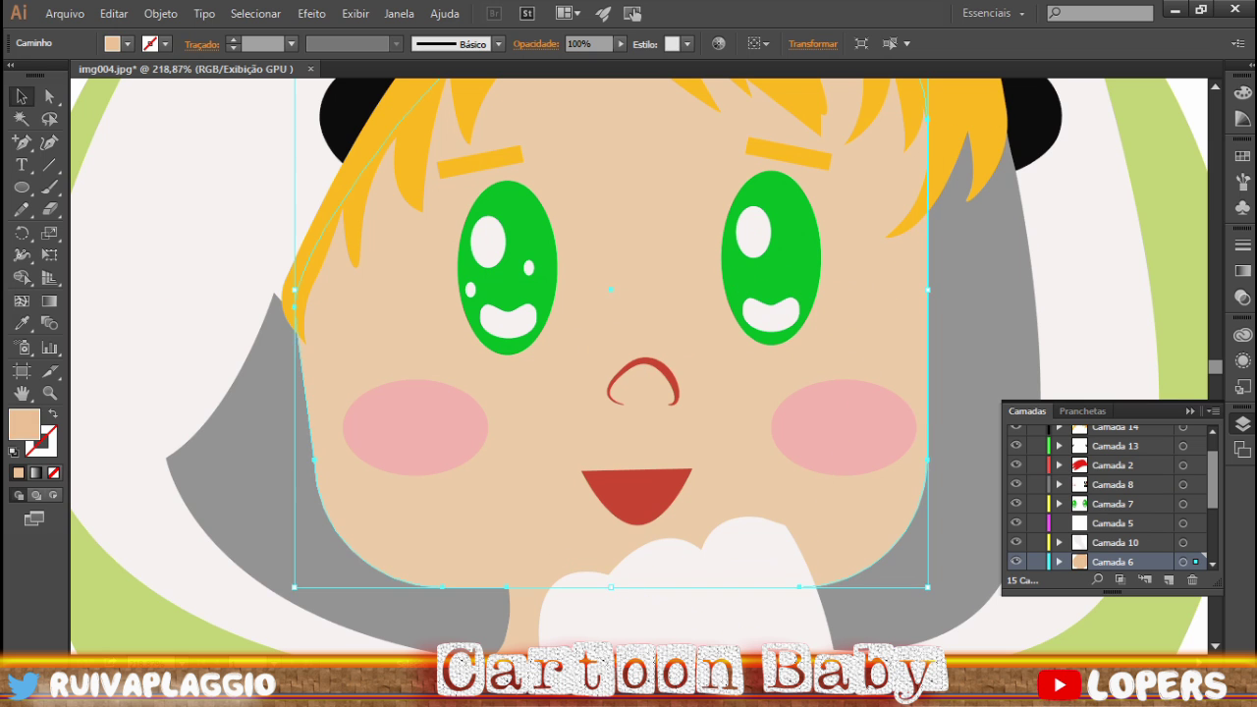
click(529, 267)
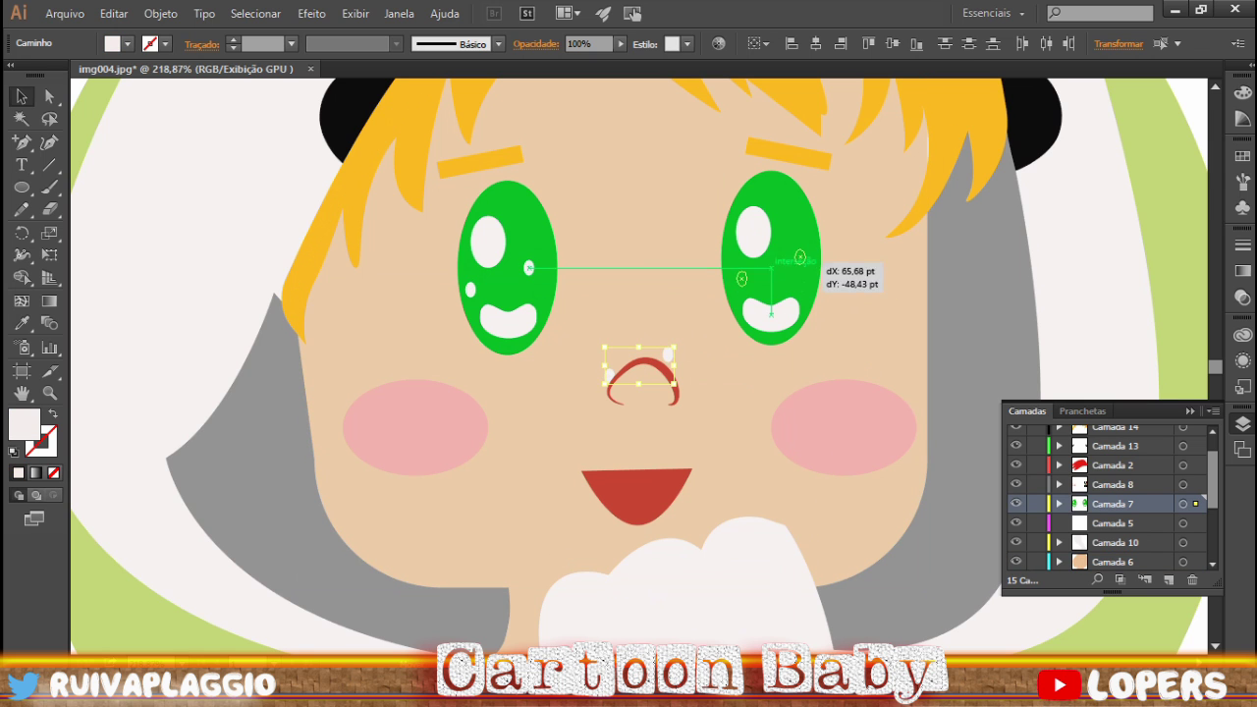
- Select both green eye ovals and save their green and a lighter green, 35D835, as swatches
click(776, 196)
click(1242, 268)
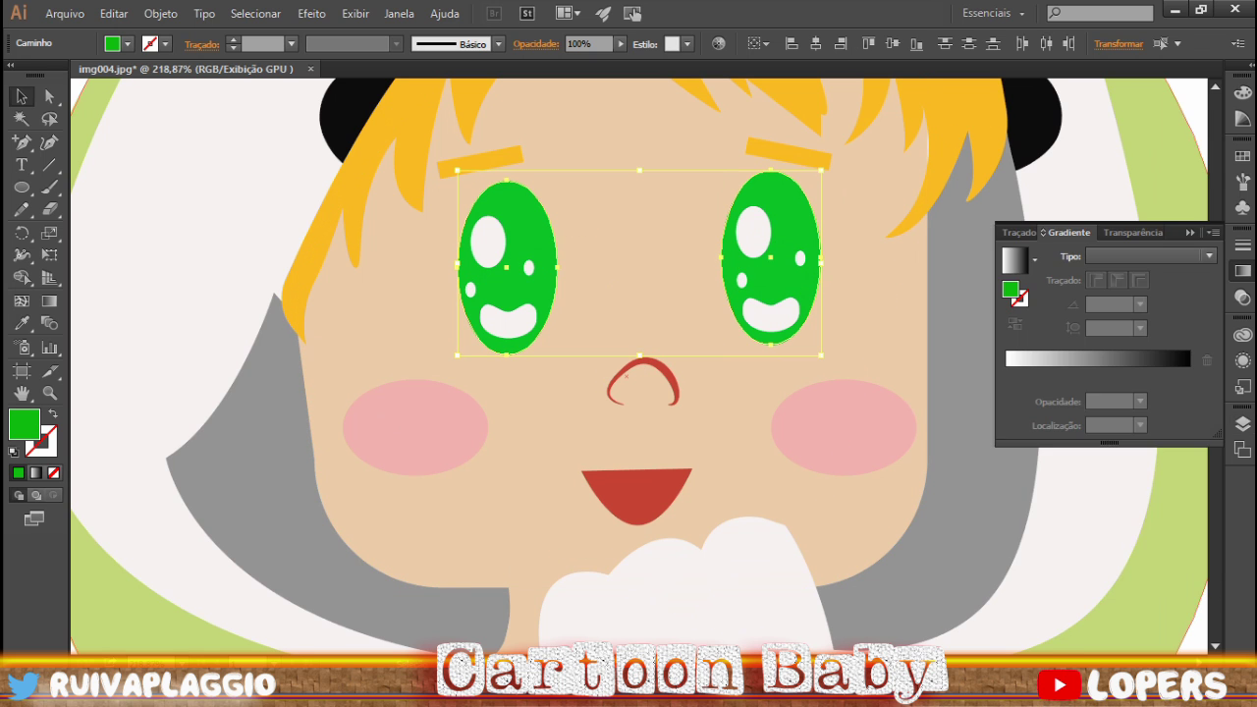
click(1242, 156)
double_click(1017, 167)
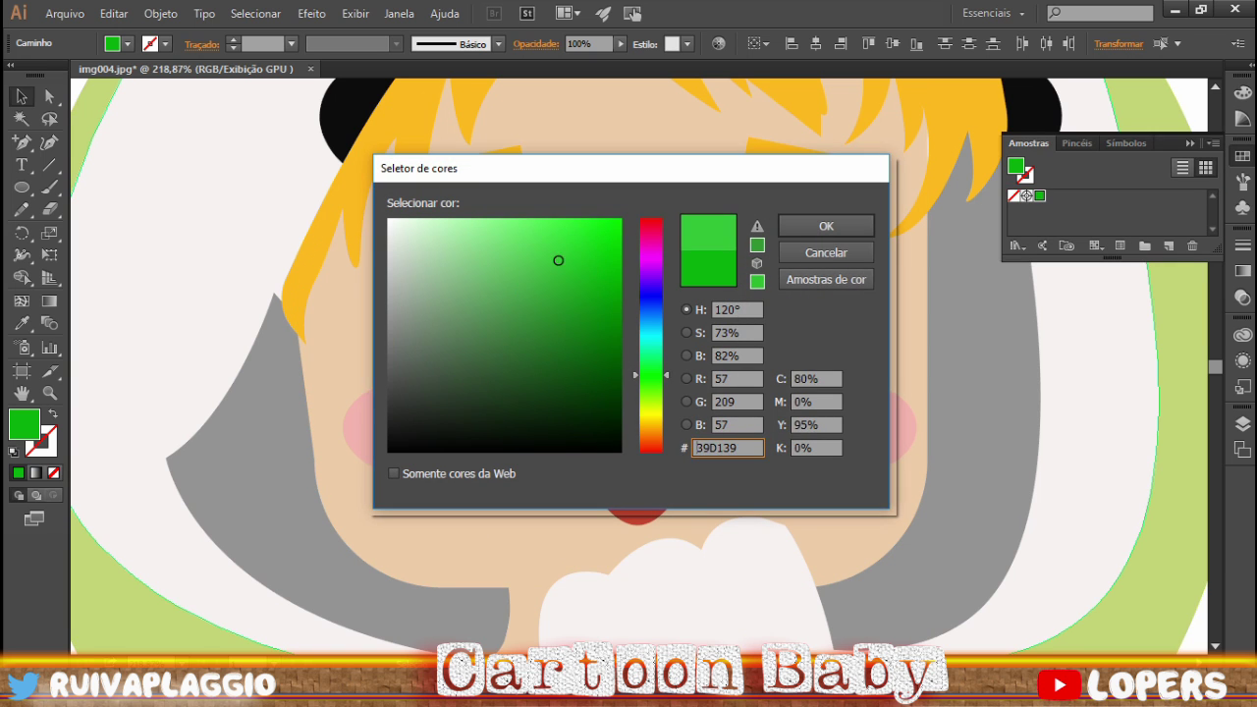
key(Return)
- Fill both eyes with a linear gradient from bright green 11EA11 to dark green
click(1242, 267)
click(1014, 261)
double_click(1006, 374)
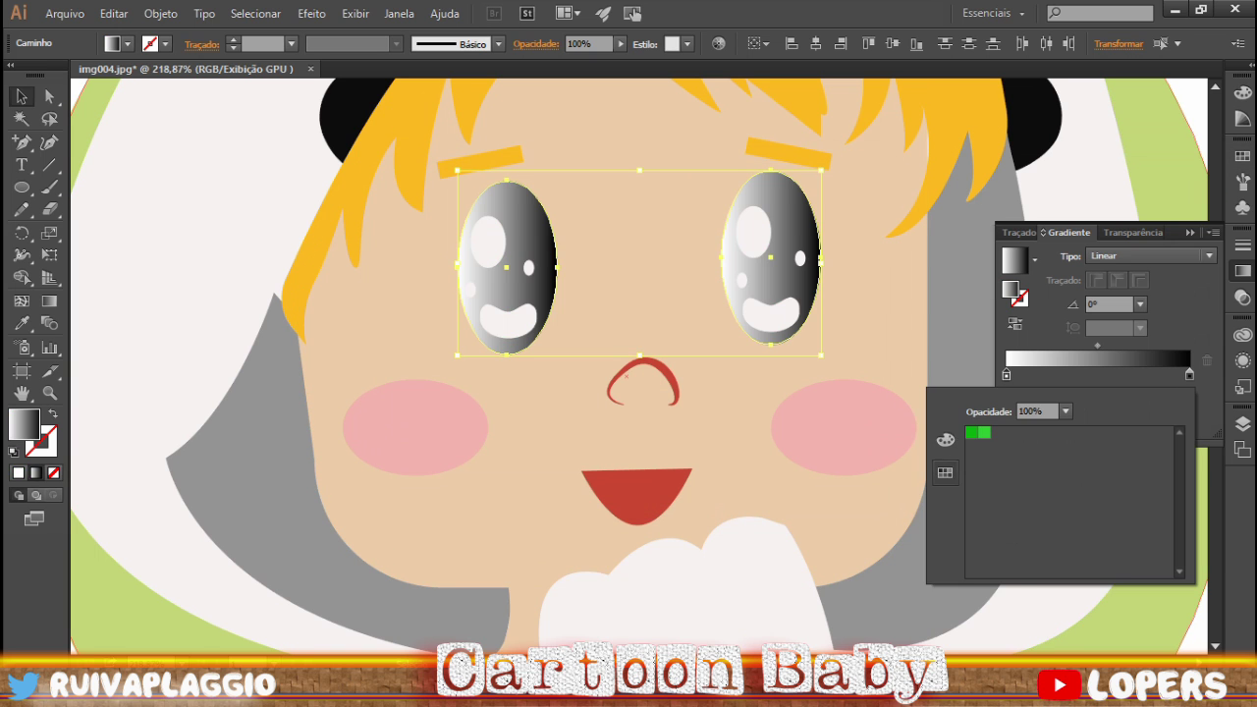
click(971, 432)
click(984, 432)
click(944, 439)
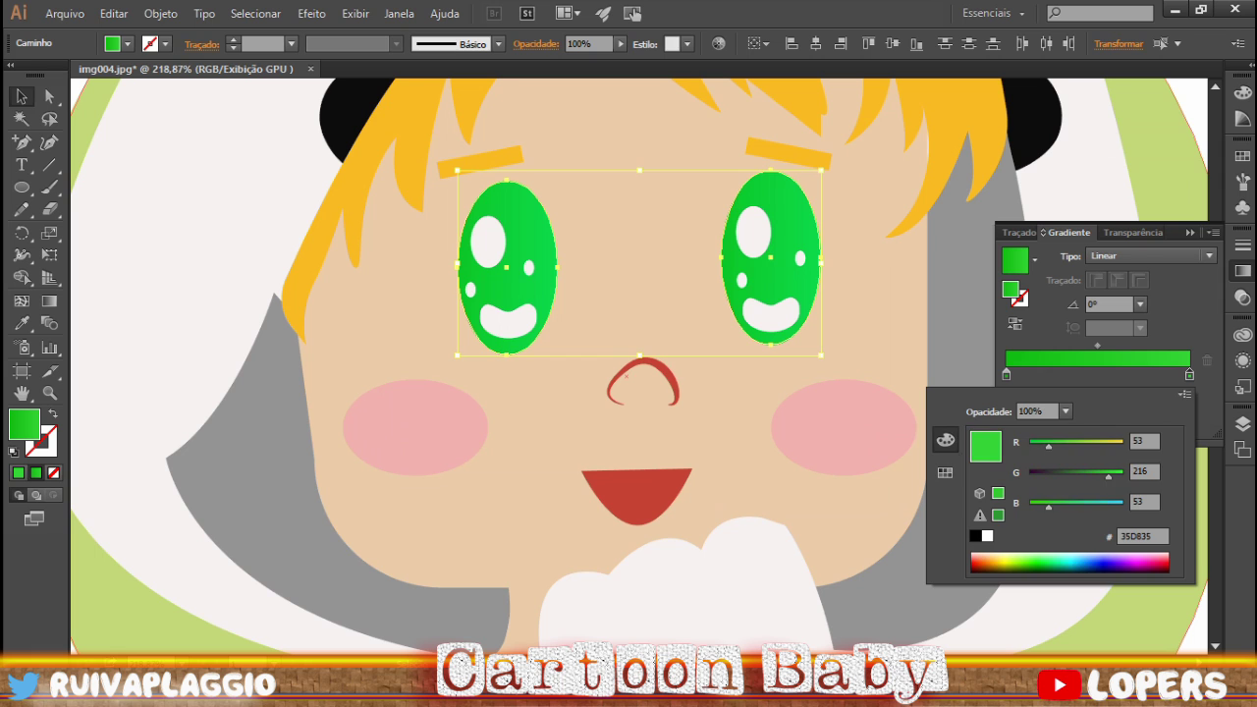
drag(1099, 476, 1082, 475)
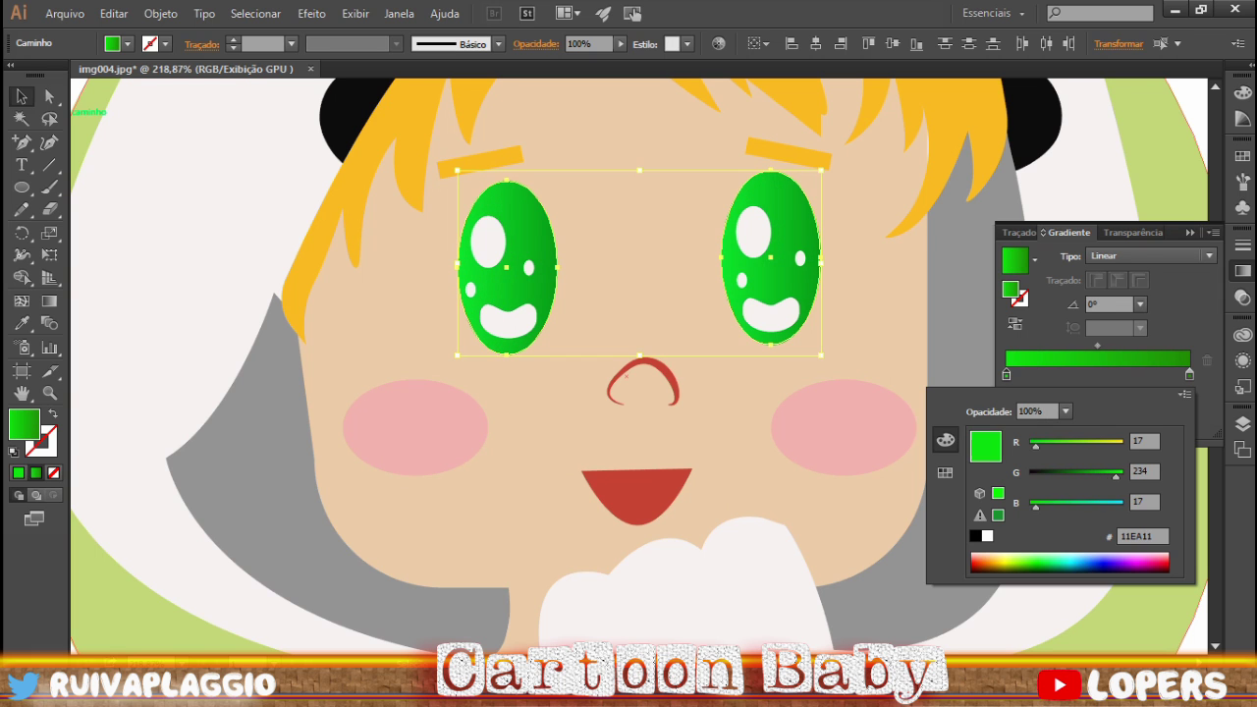
- Change the eyes' gradient to radial and add a middle colour stop of 56E611
click(1151, 255)
click(1109, 286)
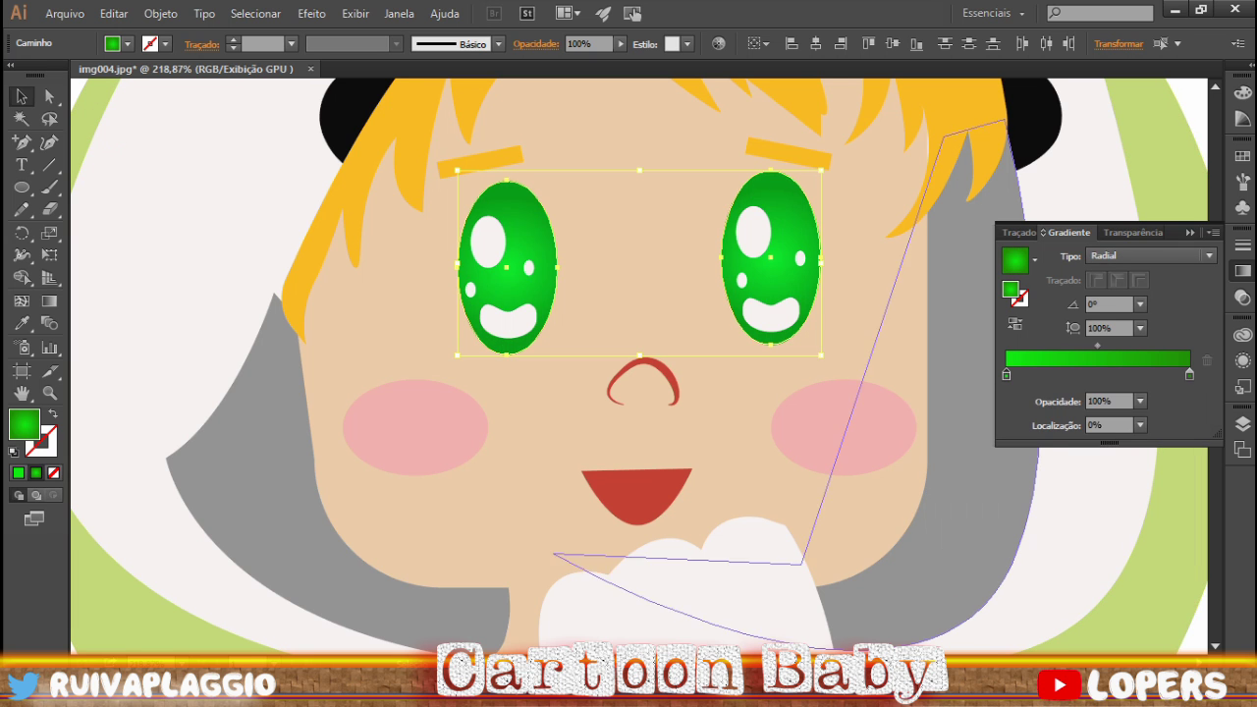
drag(1051, 374, 1069, 374)
double_click(1077, 374)
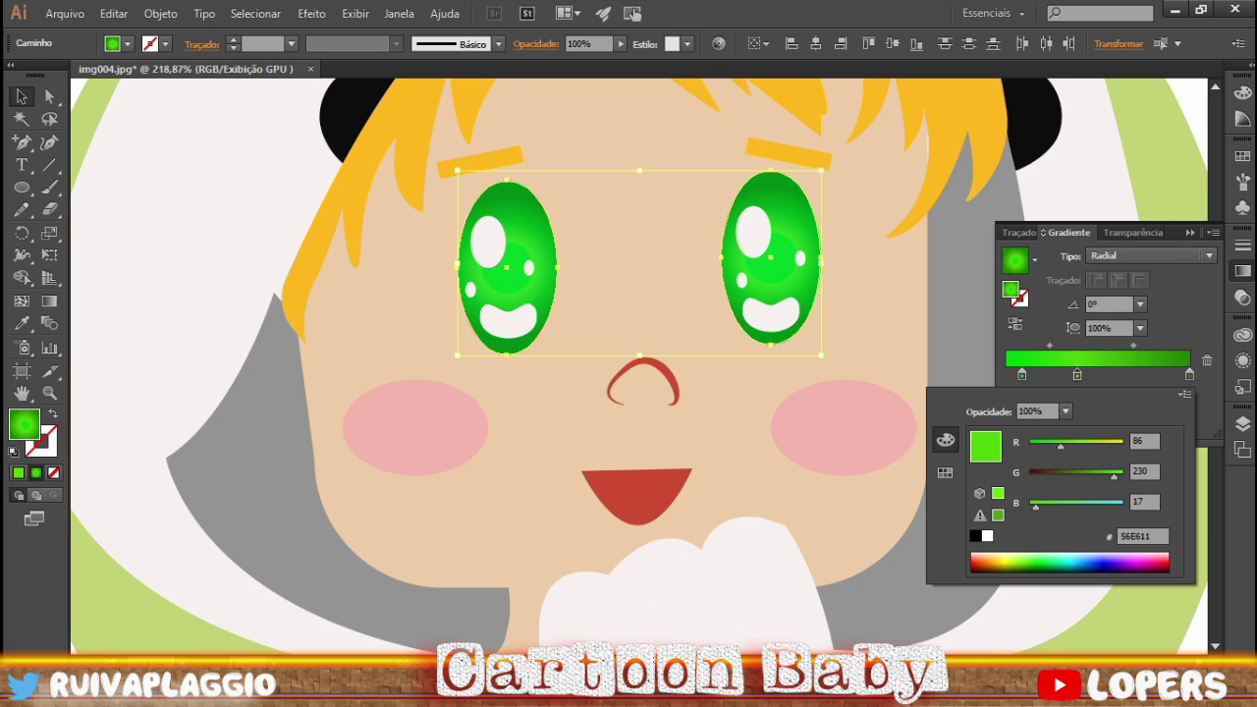
click(625, 374)
scroll(626, 374, down, 3)
scroll(626, 374, up, 2)
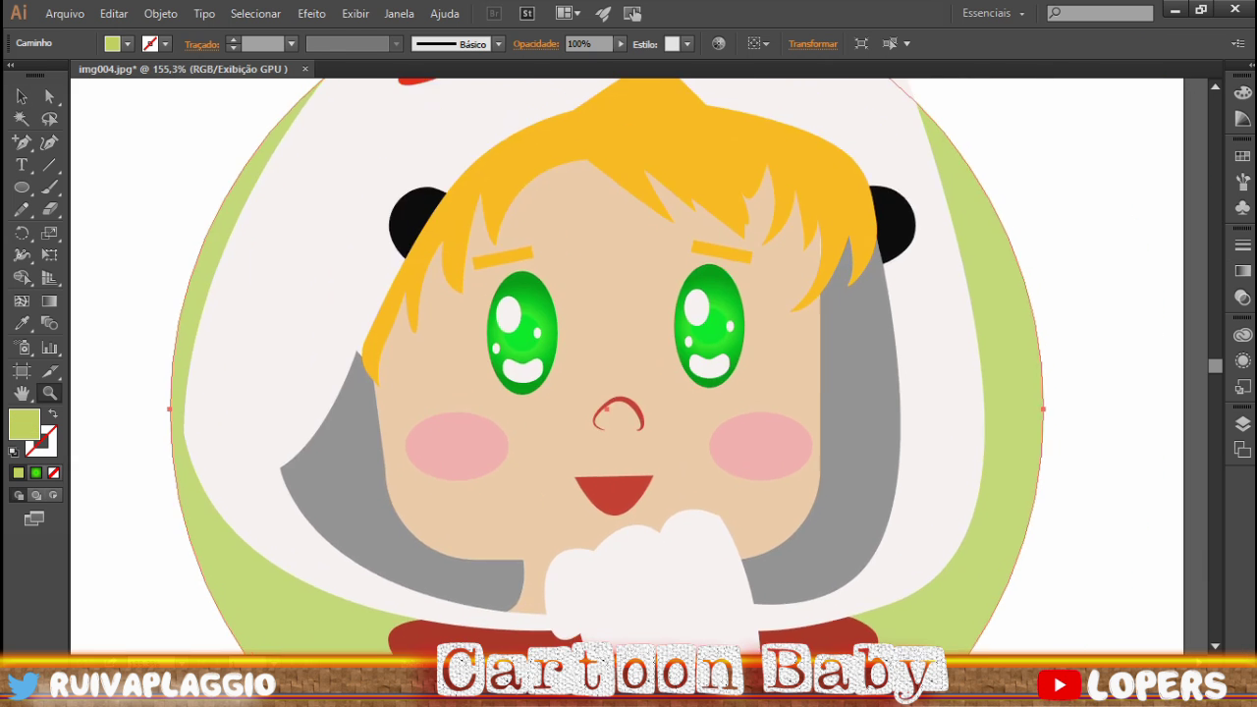
- Save the cheeks' pink and a lighter pink as swatches, trying the lighter one on the left cheek
click(457, 446)
click(1242, 156)
key(ctrl+shift+a)
drag(23, 424, 1066, 196)
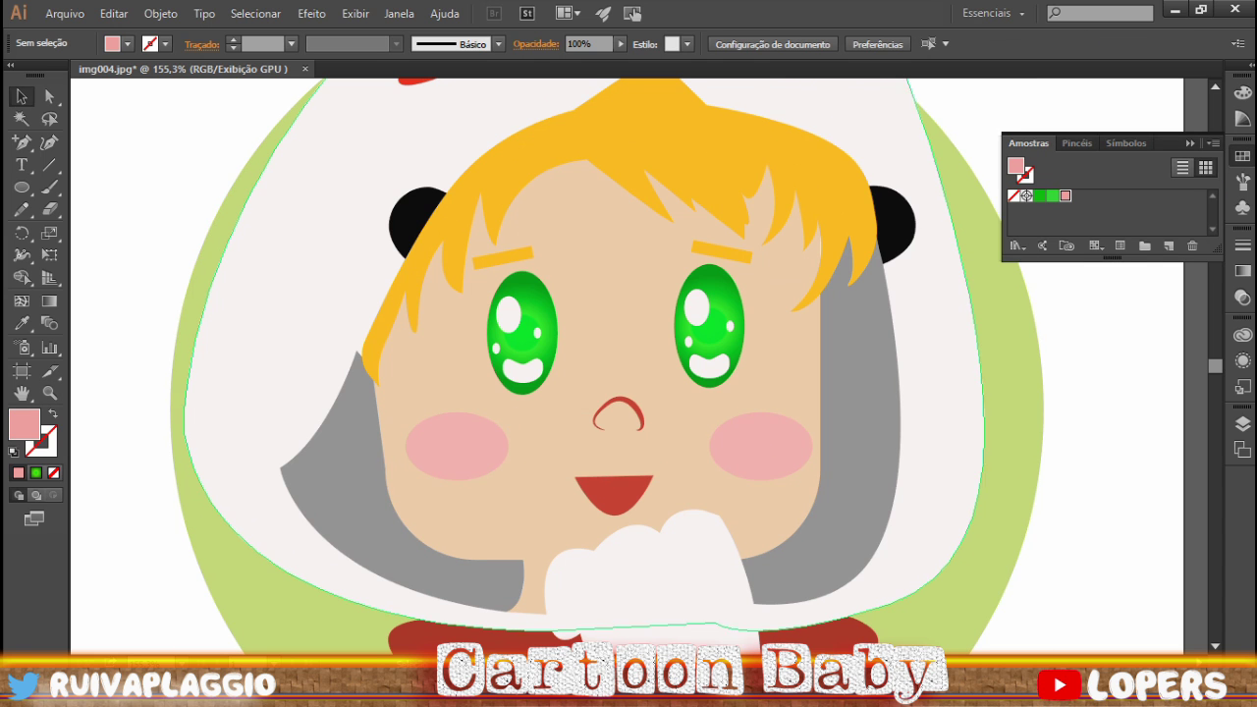
double_click(24, 424)
key(Return)
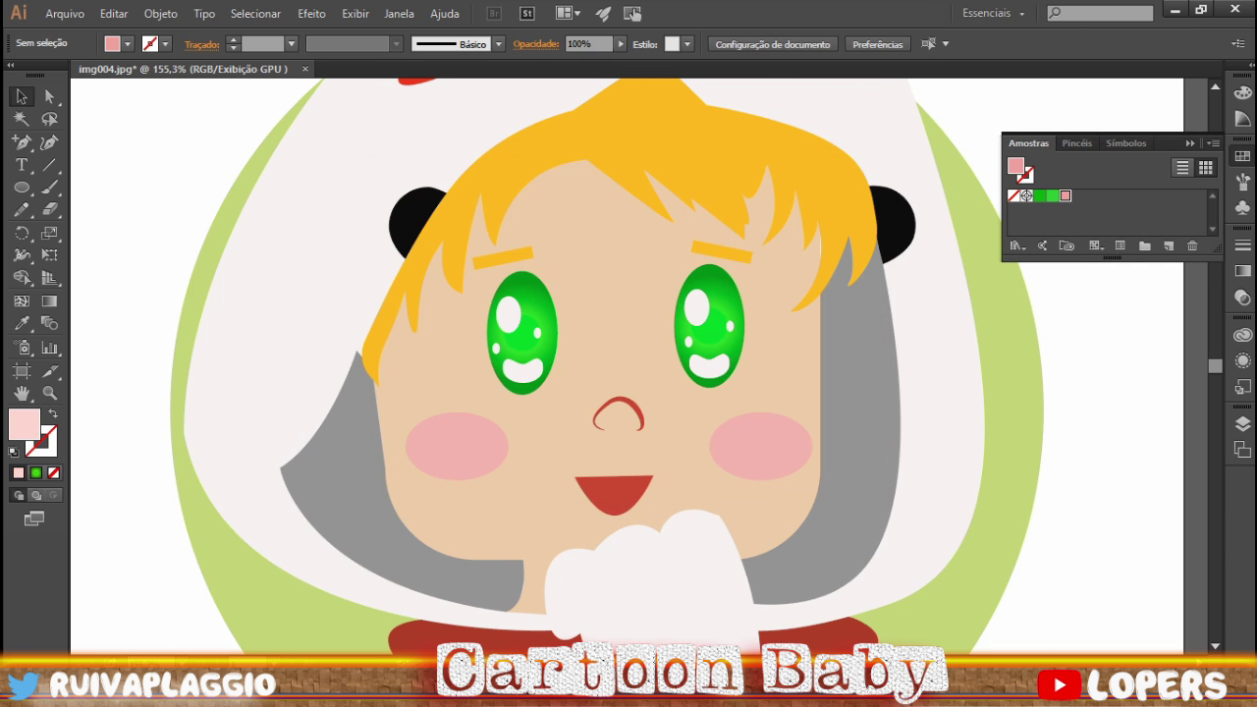
click(457, 446)
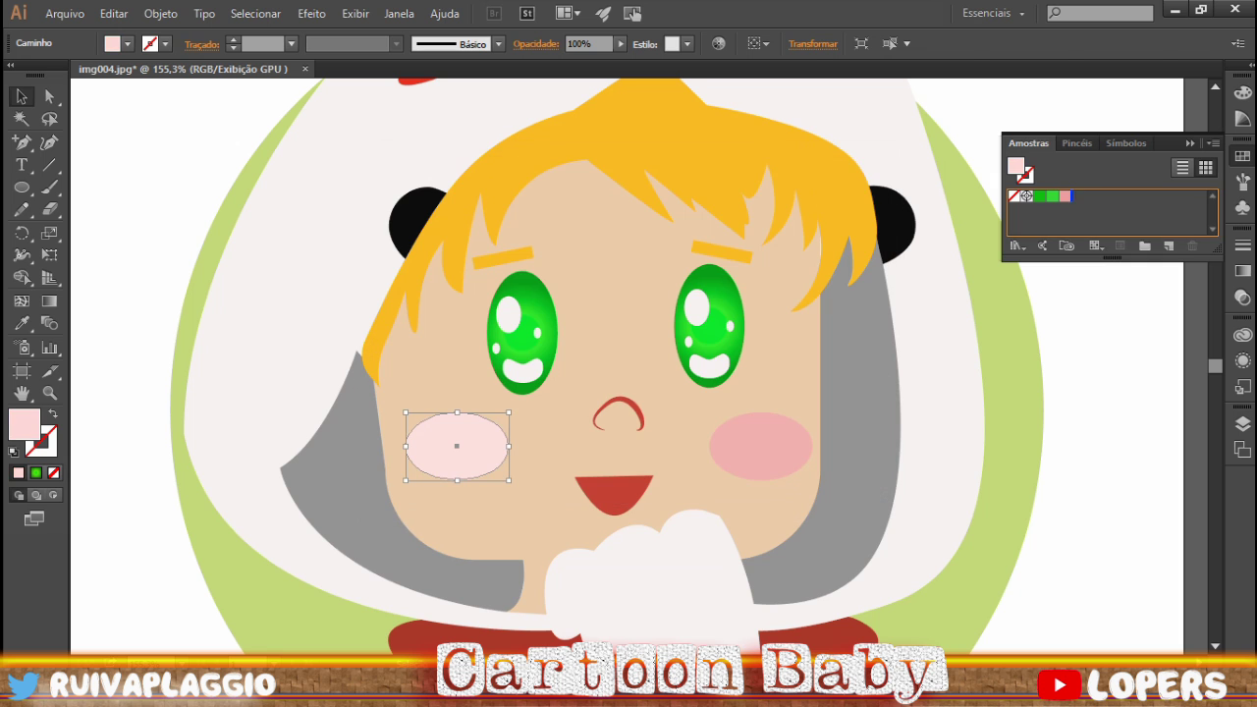
- Fill both cheeks with the original pink swatch and soften them with a Gaussian blur
shift+click(761, 446)
click(1065, 195)
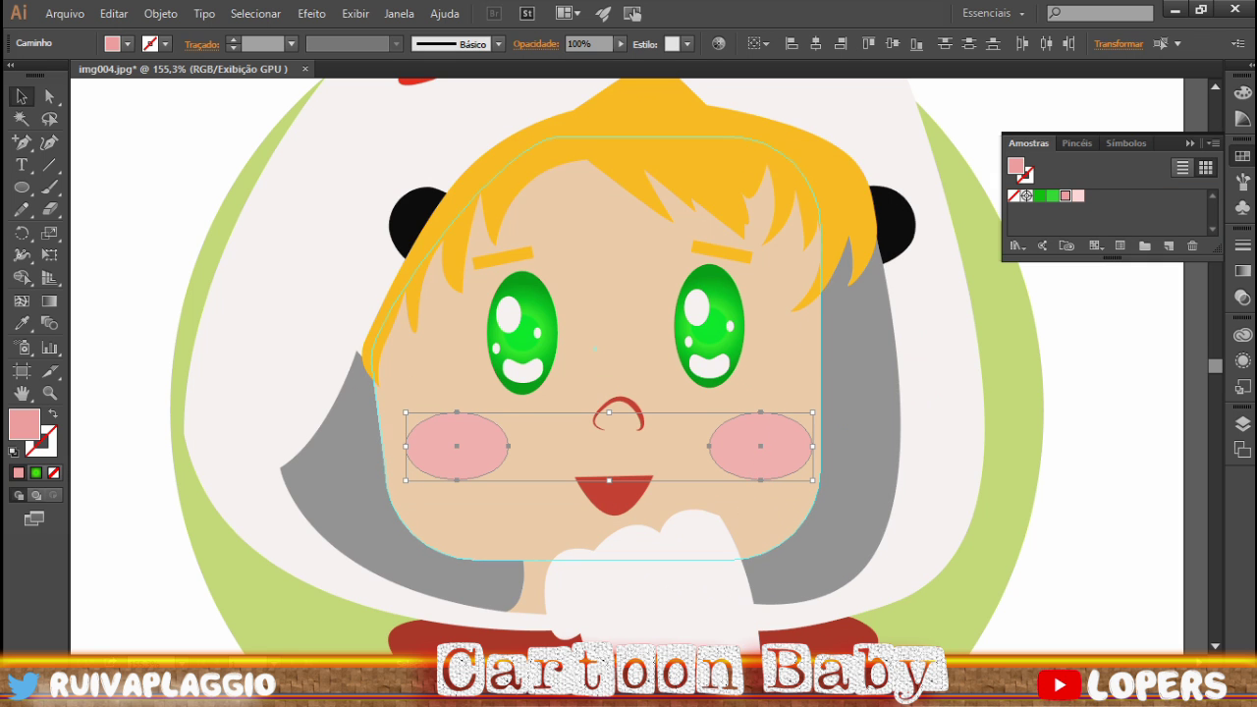
click(311, 13)
mouse_move(392, 328)
click(196, 339)
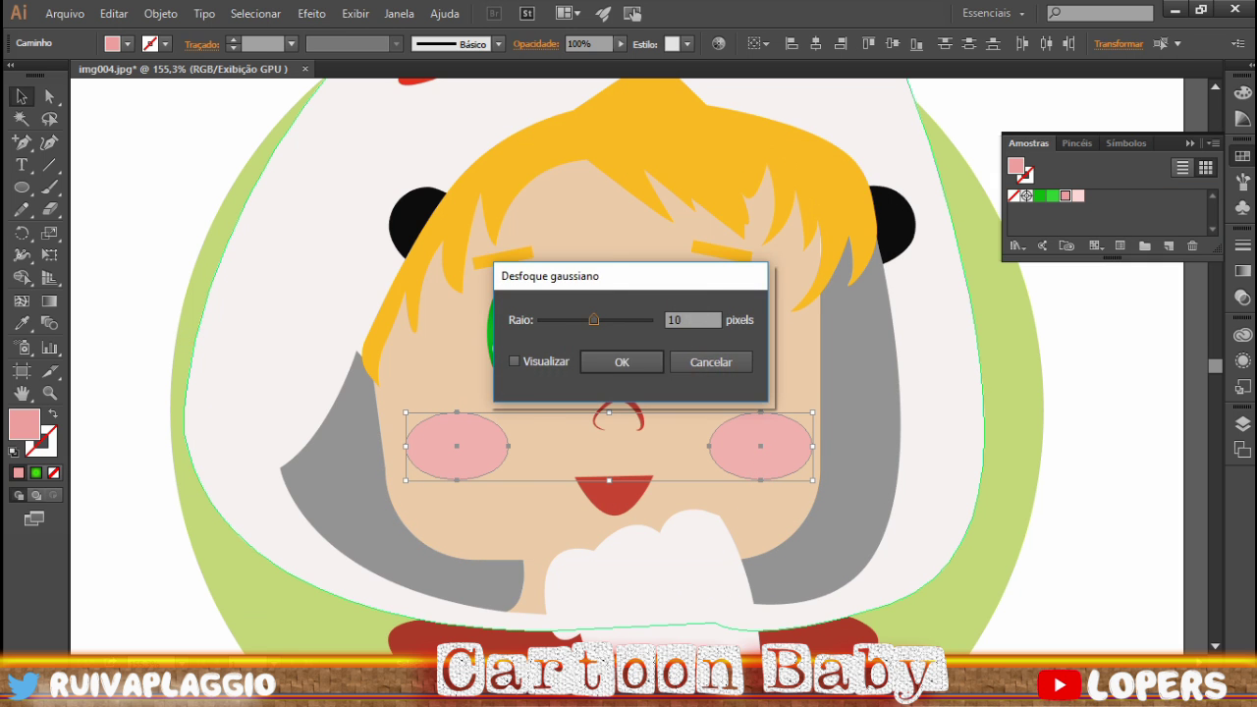
drag(589, 263, 933, 285)
drag(932, 338, 912, 338)
click(964, 380)
key(ctrl+shift+a)
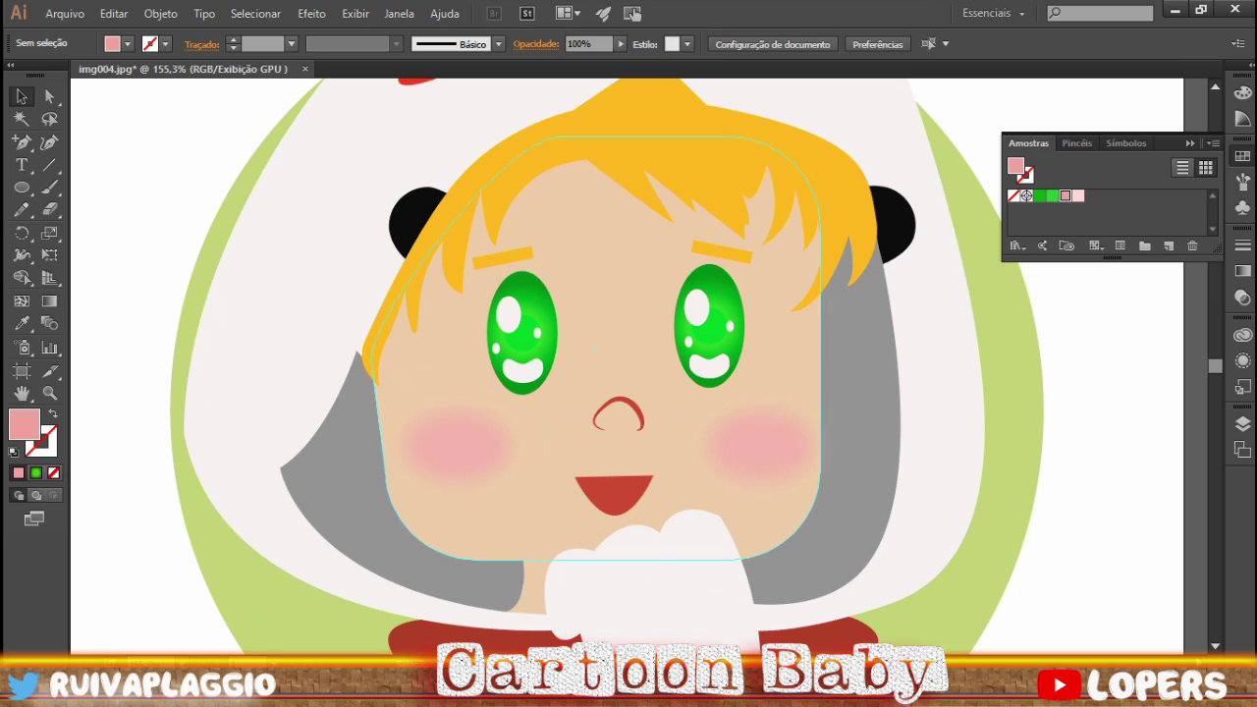
- Draw three short red pencil strokes without fill on the left cheek in layer Camada 8, with a tapered 2 pt width profile
click(452, 444)
key(ctrl+shift+a)
key(F7)
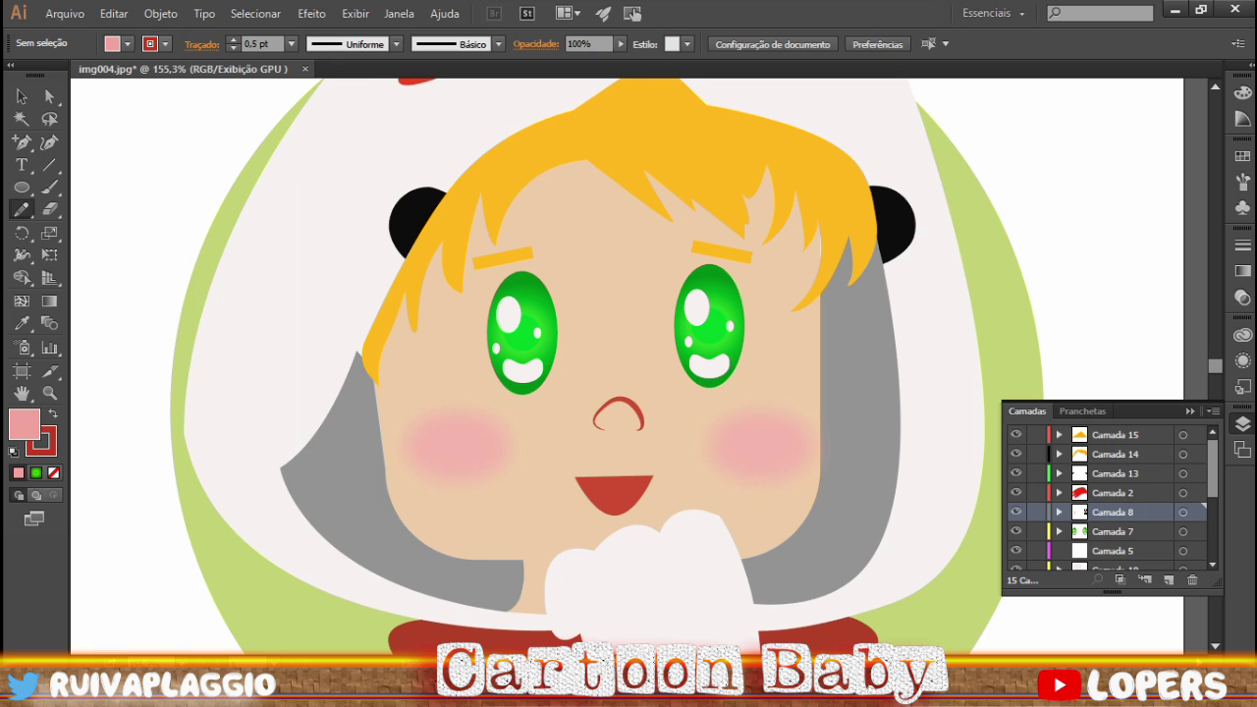
key(shift+x)
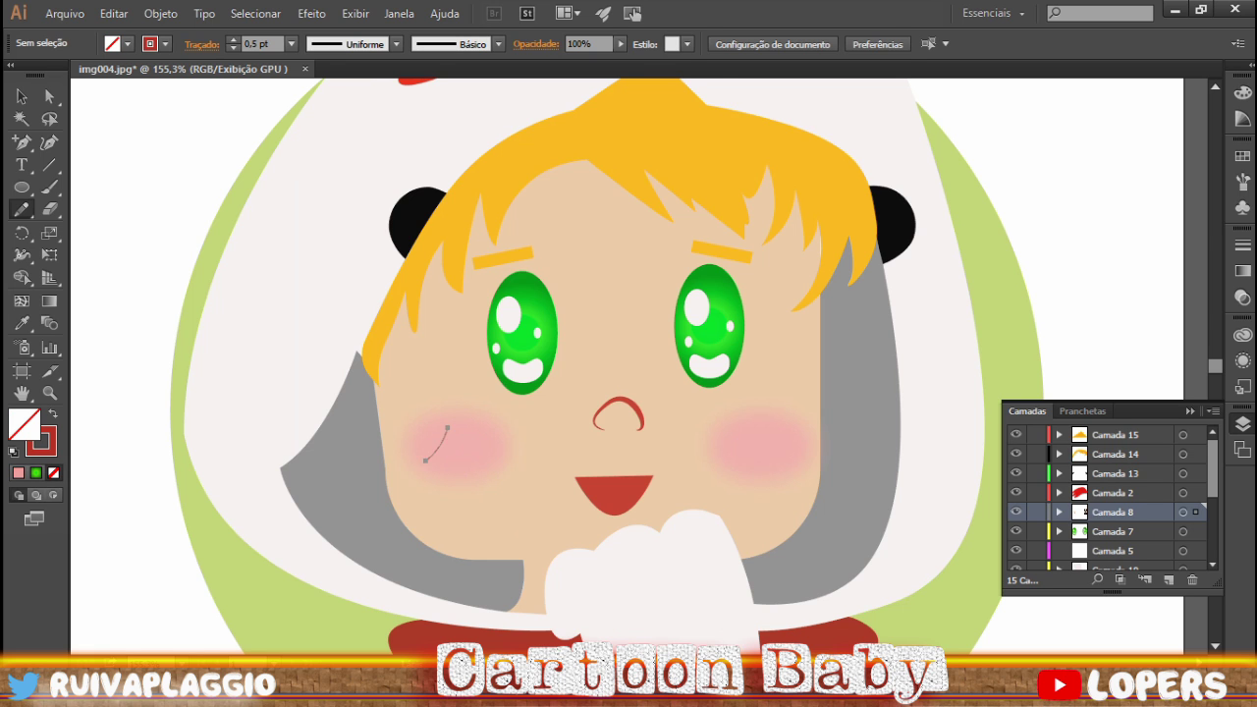
scroll(473, 444, up, 5)
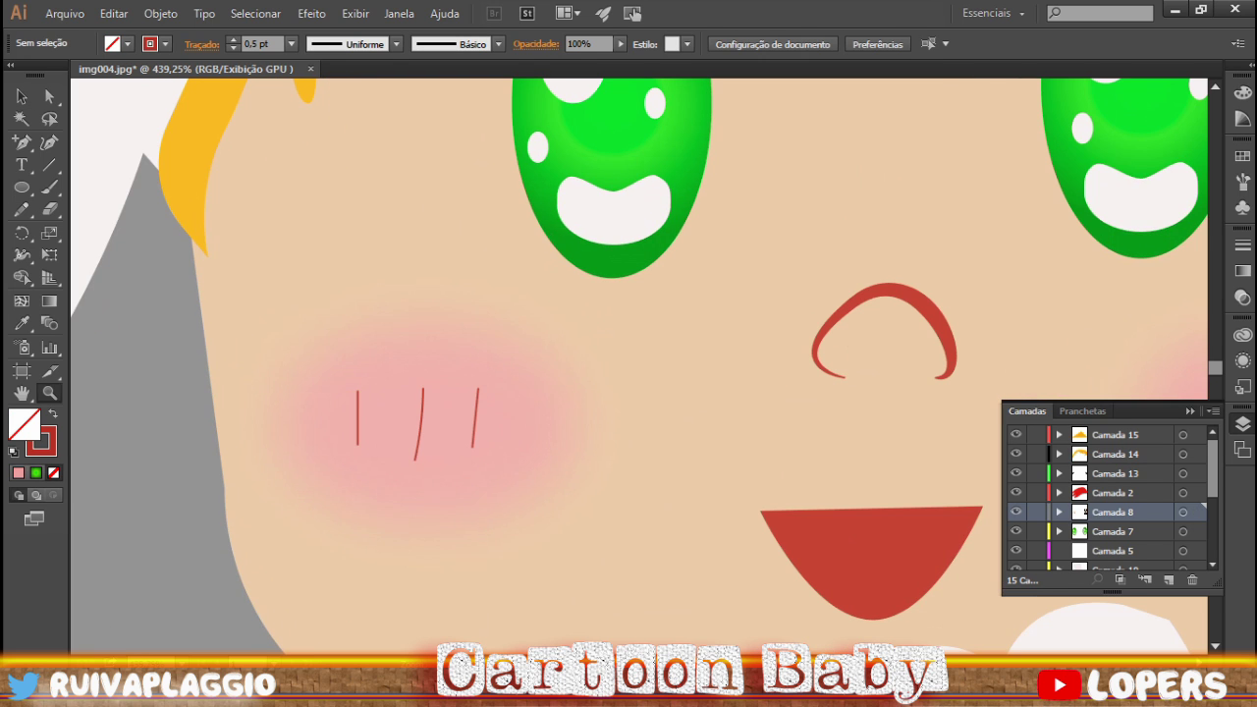
key(a)
key(v)
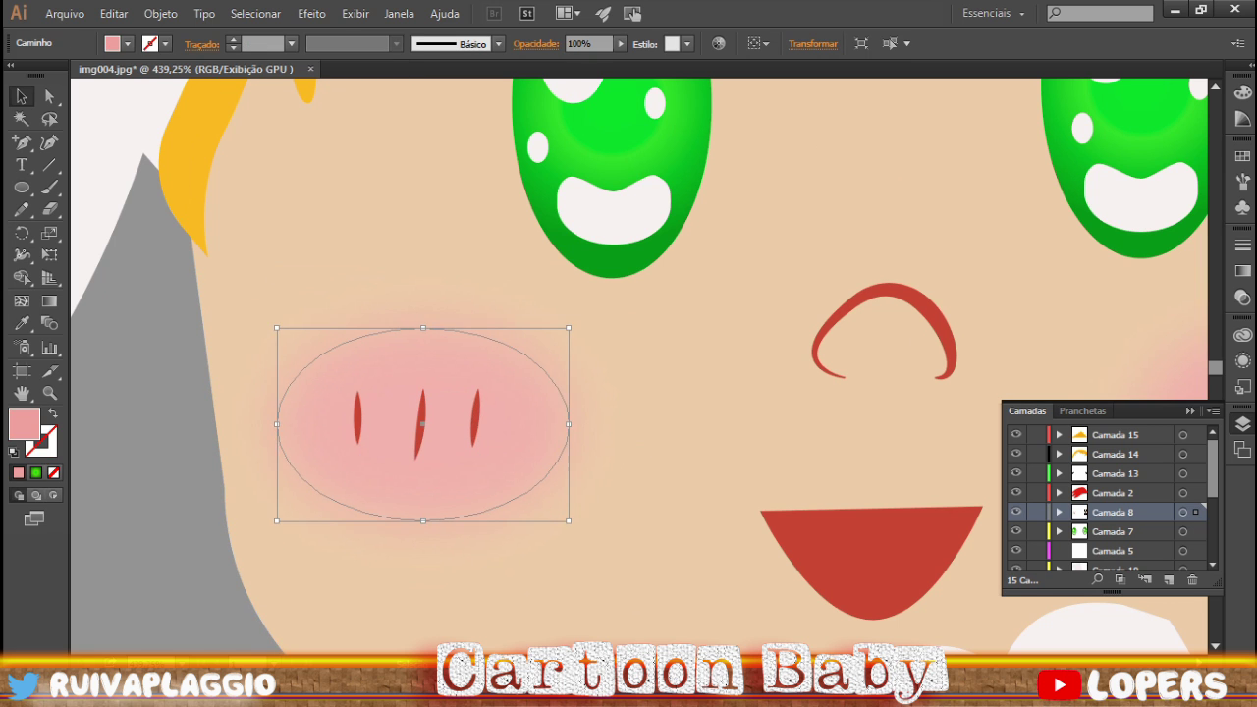
- Apply a Gaussian blur of about 1.1 pixels to the three cheek strokes and copy them onto the right cheek
click(311, 12)
mouse_move(337, 332)
click(168, 332)
drag(895, 338, 889, 338)
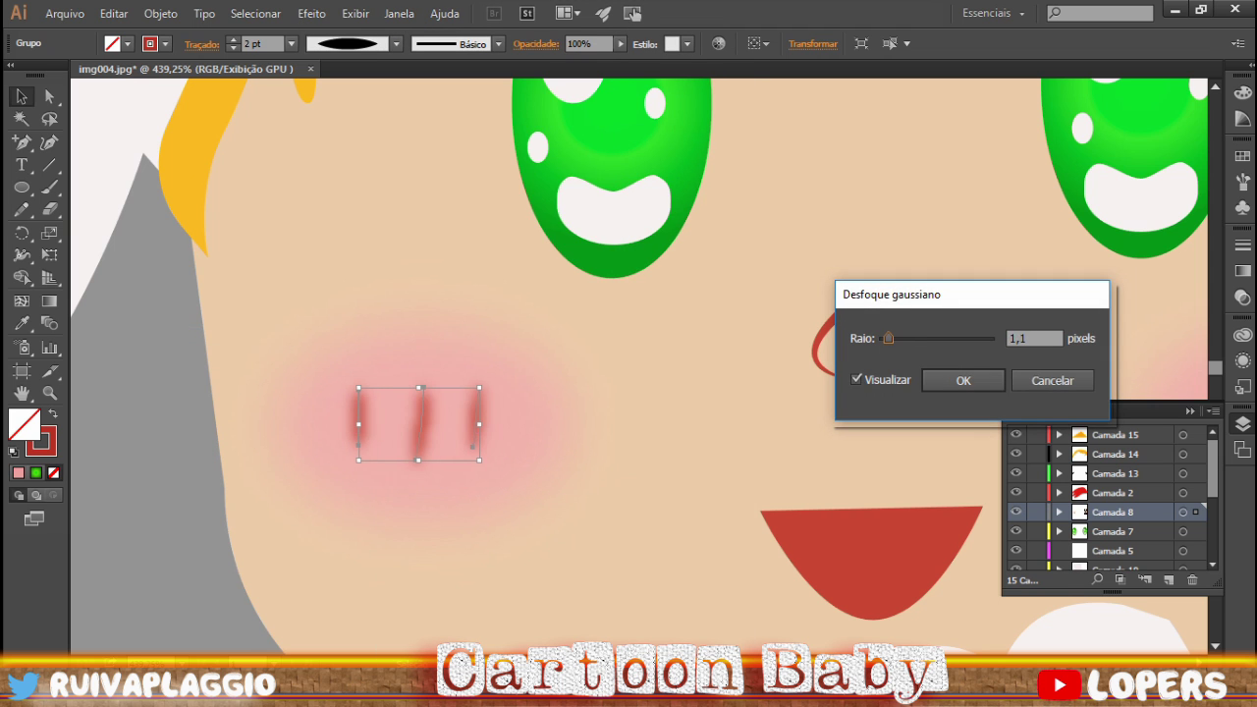
key(Return)
scroll(471, 393, down, 5)
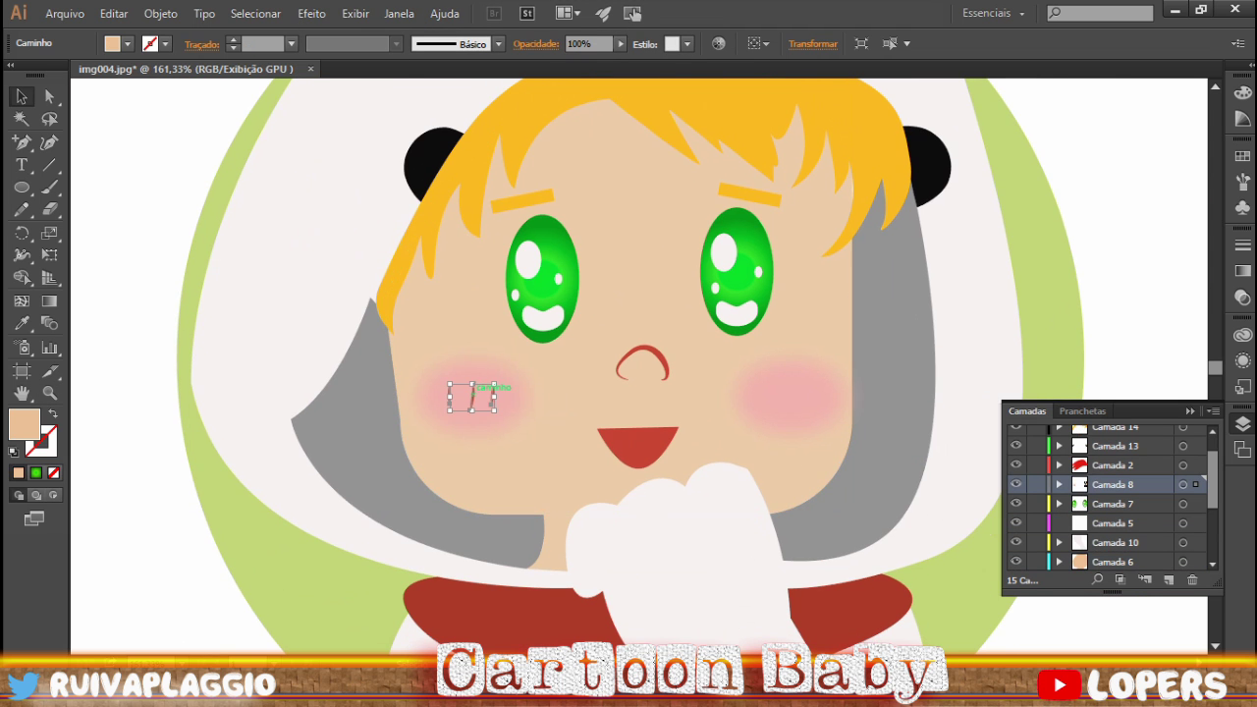
- Recolour the nose outline from the skin tone, darkened to the brown B28360
click(642, 359)
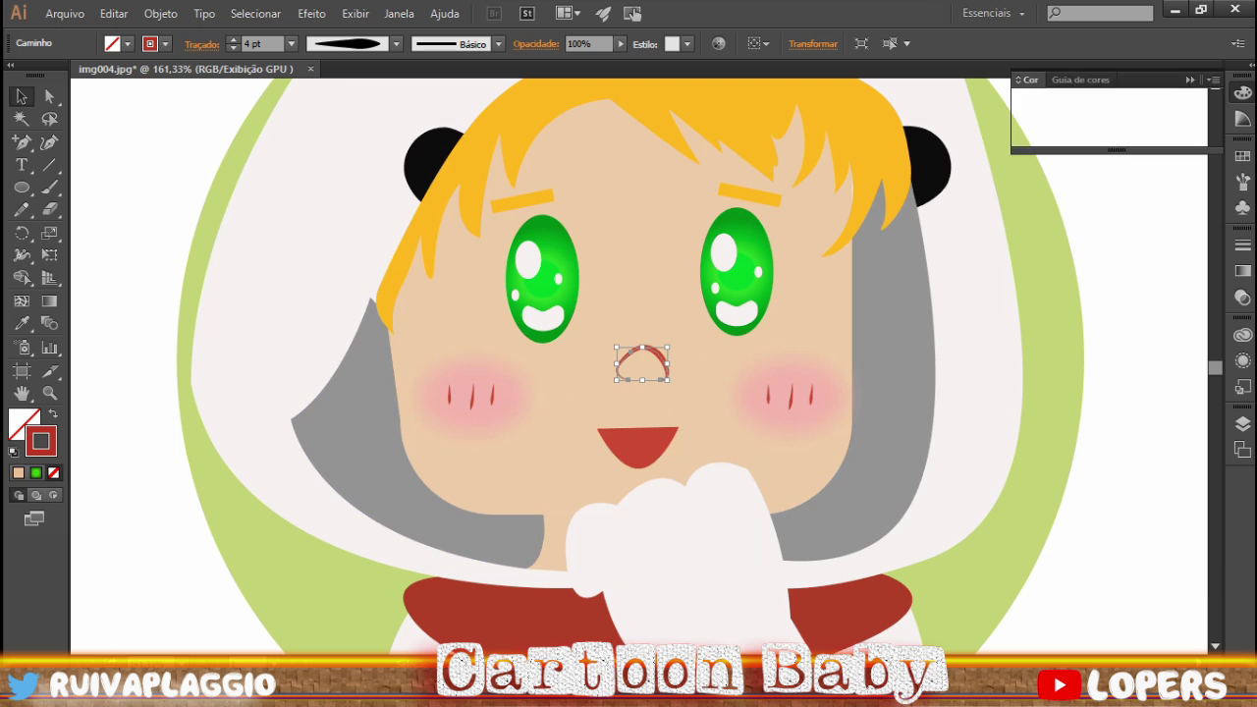
double_click(40, 441)
key(Return)
key(i)
click(491, 412)
double_click(40, 441)
click(483, 263)
key(Return)
double_click(41, 441)
click(483, 288)
key(Return)
- Set the nose outline's stroke weight to 3 pt and widen the mouth slightly to its right
click(396, 43)
key(Escape)
key(ctrl+shift+a)
click(641, 348)
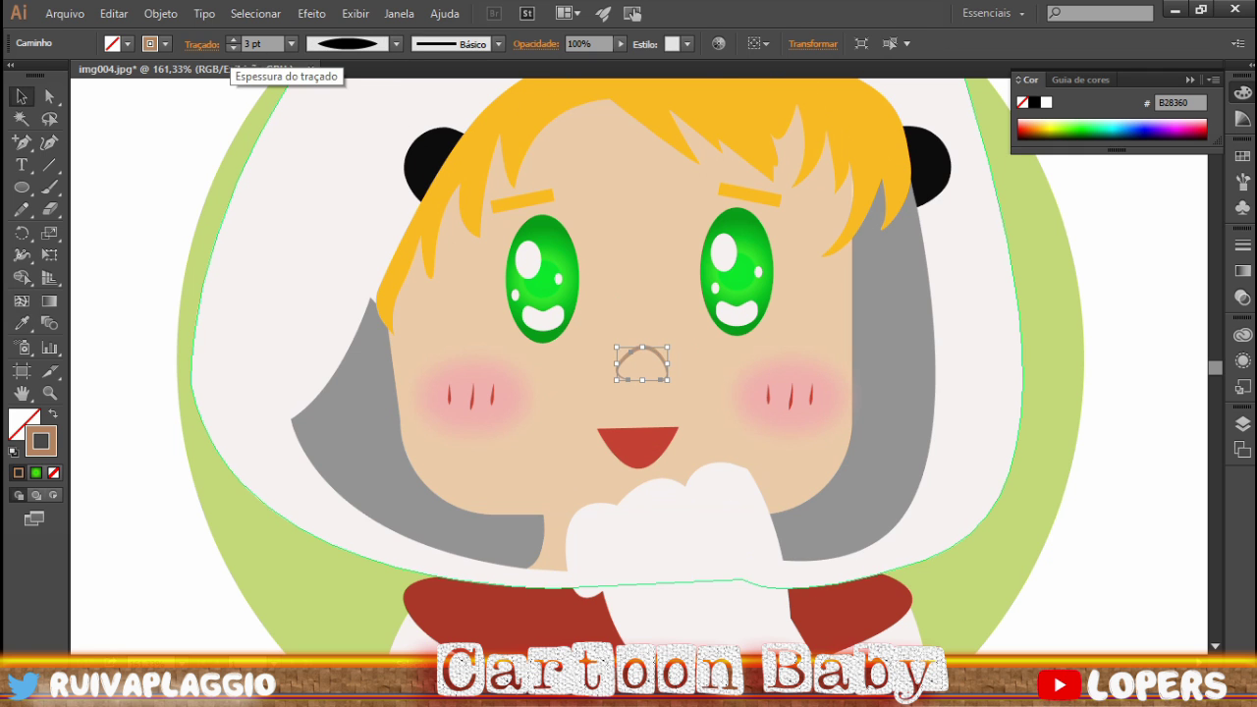
click(638, 443)
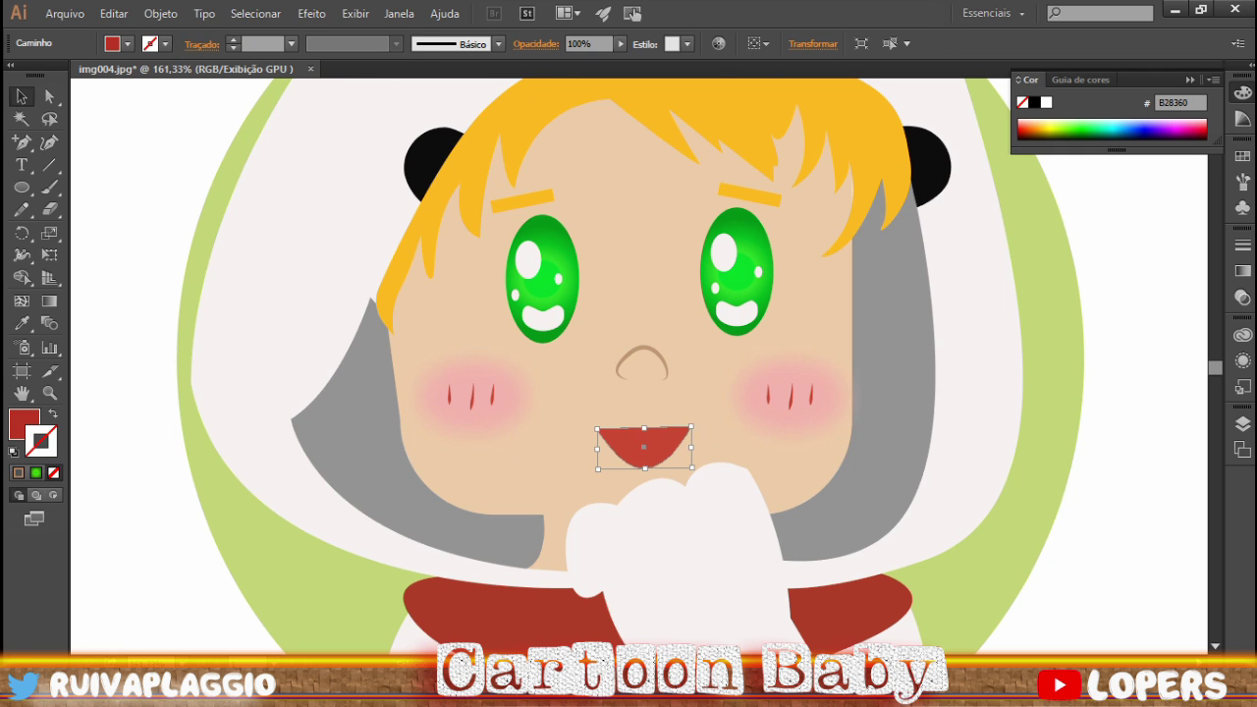
- Save the face's skin tone as a swatch and select the face and neck shapes together
scroll(639, 373, down, 1)
click(687, 475)
click(1242, 156)
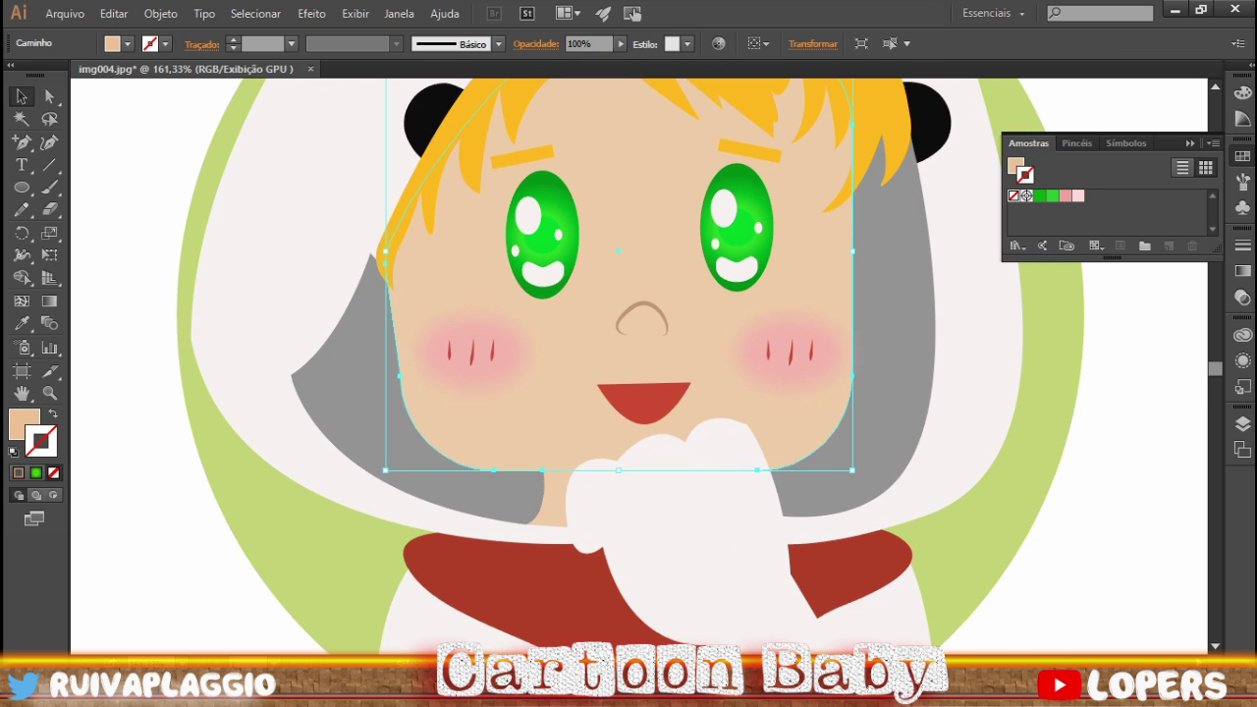
click(1242, 423)
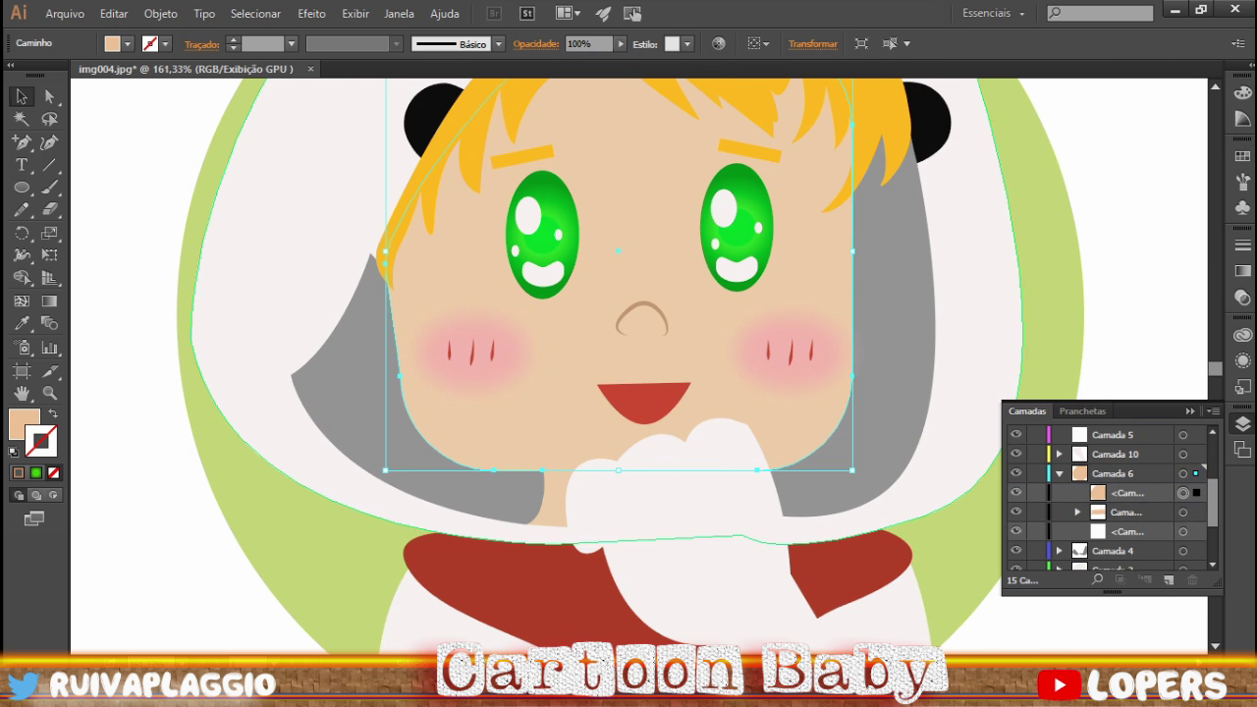
click(639, 496)
- Apply a radial gradient to the face and neck, setting its stops to the skin tone and pink swatches
click(1242, 271)
click(1016, 257)
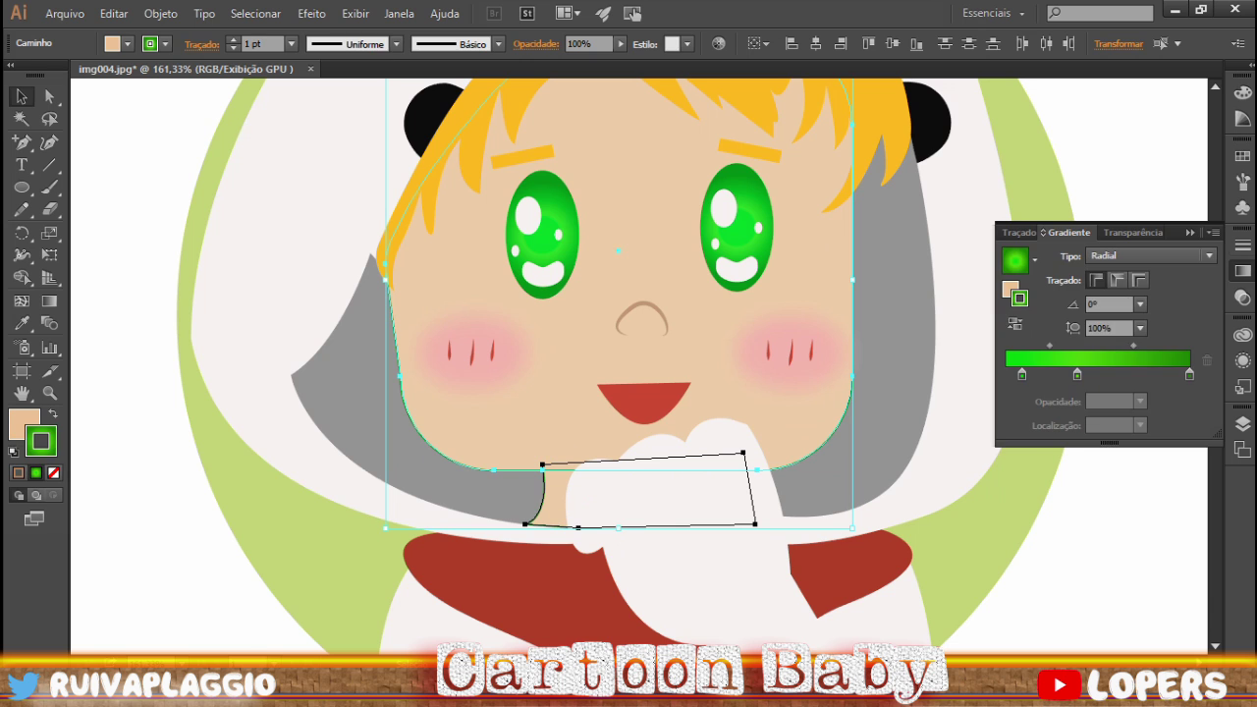
click(1242, 271)
click(1016, 296)
double_click(1189, 374)
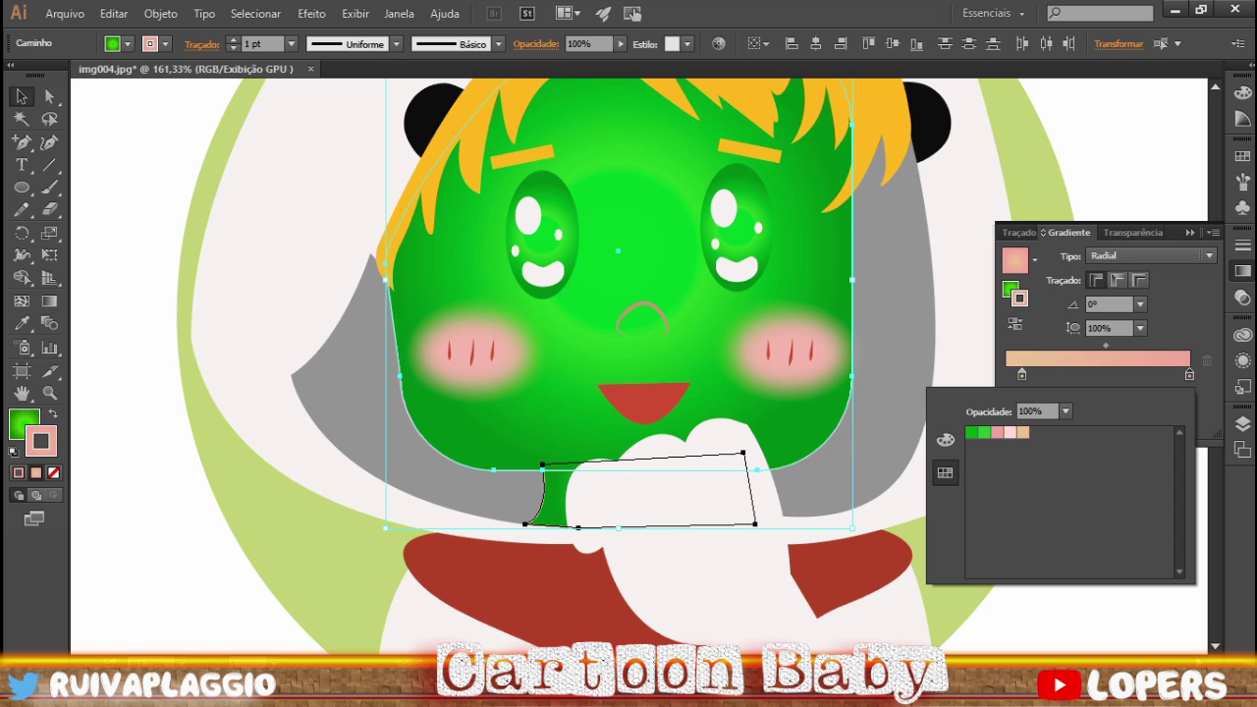
- Use the skin-to-pink radial gradient as the fill of the face and neck, with no stroke
key(Escape)
key(ctrl+z)
key(ctrl+shift+a)
key(ctrl+z)
key(F6)
scroll(638, 363, down, 1)
key(ctrl+shift+a)
key(ctrl+z)
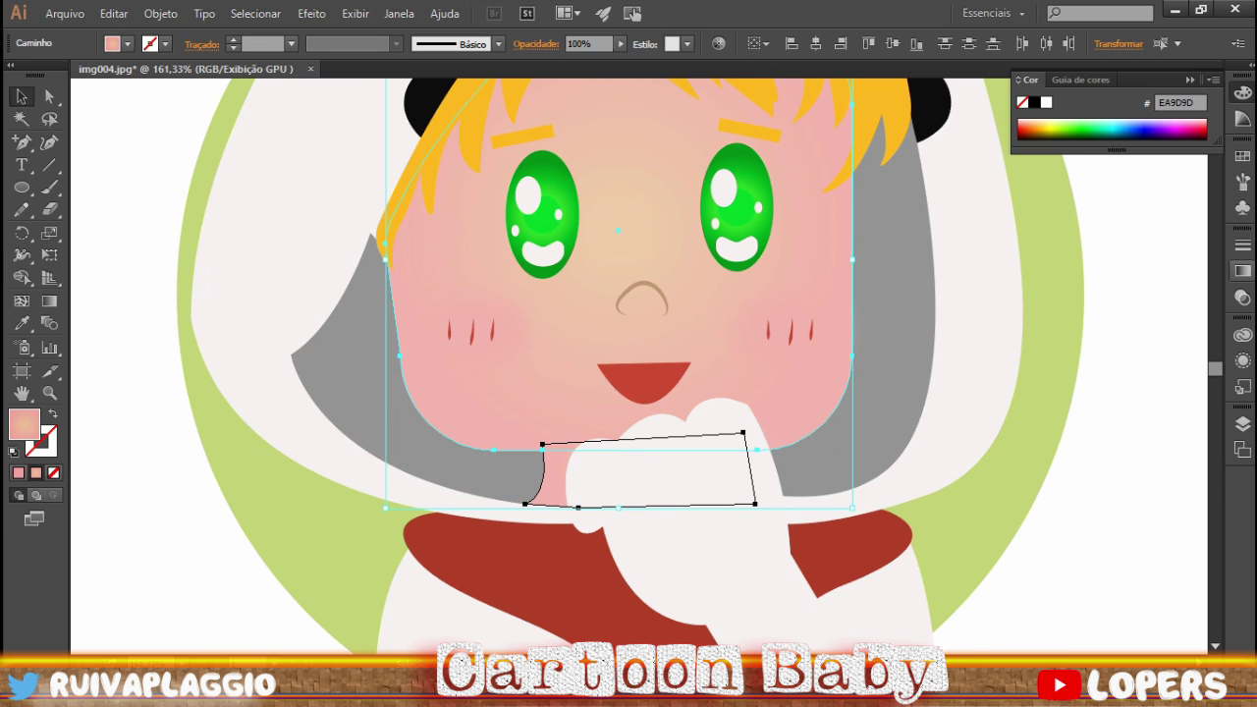
- Try the lighter pink swatch as the end colour of the face and neck gradient
key(ctrl+F9)
double_click(1189, 374)
click(944, 440)
click(944, 472)
click(1009, 432)
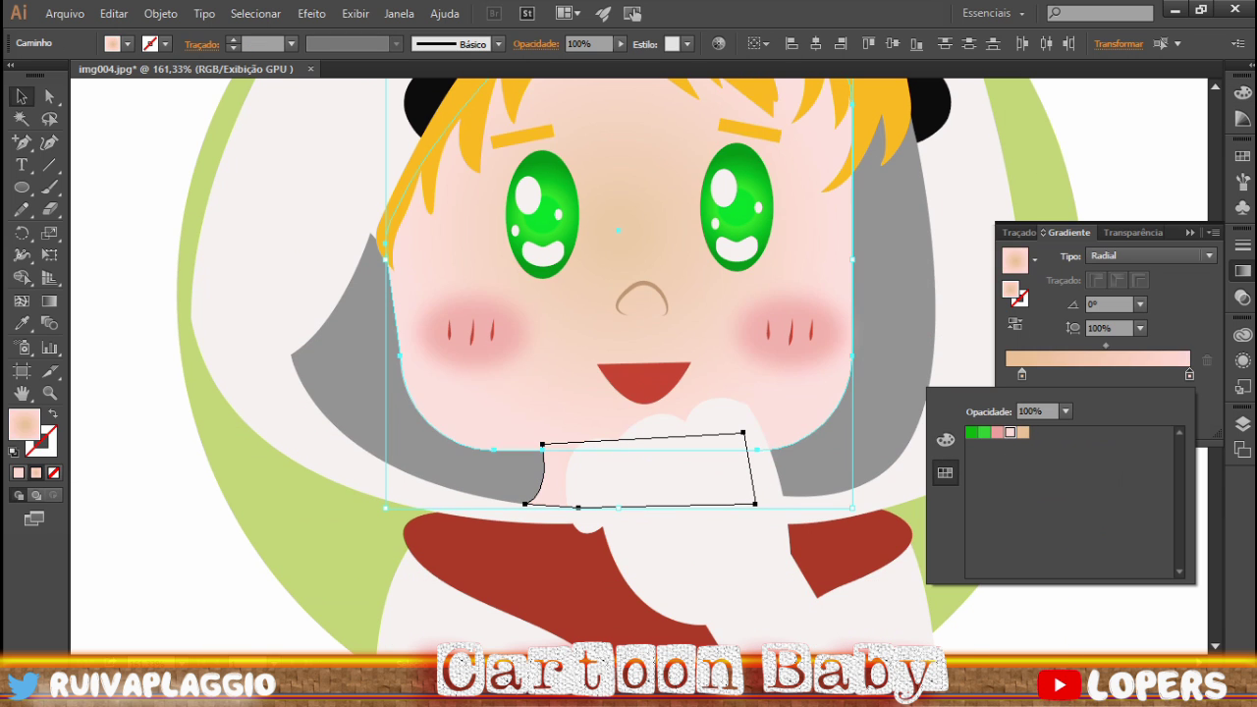
- Move the gradient's skin-tone stop to about 47% and run the gradient linearly and diagonally across the face
click(1092, 374)
scroll(628, 364, up, 3)
key(g)
drag(406, 239, 707, 384)
drag(282, 196, 735, 415)
drag(521, 146, 788, 524)
drag(654, 335, 611, 284)
- Change the end stop of the face gradient to a light peach
key(v)
double_click(1190, 374)
text(190214)
- Run the linear skin gradient across the neck shape at about -6.7°
scroll(589, 540, down, 2)
click(589, 530)
key(g)
drag(519, 497, 760, 525)
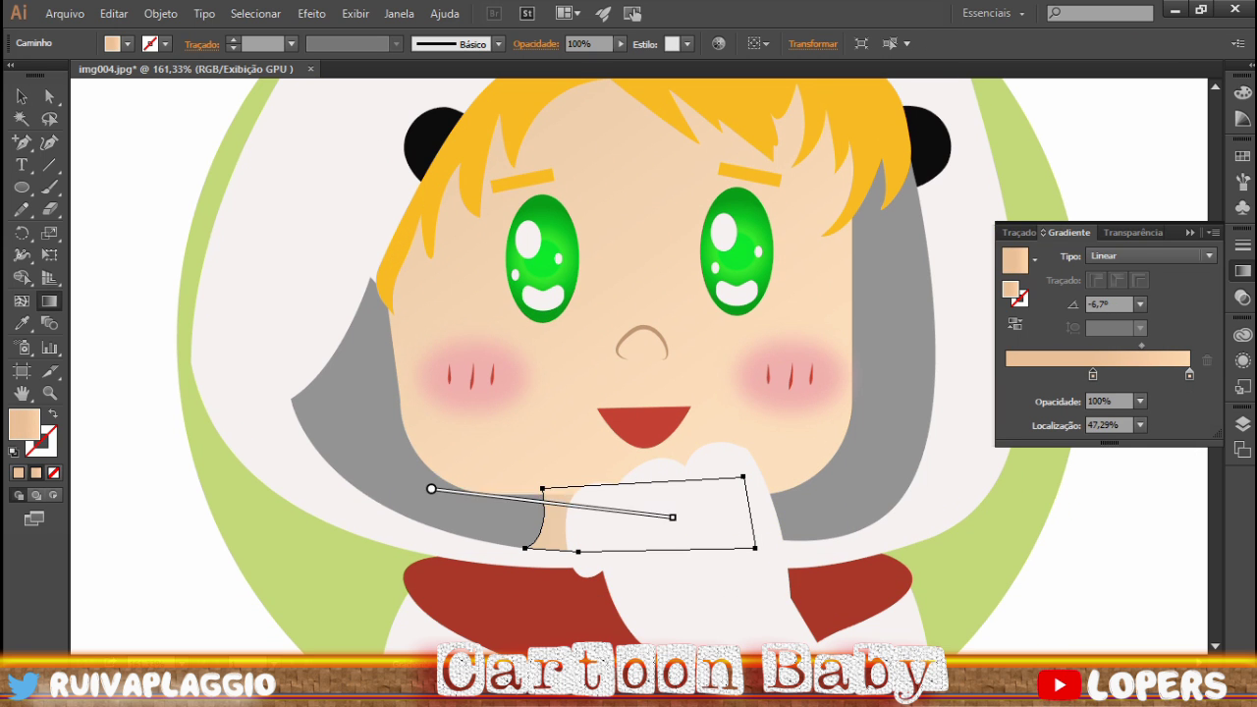
- Save the hair's orange as a swatch, then sample the yellow from the pixel character's hair and save it too
scroll(628, 393, down, 1)
scroll(629, 393, up, 2)
key(v)
click(687, 177)
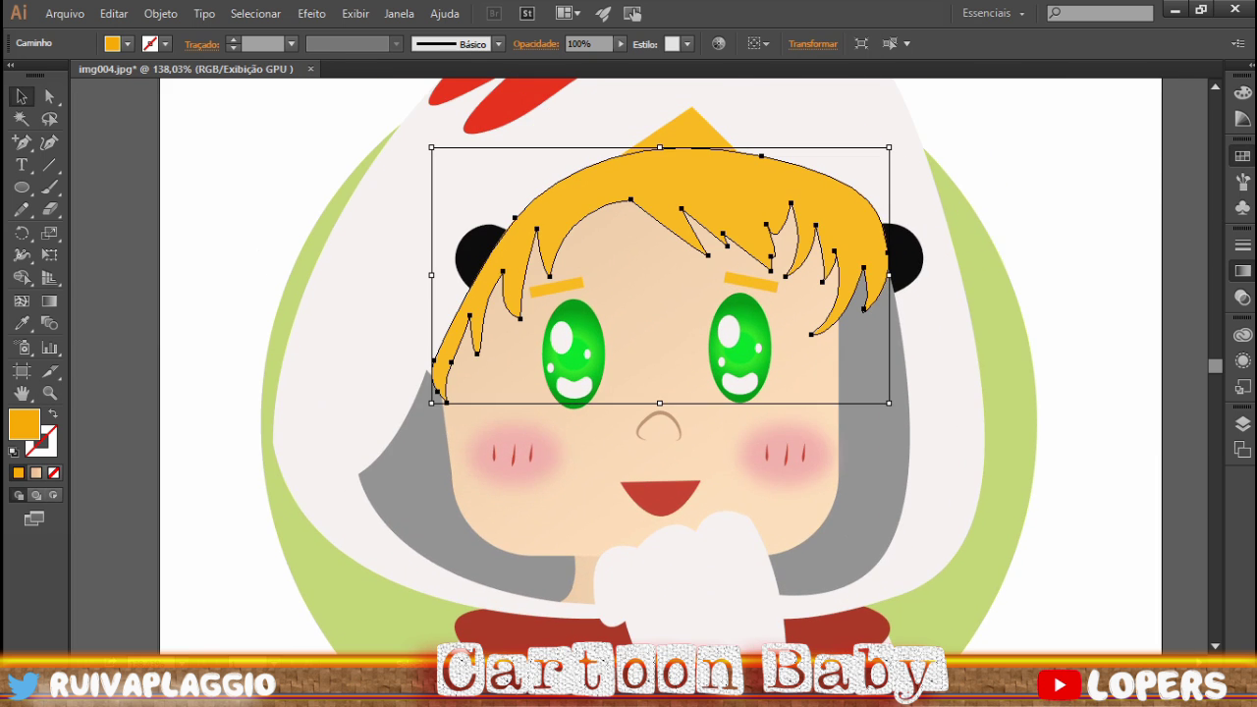
click(1242, 156)
scroll(629, 393, right, 10)
key(ctrl+shift+a)
key(i)
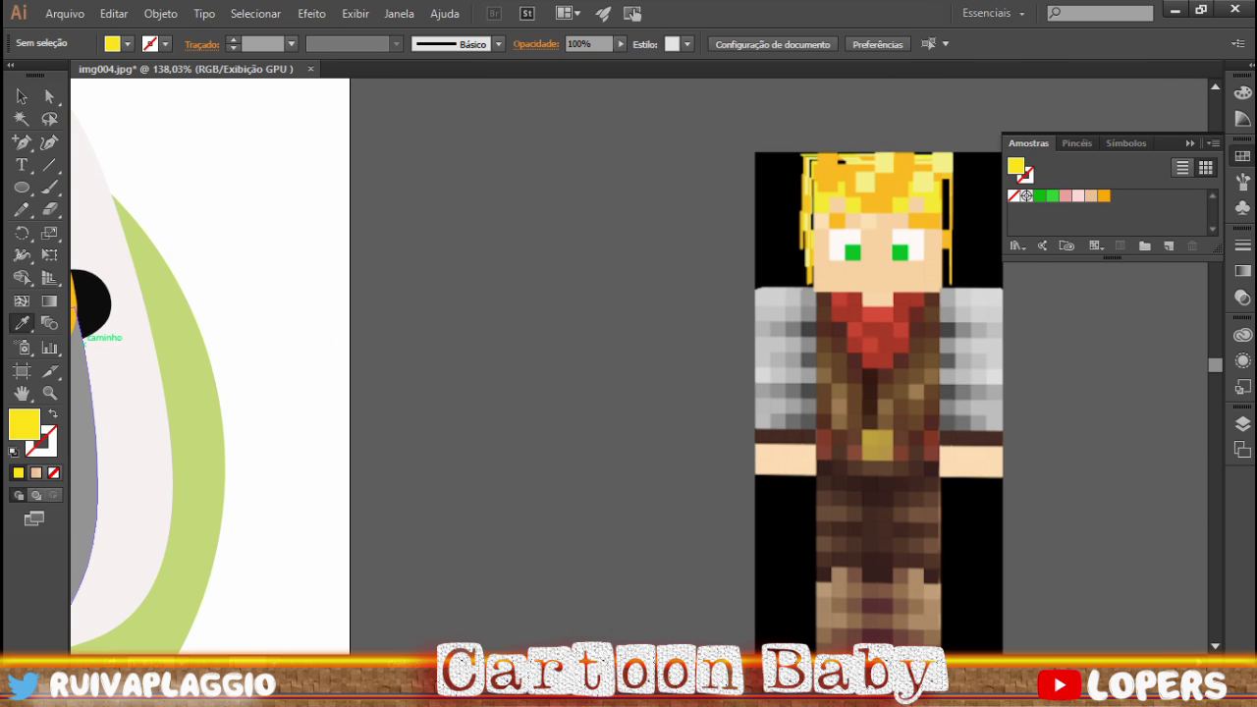
scroll(629, 392, left, 10)
key(v)
- Fill the hair with a linear gradient from the orange to the yellow swatch, with the midpoint at about 26%
key(ctrl+z)
key(ctrl+F9)
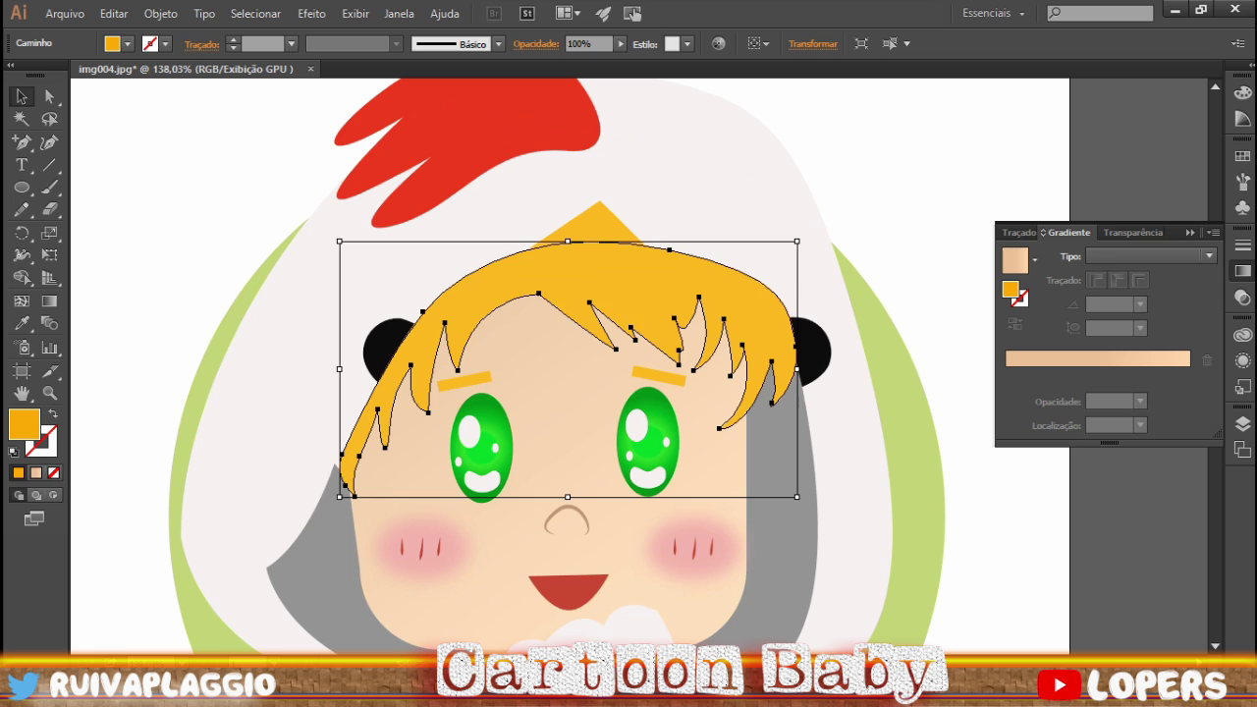
click(1098, 359)
double_click(1027, 375)
click(982, 432)
double_click(1187, 375)
click(1060, 452)
drag(1106, 346, 1069, 346)
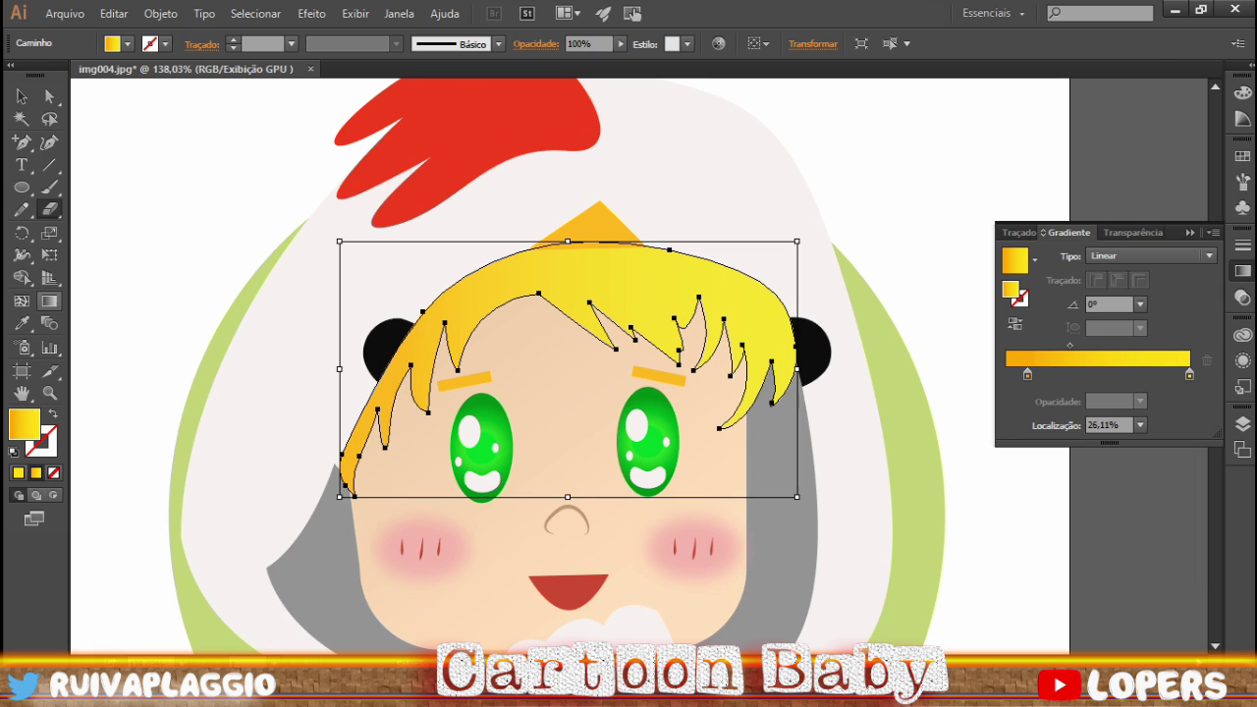
- Slant the hair gradient to about -56.8° and add a paler yellow stop at its end
key(g)
mouse_move(471, 252)
mouse_down()
mouse_move(548, 444)
mouse_move(628, 501)
mouse_up()
drag(445, 214, 607, 458)
double_click(1189, 374)
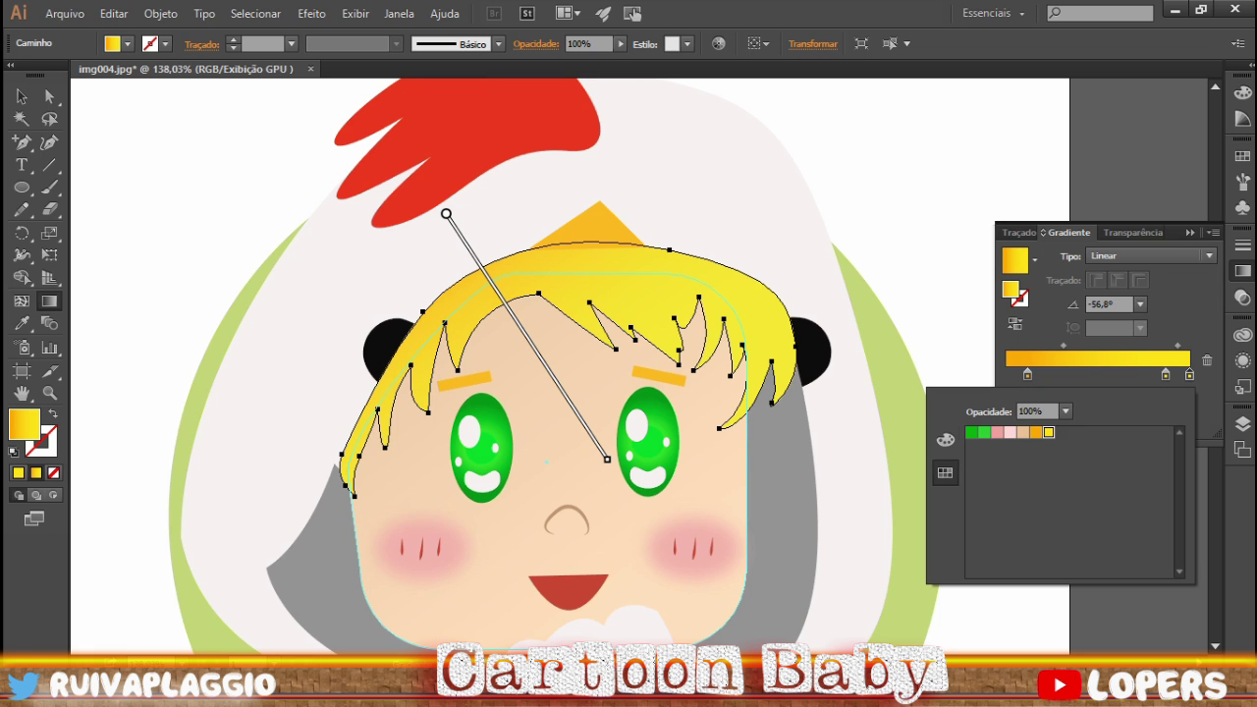
key(Escape)
key(v)
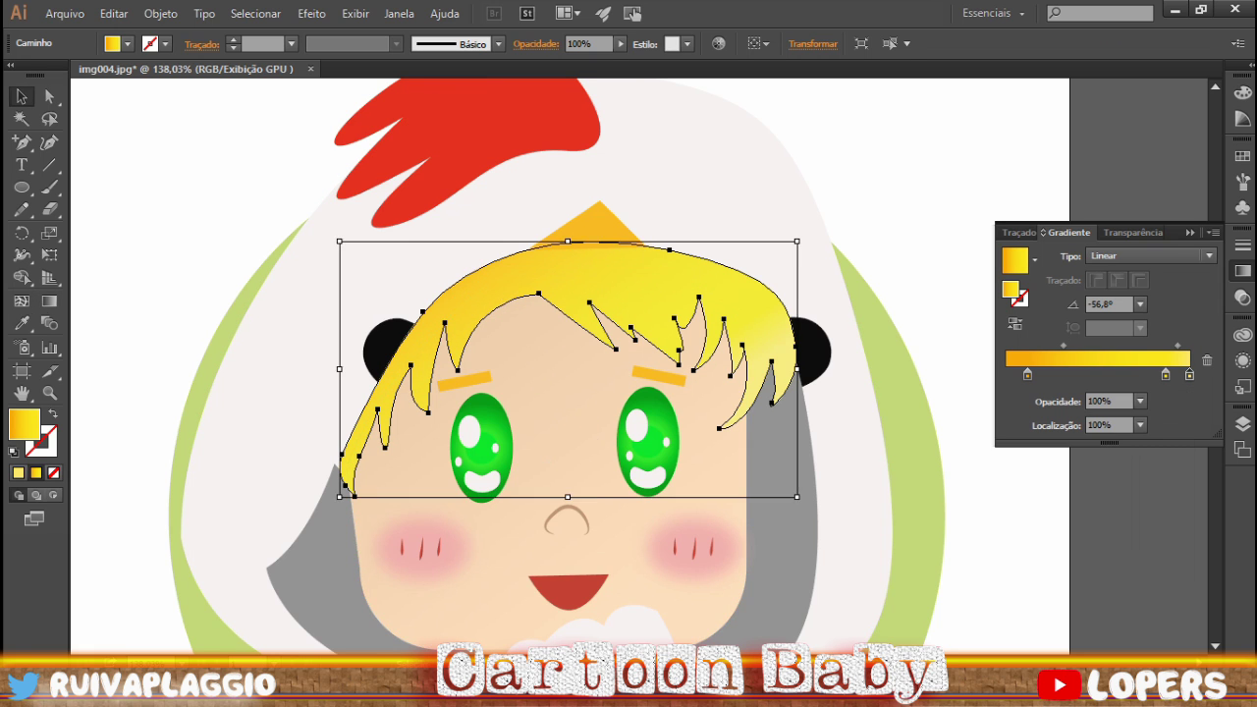
- Round both base corners of the orange tuft above the hair and fit its lower edge to the hair's curve
key(ctrl+shift+a)
key(z)
click(594, 283)
scroll(629, 363, up, 3)
key(a)
click(749, 302)
mouse_move(749, 302)
mouse_down()
mouse_move(718, 398)
mouse_move(640, 270)
mouse_move(767, 301)
mouse_up()
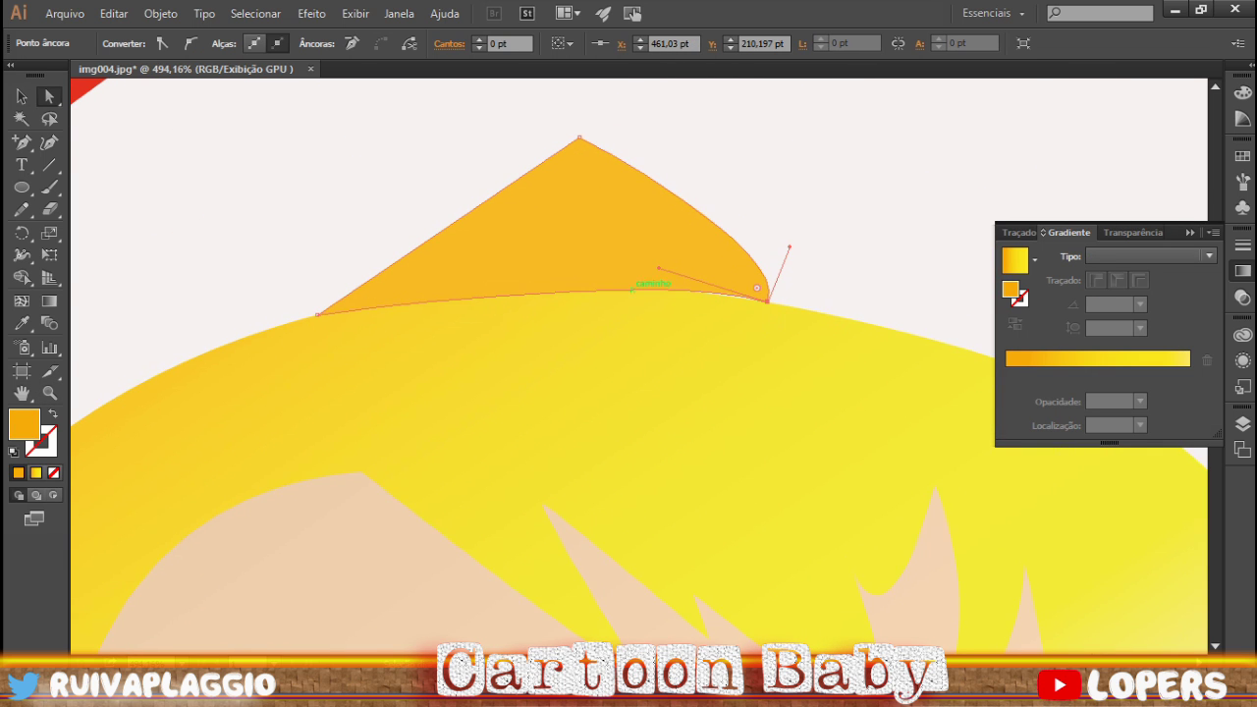
drag(317, 313, 417, 285)
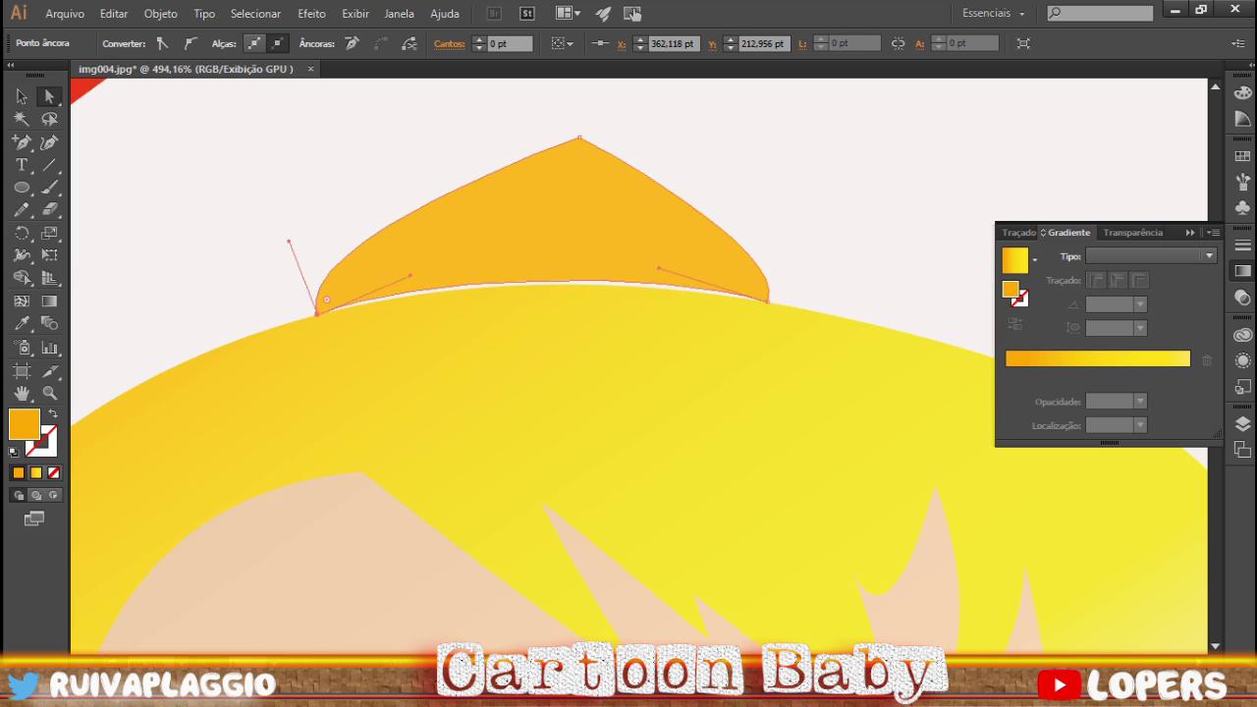
click(768, 300)
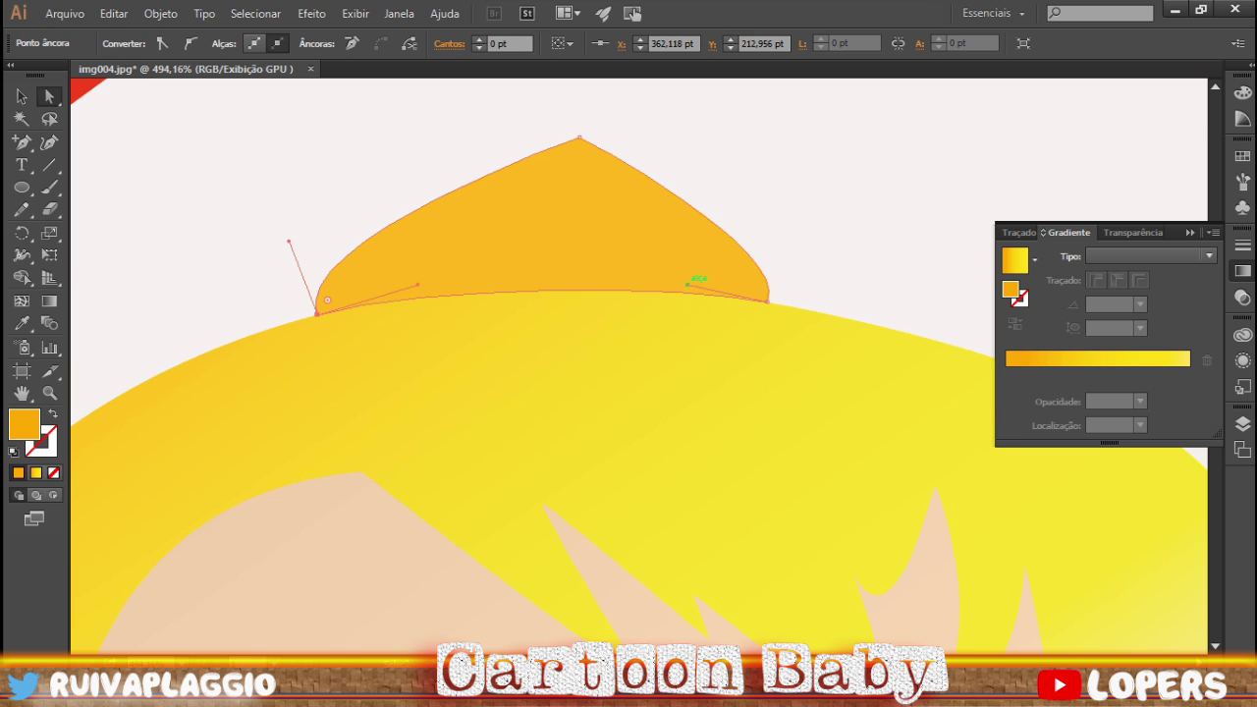
- Move the orange tuft's tip slightly up and left and refine the curve of its sides
scroll(699, 280, up, 5)
click(589, 336)
scroll(589, 337, down, 2)
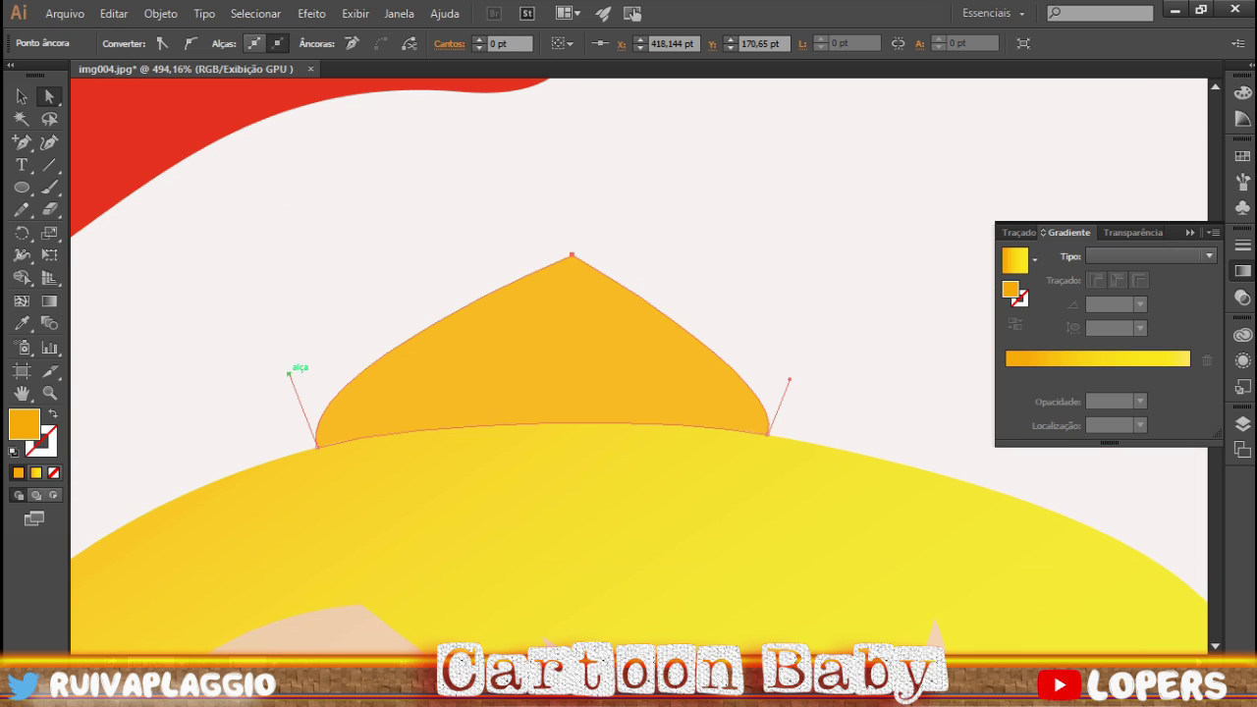
click(639, 540)
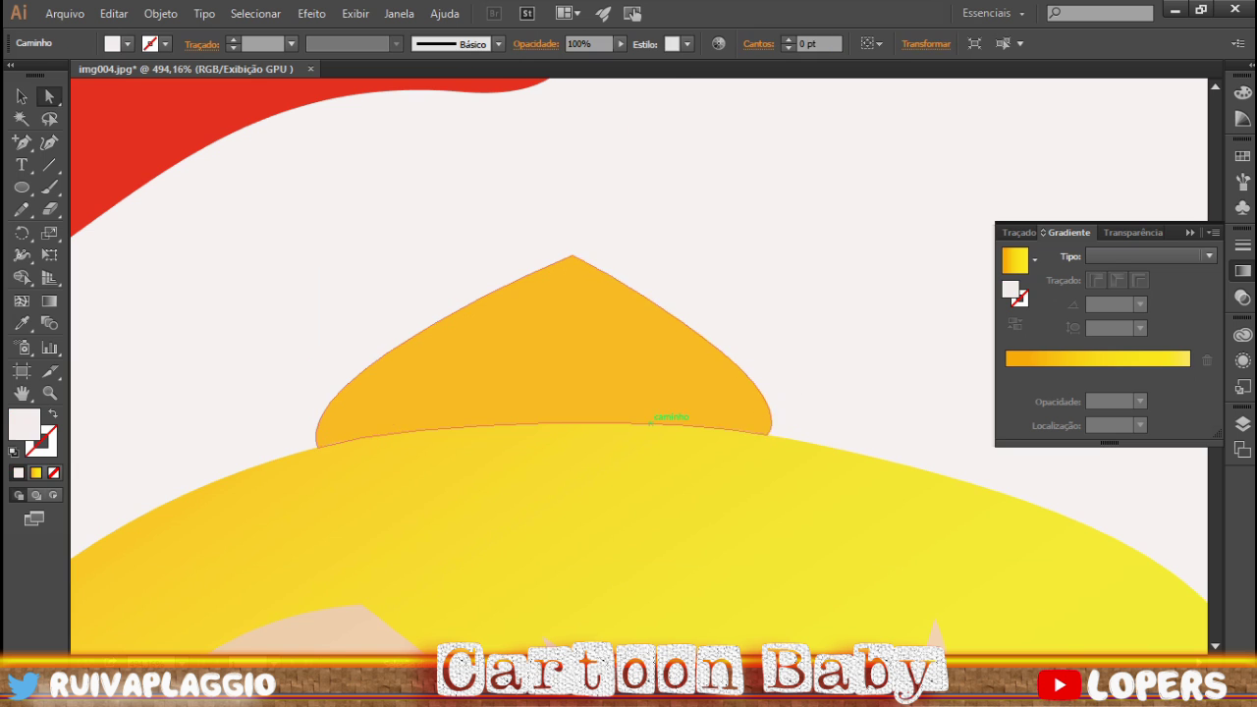
- Save the hood lining's grey as a swatch and select both grey lining shapes
key(ctrl+minus)
key(ctrl+minus)
key(ctrl+minus)
key(ctrl+minus)
scroll(648, 461, down, 5)
key(v)
click(281, 416)
click(373, 413)
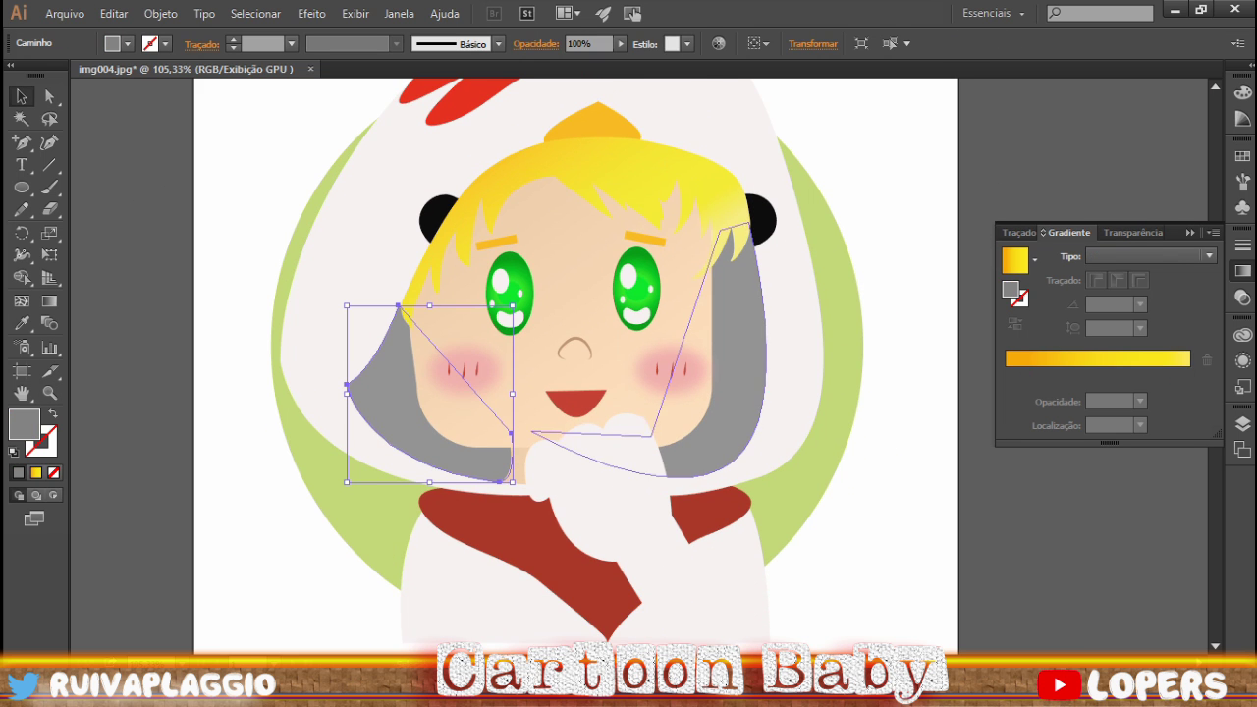
click(1243, 156)
shift+click(742, 412)
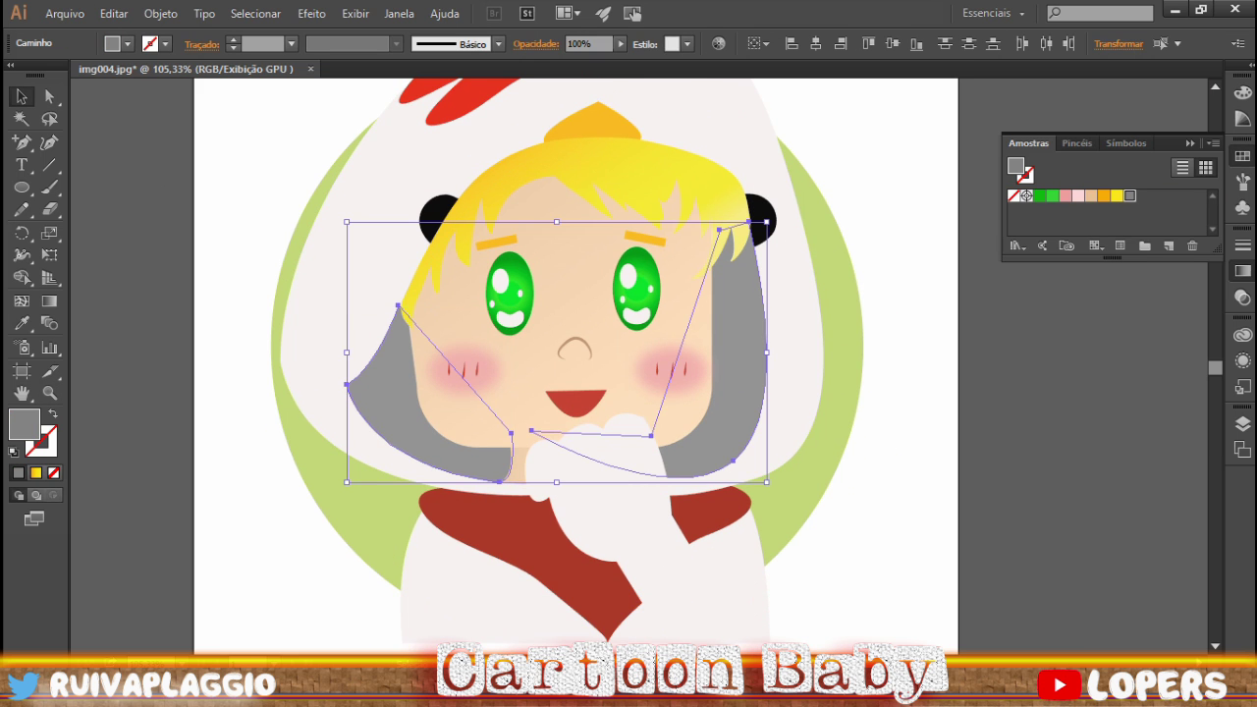
- Fill both hood lining shapes with a linear gradient starting in grey and move the grey stop towards the middle
click(1242, 270)
click(1014, 259)
double_click(1027, 373)
click(972, 562)
key(Return)
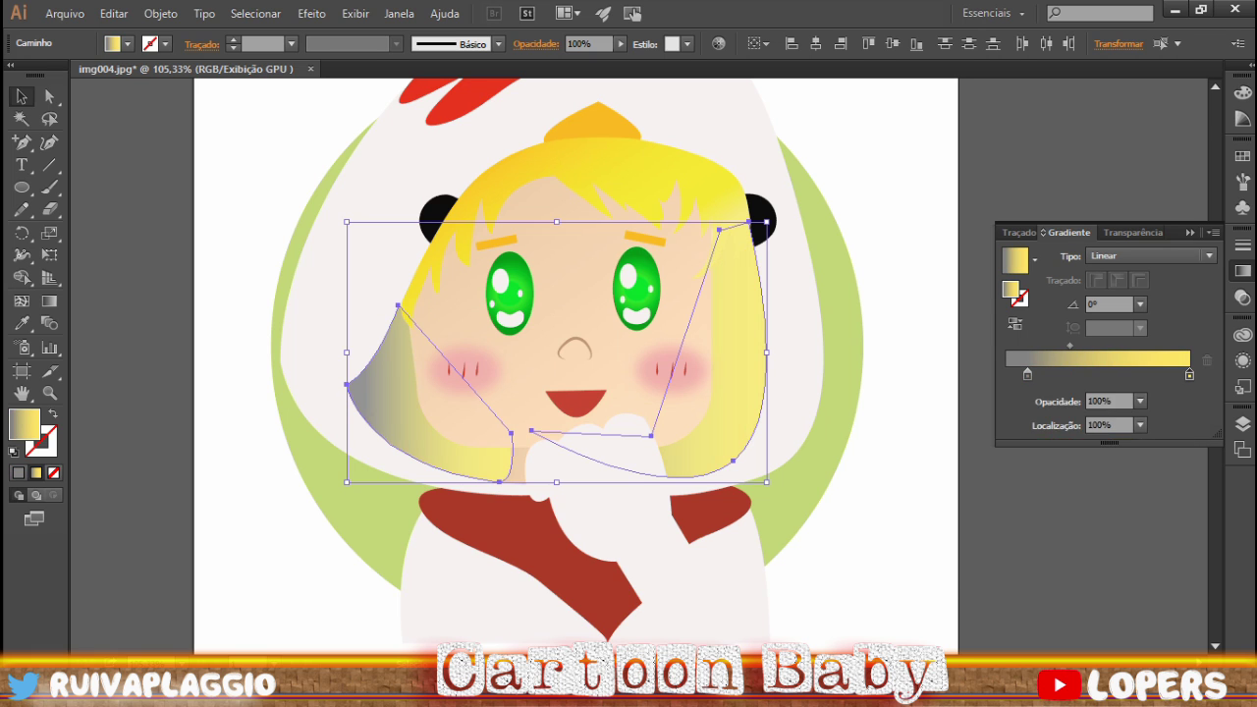
drag(1027, 373, 1080, 373)
- Set the end stop of the hood lining gradient to the yellow-green C4D251
double_click(1080, 374)
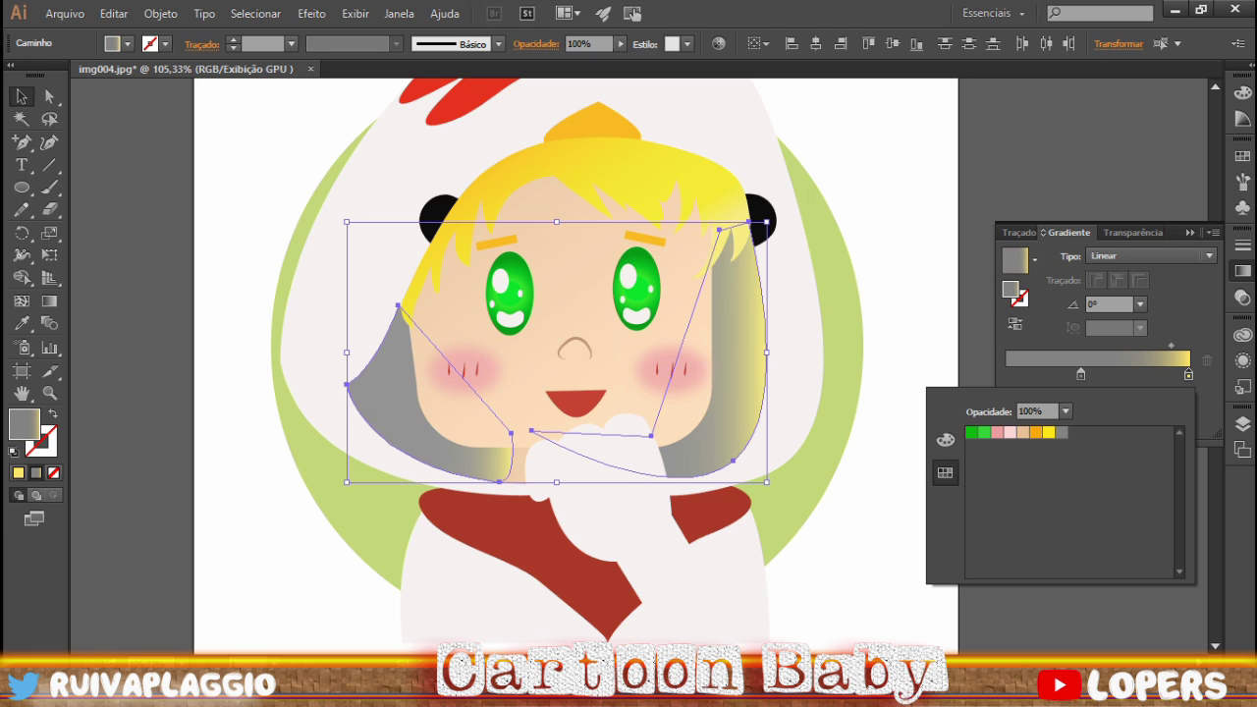
click(944, 439)
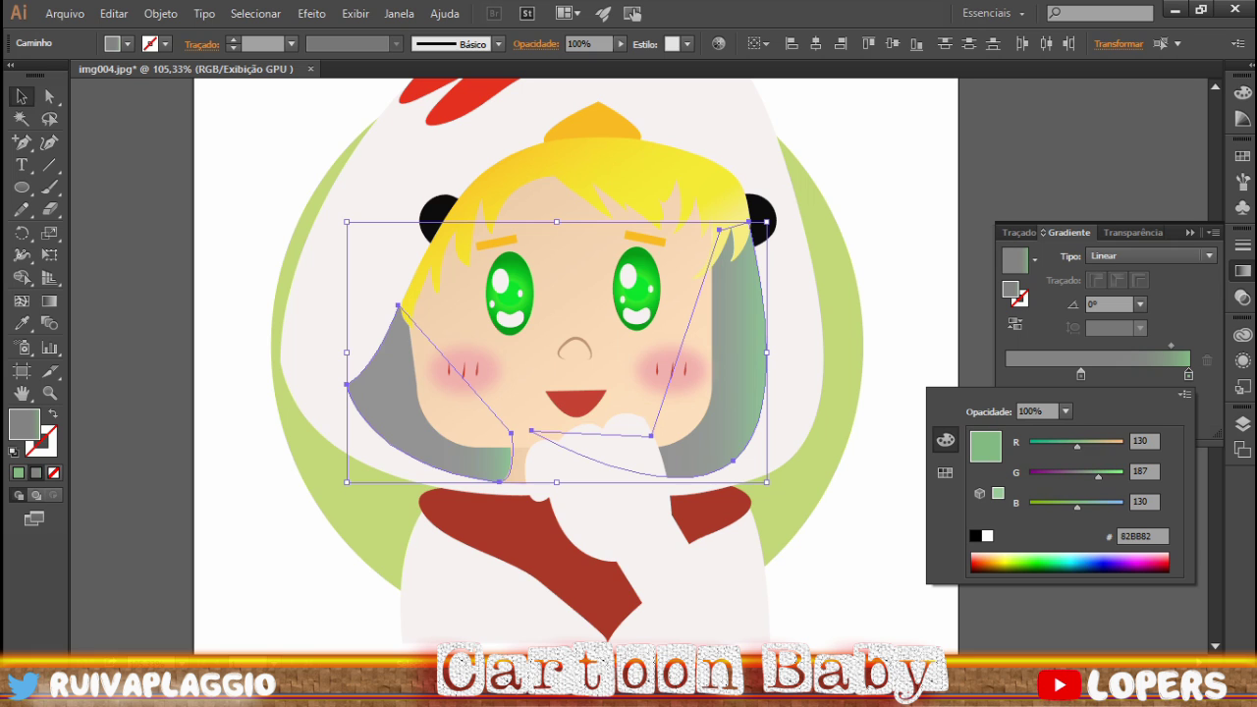
drag(1078, 445, 1100, 446)
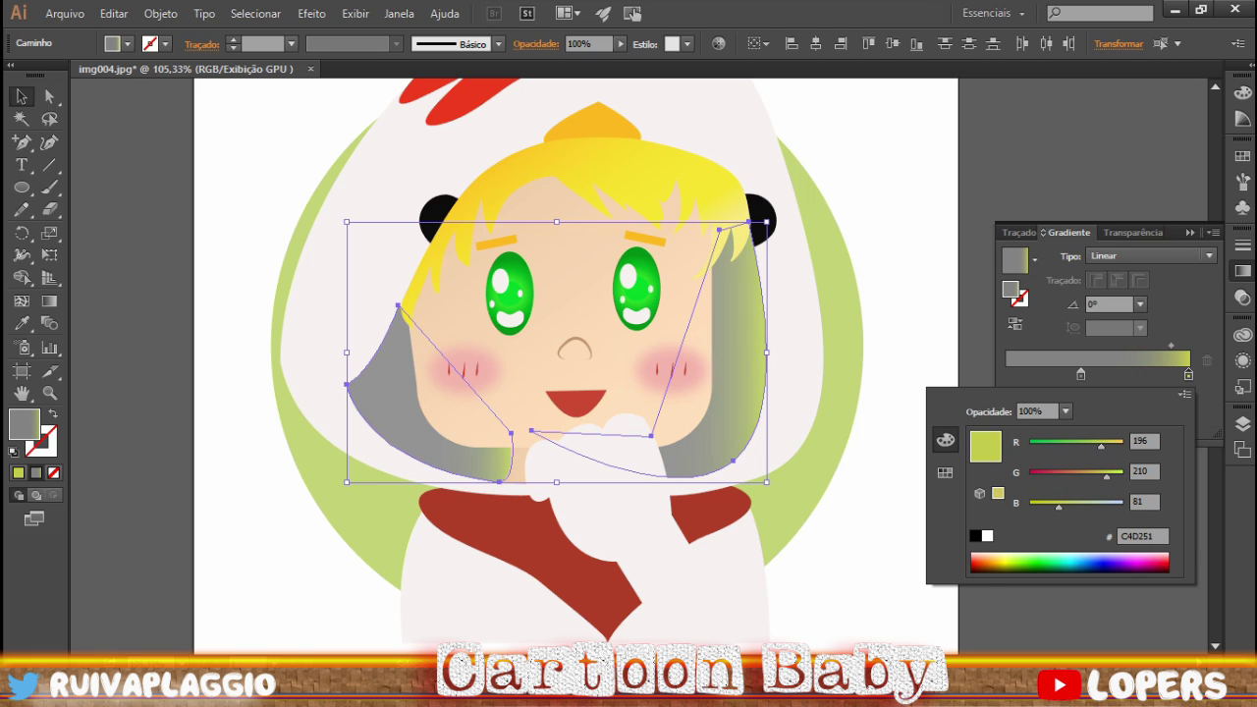
key(Escape)
- Select the hood lining on the right of the face and try grey 828282 for its gradient's end stop
click(1080, 147)
click(378, 392)
click(736, 392)
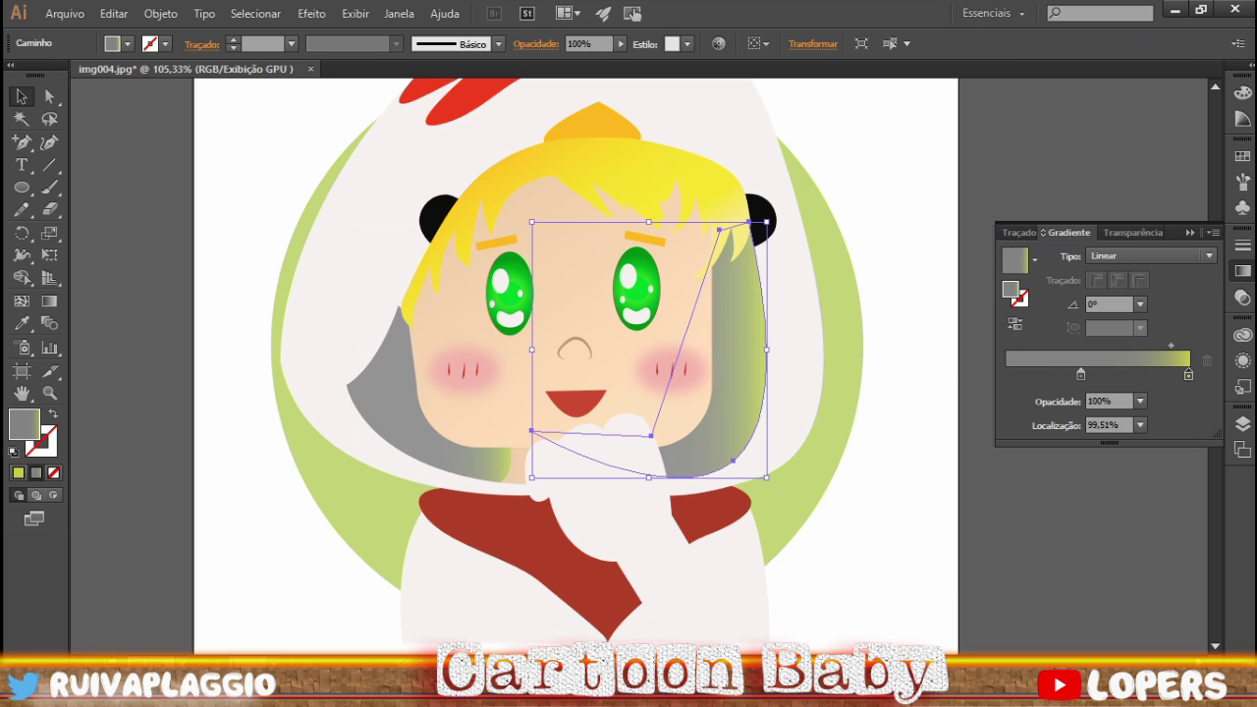
double_click(1189, 374)
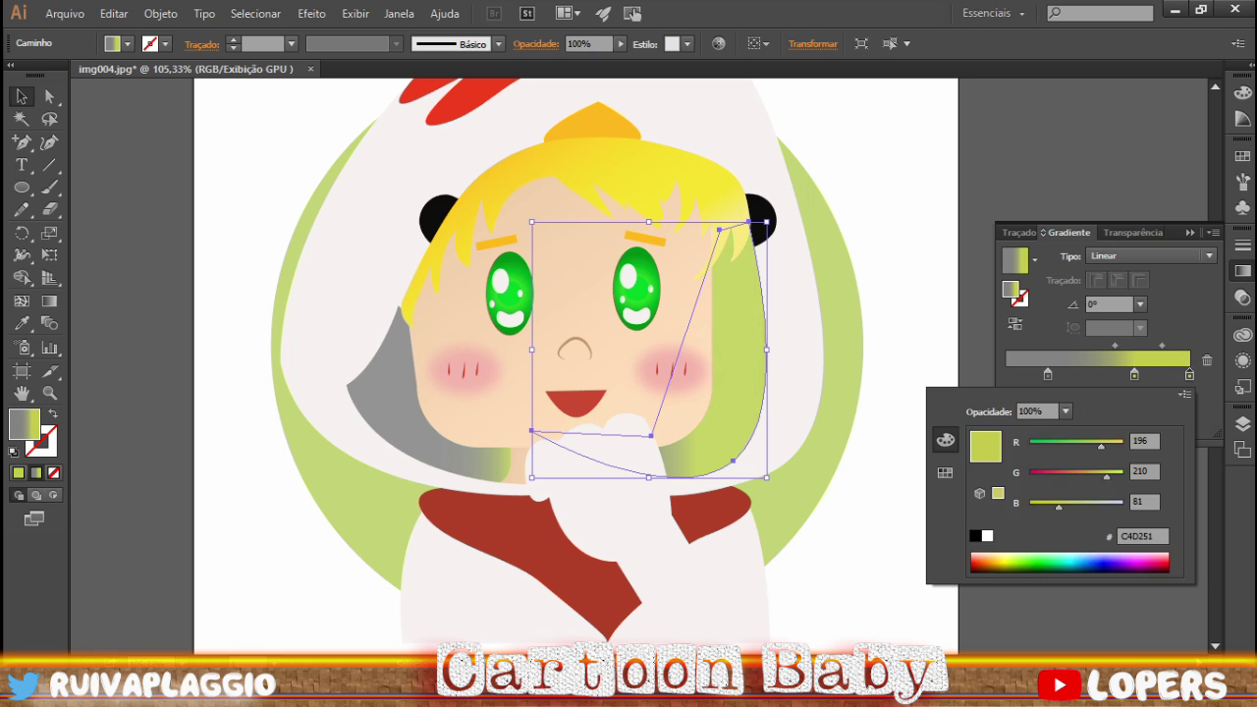
key(Escape)
double_click(1189, 374)
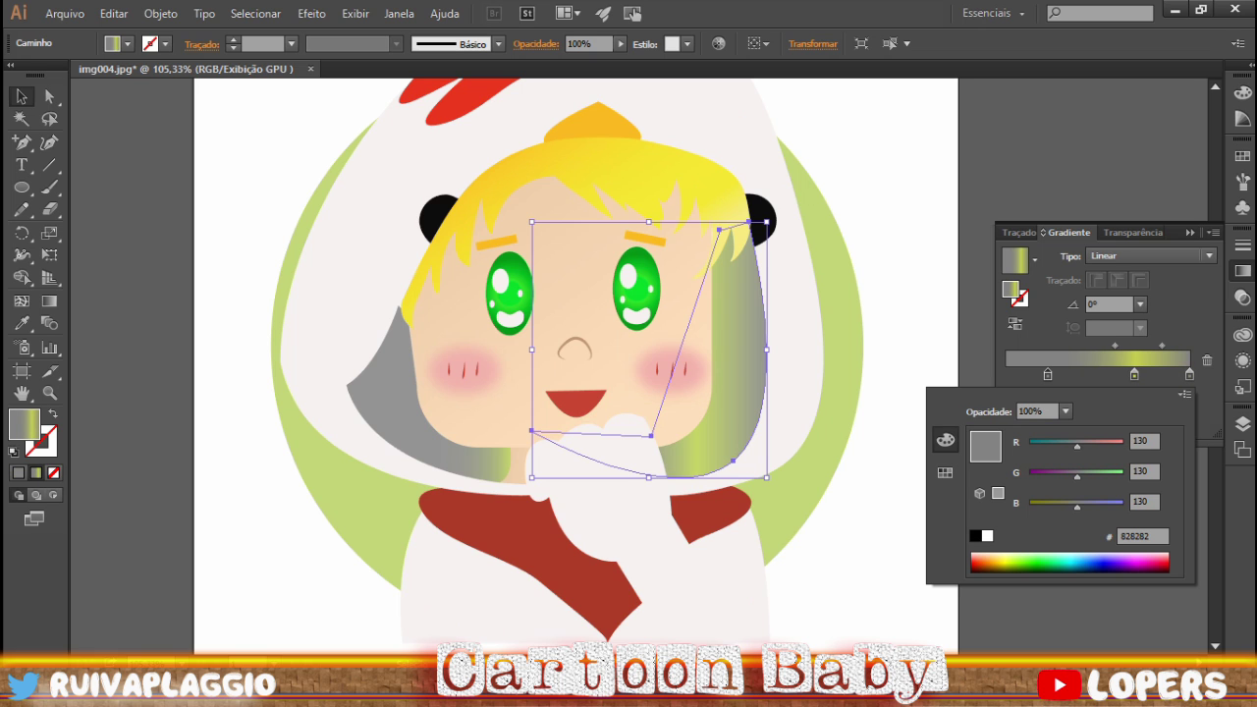
click(975, 535)
key(Escape)
- Run the right lining's gradient from swatch grey to yellow-green at the far end, trying pale yellow first, and shift the midpoint towards the grey
drag(1134, 375, 1189, 374)
click(1173, 345)
double_click(1033, 374)
click(1004, 555)
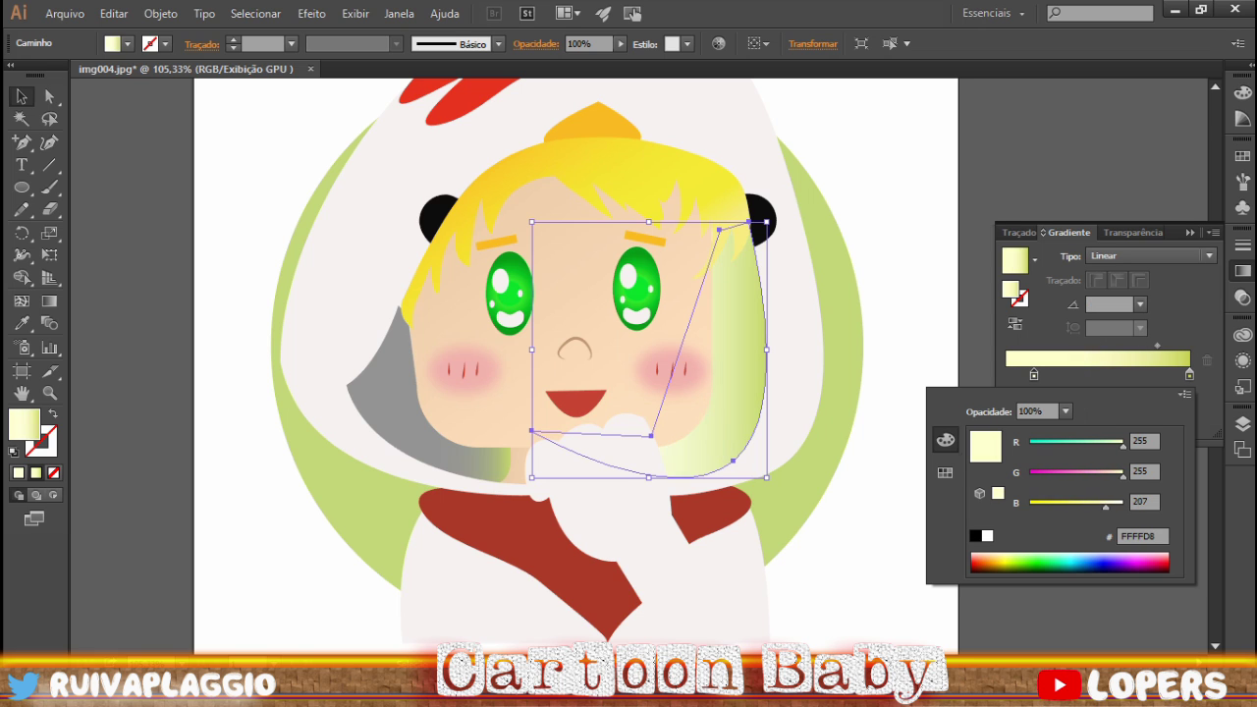
click(944, 472)
click(982, 435)
click(945, 440)
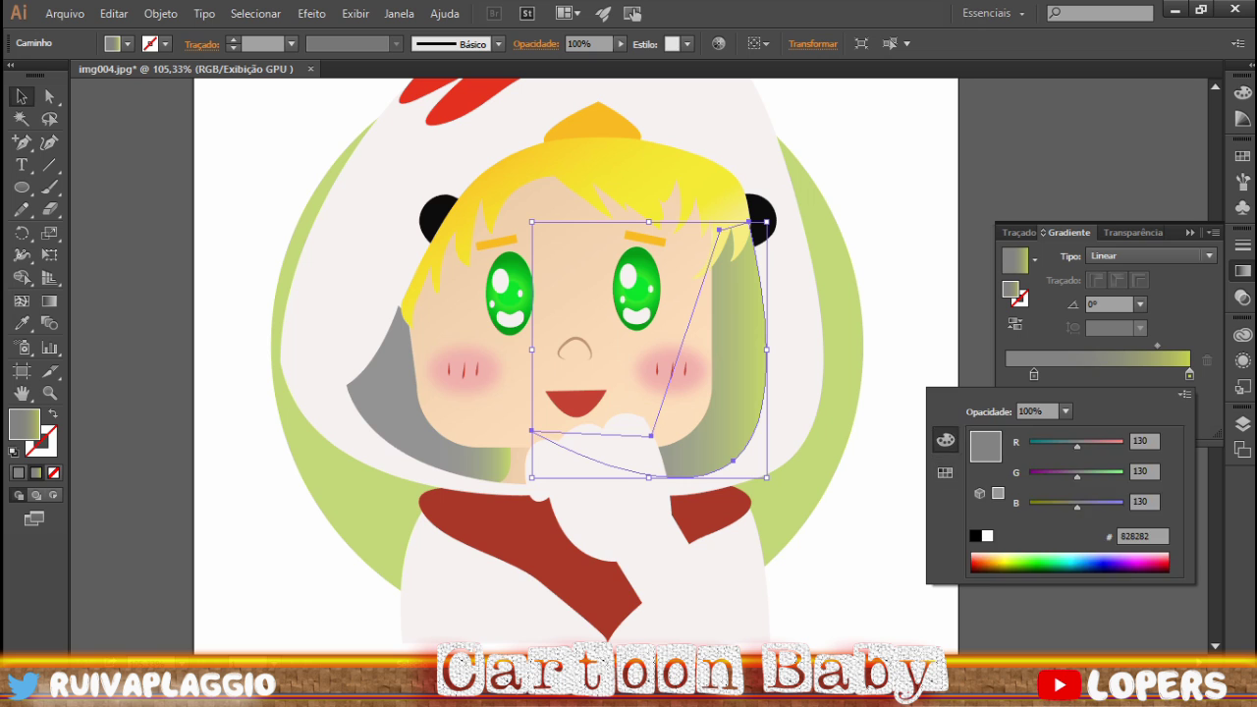
drag(1157, 346, 1138, 346)
- Recolour the left hood lining's gradient from olive brown to reddish brown 825133, with the olive stop at about 37%
click(378, 393)
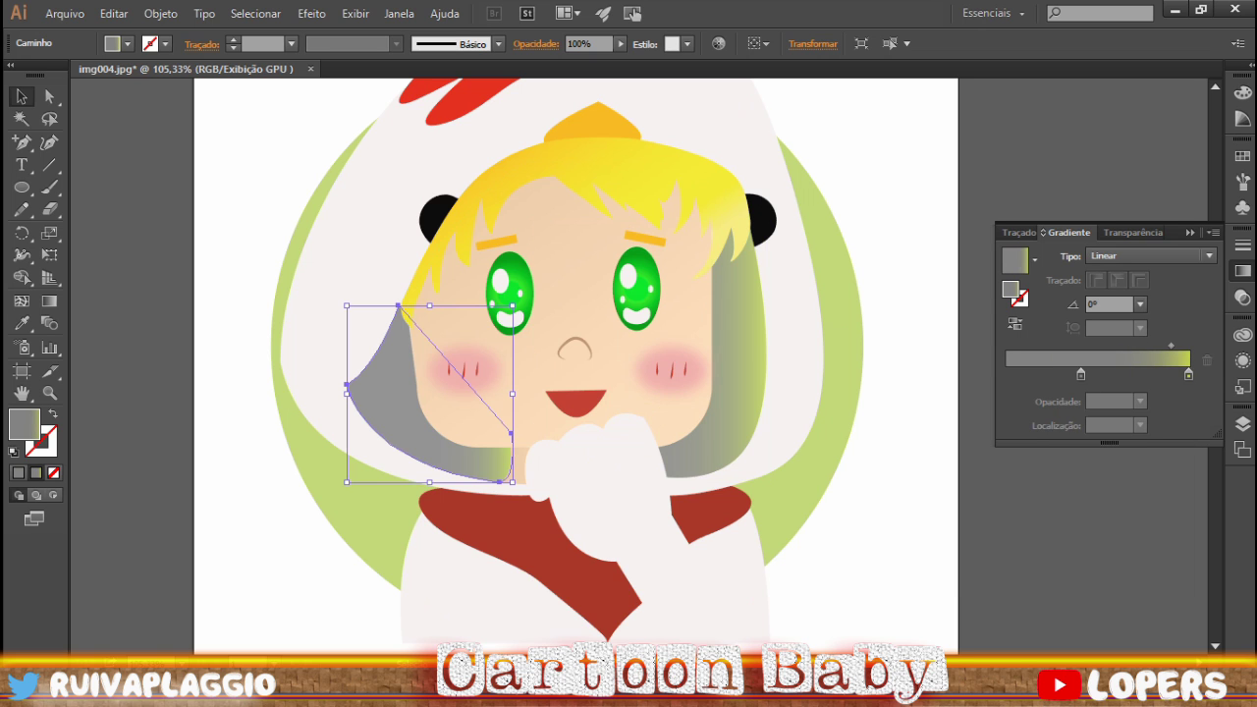
double_click(1080, 375)
click(945, 473)
click(1061, 432)
drag(982, 565, 1002, 568)
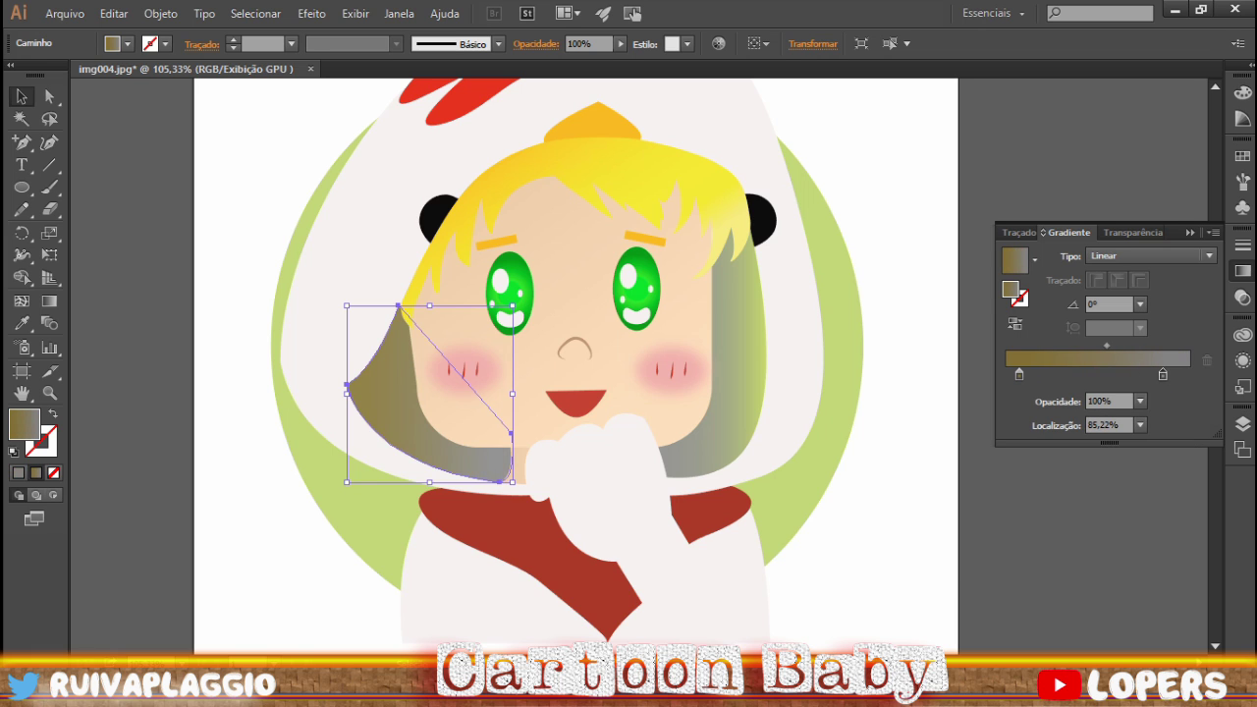
double_click(1163, 374)
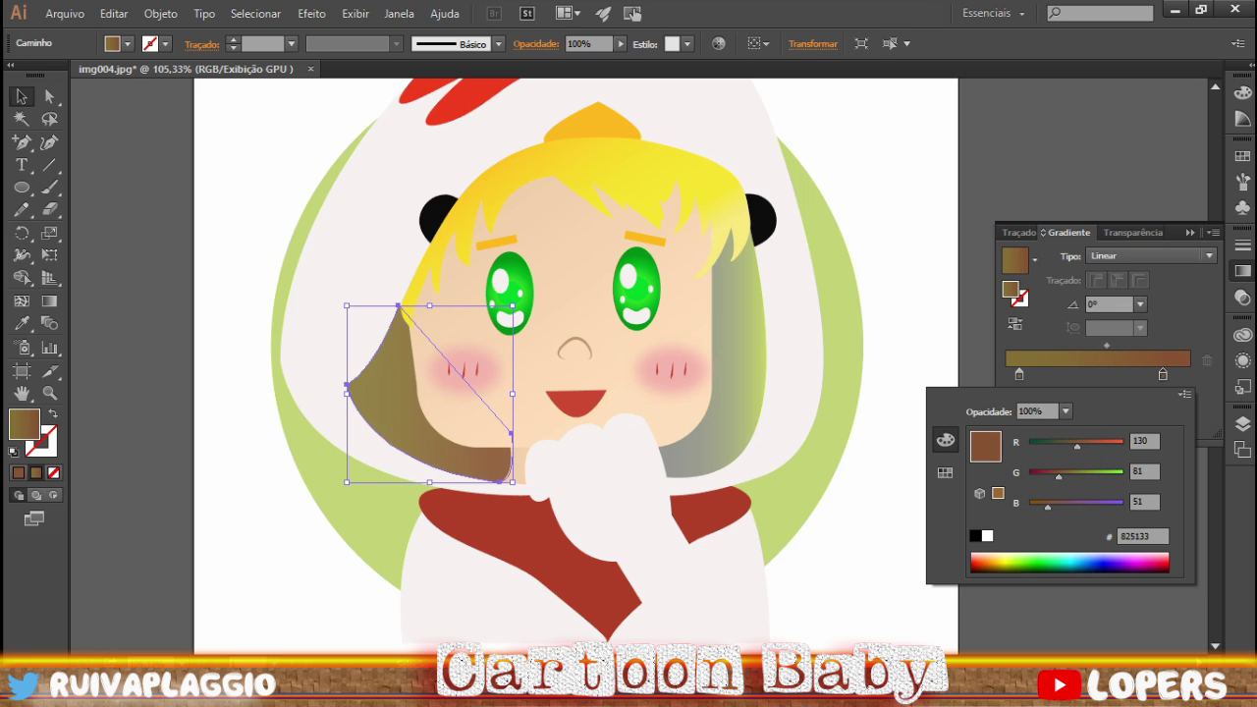
drag(1018, 375, 1075, 374)
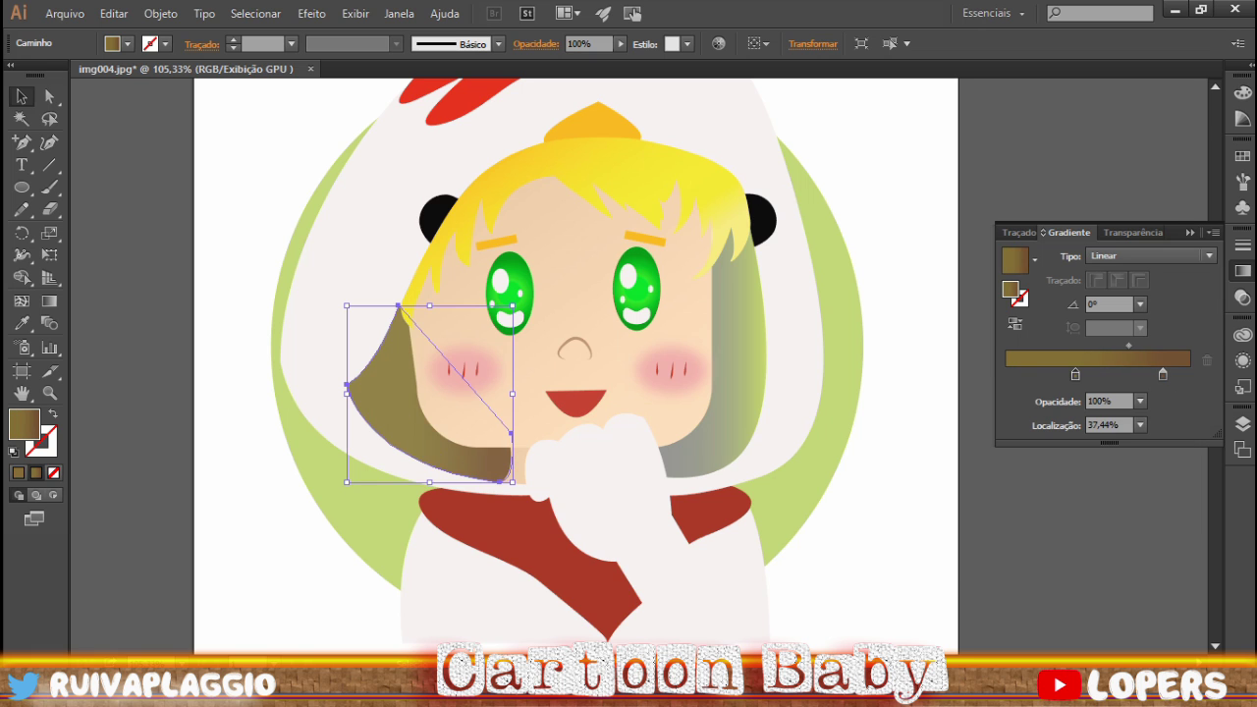
- Fill the right hood lining with the brown gradient, reddish brown first, and angle it diagonally at about -46.7°
click(746, 393)
click(1015, 260)
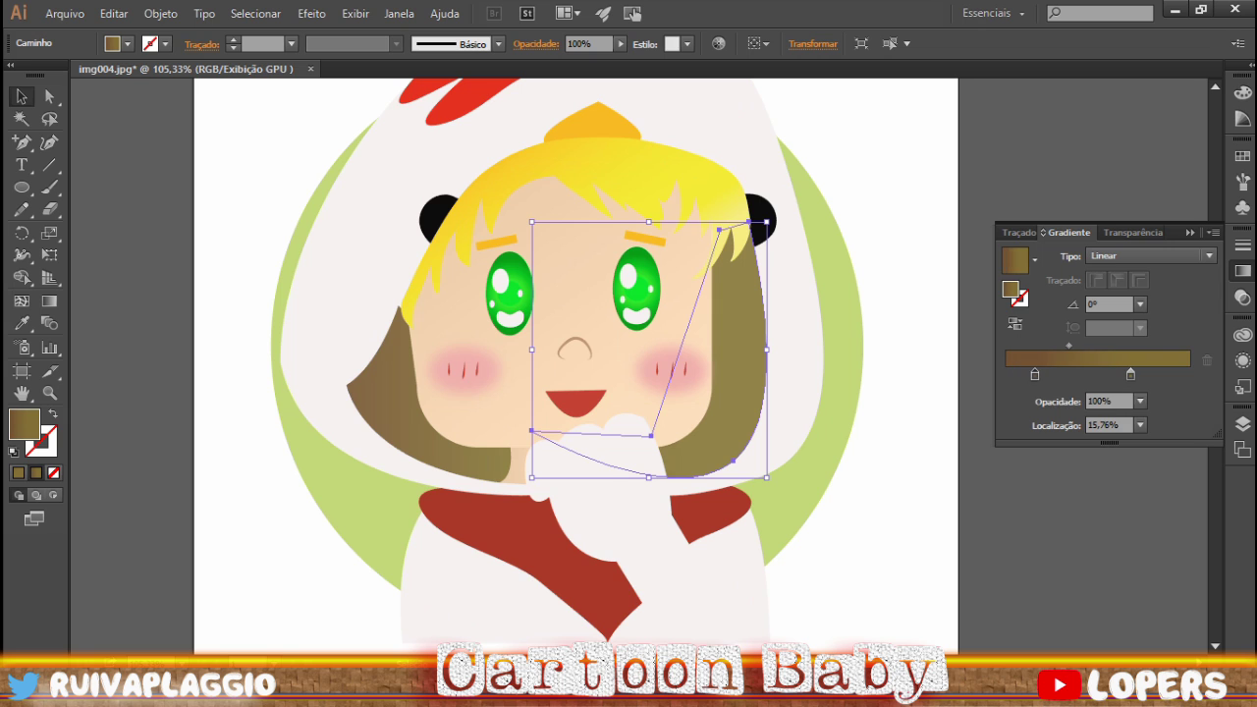
key(g)
mouse_move(619, 305)
mouse_down()
mouse_move(787, 481)
mouse_move(591, 275)
mouse_up()
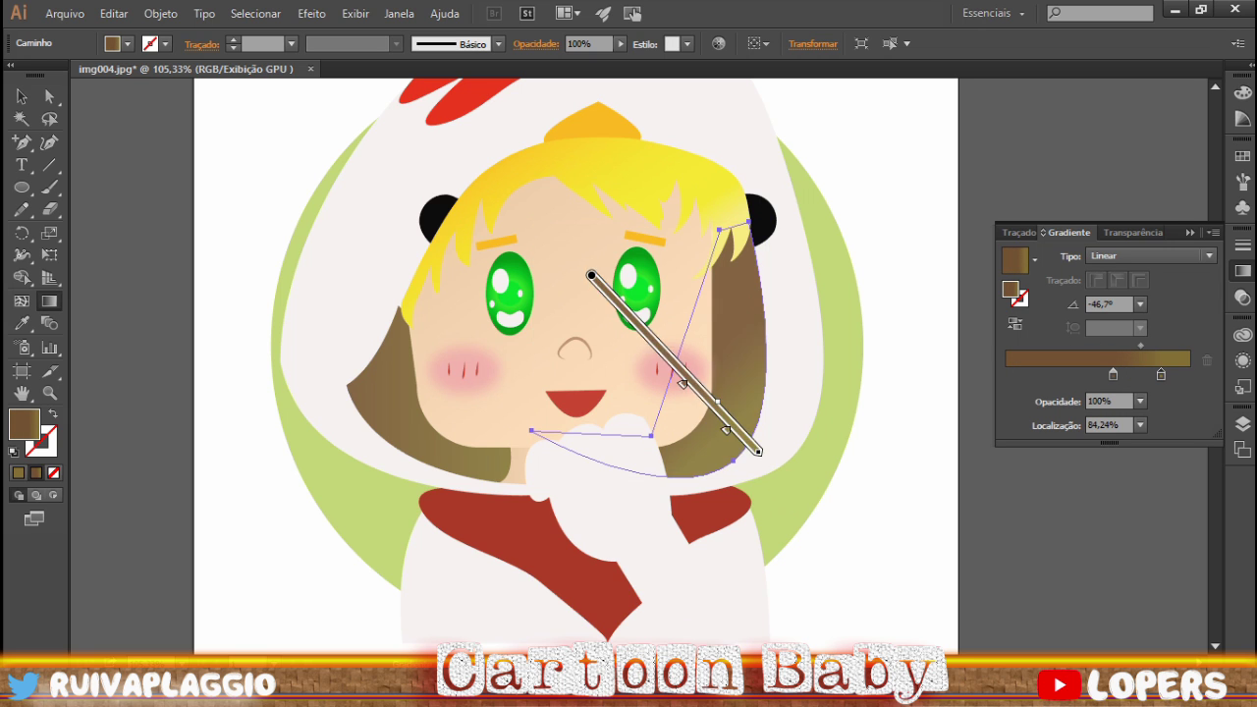
key(v)
- Change the right lining gradient's end stop to olive green 97A436 and set the midpoint to about 62%
double_click(1161, 374)
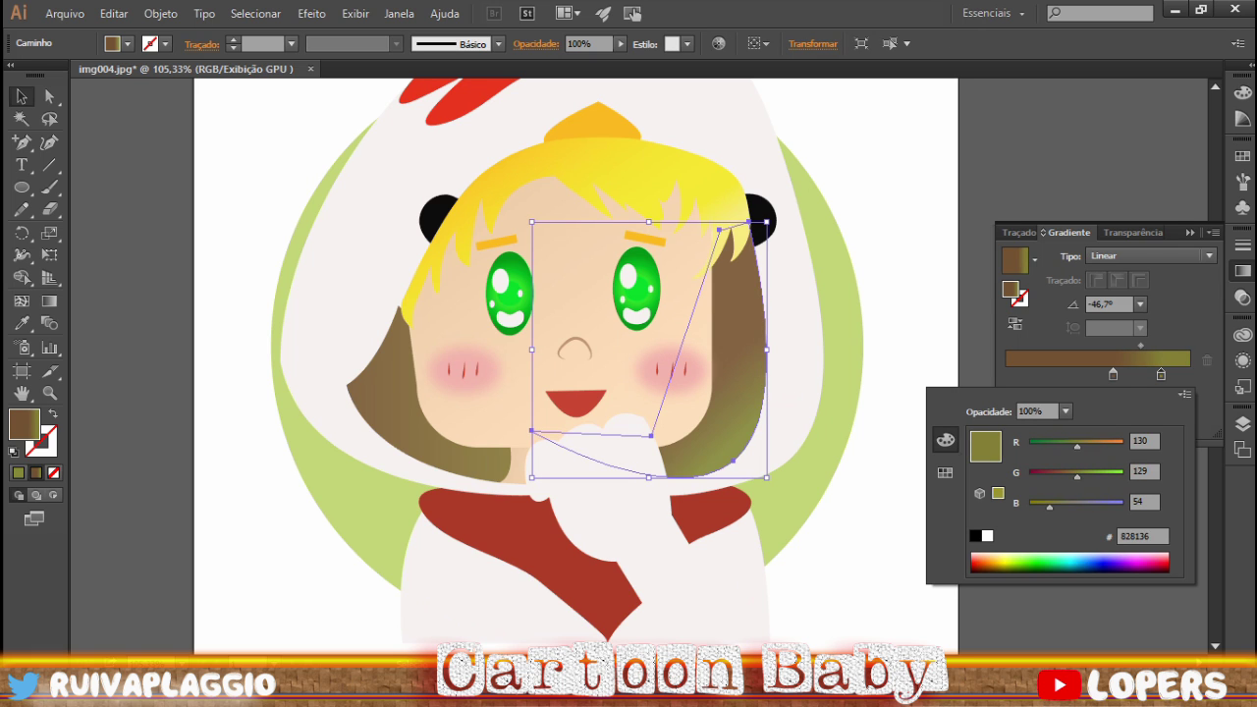
drag(1077, 476, 1090, 477)
key(Return)
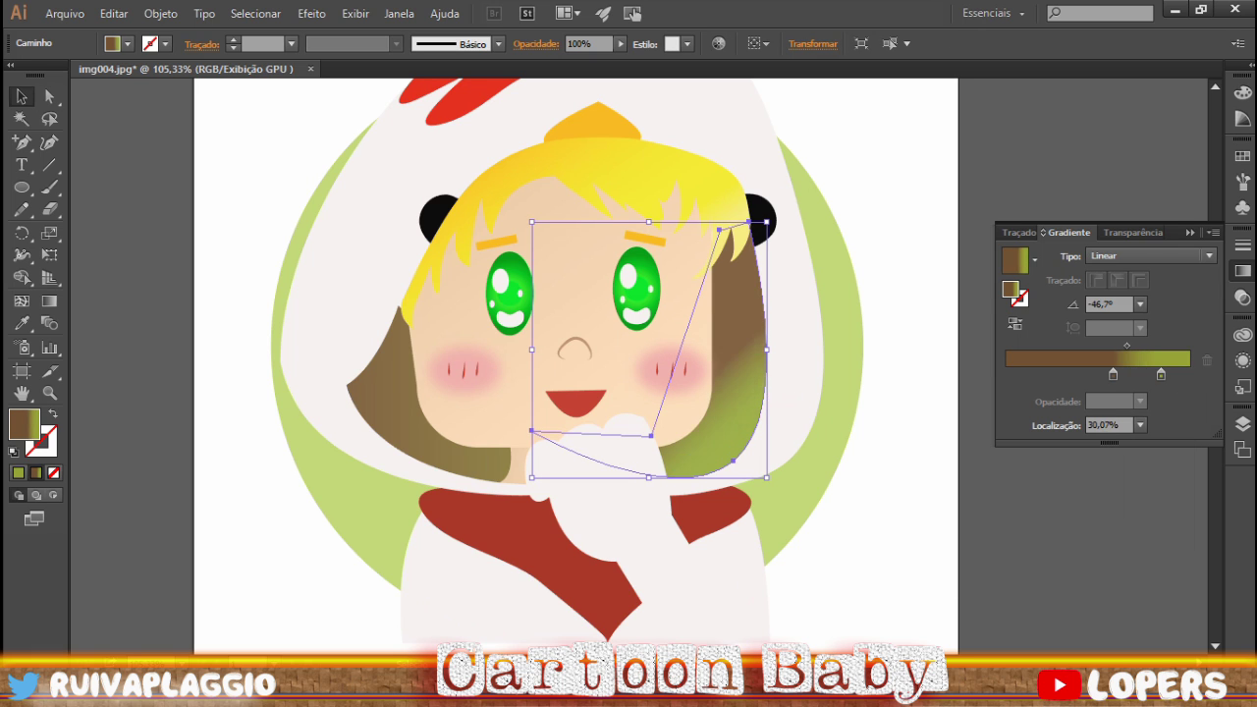
key(ctrl+shift+a)
scroll(629, 373, up, 3)
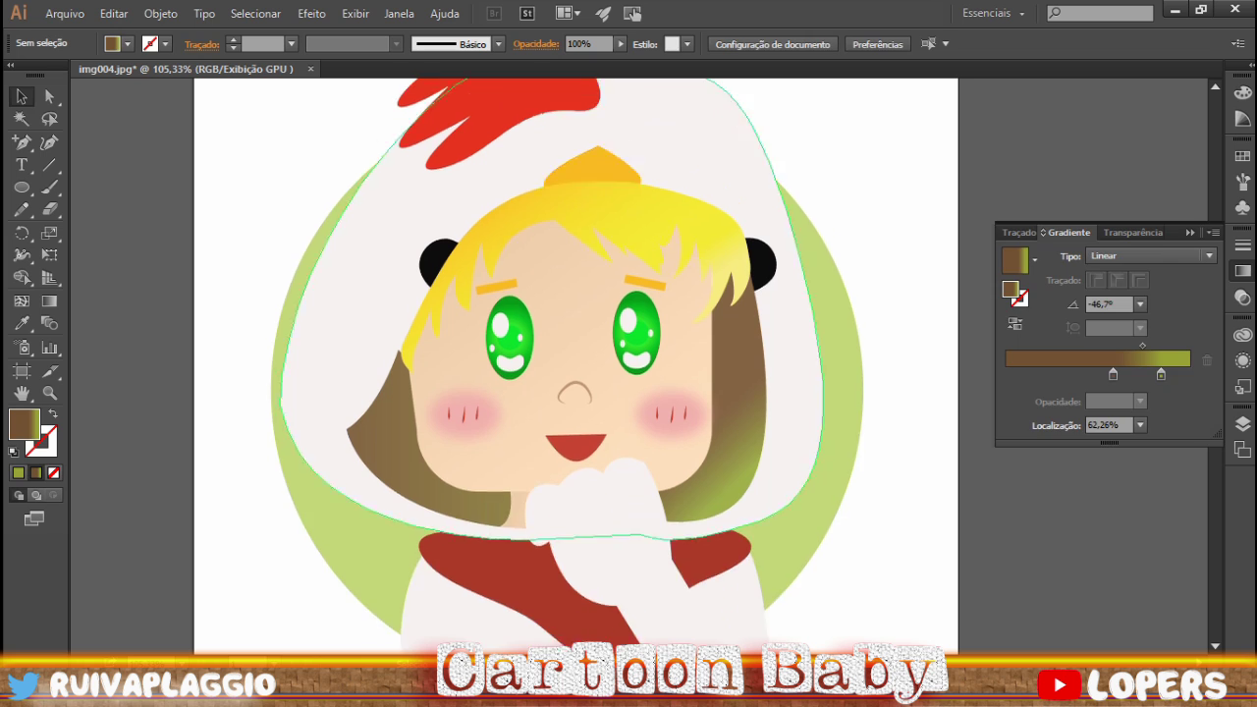
- Fill the orange tuft above the hair with a linear gradient from orange to brown
click(592, 233)
click(1242, 155)
click(1242, 271)
click(1014, 260)
double_click(1112, 374)
click(945, 472)
click(1036, 432)
click(945, 439)
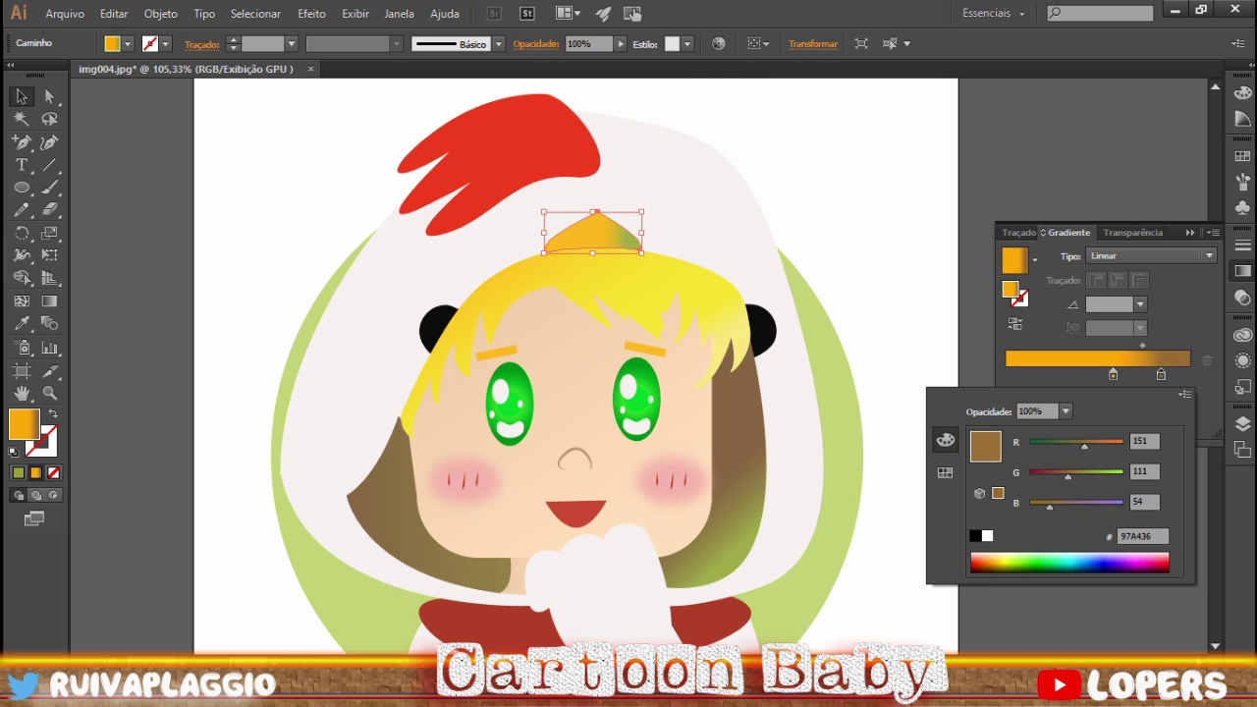
- Redirect the tuft's gradient to run downward at about -86°, with the brown at its base
click(1148, 255)
click(1105, 278)
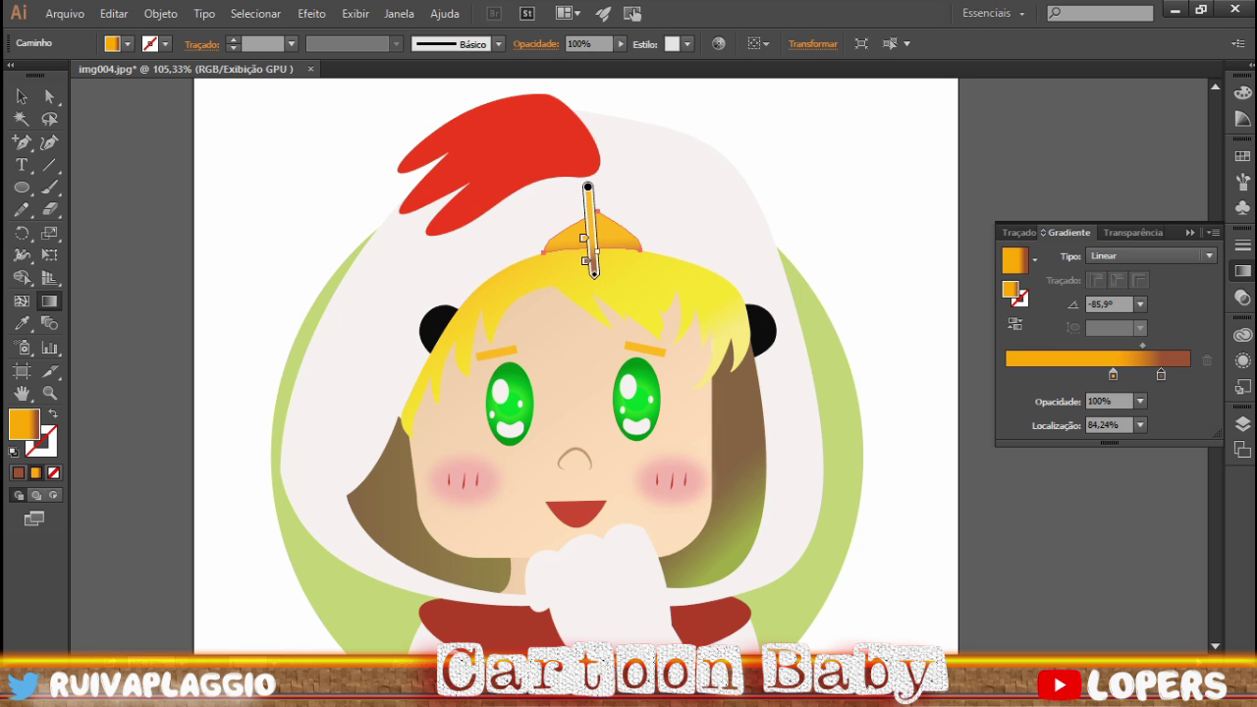
drag(594, 182, 597, 270)
key(v)
- Select the hood shape and save its off-white fill as a swatch
click(761, 329)
scroll(761, 329, down, 2)
click(761, 329)
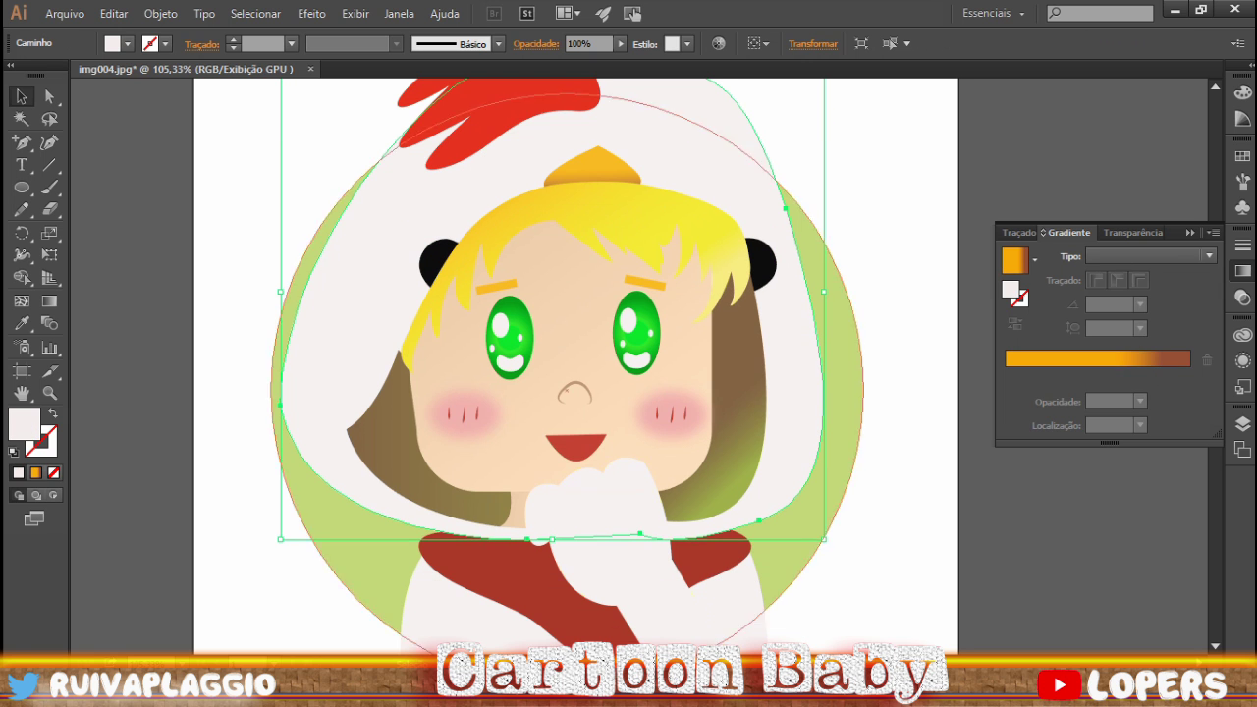
click(1242, 156)
scroll(648, 465, down, 1)
scroll(648, 465, up, 3)
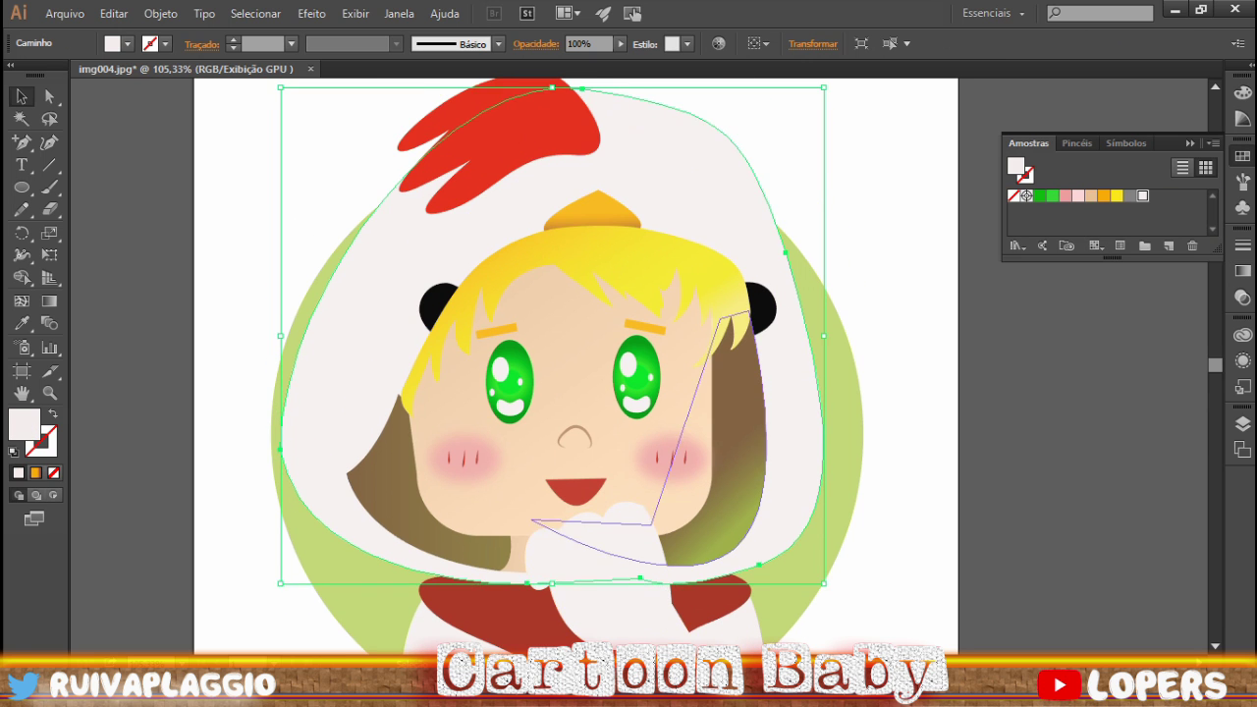
- Select the red crest on top of the hood and save its red fill as a swatch
click(496, 157)
click(1167, 245)
key(ctrl+shift+a)
click(496, 157)
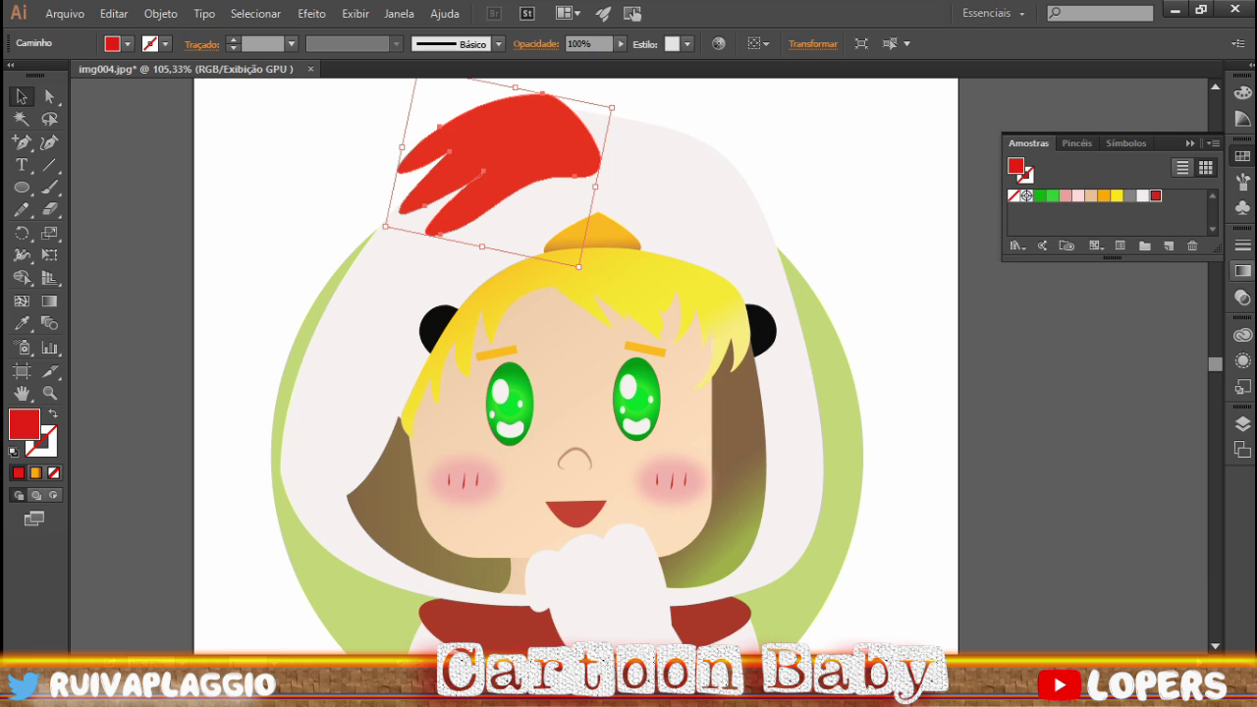
- Fill the crest with a linear gradient from swatch red to yellow, angled at about 23°
click(1243, 272)
click(1015, 259)
double_click(1113, 374)
click(1087, 432)
double_click(1161, 374)
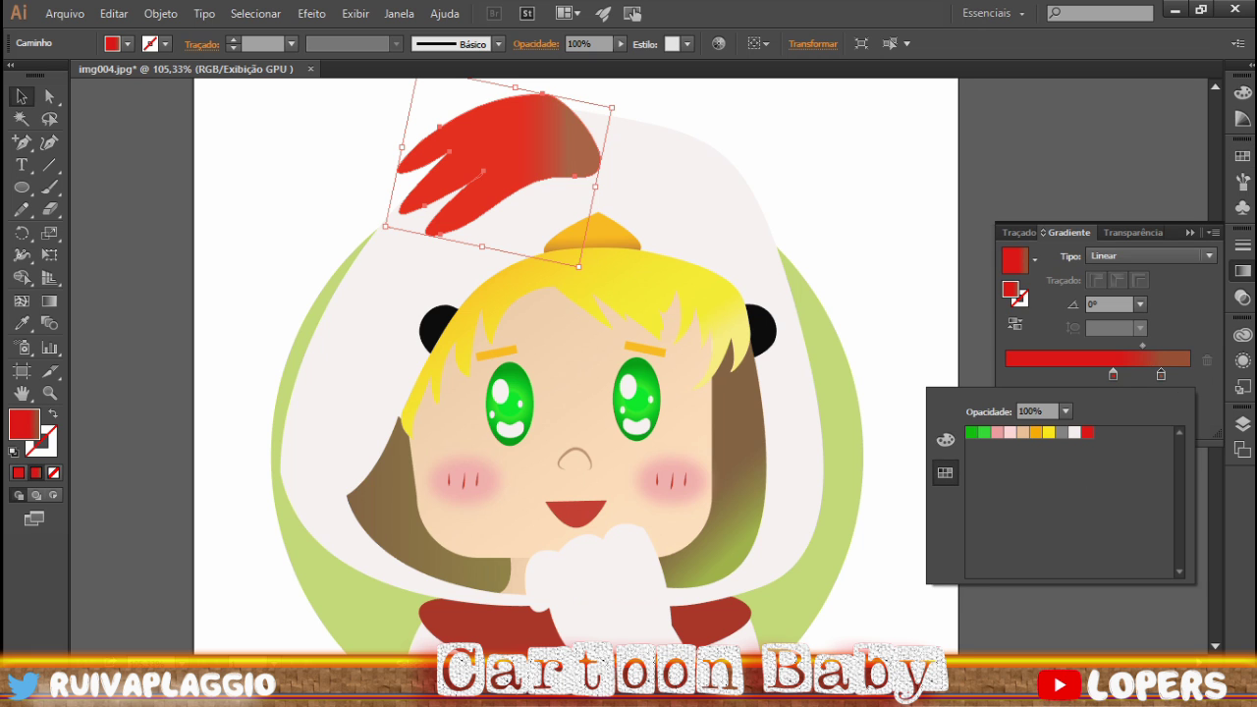
click(1048, 432)
key(g)
drag(566, 124, 650, 92)
- Add a dark red 591616 stop at about 5% to the start of the crest's gradient
double_click(1016, 374)
click(946, 439)
drag(1113, 446, 1071, 446)
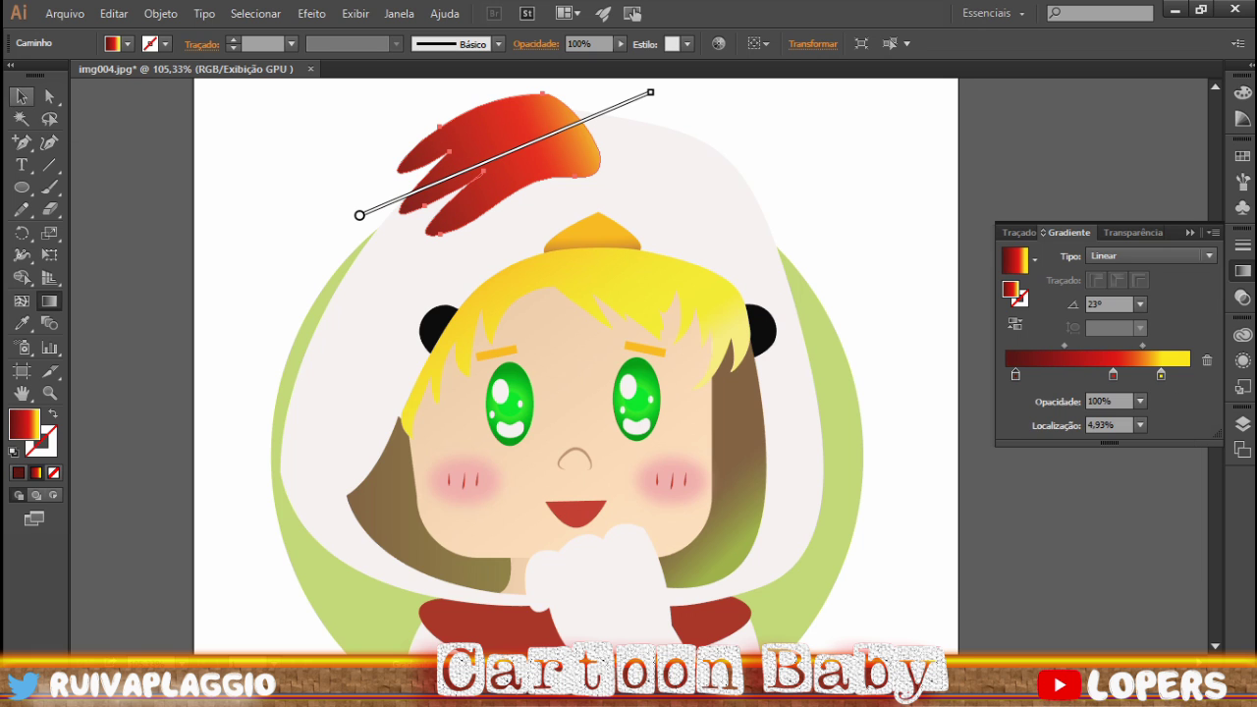
click(21, 96)
- Fill the hood with the crest's dark red, red and yellow linear gradient
click(324, 294)
click(1242, 155)
click(1242, 271)
click(1015, 260)
double_click(1015, 374)
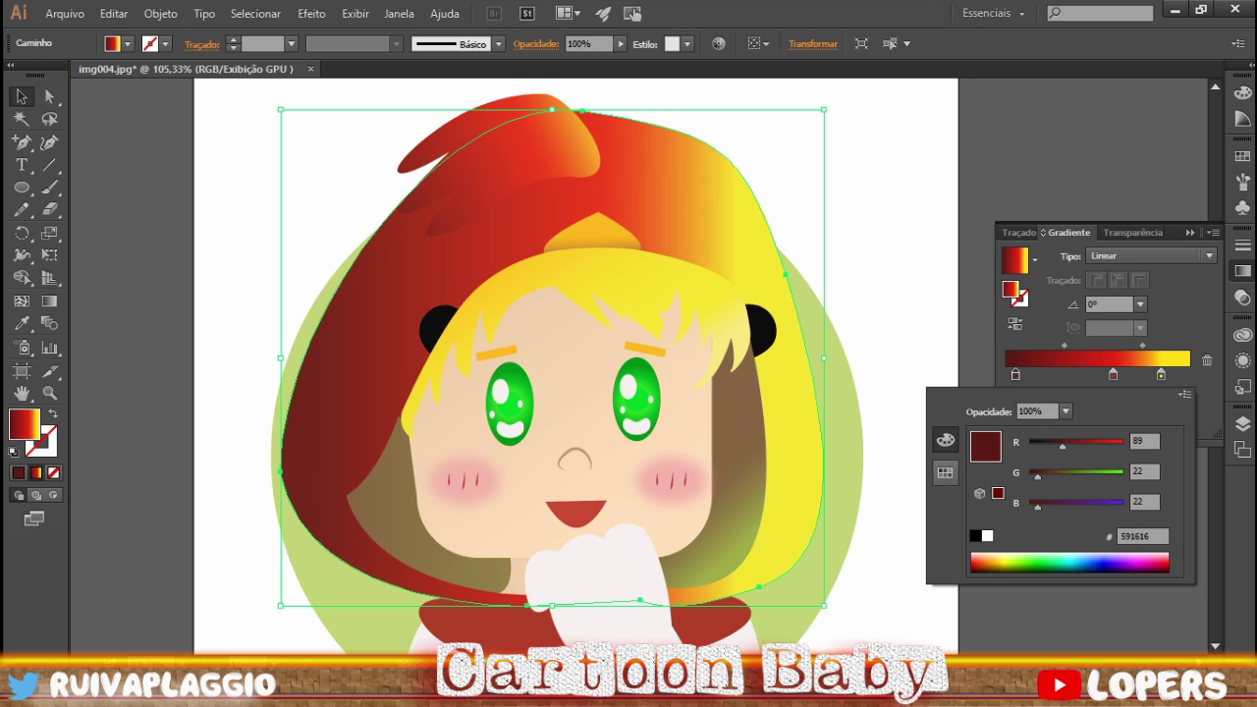
click(946, 470)
key(Escape)
- Recolour the hood's gradient from grey through off-white to yellow at the far end, with an off-white stop at about 64.5%
double_click(1112, 374)
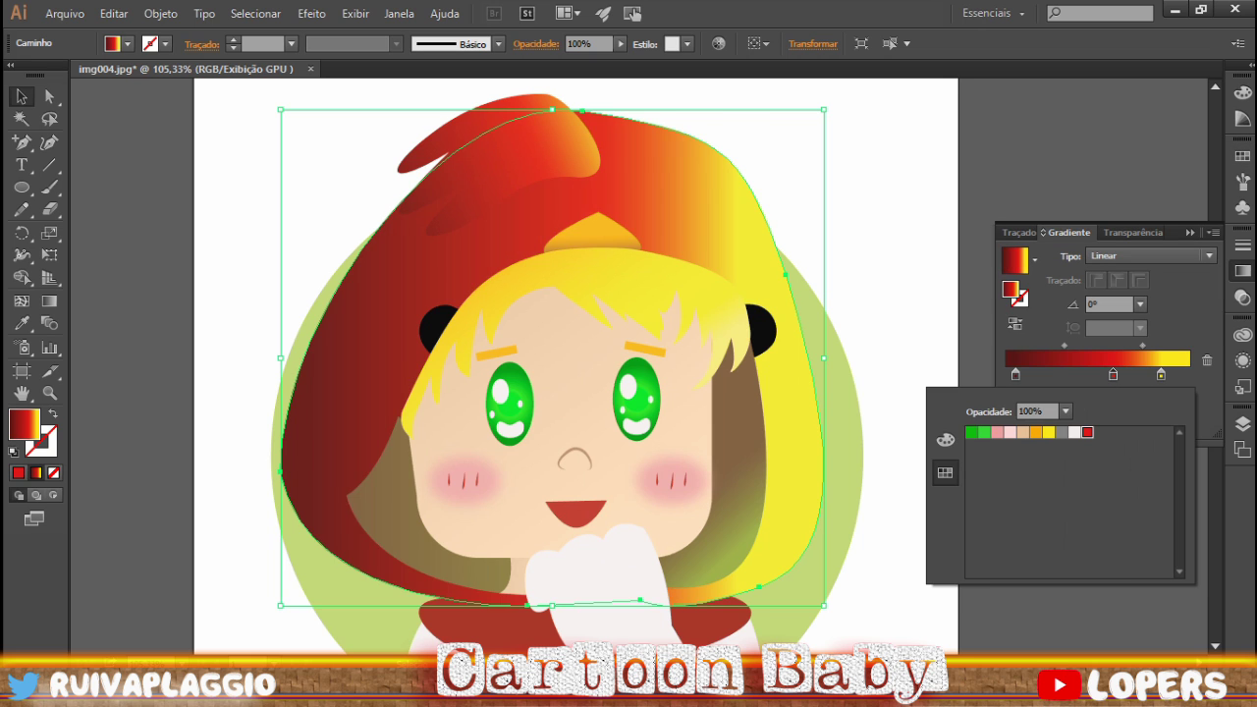
click(968, 432)
drag(1161, 374, 1189, 374)
double_click(1015, 374)
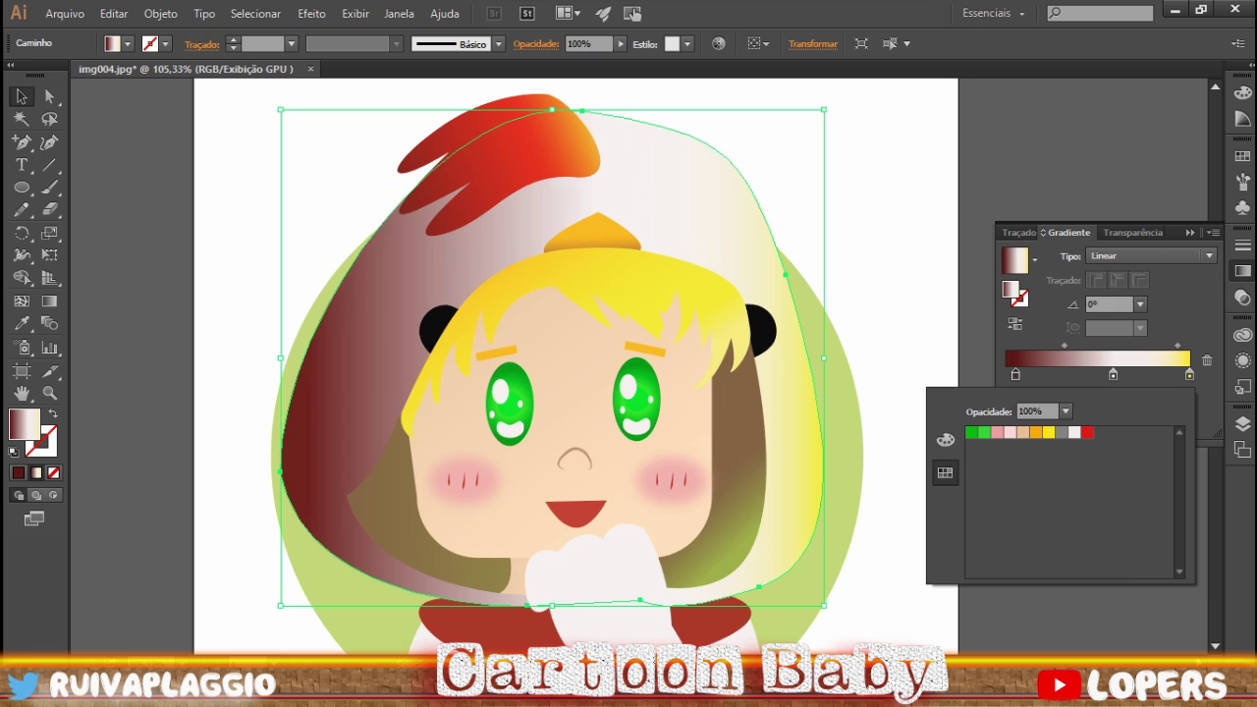
click(982, 432)
key(Escape)
drag(1112, 374, 1125, 374)
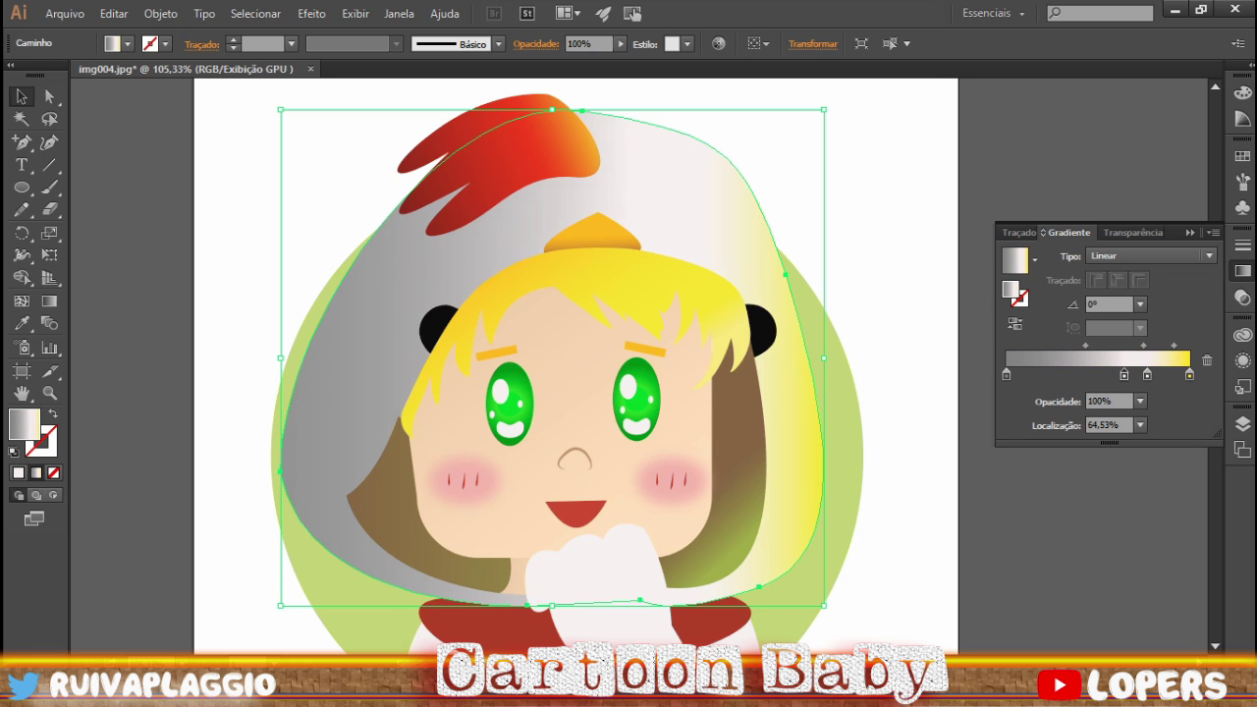
- Duplicate the grey 828282 start stop of the hood's gradient and place the copy about a third of the way along
scroll(576, 363, down, 2)
double_click(1015, 374)
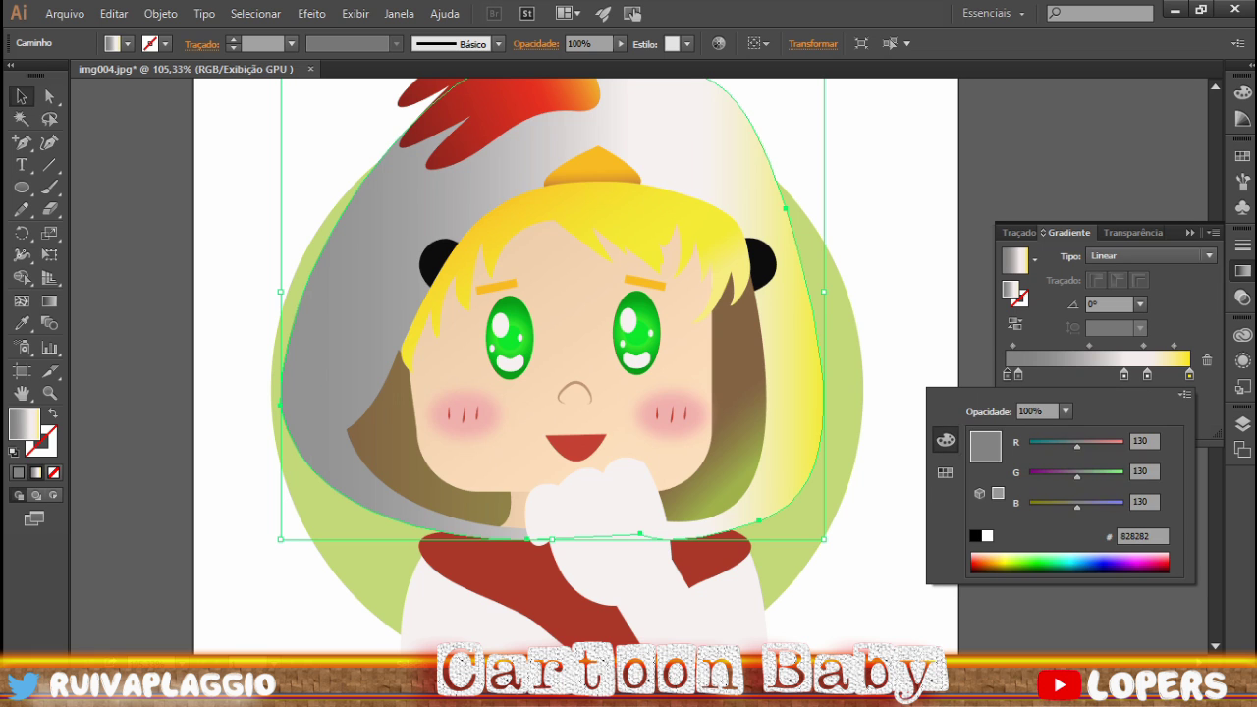
click(975, 535)
click(1017, 374)
drag(1017, 374, 1063, 374)
- Try dark navy blue as the start colour of the hood's gradient, then return the stop to grey
double_click(1006, 374)
drag(974, 570, 1021, 571)
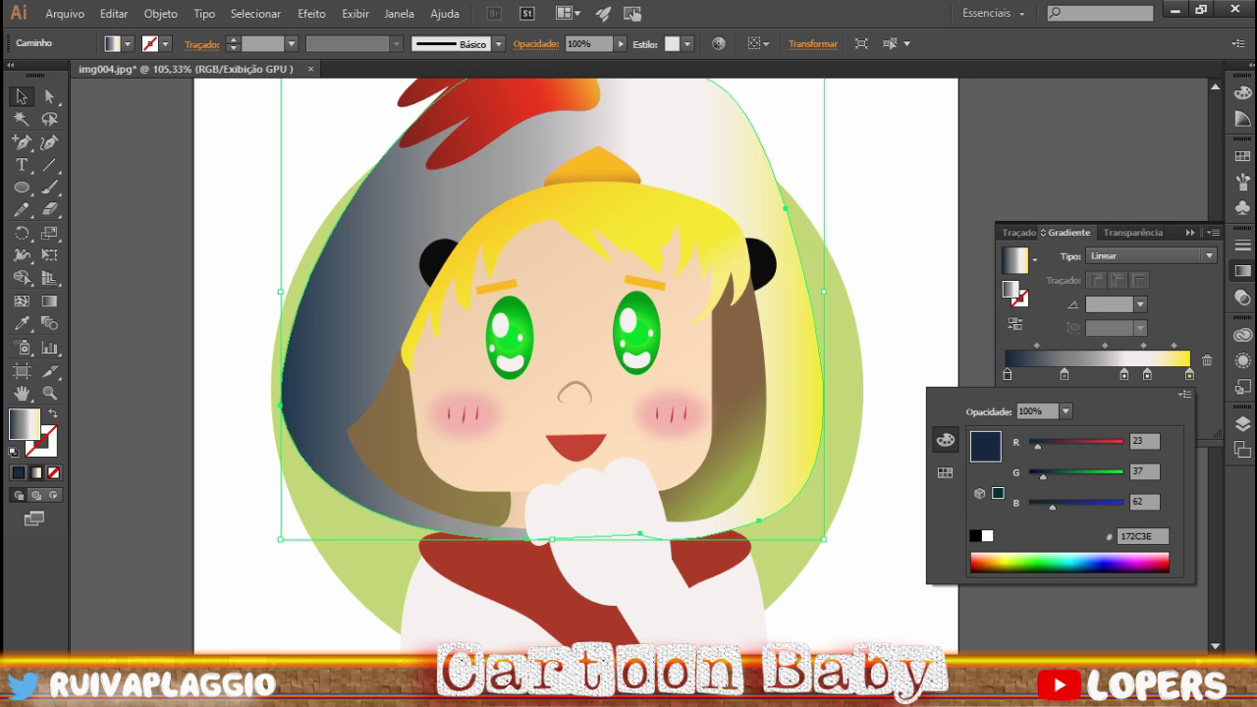
key(Escape)
double_click(1007, 374)
click(982, 422)
key(Escape)
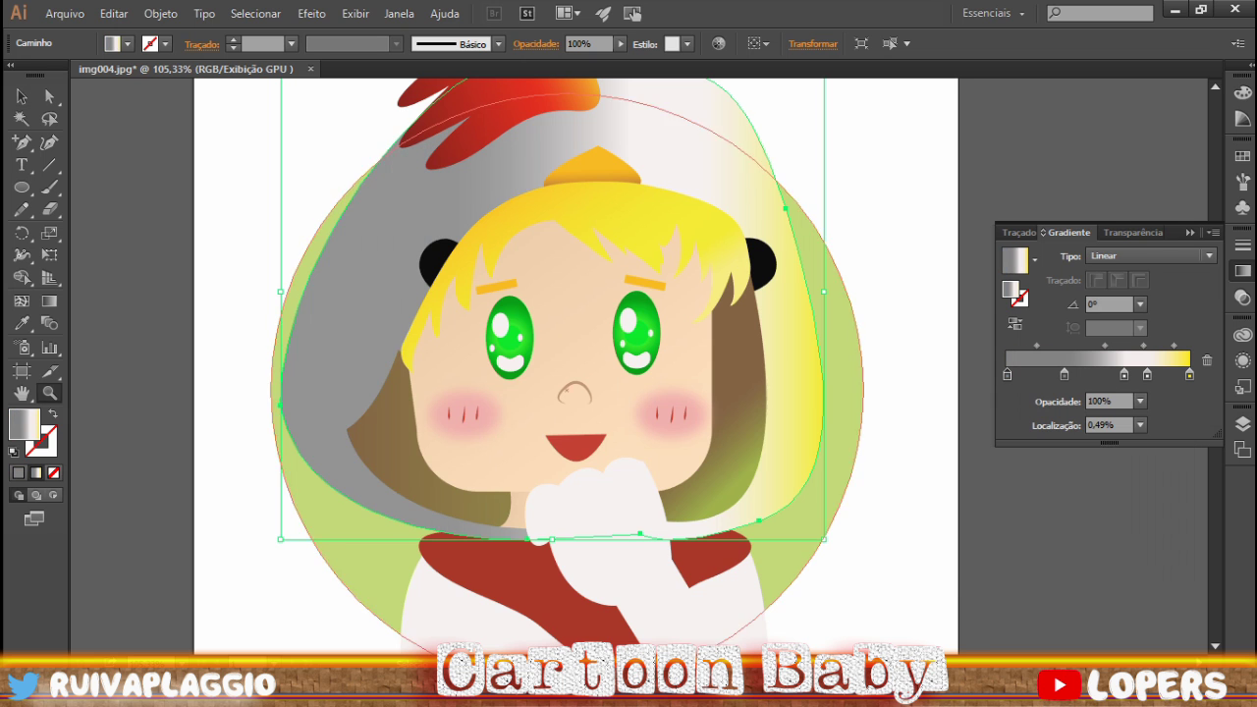
- Deepen the hair's gradient by moving the orange stop to about 47% and adding a brownish orange B66B0A start stop
scroll(579, 324, down, 1)
click(629, 246)
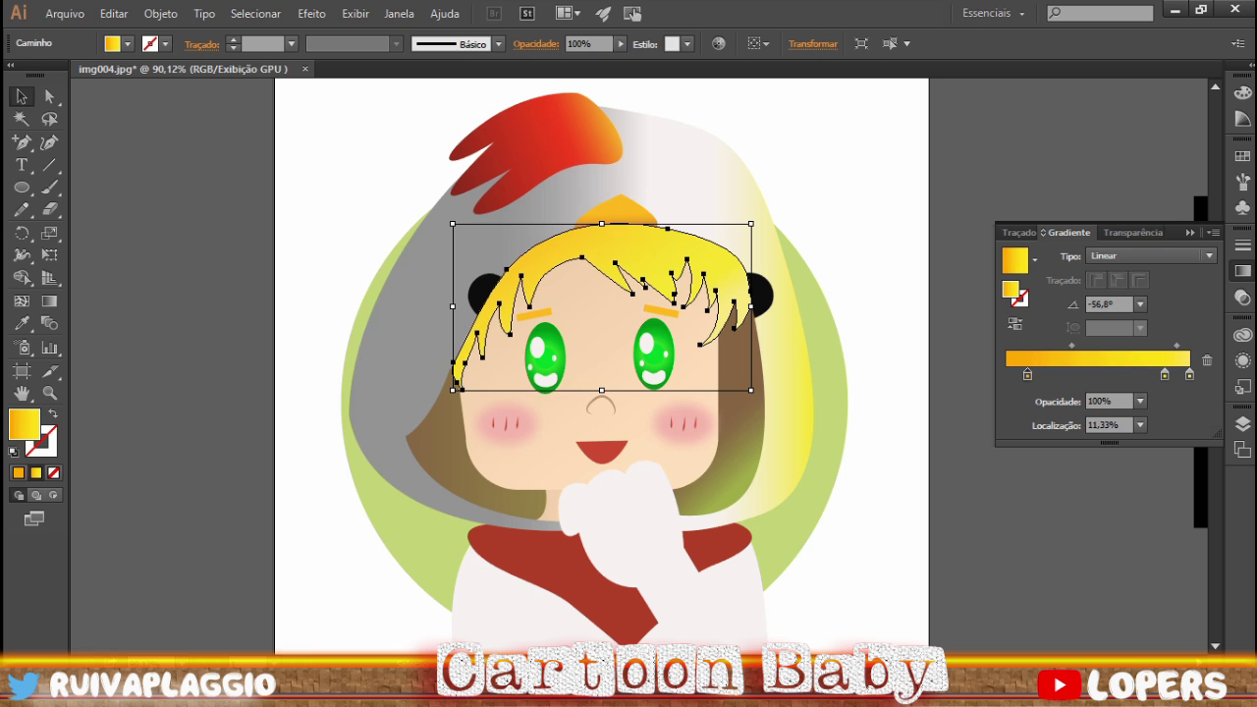
drag(1154, 374, 1078, 374)
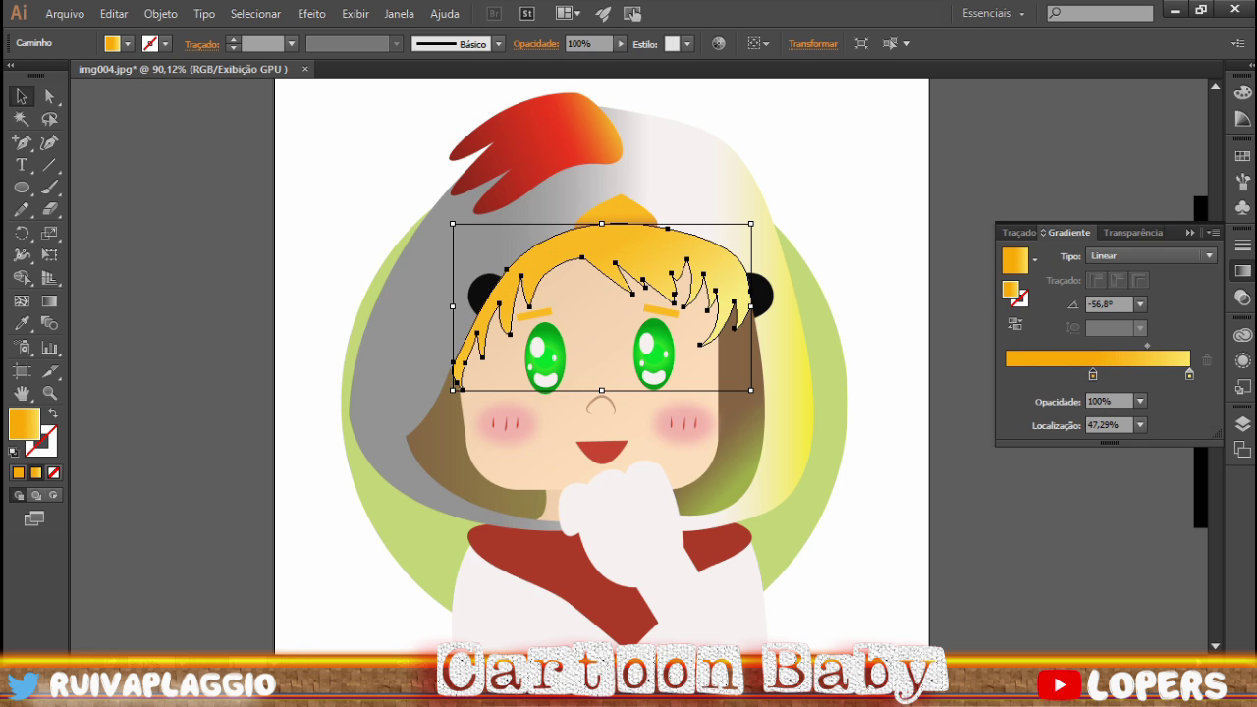
double_click(1016, 374)
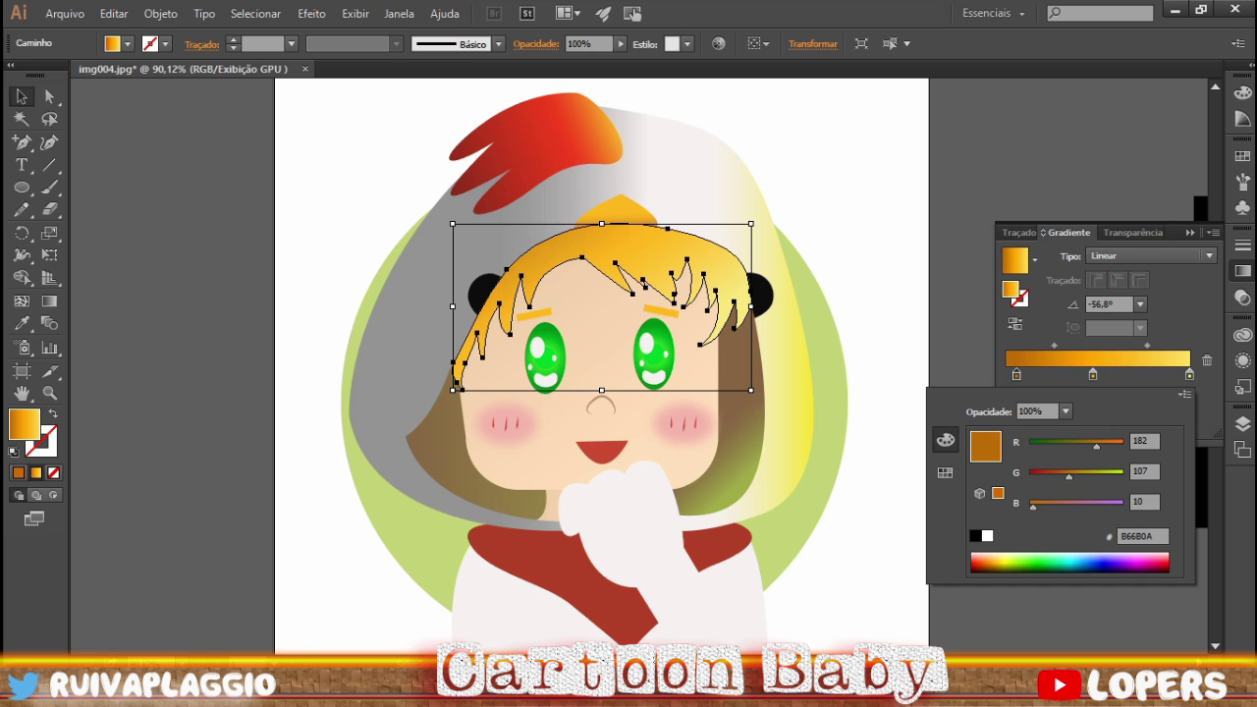
key(Escape)
- Change the right hood lining gradient's end stop to yellow and move it to the far end
click(727, 432)
double_click(1112, 374)
click(945, 473)
drag(1160, 374, 1189, 374)
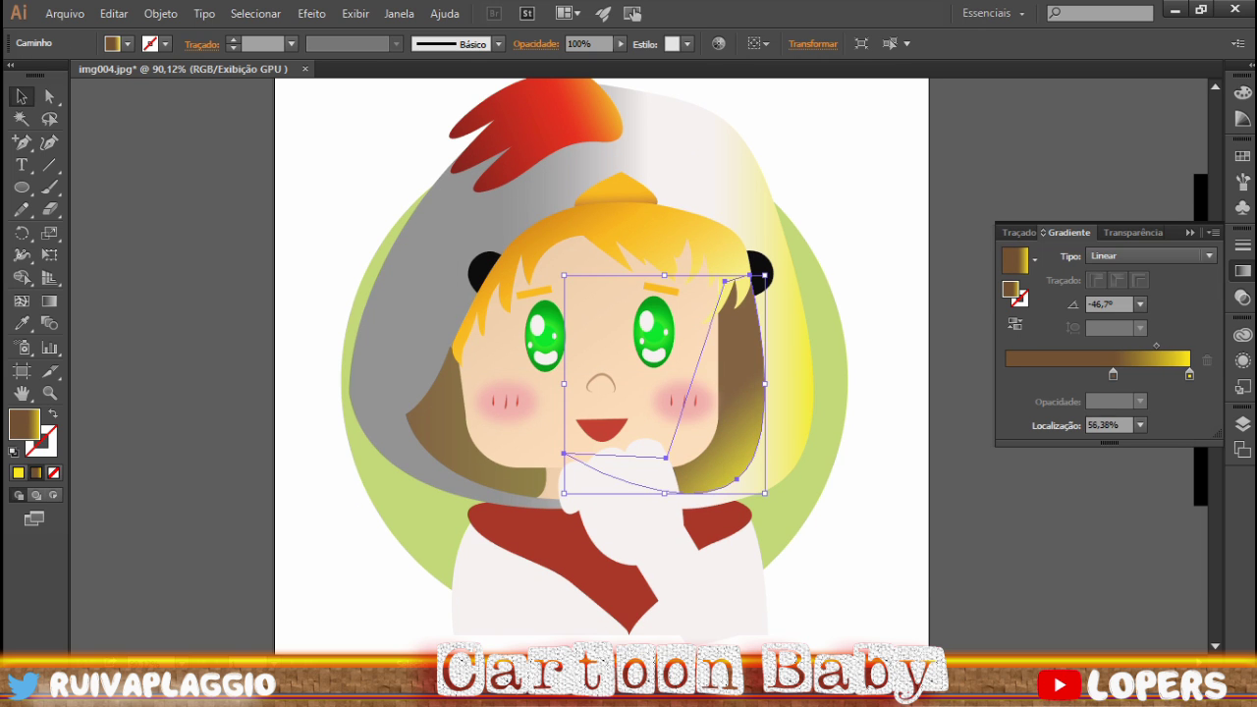
- Add a start stop at about 3.5% to the right lining's gradient, trying orange first and making it black
double_click(1012, 374)
click(982, 437)
click(945, 440)
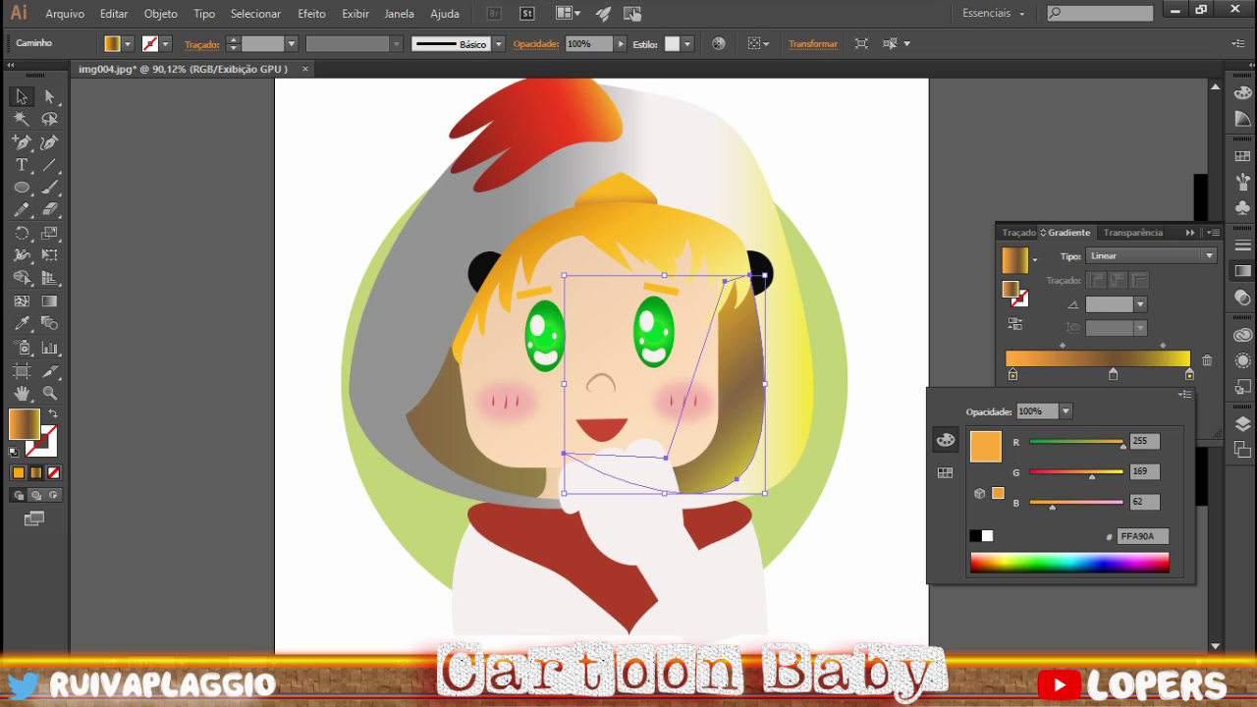
click(975, 535)
key(ctrl+shift+a)
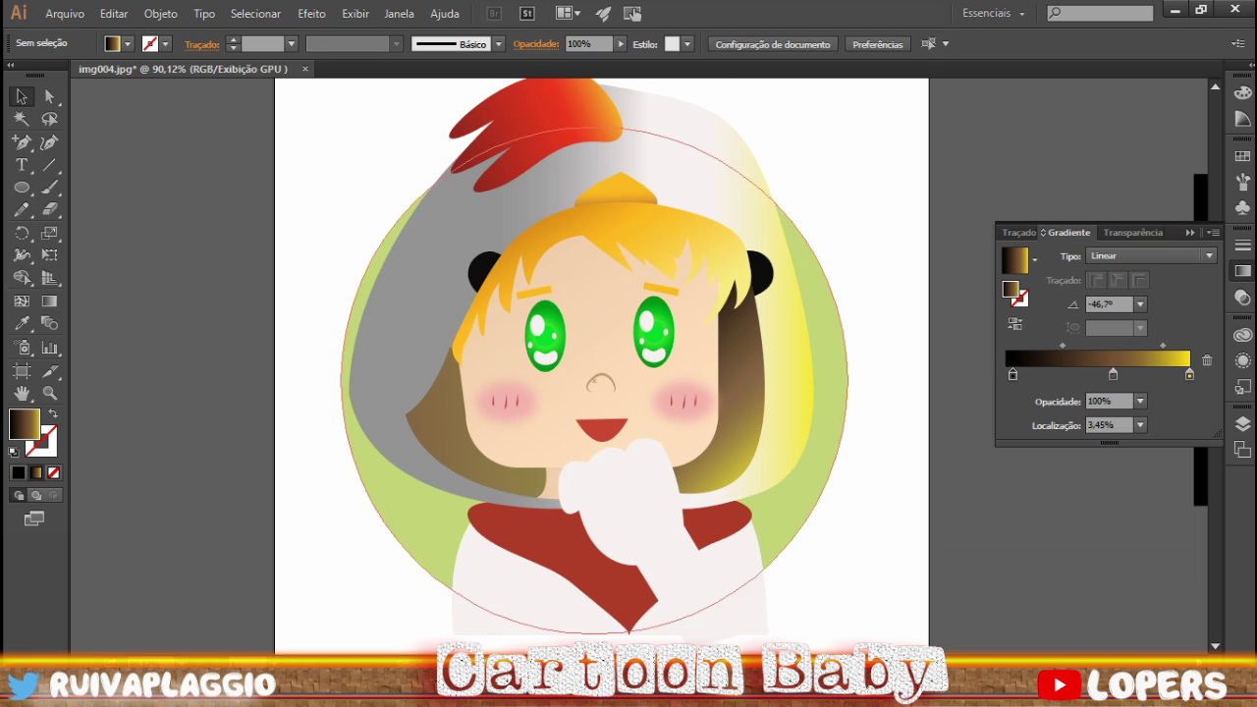
- Add a black stop at 0% to the left hood lining's gradient
click(461, 432)
double_click(1006, 374)
click(982, 535)
key(Escape)
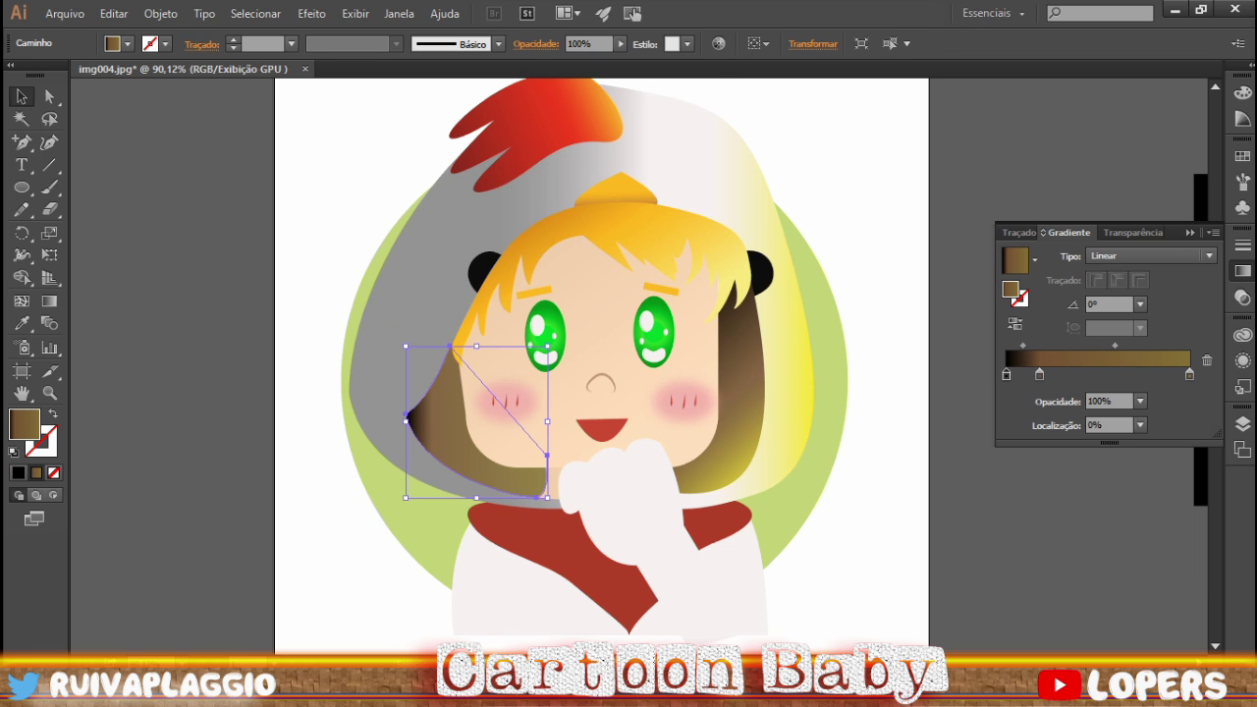
- Redraw the left hood lining's gradient at about -25°, with the brown stop at about 67.5% and the olive end stop removed
key(g)
drag(425, 347, 493, 480)
drag(432, 361, 562, 586)
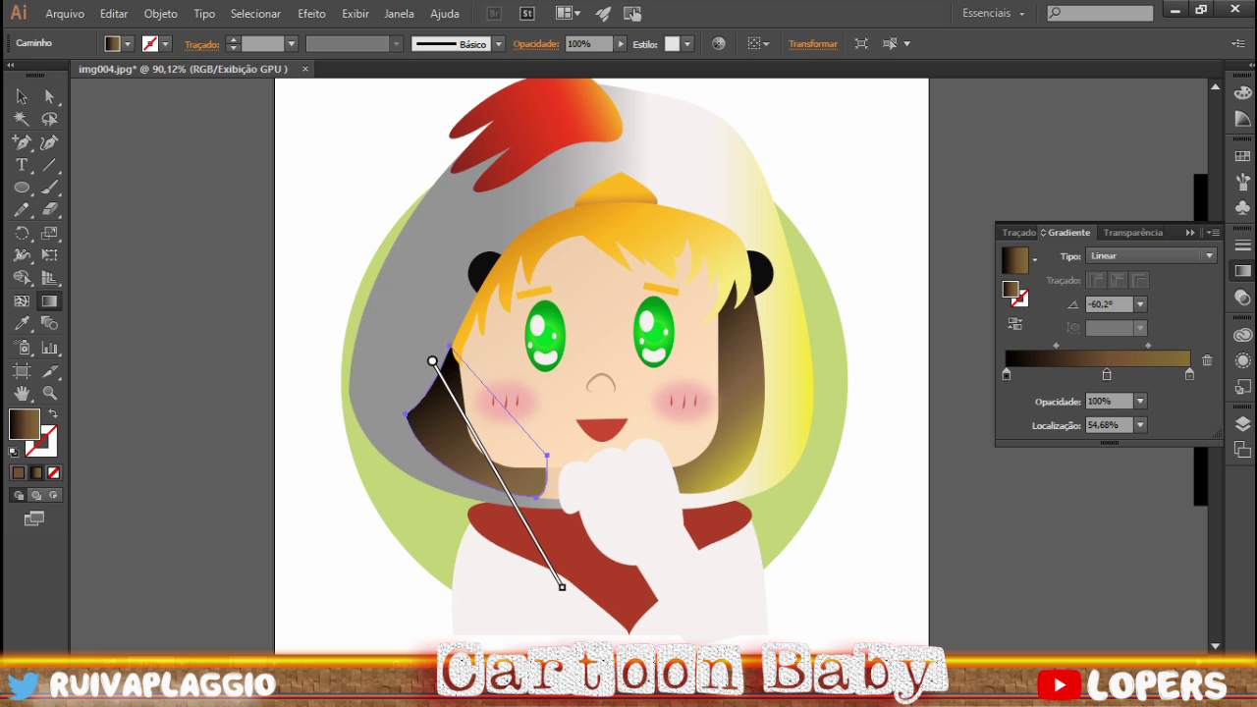
drag(1106, 375, 1130, 374)
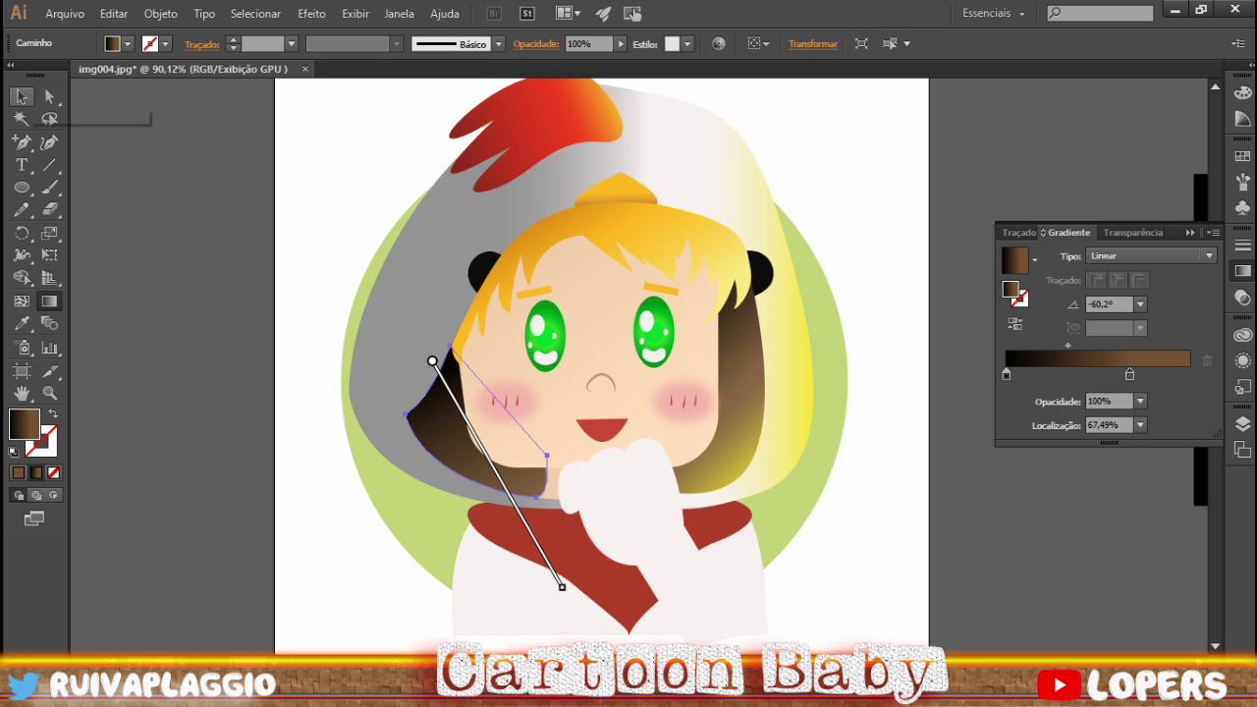
drag(407, 393, 743, 547)
key(ctrl+z)
drag(350, 372, 688, 531)
key(v)
key(ctrl+shift+a)
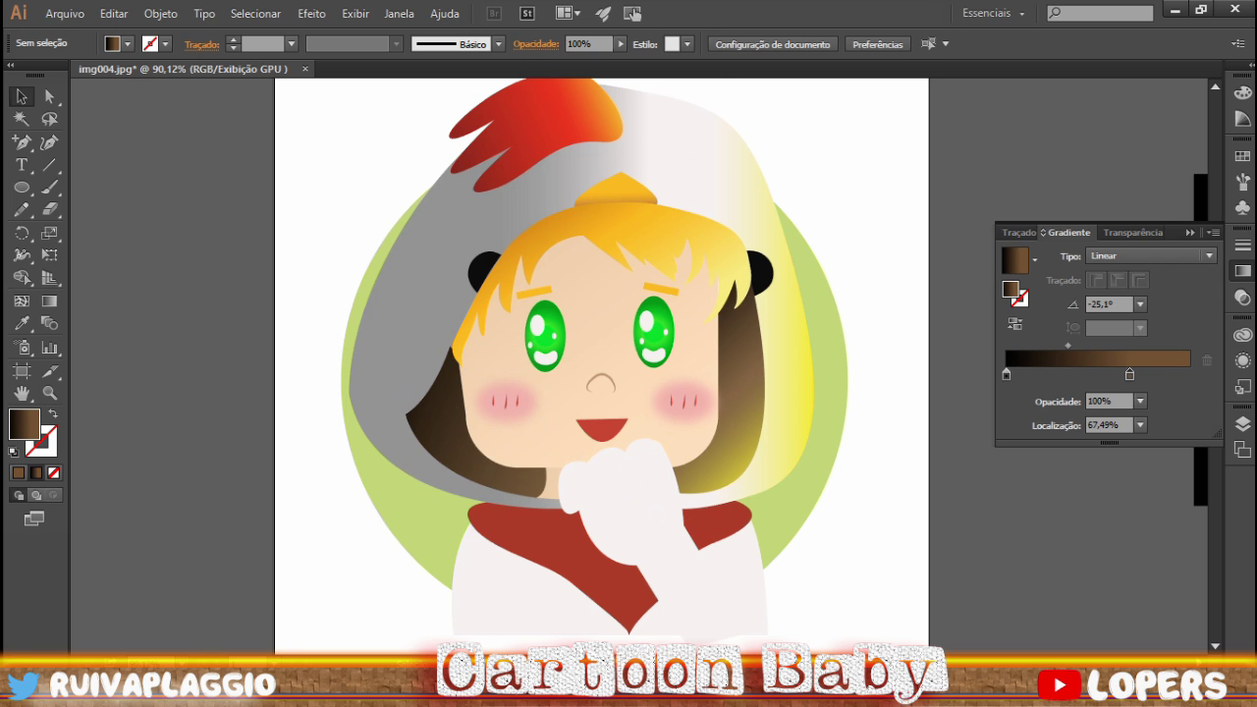
- Fill the raised hand and arm with the grey-white-yellow gradient sampled from the hood
scroll(458, 338, down, 1)
click(609, 446)
key(i)
click(746, 246)
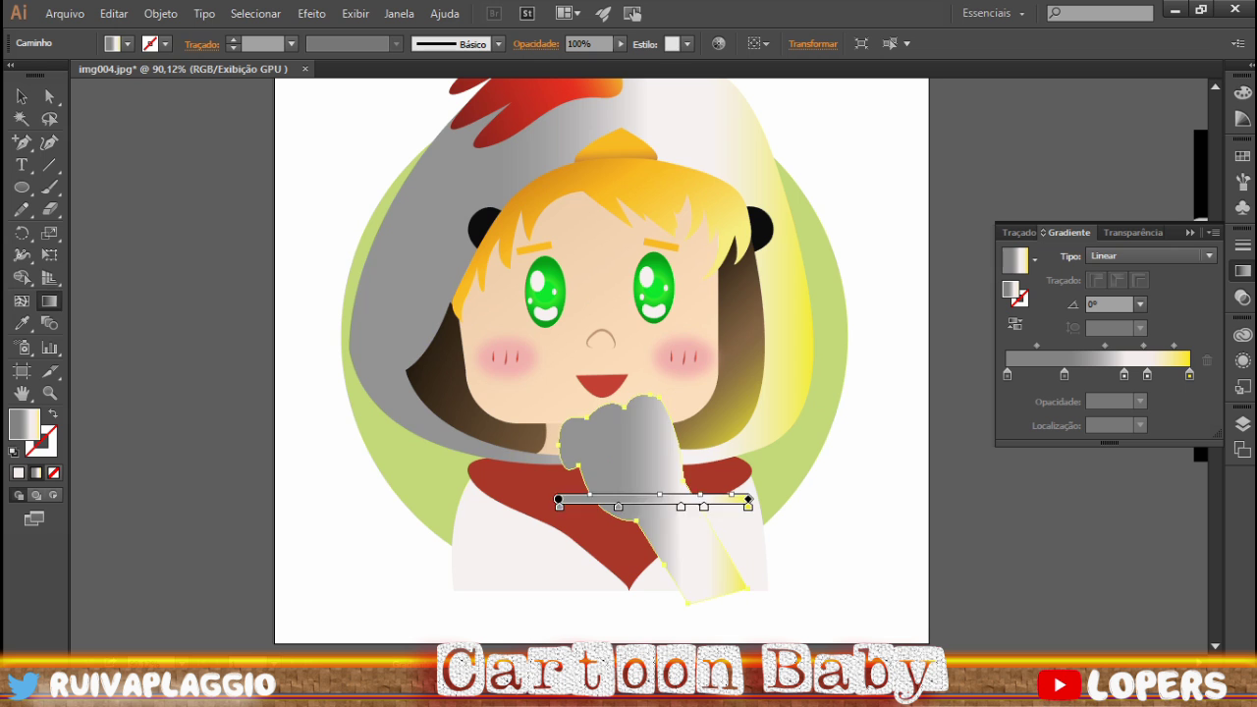
- Redraw the arm's gradient at about 26° across the torso and shift its grey stop closer to the white one
drag(518, 477, 729, 533)
mouse_move(576, 507)
mouse_down()
mouse_move(841, 518)
mouse_move(701, 504)
mouse_move(717, 499)
mouse_up()
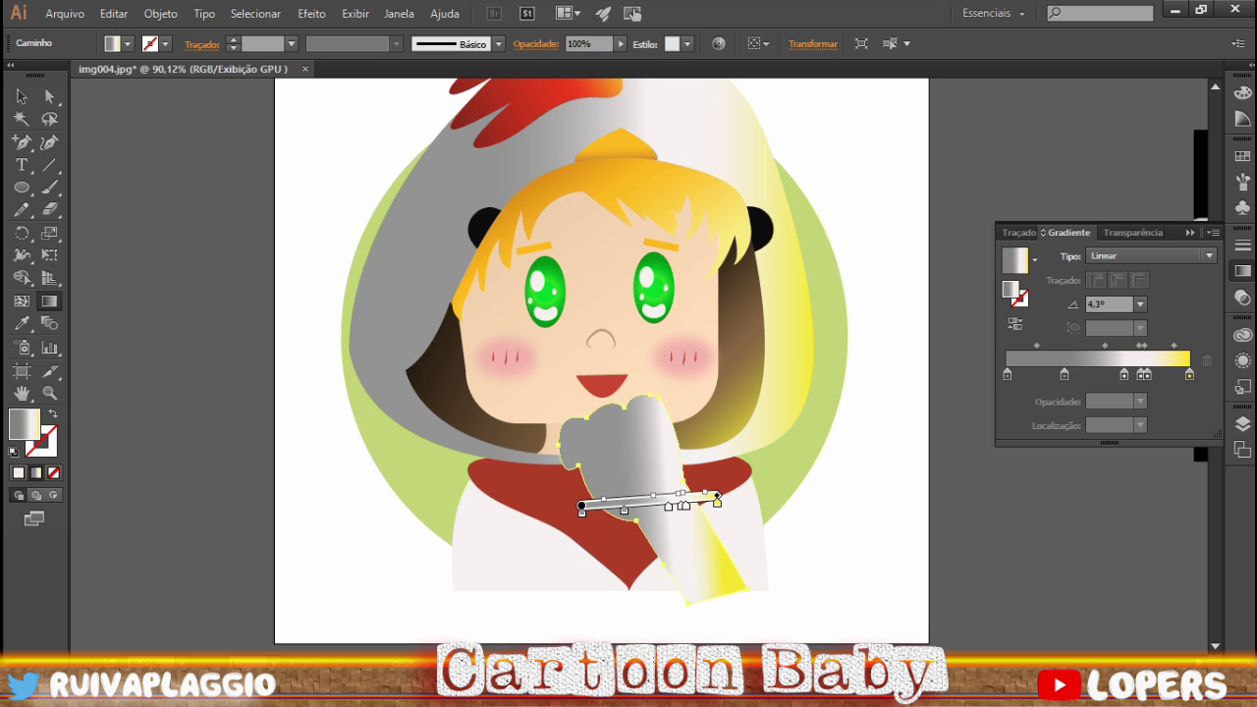
drag(441, 448, 819, 541)
mouse_move(384, 438)
mouse_down()
mouse_move(763, 516)
mouse_move(771, 463)
mouse_up()
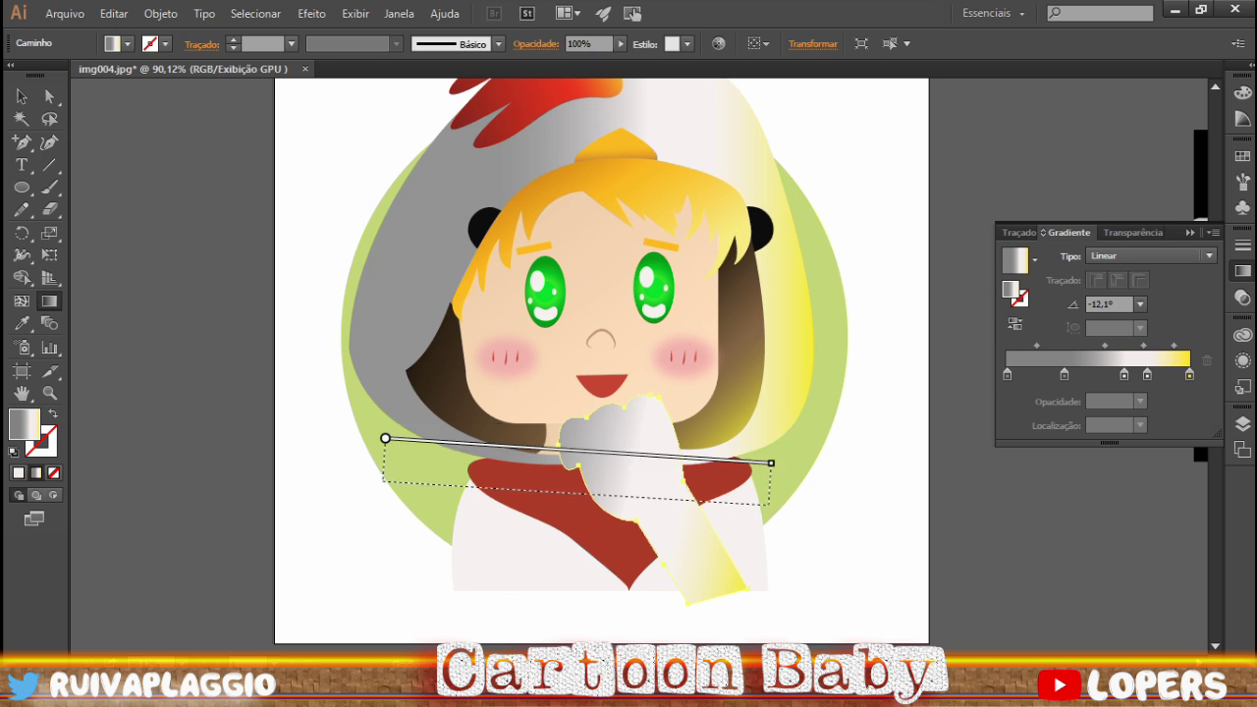
drag(416, 563, 794, 466)
drag(392, 623, 757, 449)
drag(435, 609, 789, 438)
key(ctrl+z)
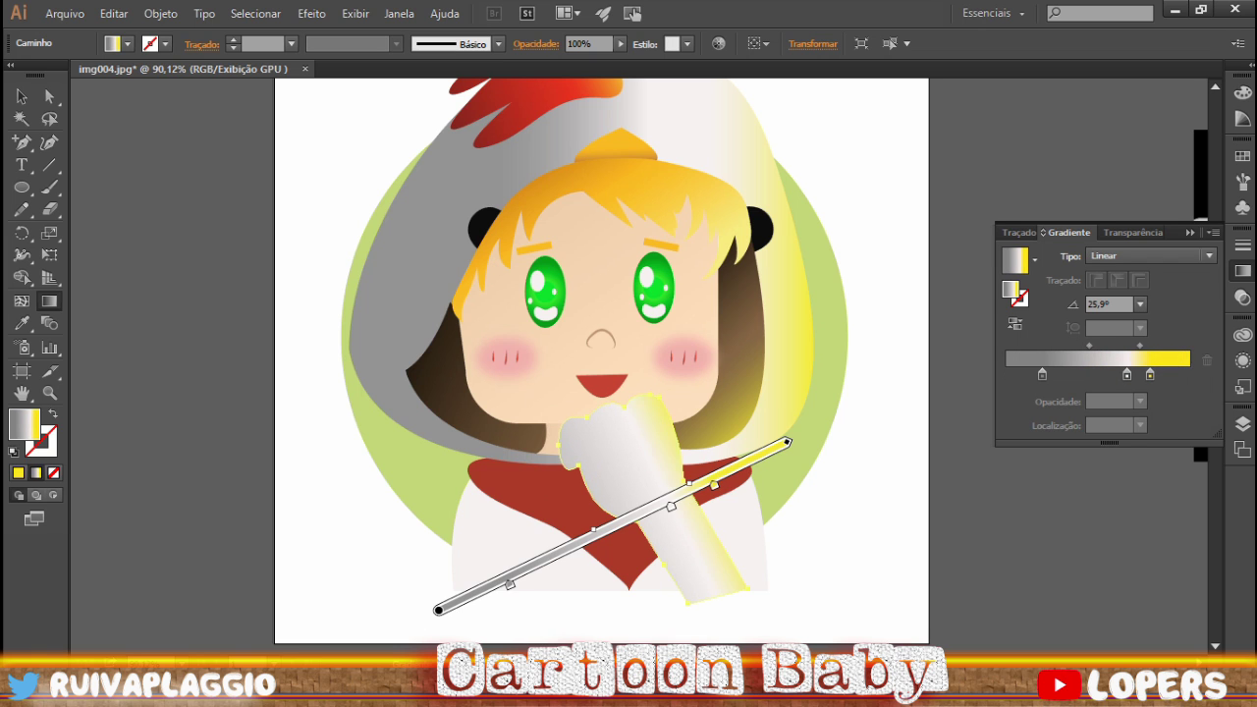
drag(509, 583, 555, 561)
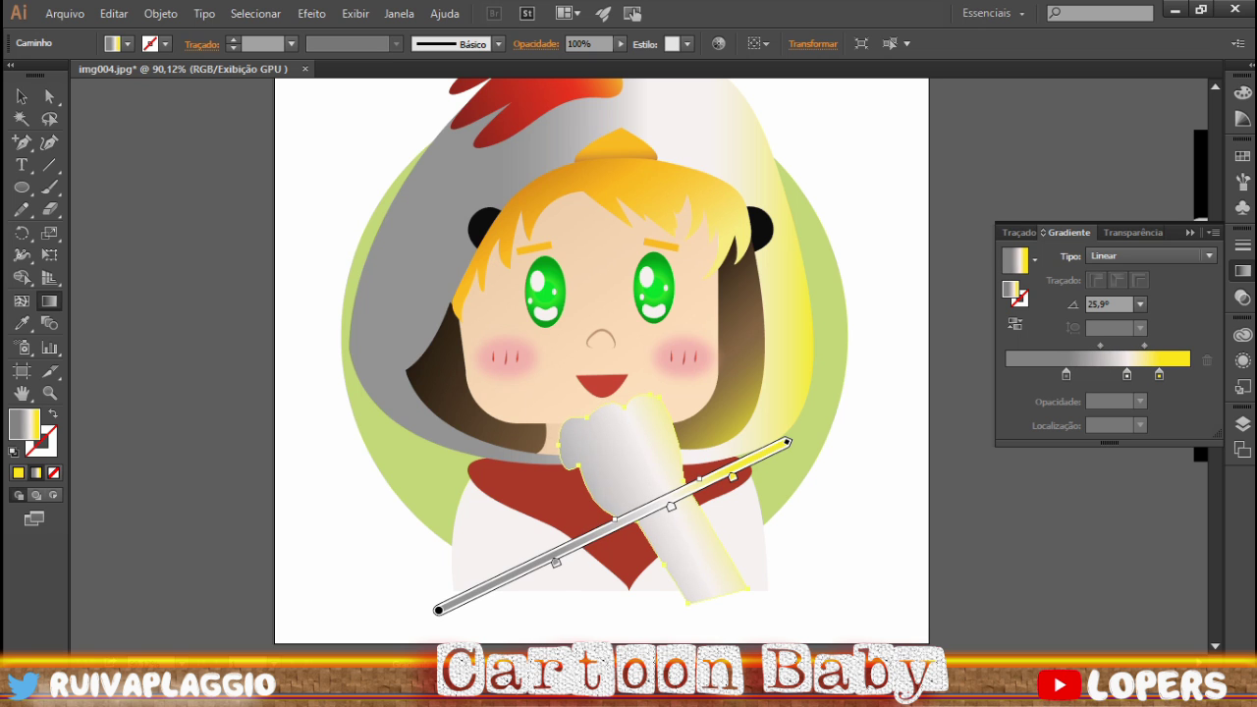
- Apply the grey-white-yellow linear gradient to the body shape
ctrl+click(609, 550)
click(1013, 261)
key(ctrl+shift+a)
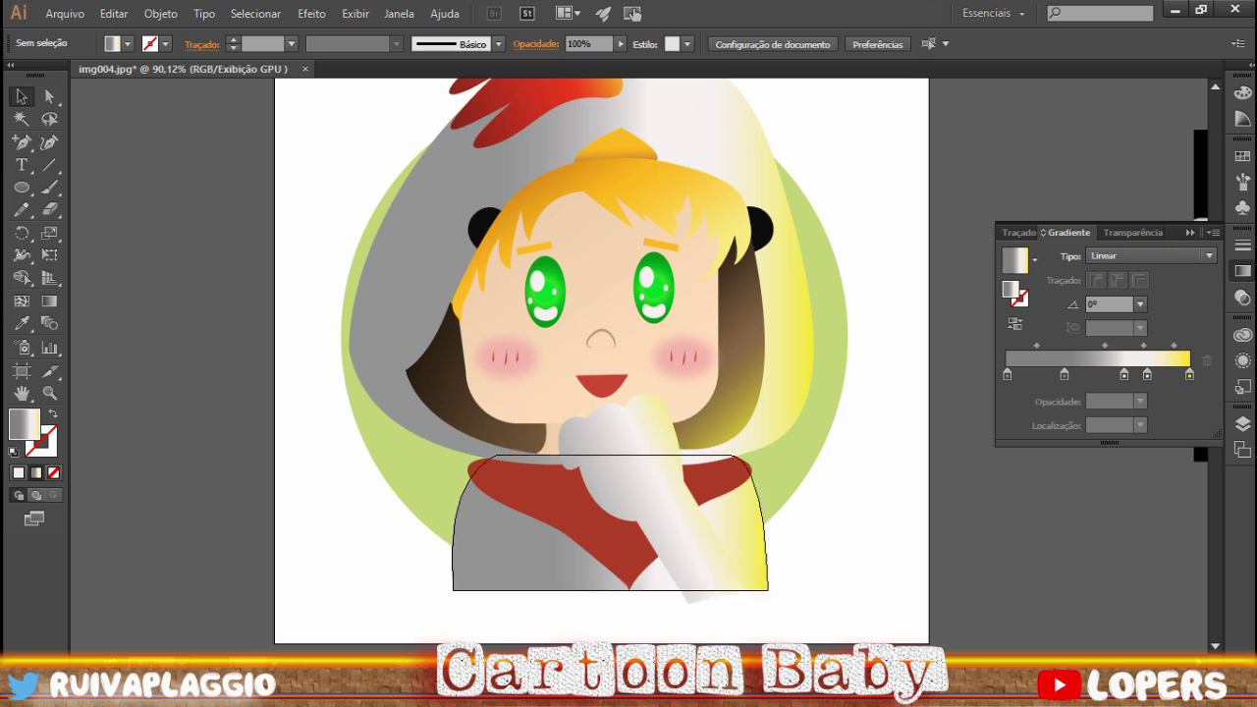
- Redraw the body's gradient at about -8°, stretching it far beyond both sides of the shape so the grey is softer
ctrl+click(609, 550)
key(g)
drag(772, 523, 855, 523)
drag(609, 524, 541, 523)
mouse_move(381, 524)
mouse_down()
mouse_move(367, 522)
mouse_move(373, 576)
mouse_move(330, 481)
mouse_move(926, 570)
mouse_up()
mouse_move(331, 483)
mouse_down()
mouse_move(187, 471)
mouse_move(361, 496)
mouse_up()
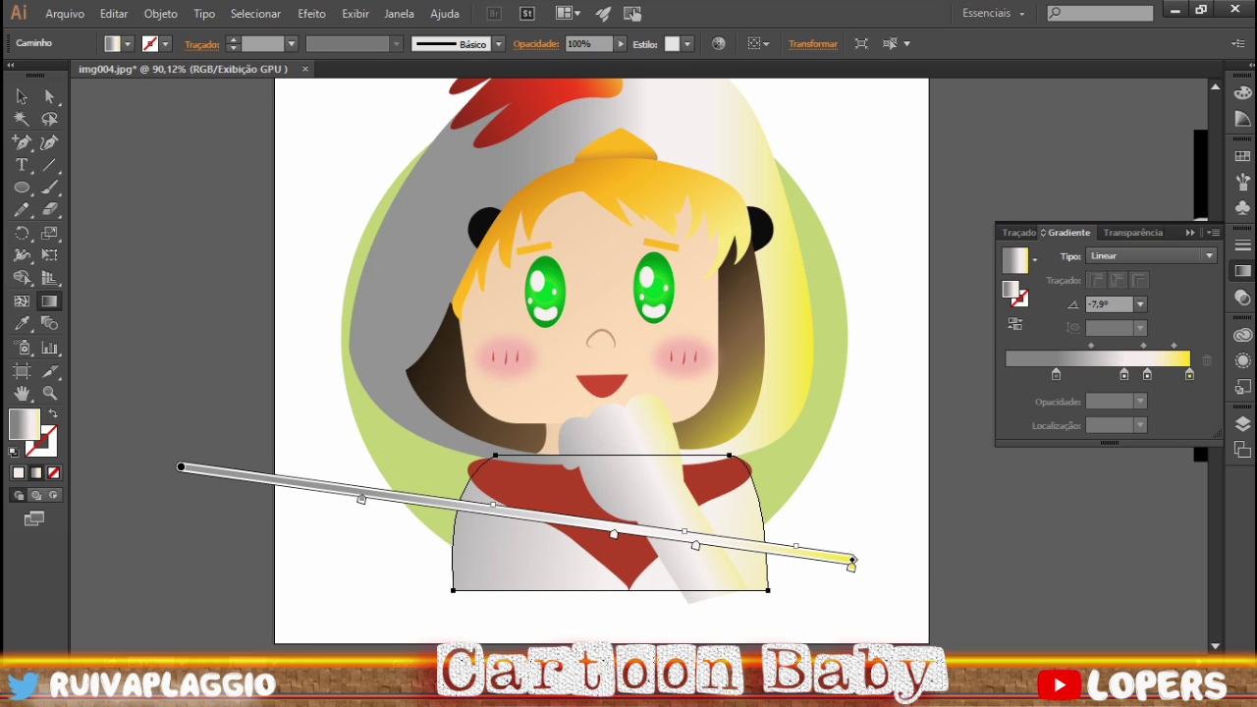
drag(181, 467, 146, 461)
key(v)
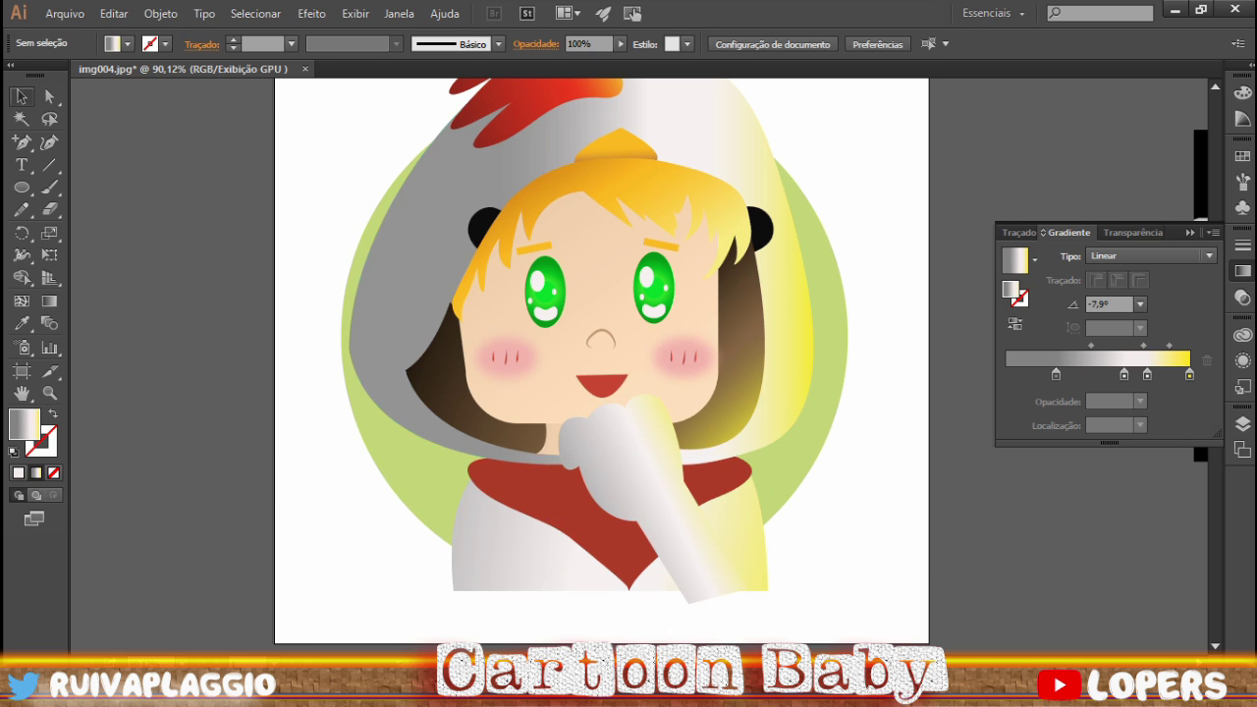
- Fill the scarf with the crest's dark red to yellow gradient and move the red stop to about 76%
click(530, 496)
key(i)
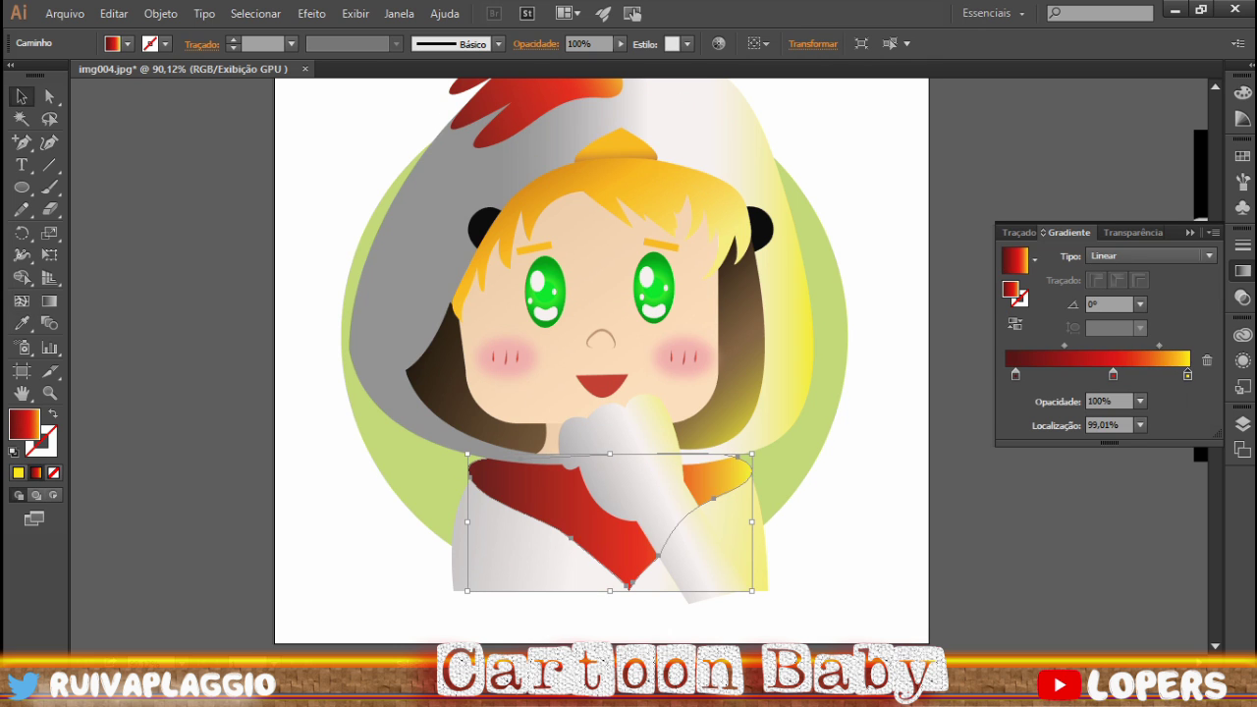
drag(1112, 374, 1146, 374)
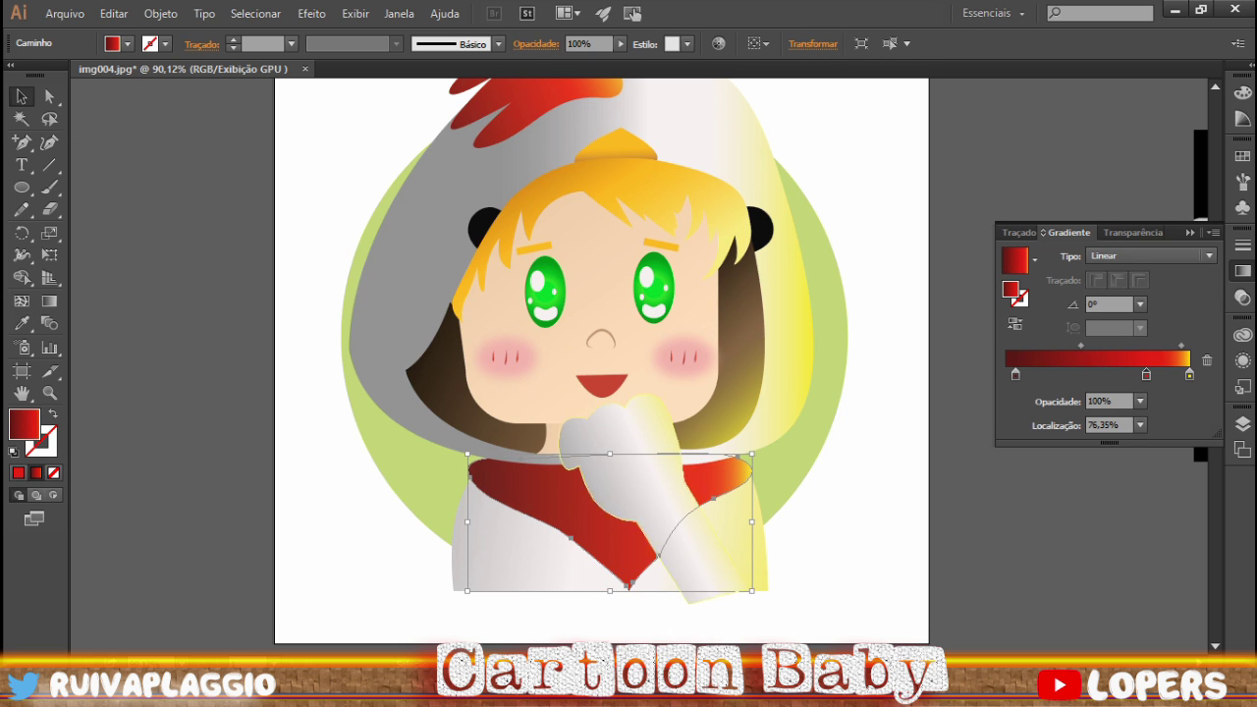
- Select the body, the arm and the green background circle together and open the Pathfinder options
click(491, 559)
scroll(600, 361, down, 1)
shift+click(702, 549)
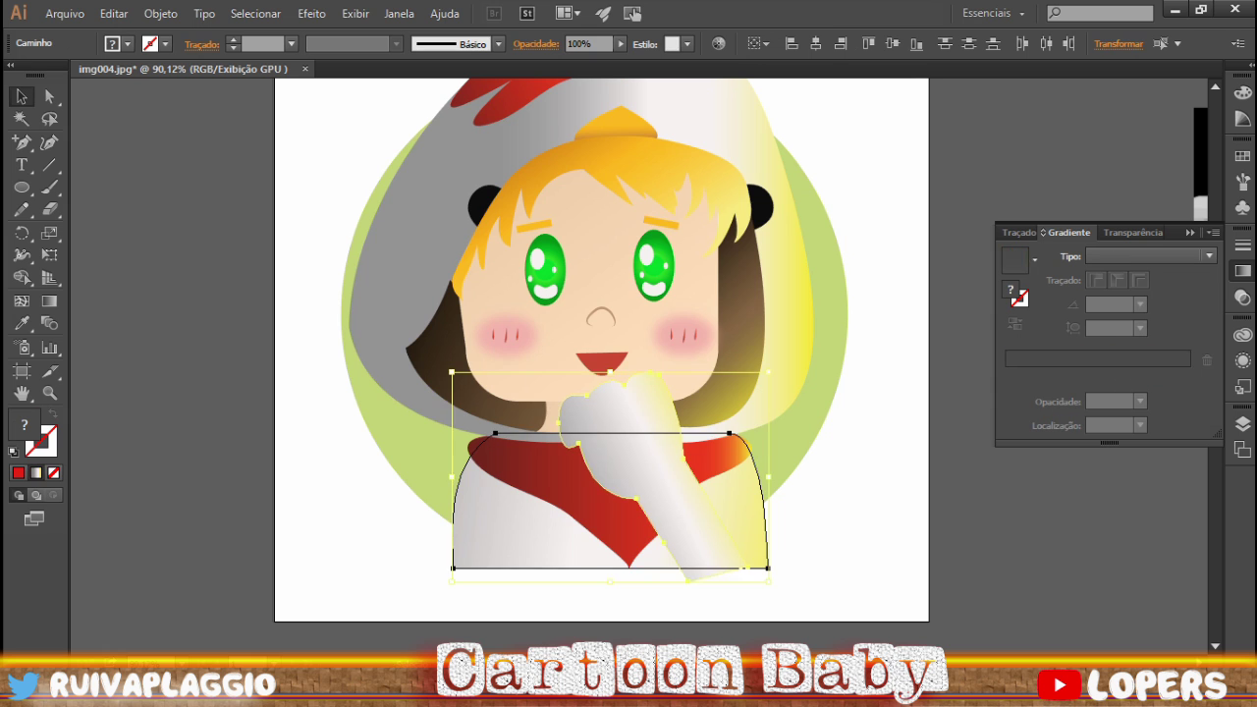
click(393, 294)
click(399, 13)
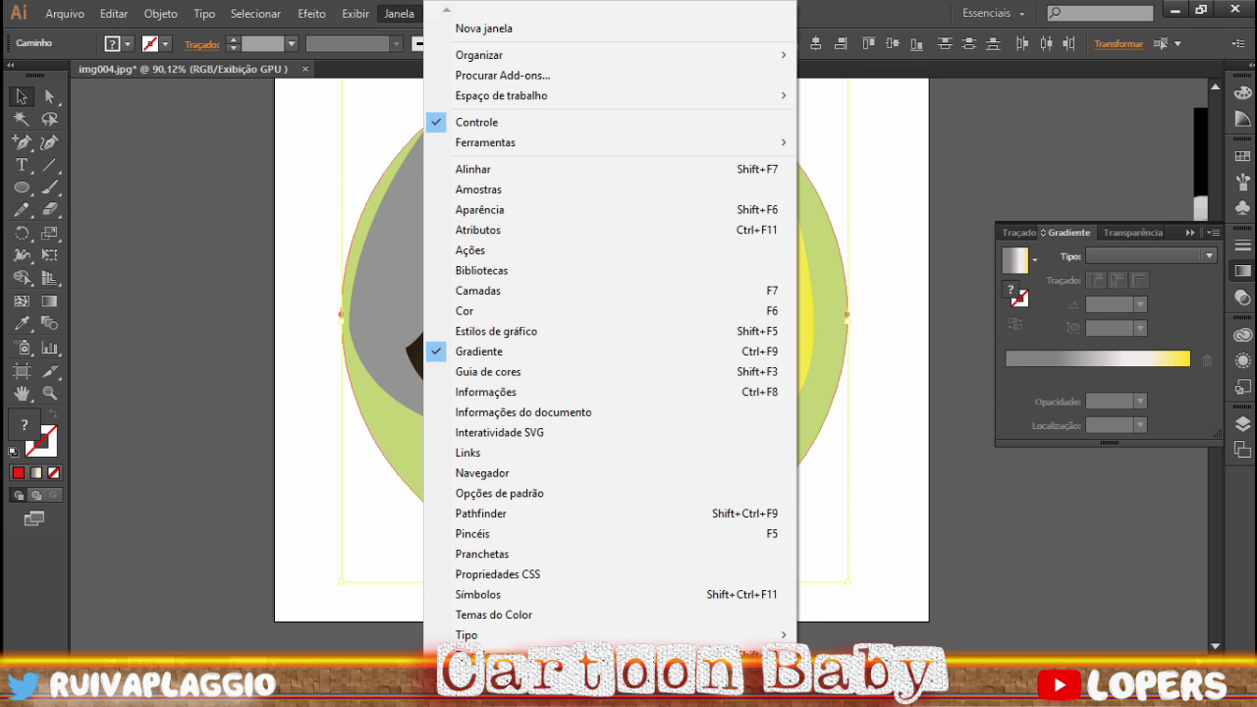
click(481, 513)
- Try working on copies of the body, arm and green circle placed outside the artboard
click(609, 510)
click(688, 412)
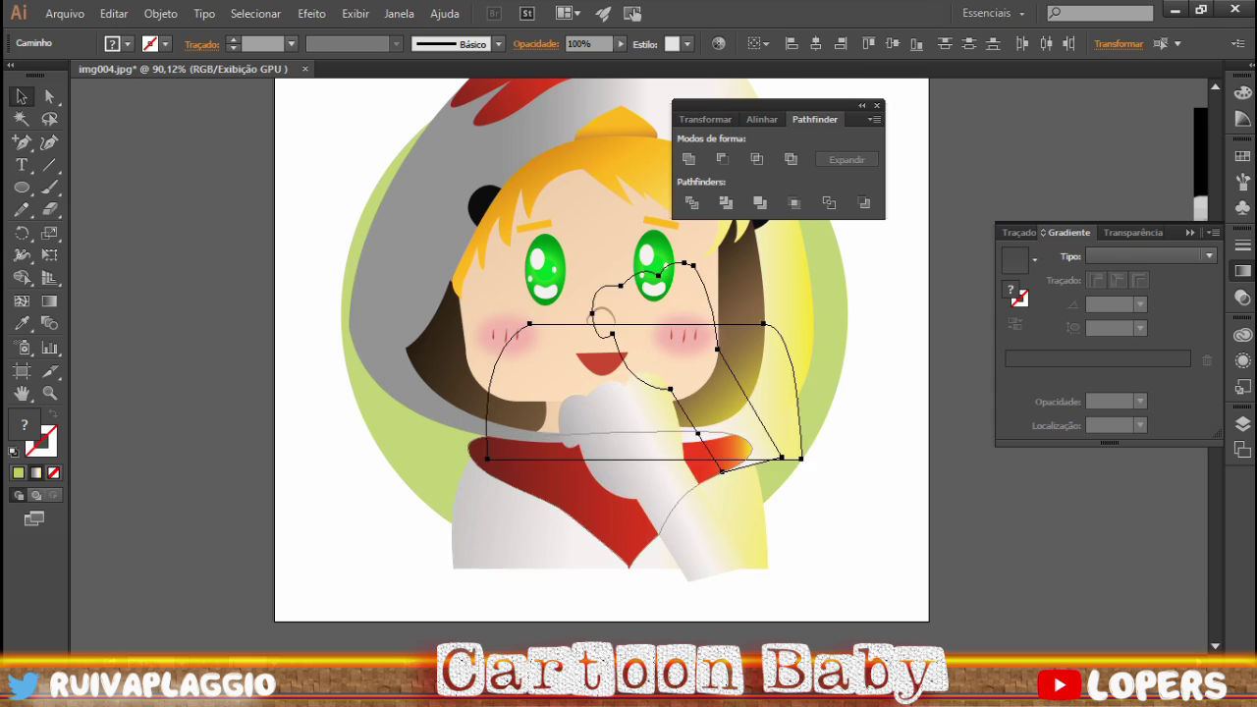
click(549, 393)
drag(638, 373, 868, 468)
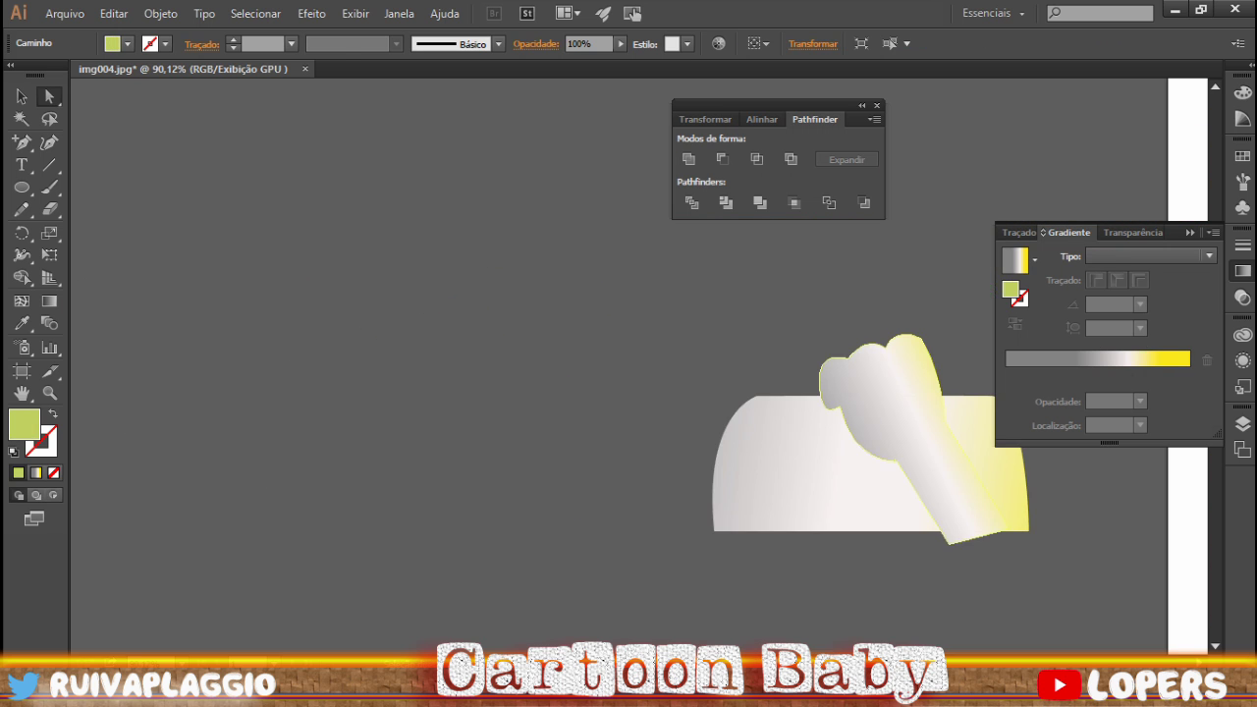
key(ctrl+0)
key(v)
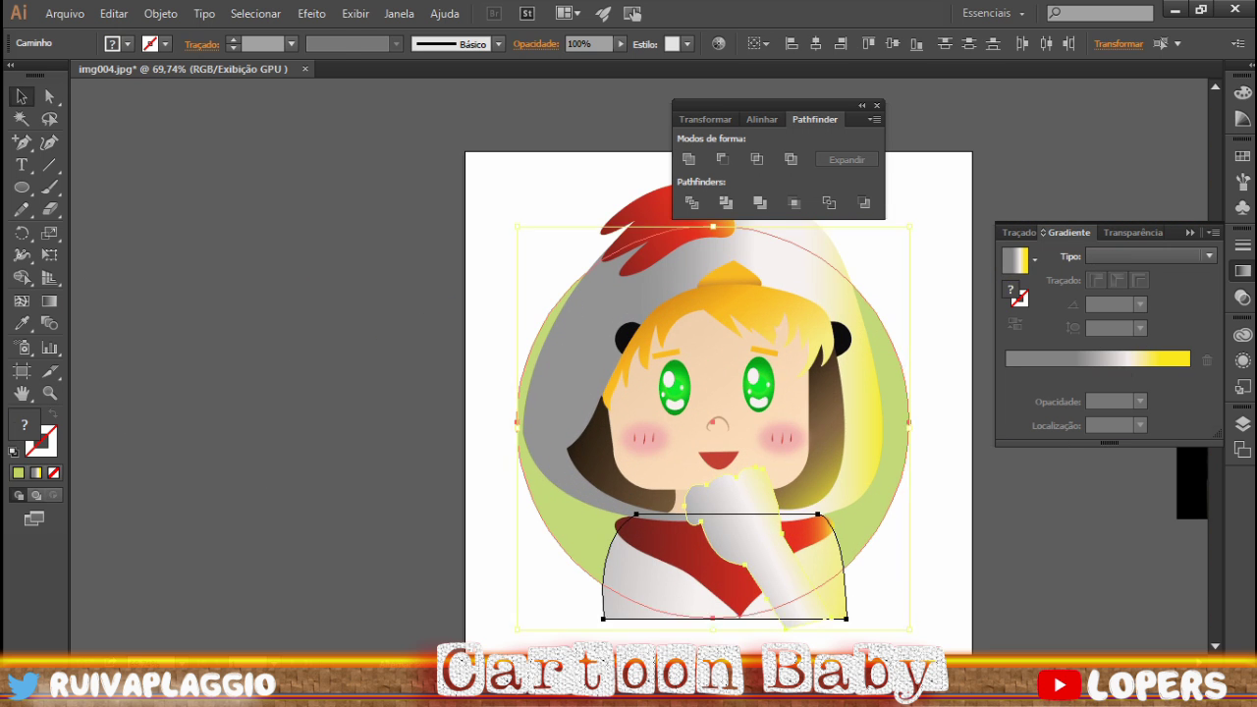
scroll(628, 393, left, 5)
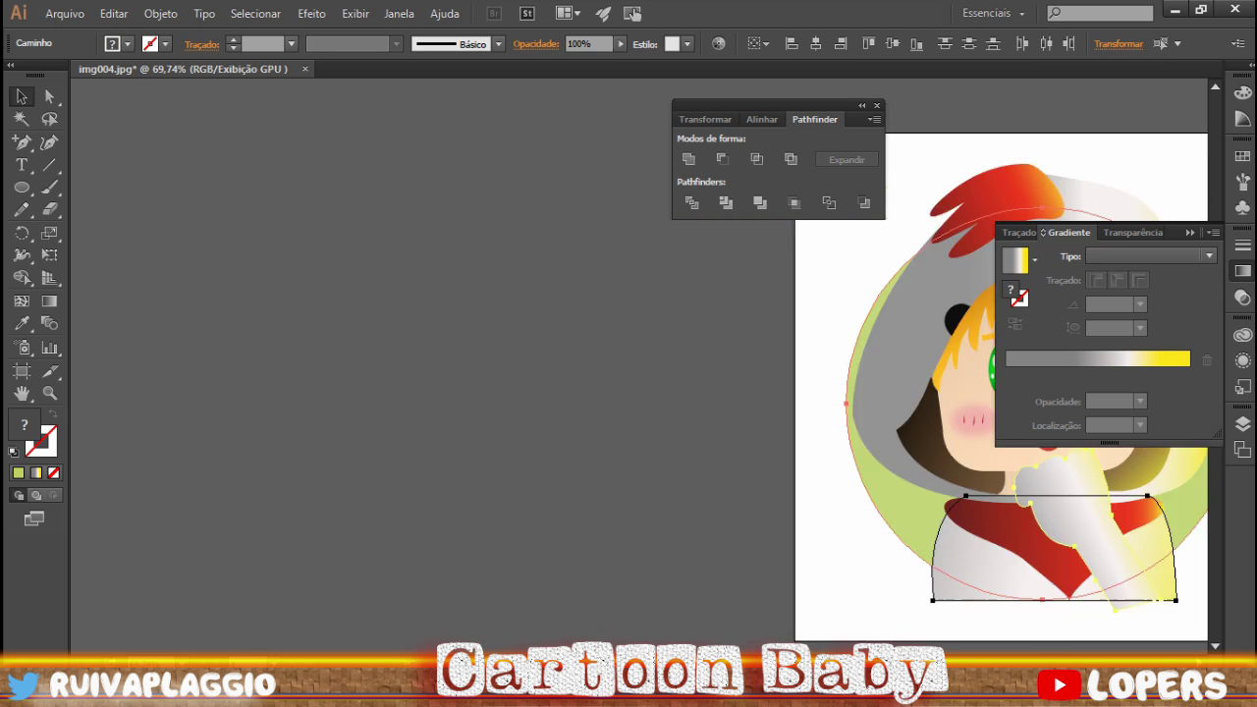
scroll(628, 393, left, 7)
click(638, 511)
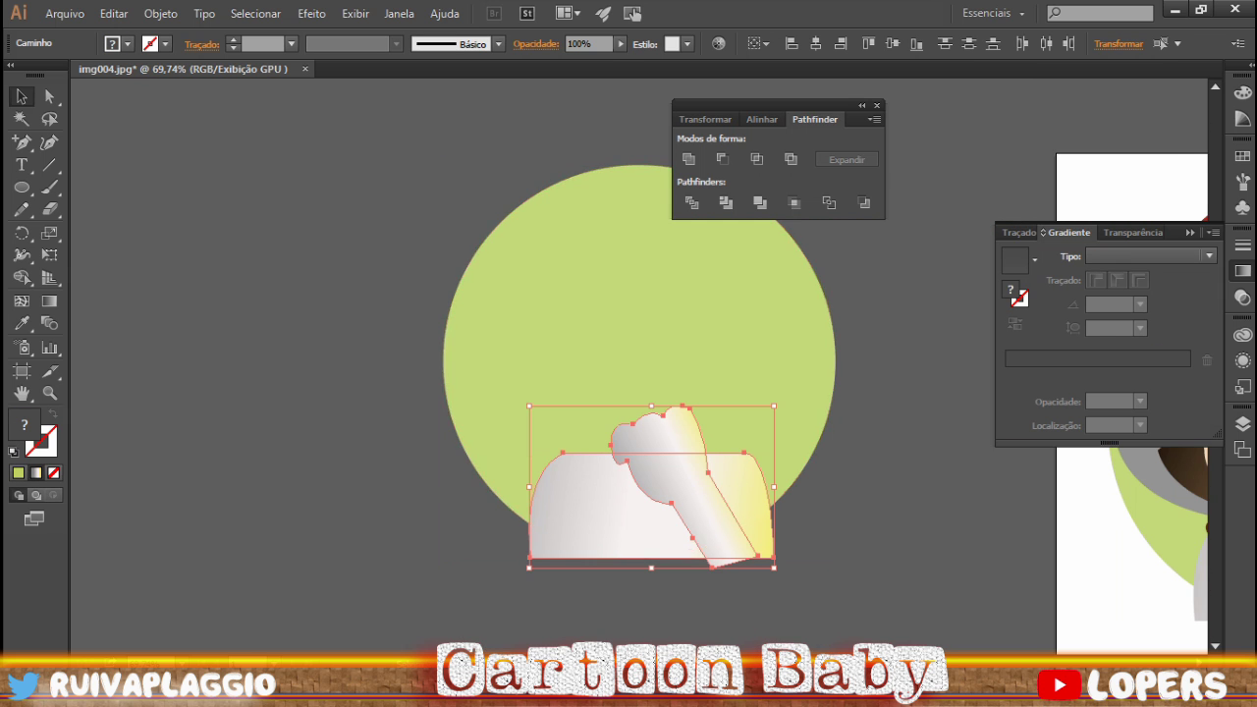
- Bring the copied green circle in front of the copied body and arm
scroll(680, 547, up, 4)
right_click(330, 259)
mouse_move(471, 518)
click(85, 583)
right_click(416, 216)
click(443, 364)
key(ctrl+z)
right_click(258, 104)
click(550, 433)
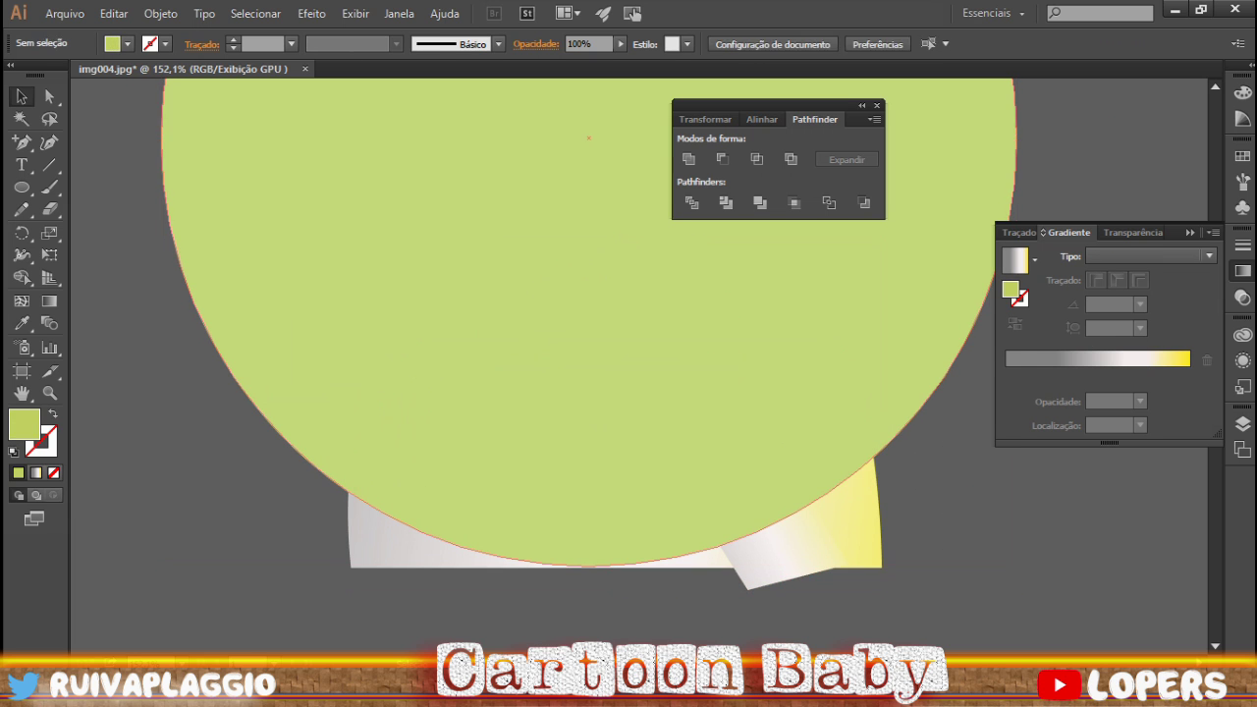
- Try to make a clipping mask from the copied circle, body and arm
key(ctrl+a)
key(ctrl+7)
key(ctrl+shift+a)
click(526, 337)
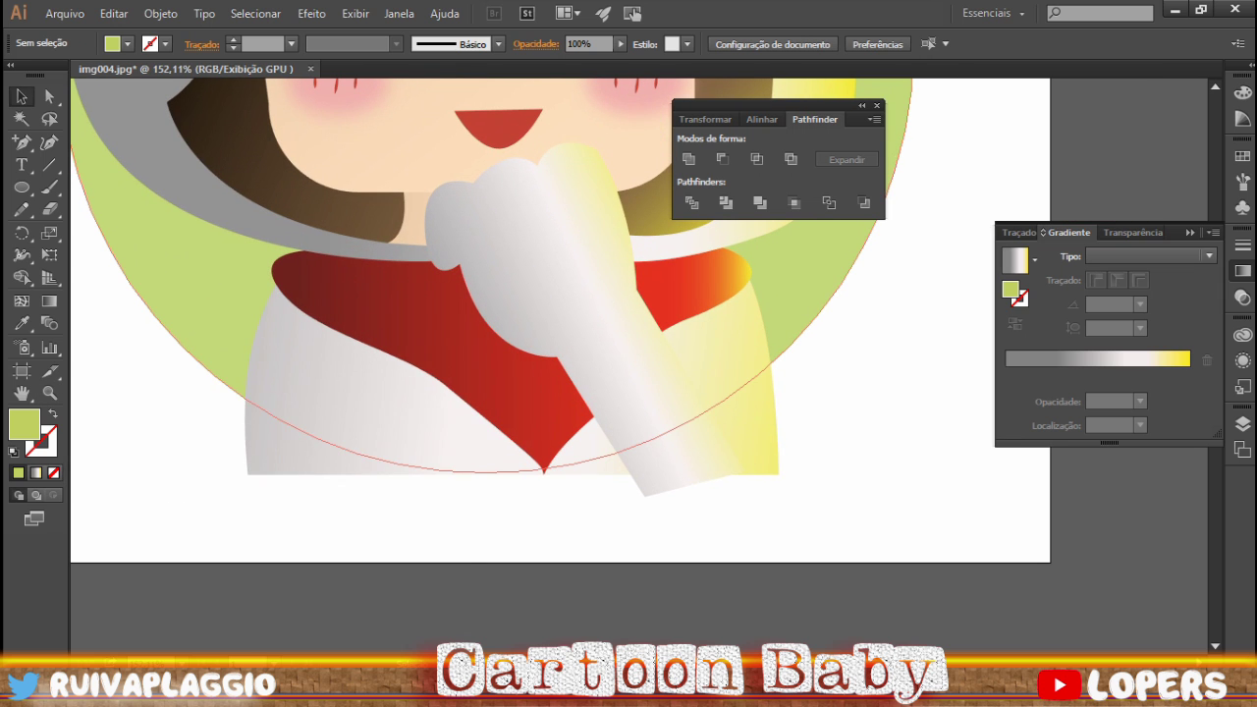
- Move the original green circle's layer, Camada 16, above Camada 10 so it covers the body and arm
right_click(229, 359)
click(496, 553)
drag(491, 295, 632, 338)
click(1242, 424)
scroll(1109, 496, down, 5)
drag(1115, 541, 1114, 433)
- Try clipping the body and arm with the only green circle, and undo the mask
key(ctrl+a)
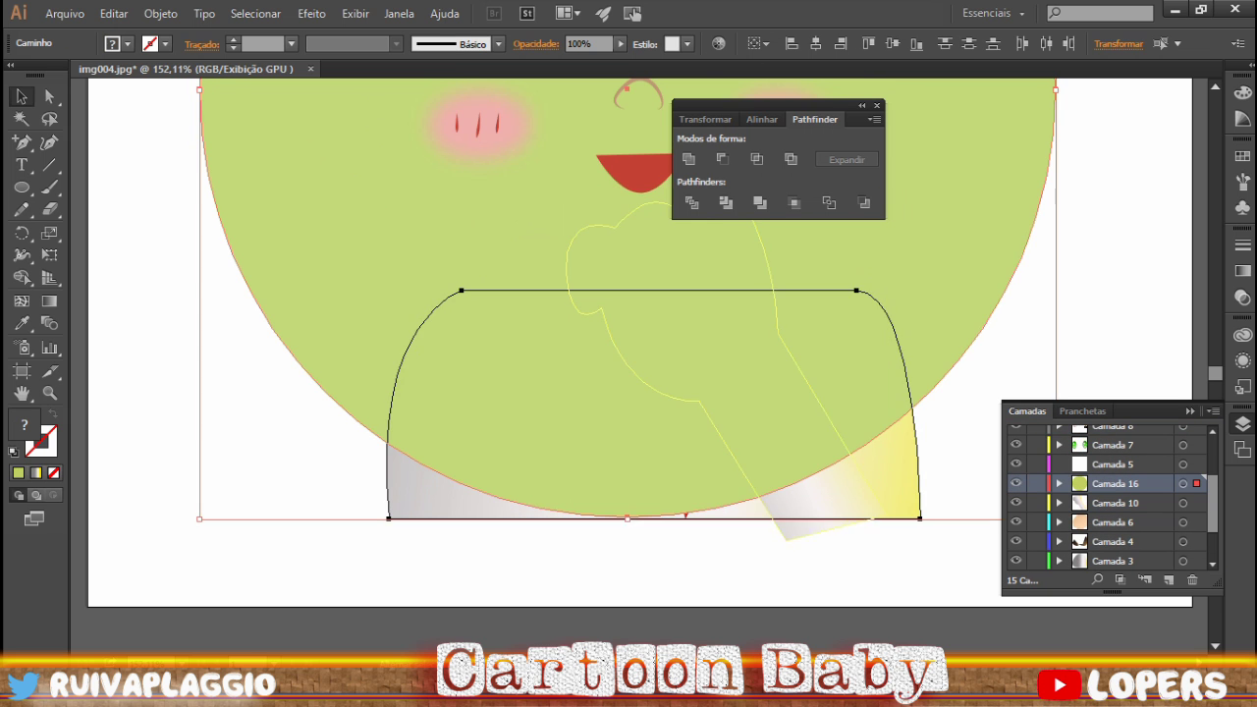
key(ctrl+7)
key(ctrl+shift+a)
scroll(628, 343, down, 5)
scroll(629, 344, up, 1)
scroll(1109, 496, down, 2)
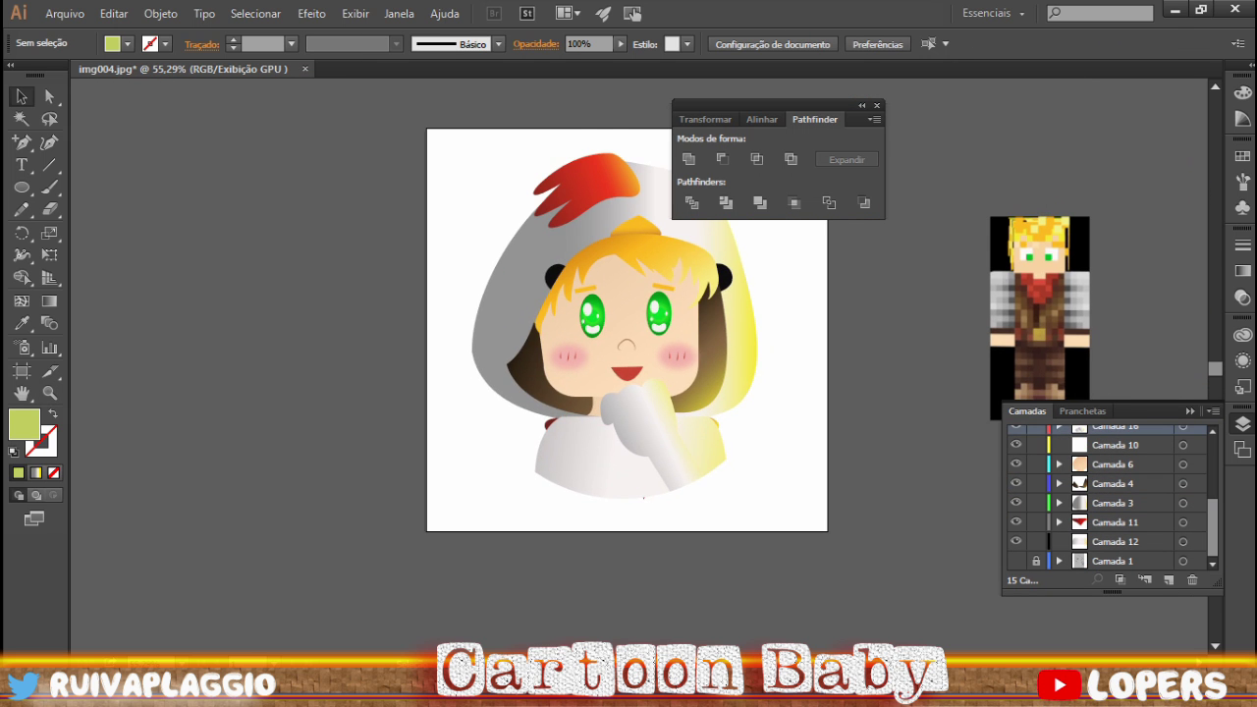
key(ctrl+z)
key(ctrl+z)
key(ctrl+z)
key(ctrl+shift+z)
- Put a copy of the green circle beside the artboard and clip the body and arm with the original circle
drag(622, 392, 257, 393)
key(ctrl+7)
key(ctrl+shift+a)
- Place the spare green circle back over the artwork in its own layer, Camada 17, and send it behind the character layers
click(256, 353)
key(ctrl+shift+a)
click(251, 361)
drag(251, 361, 621, 366)
key(ctrl+7)
key(ctrl+alt+7)
key(ctrl+7)
scroll(1112, 496, up, 1)
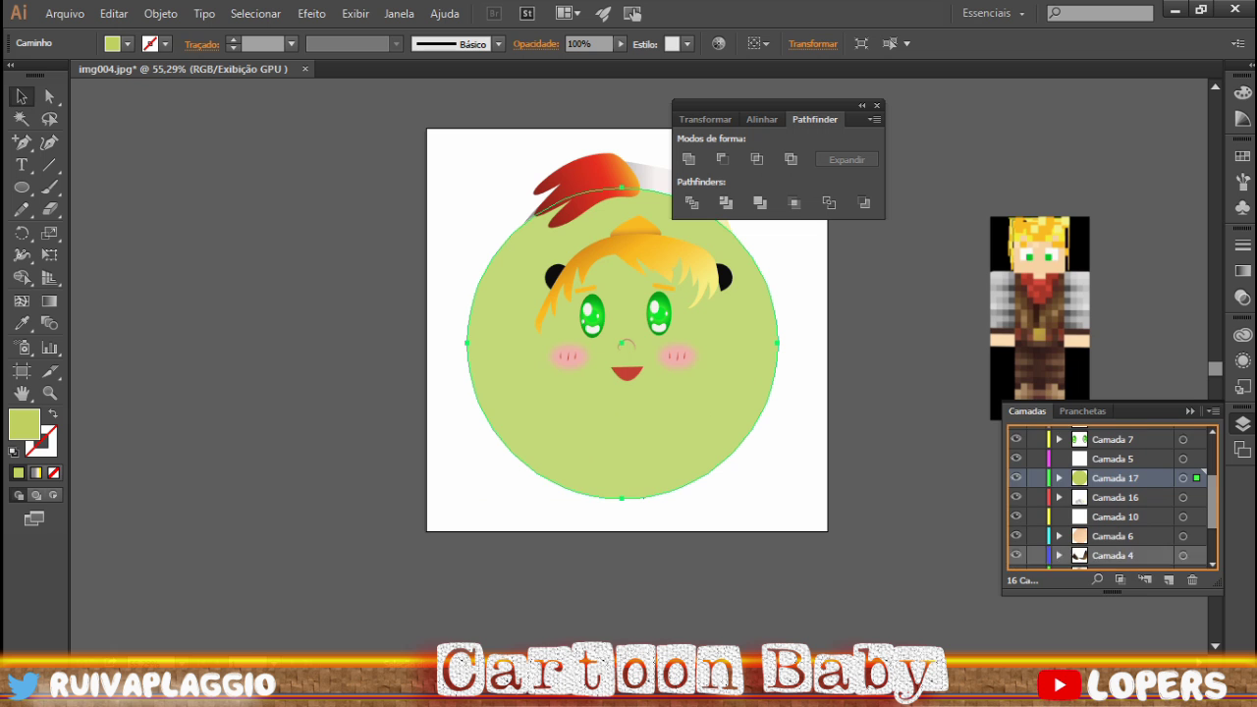
key(ctrl+alt+7)
key(ctrl+shift+a)
key(ctrl+plus)
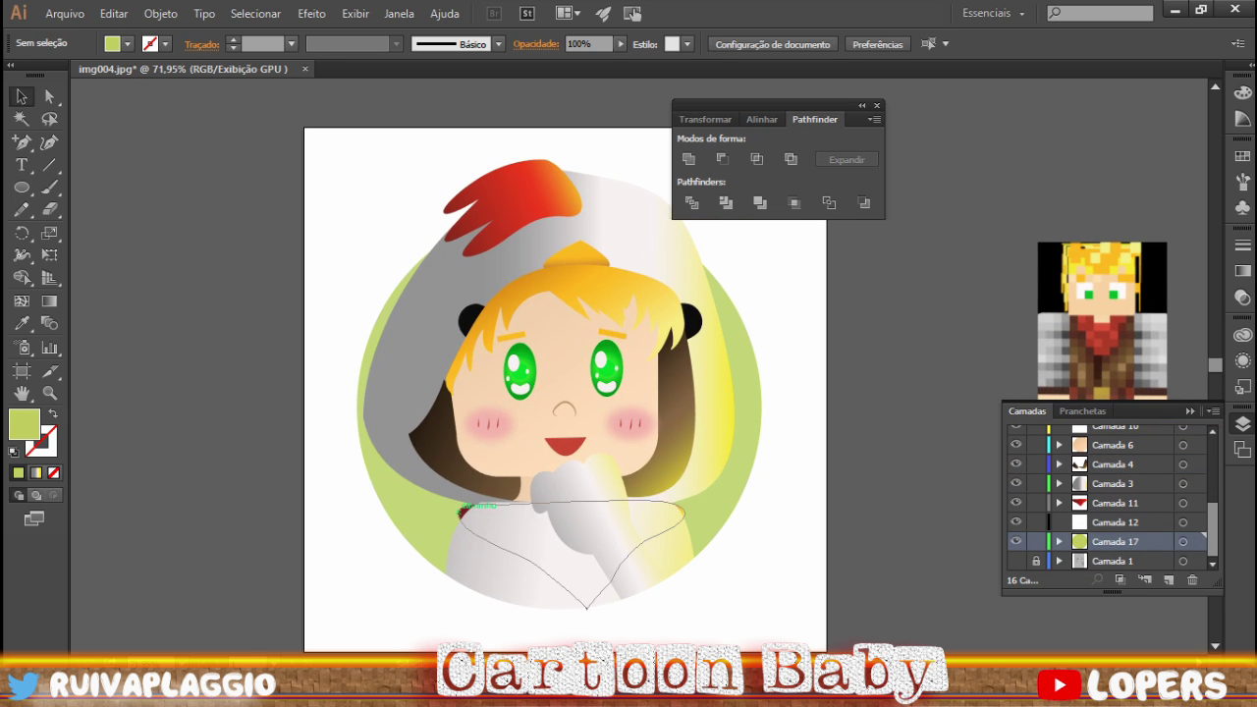
- Move the scarf's layer, Camada 11, into Camada 16 above the clipping group
click(461, 509)
key(ctrl+7)
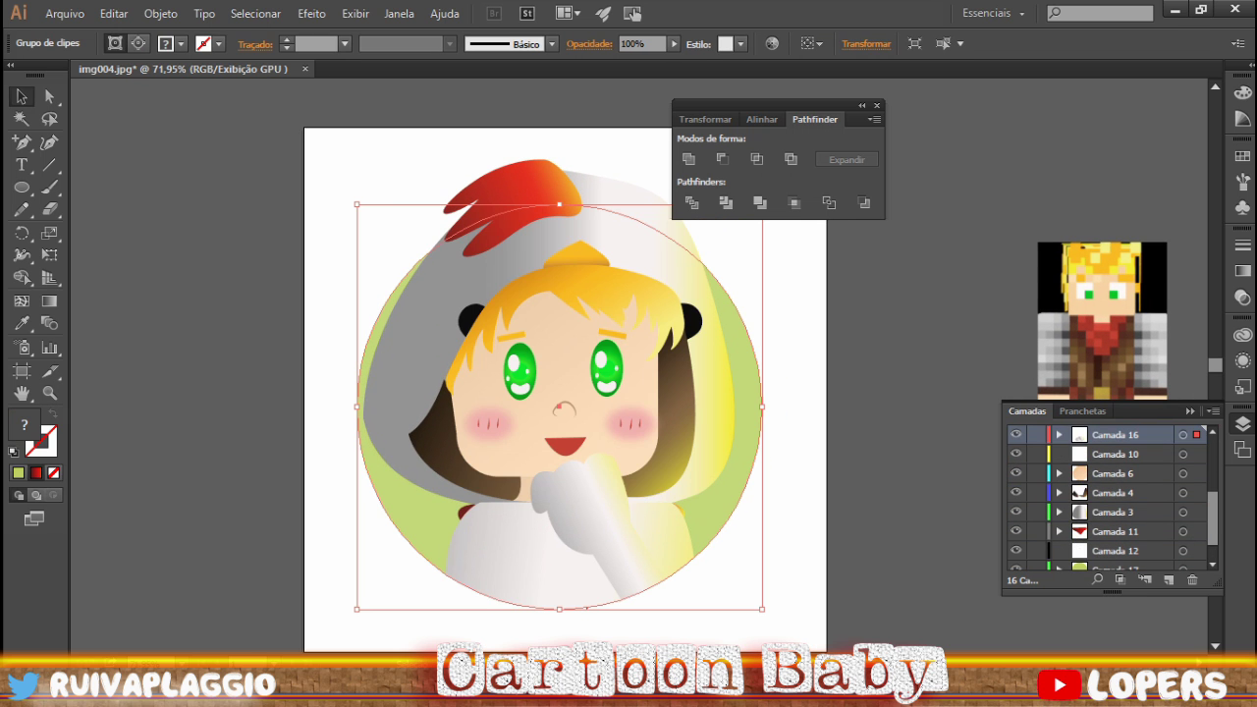
drag(1115, 531, 1114, 438)
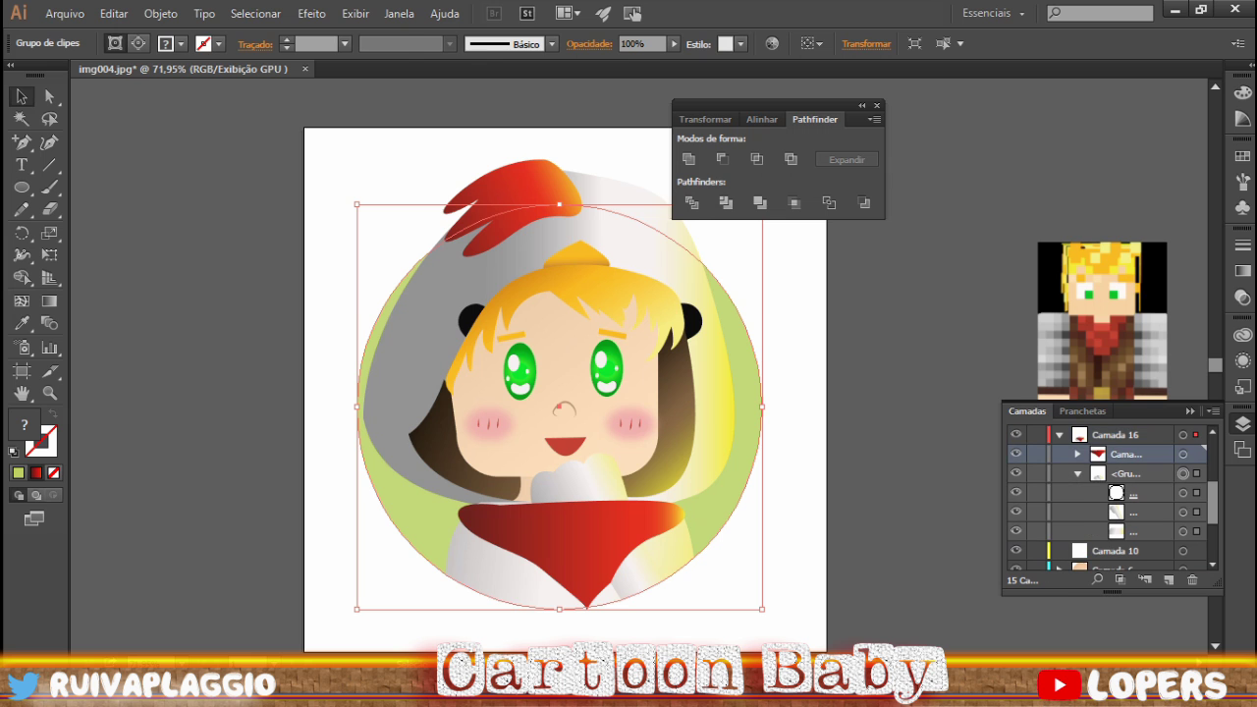
click(1183, 453)
right_click(674, 383)
key(Escape)
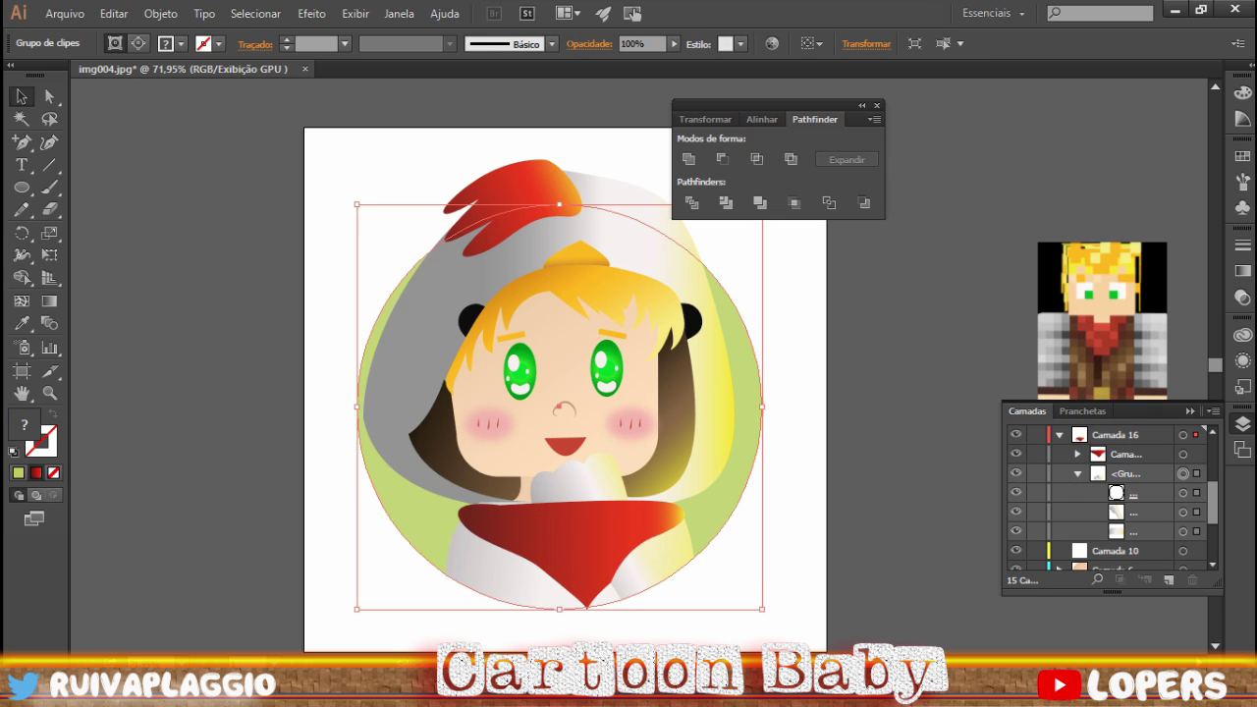
right_click(711, 381)
click(757, 379)
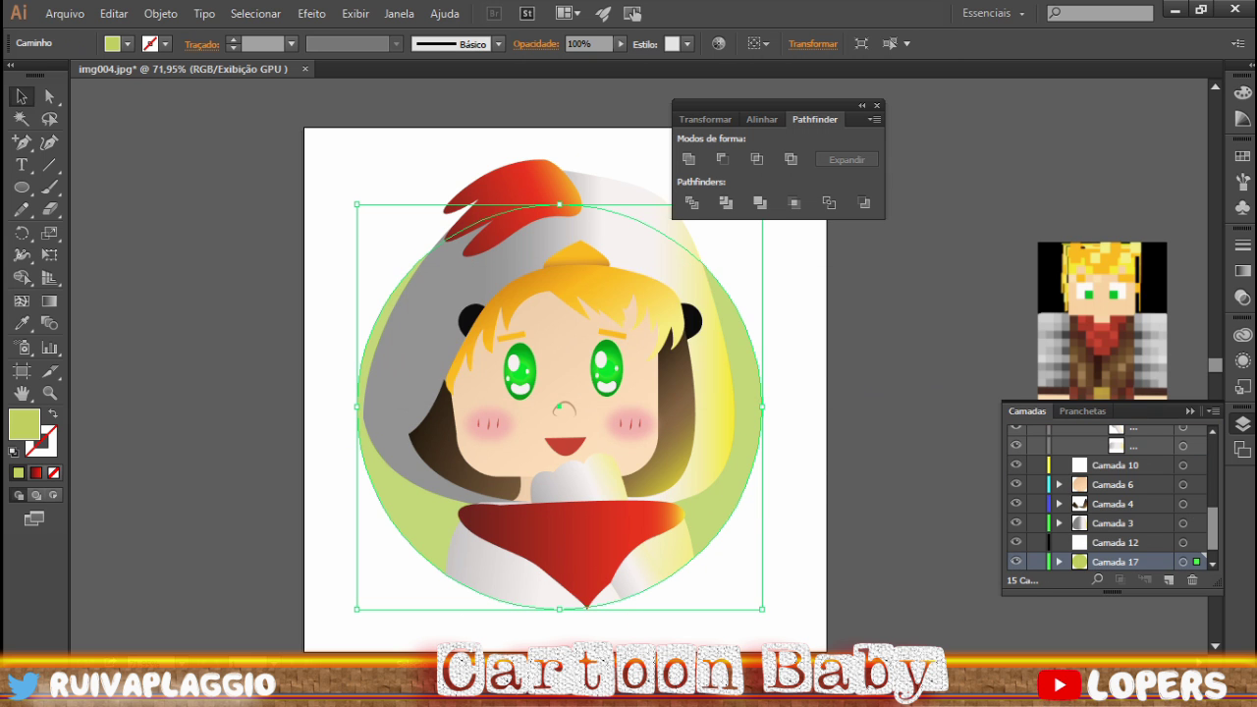
right_click(701, 230)
click(765, 315)
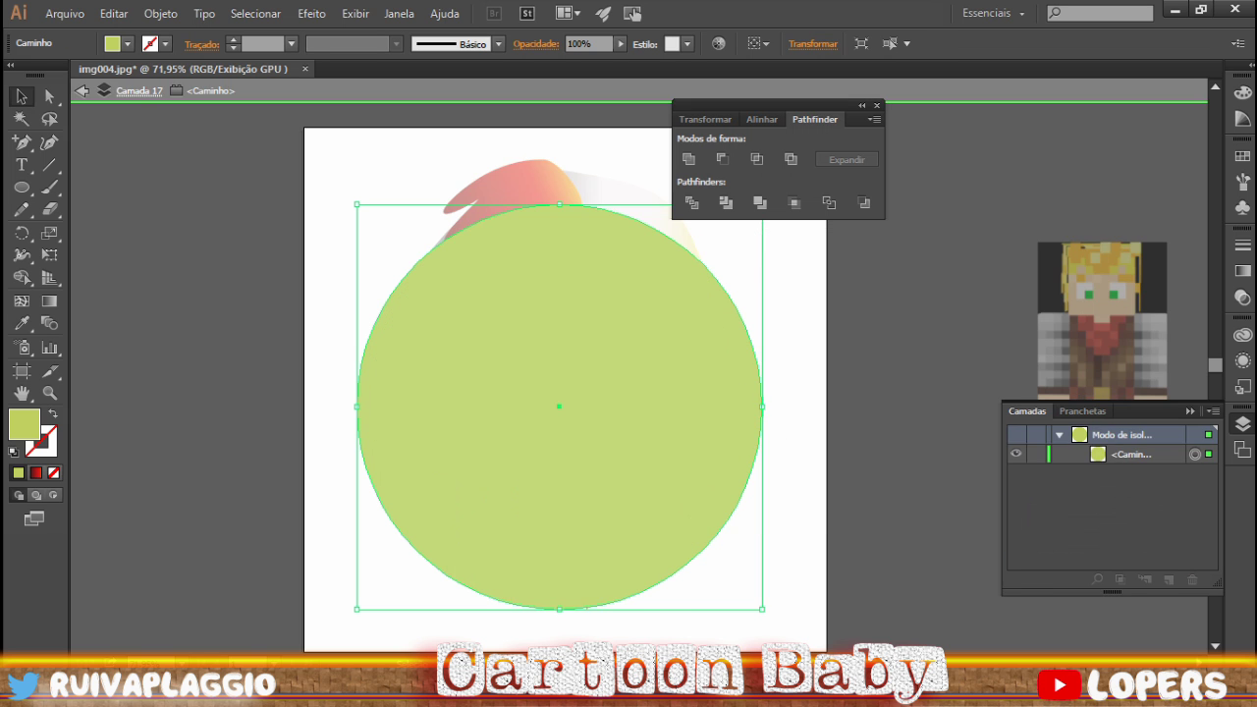
key(Escape)
- Take the arm path out of the clipping group and place it above the scarf in Camada 16
click(561, 555)
key(z)
drag(560, 555, 663, 453)
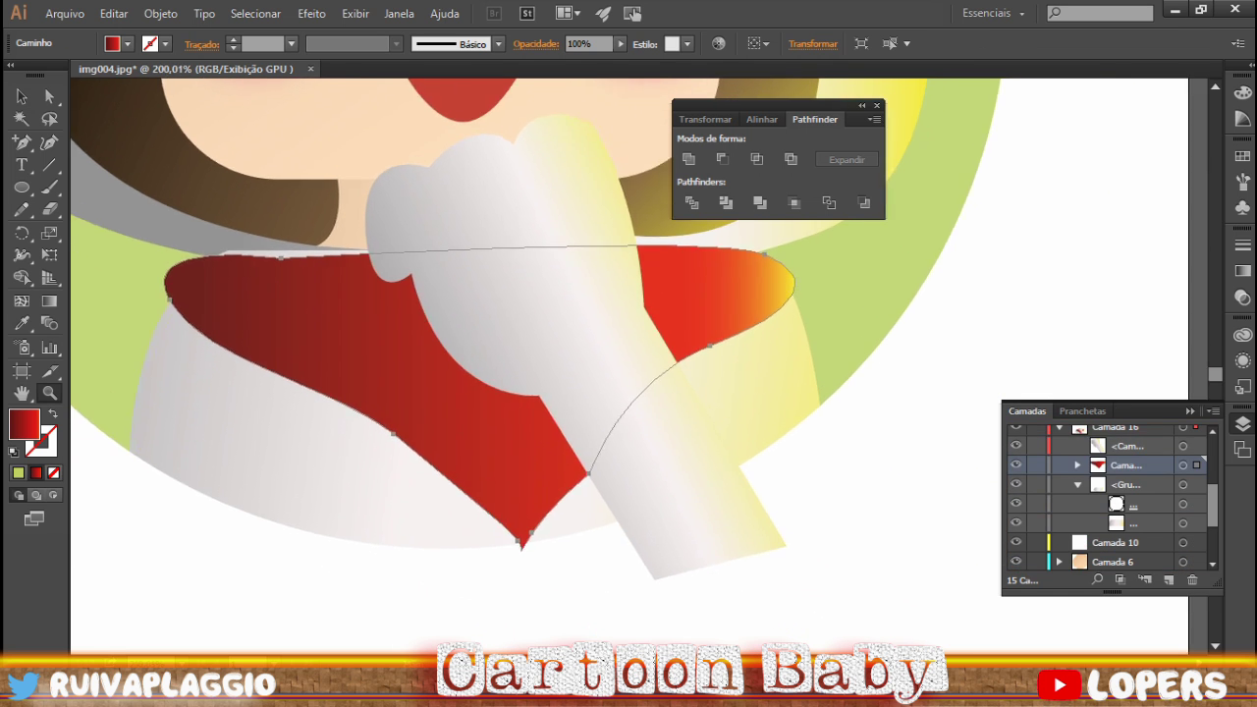
- Reshape the arm's lower end by moving its corner anchors inside the circle's edge and curving the segment between them
key(a)
click(790, 542)
drag(790, 542, 617, 516)
scroll(617, 516, up, 3)
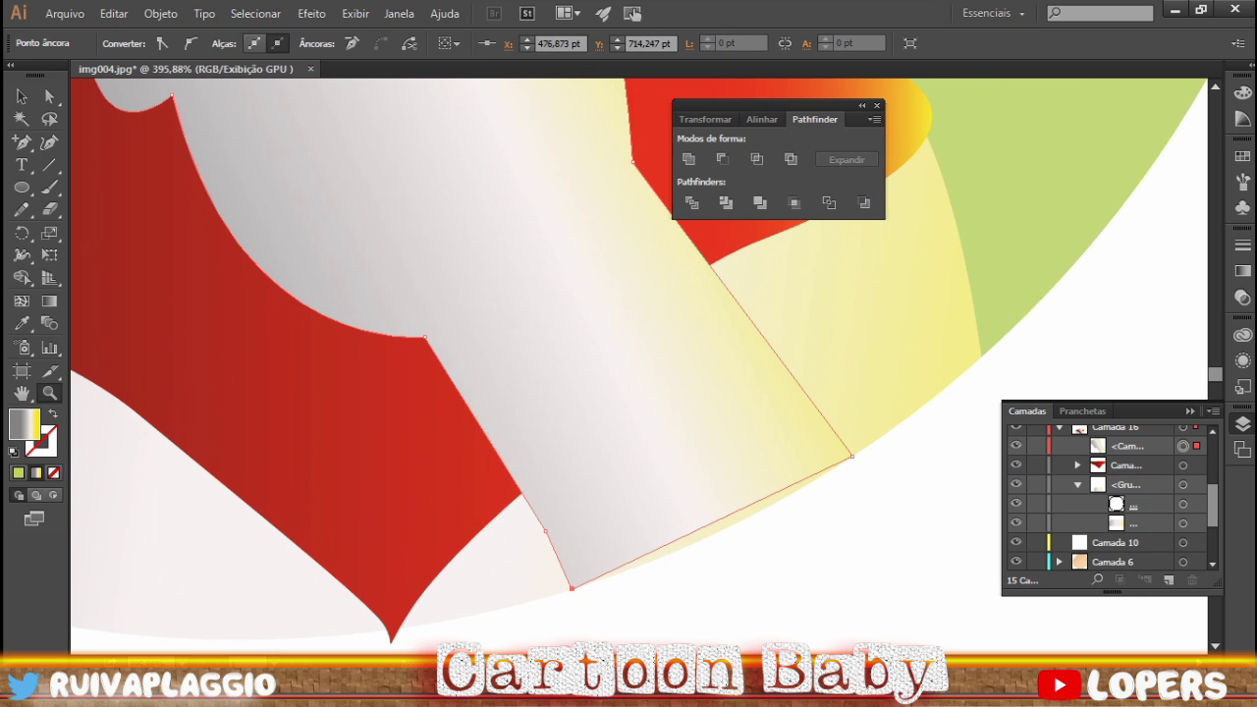
drag(582, 582, 641, 526)
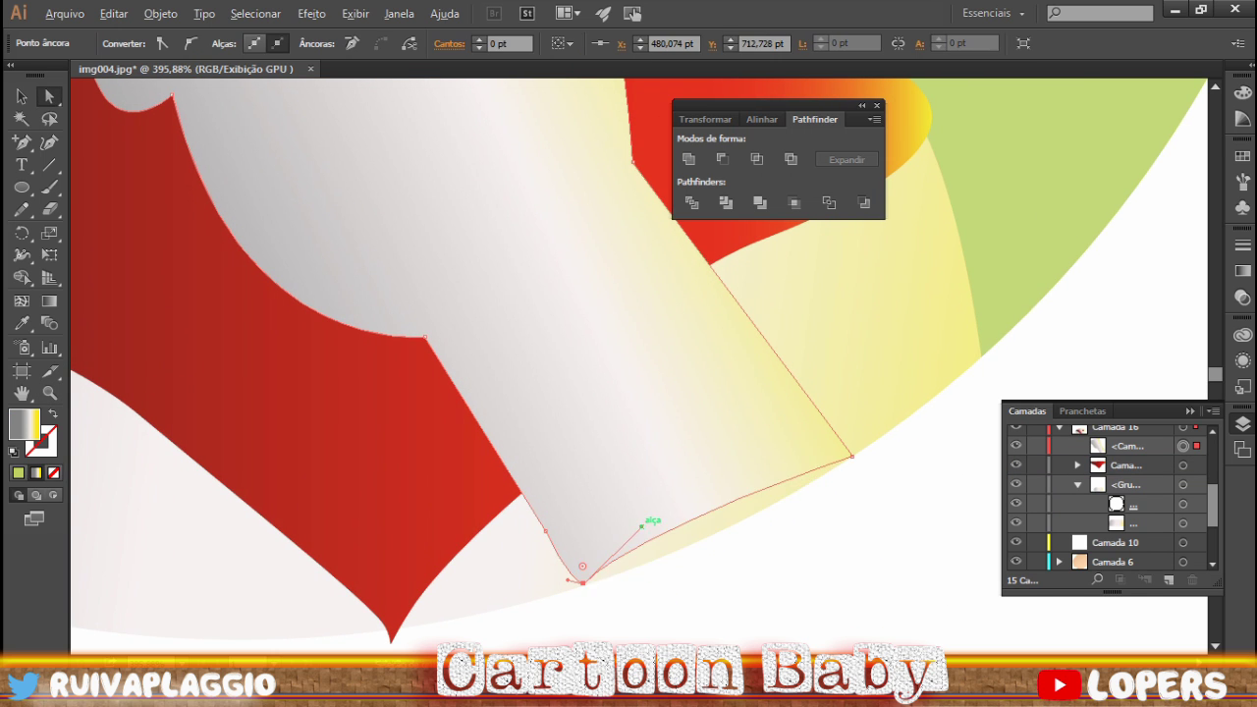
key(ctrl+shift+a)
key(z)
key(ctrl+0)
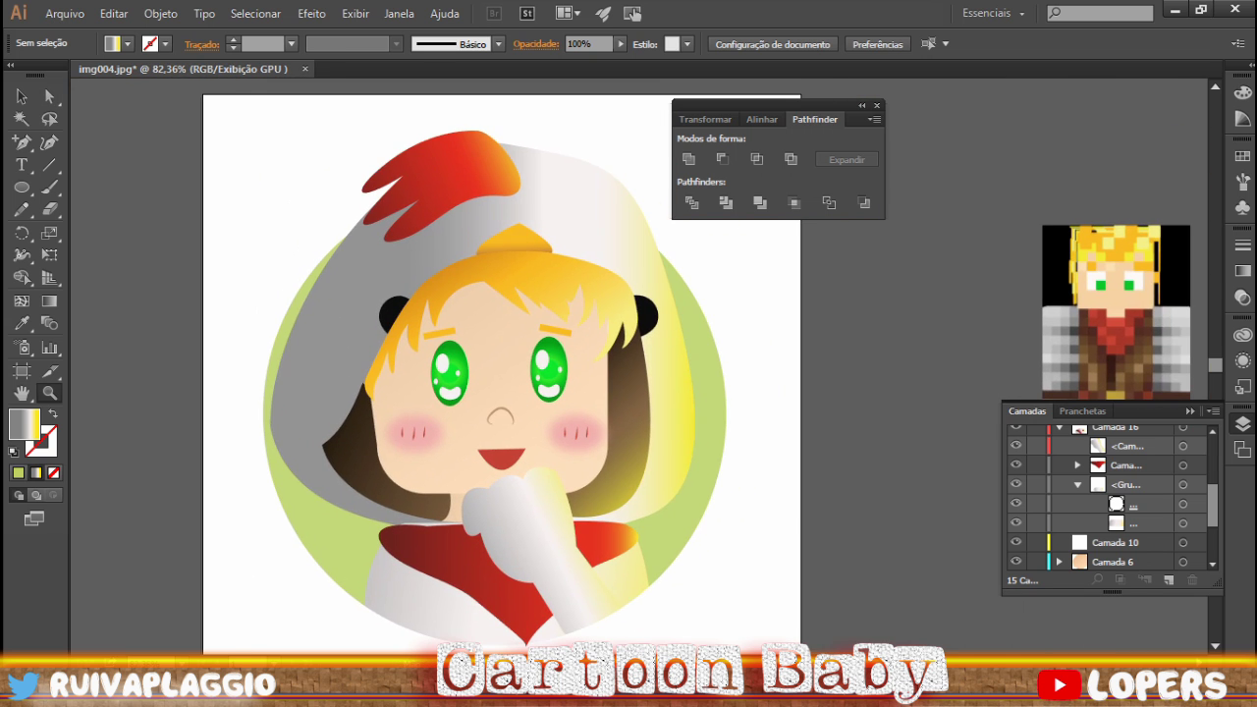
- Draw a short crease line into the hand from each notch between the knuckles
scroll(500, 496, up, 5)
scroll(501, 496, down, 3)
click(506, 500)
key(n)
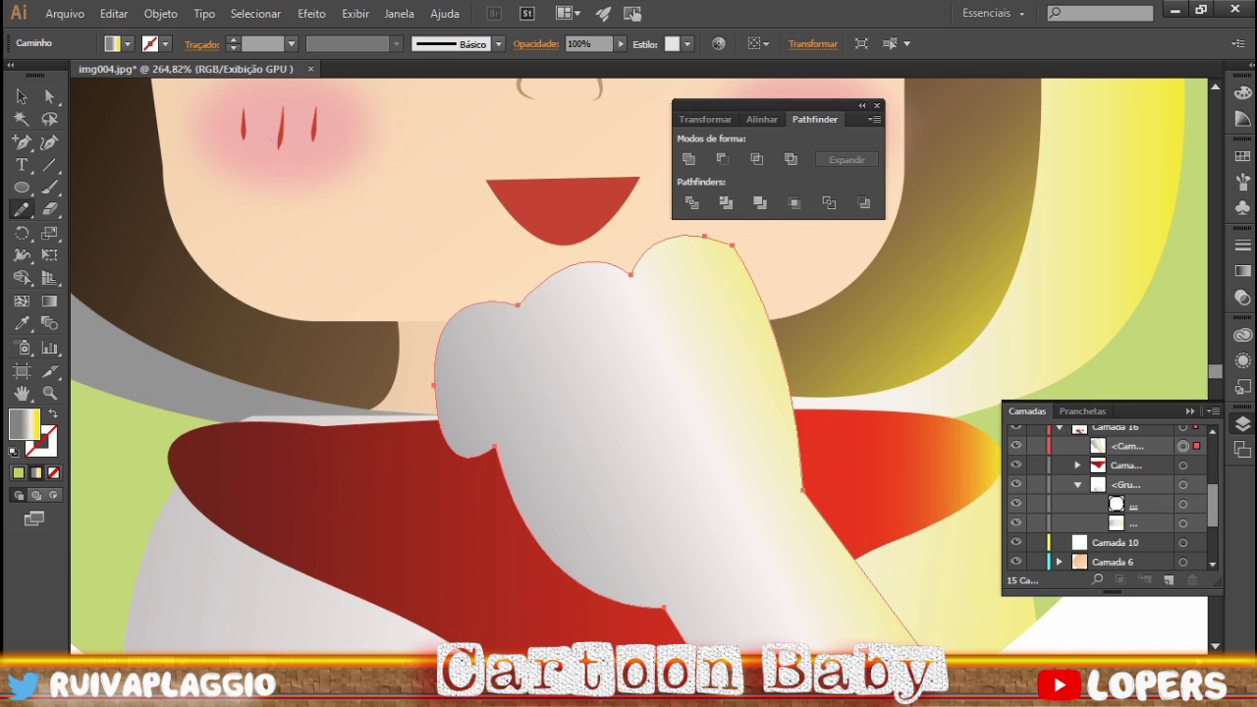
mouse_move(517, 305)
mouse_down()
mouse_move(662, 328)
mouse_move(639, 280)
mouse_move(517, 305)
mouse_up()
- Give the finger creases no fill and a 515151 stroke with a tapered width profile
key(v)
double_click(41, 442)
text(515151)
key(Return)
click(395, 43)
key(Escape)
click(724, 435)
key(z)
click(563, 343)
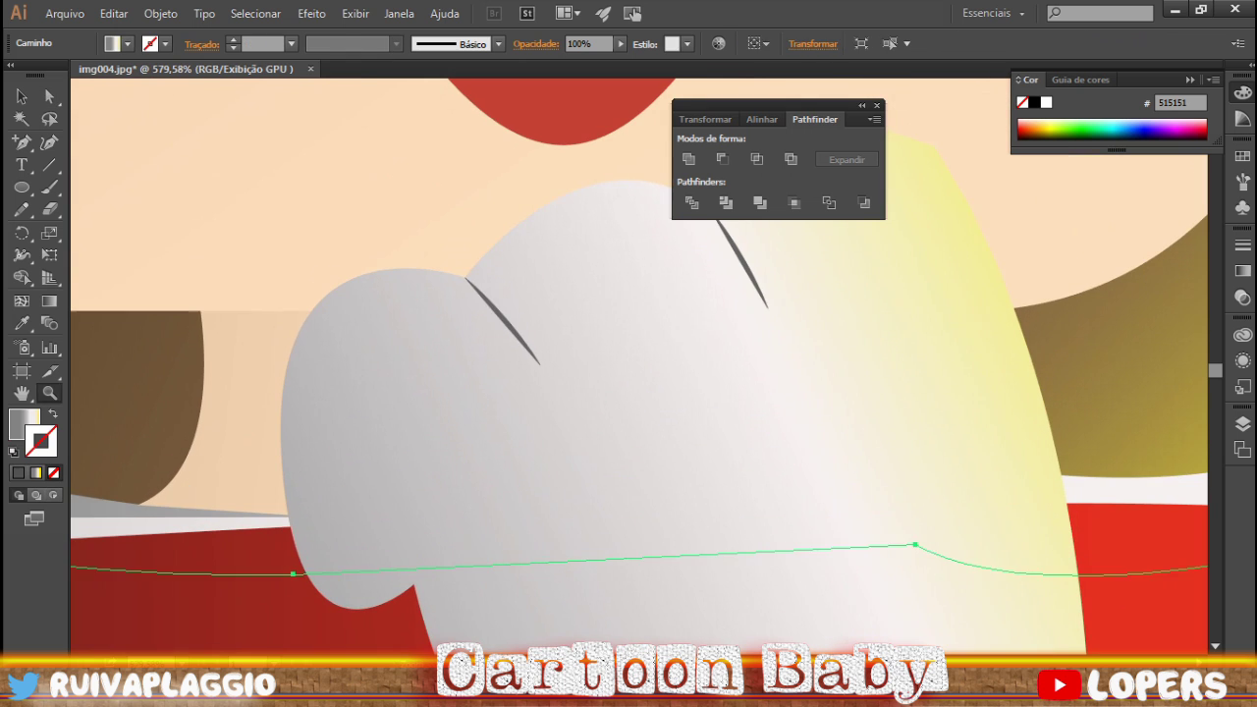
- Bend the two straight finger creases into arcs that continue the rounded knuckle outlines
key(a)
click(465, 277)
drag(589, 295, 461, 352)
click(580, 266)
key(v)
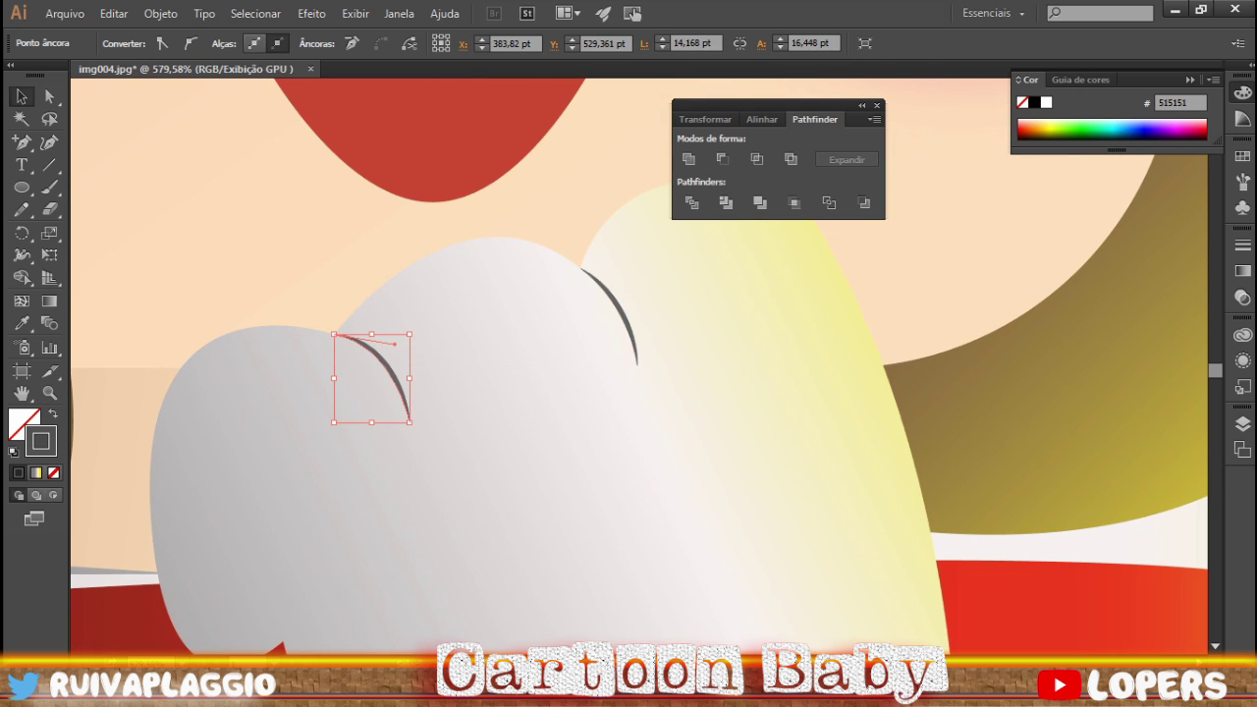
- Outline the gradient-filled arm with the creases' dark 1 pt stroke and tapered width profile
click(491, 442)
key(a)
scroll(609, 459, up, 3)
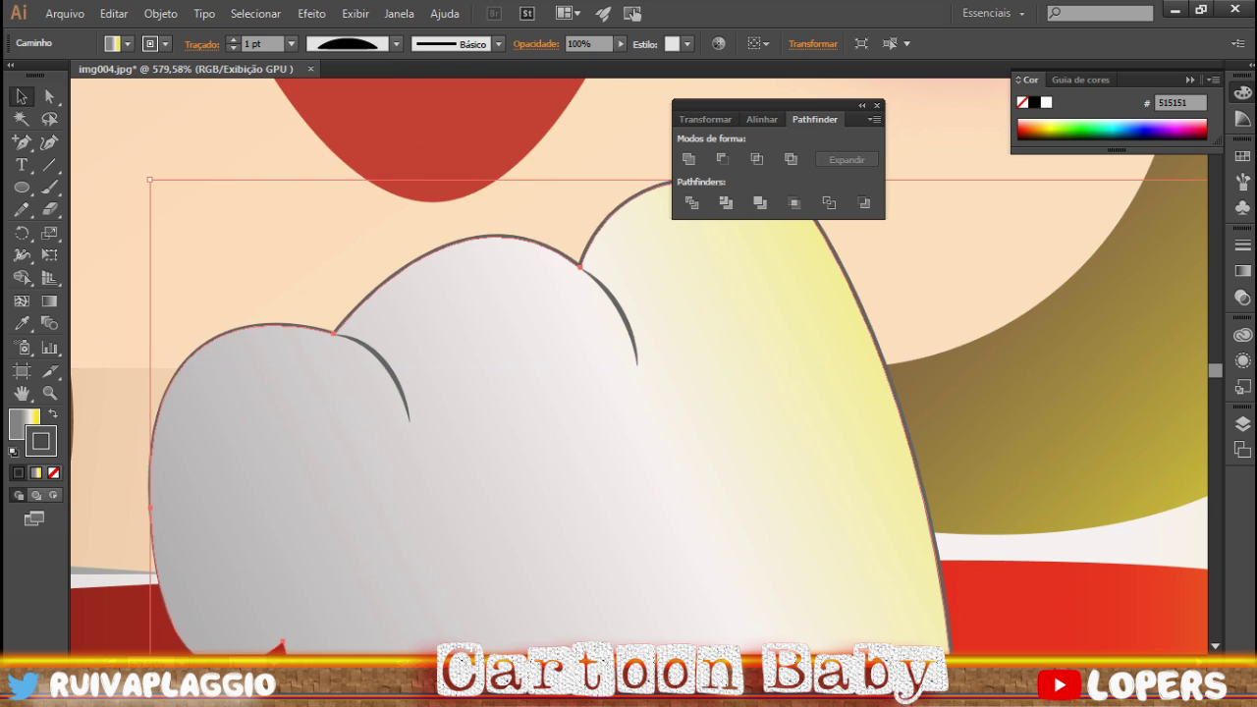
- Fit the crease's upper anchor to the knuckle notch and round the corner on the outermost knuckle
drag(576, 204, 572, 191)
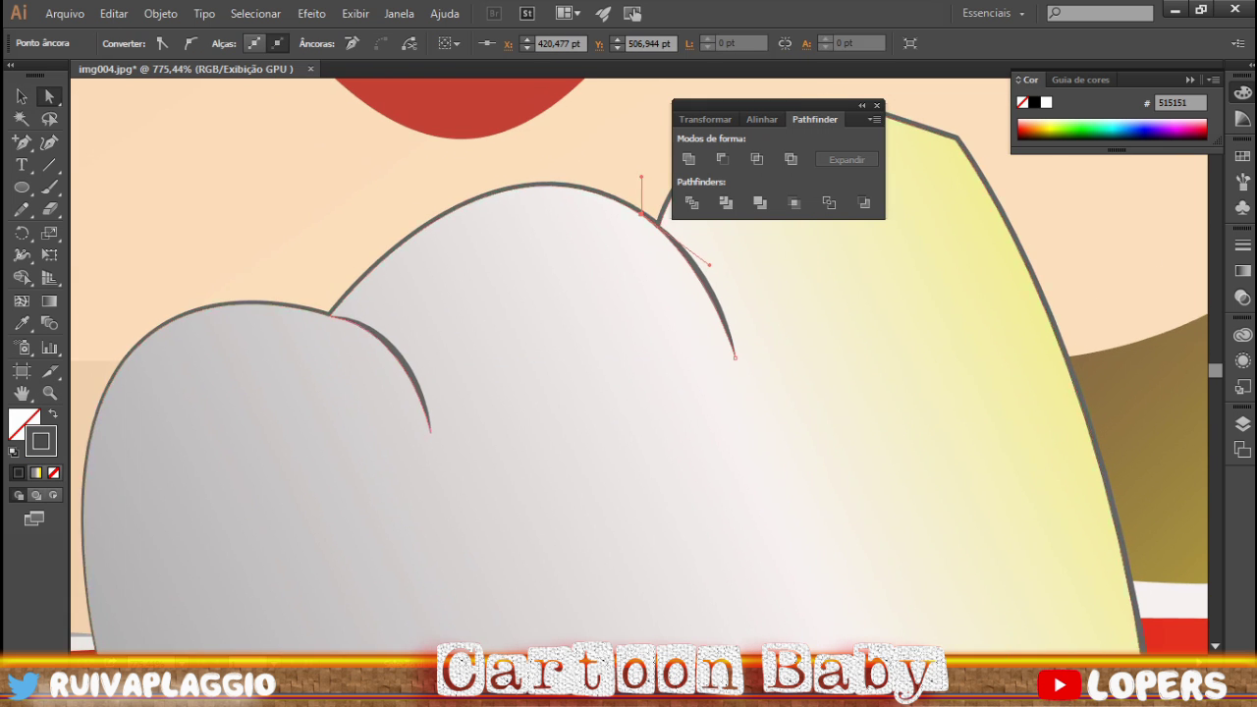
drag(323, 281, 29, 442)
click(569, 276)
drag(559, 290, 488, 381)
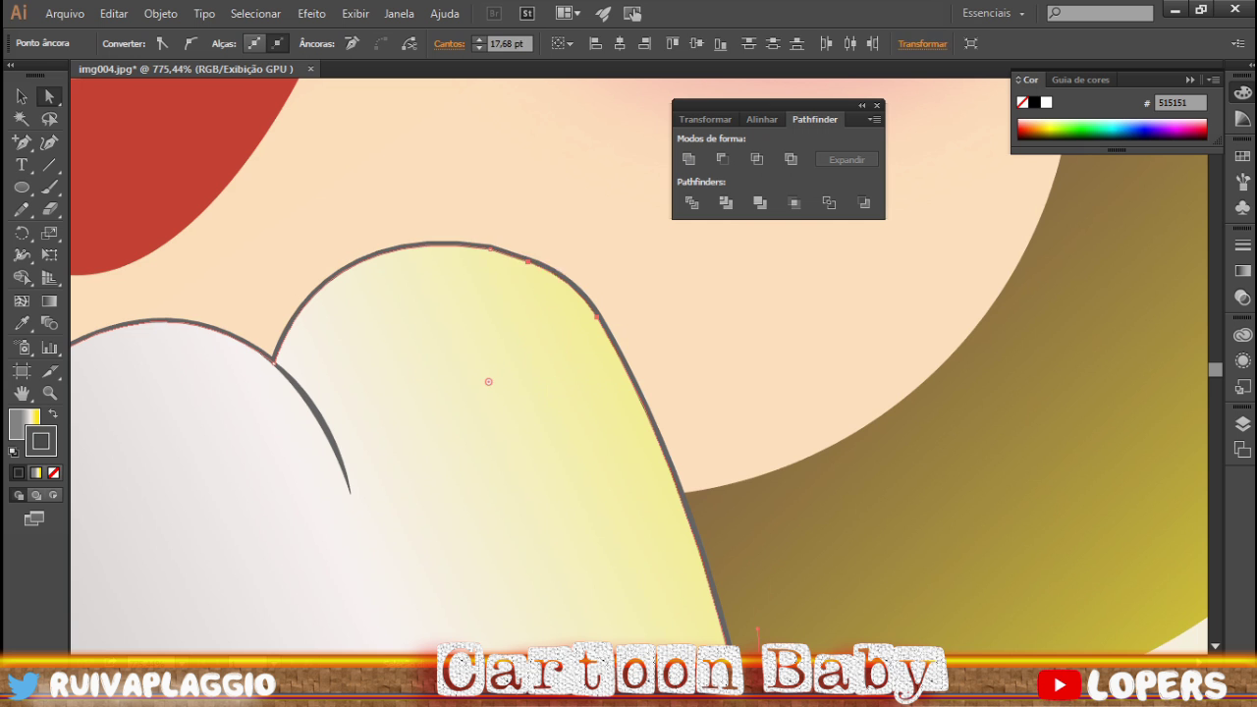
scroll(439, 491, down, 5)
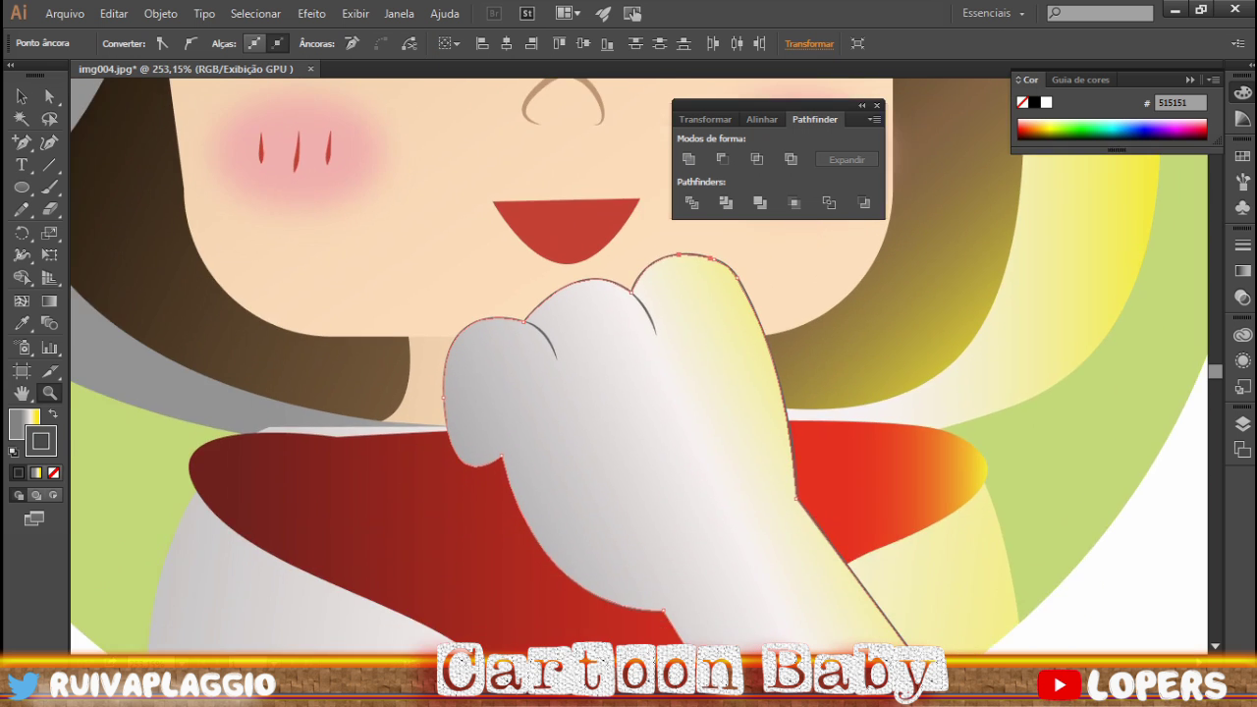
- Place a reflected copy of a finger crease at the notch under the thumb and reshape it into a short upward curve
scroll(438, 426, up, 4)
key(v)
click(668, 393)
right_click(670, 396)
mouse_move(645, 328)
click(421, 402)
key(Return)
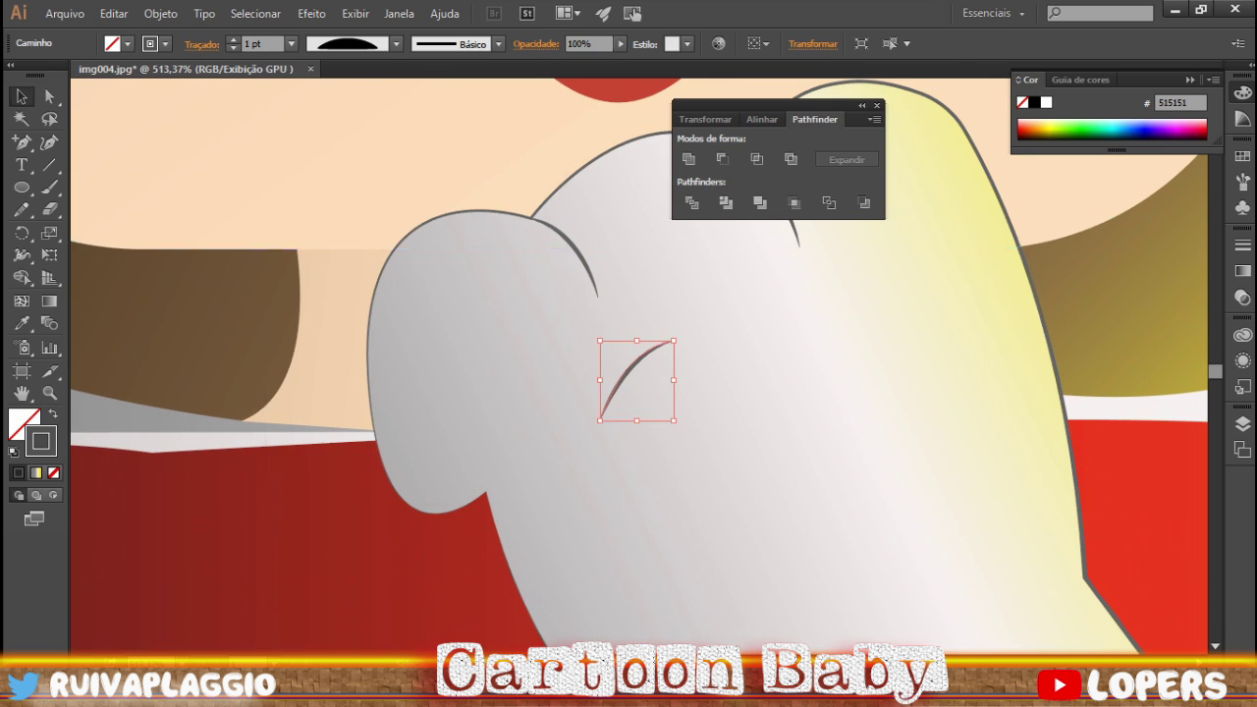
drag(600, 421, 485, 491)
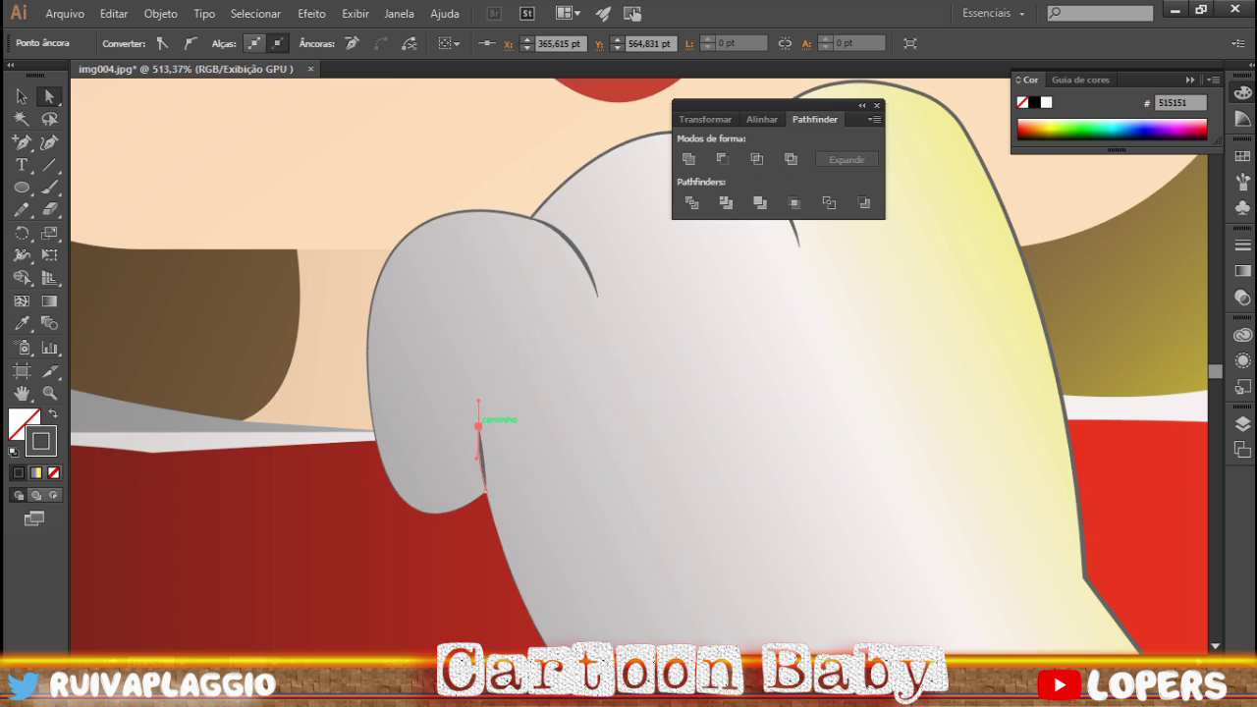
scroll(485, 424, down, 2)
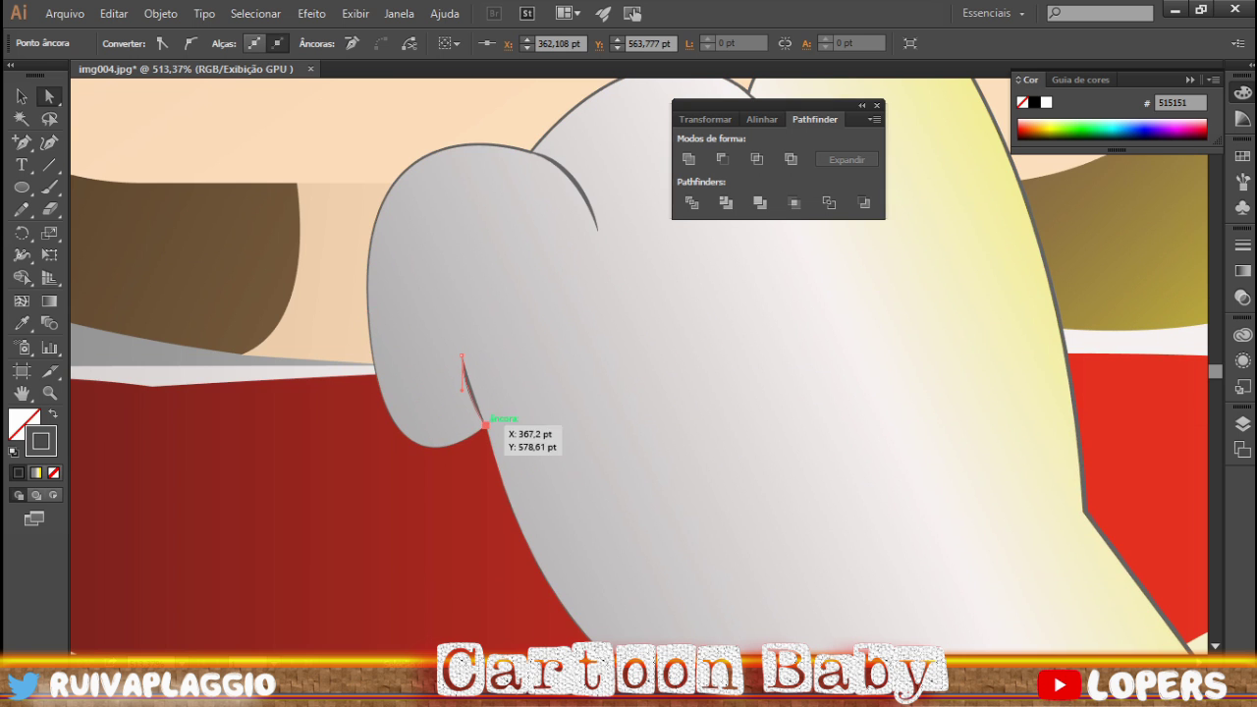
key(v)
scroll(628, 363, down, 5)
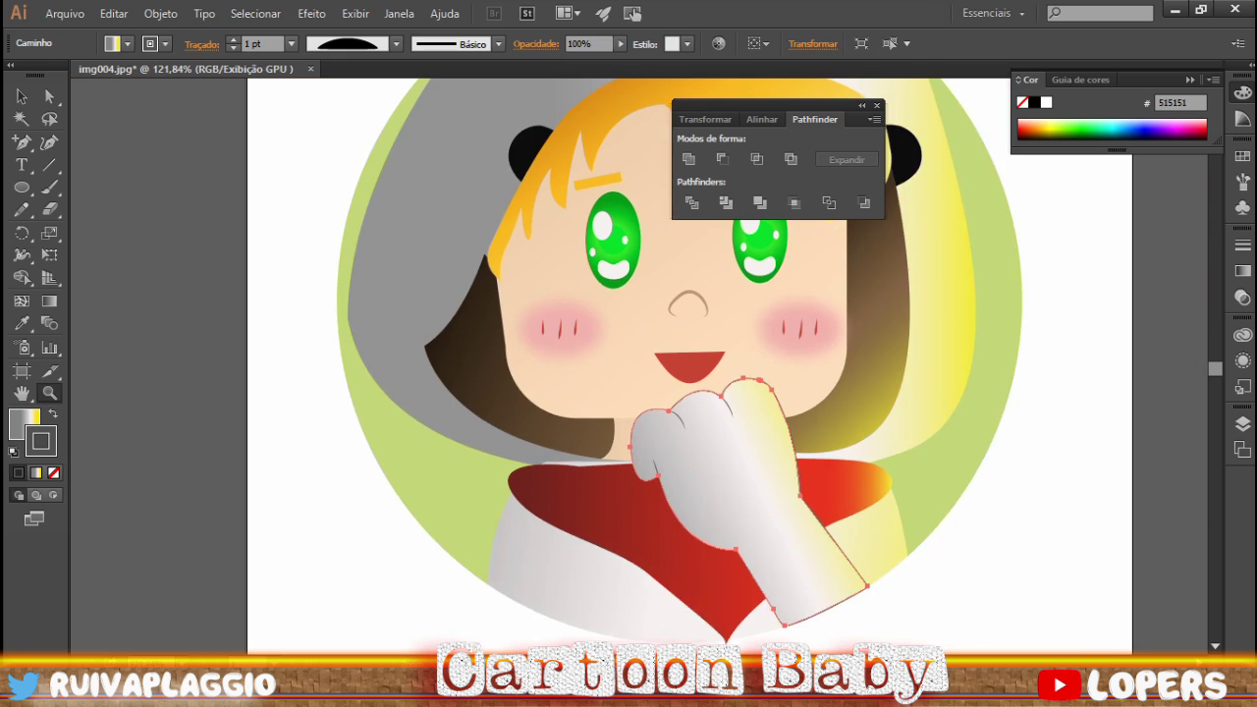
- Put the arm and its creases in a new layer, Camada 18, and send the scarf and torso layer, Camada 16, behind the hood
key(z)
key(ctrl+shift+a)
click(412, 510)
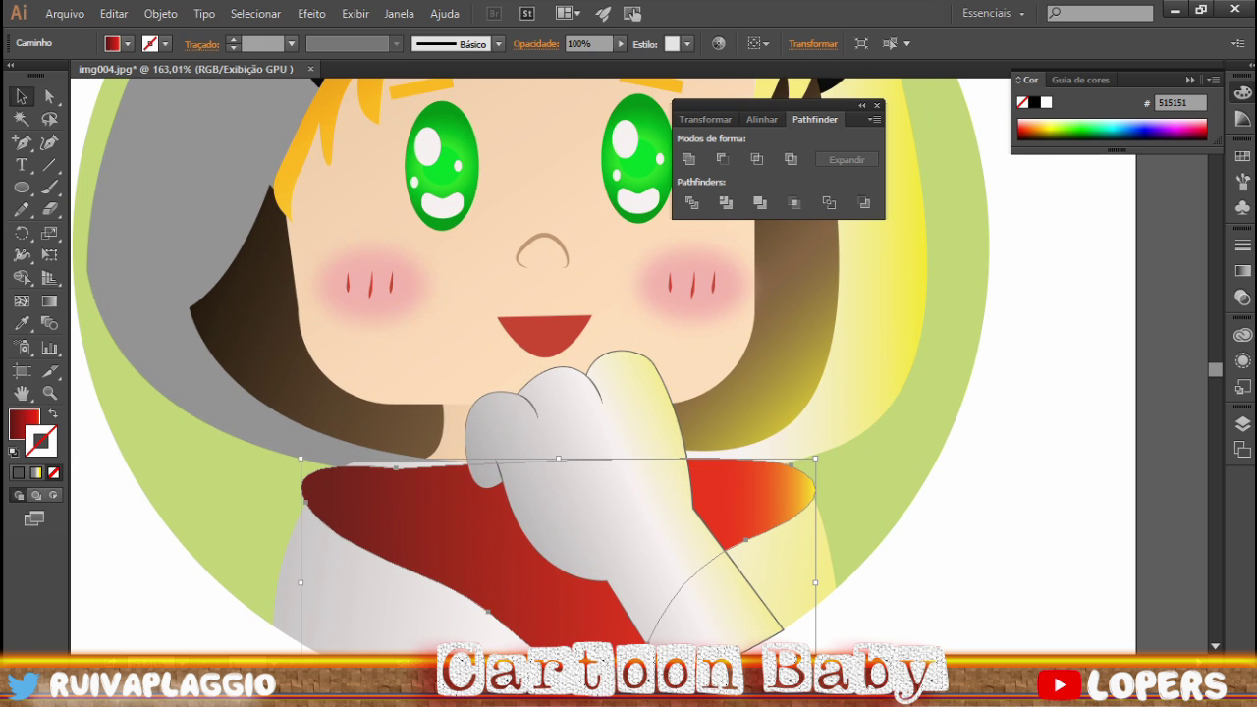
key(F7)
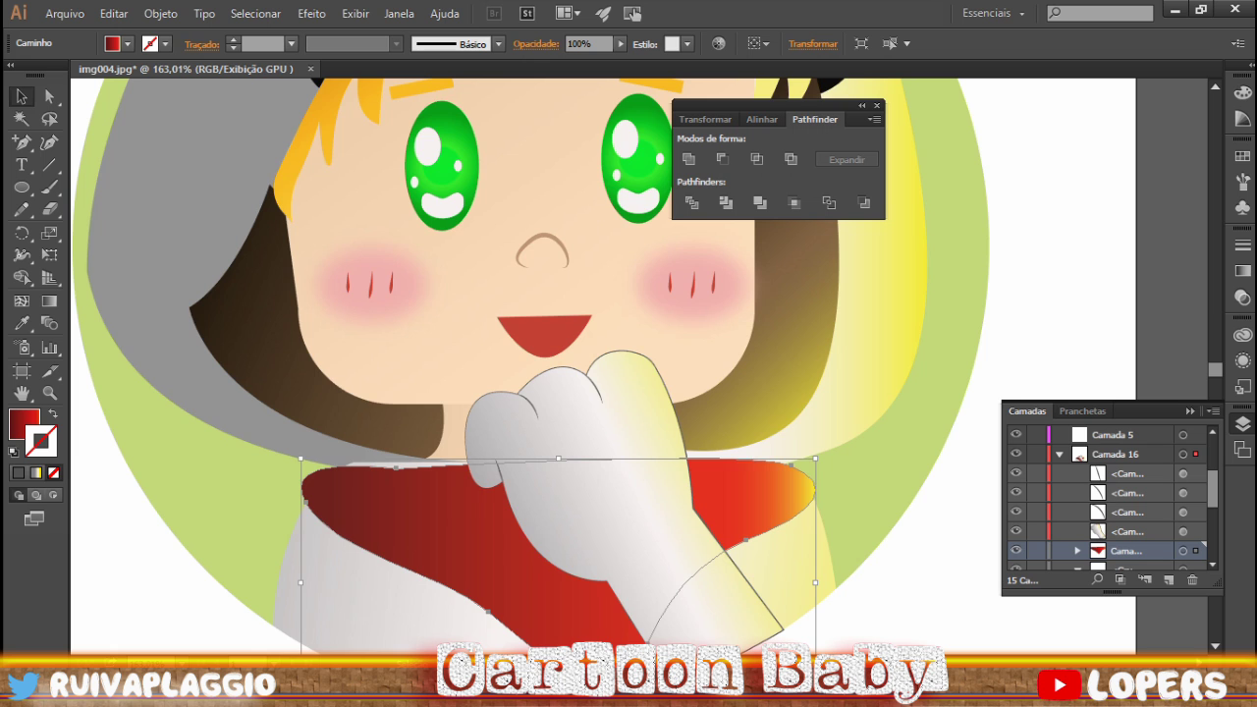
scroll(628, 363, down, 2)
scroll(629, 364, down, 2)
click(231, 294)
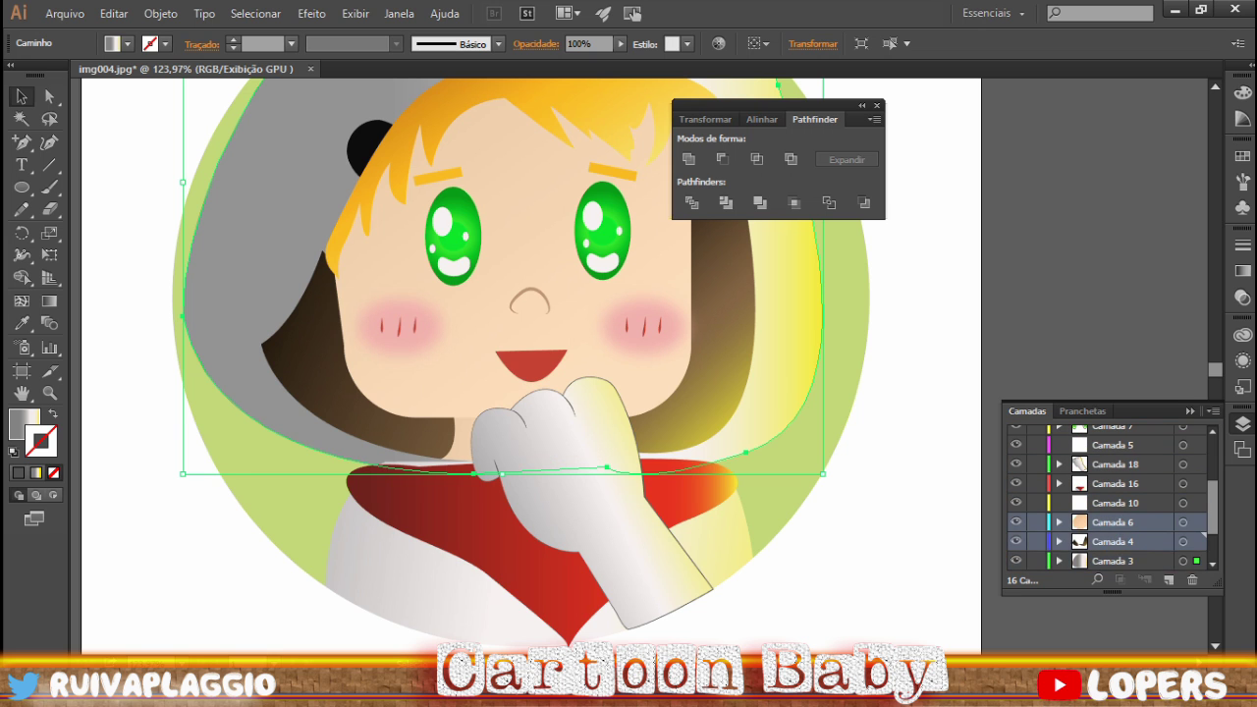
key(ctrl+z)
key(ctrl+z)
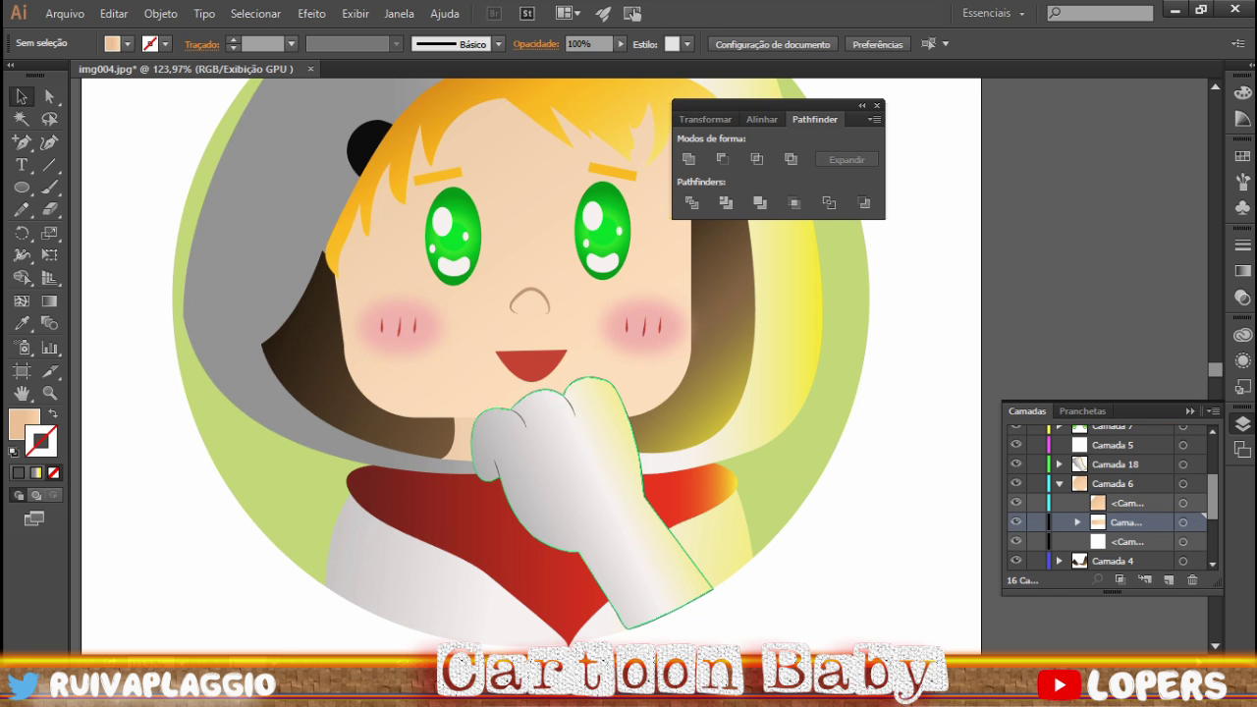
- Add a small ellipse highlight filled with F4EDED to each of the hood's black eyes
scroll(530, 364, up, 3)
key(l)
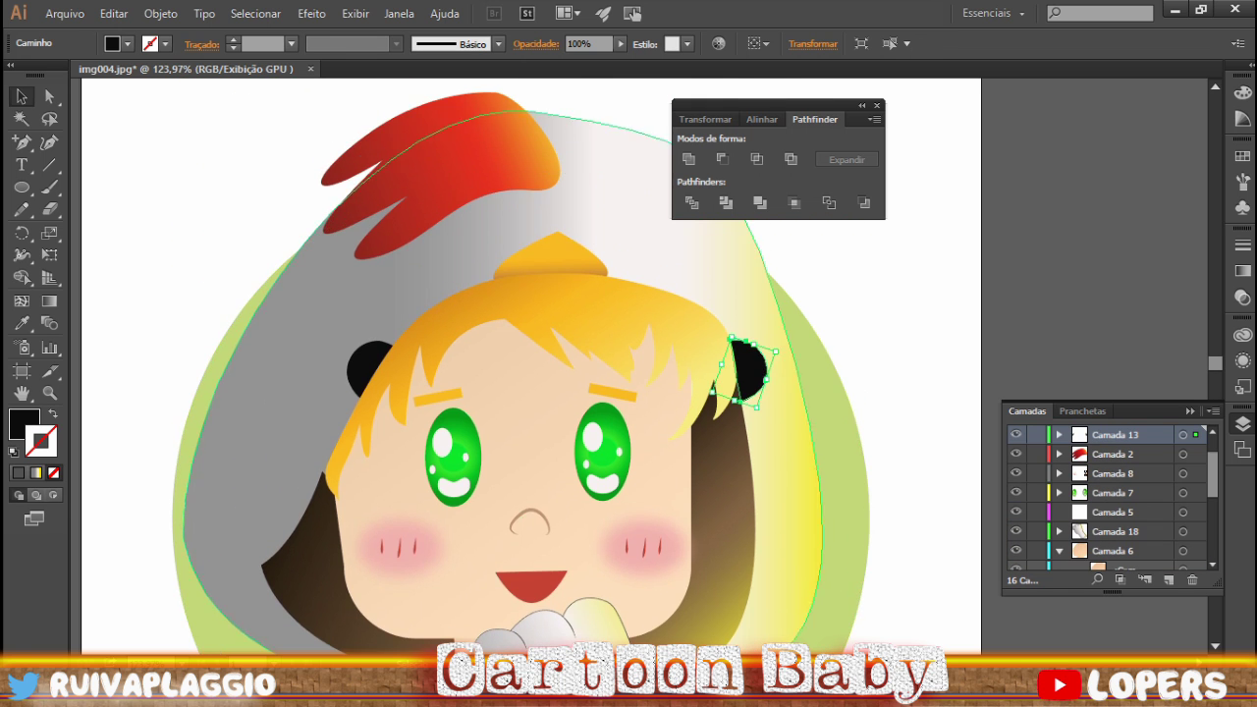
scroll(727, 334, up, 3)
drag(738, 324, 1121, 334)
key(F6)
key(v)
key(ctrl+shift+a)
click(1122, 334)
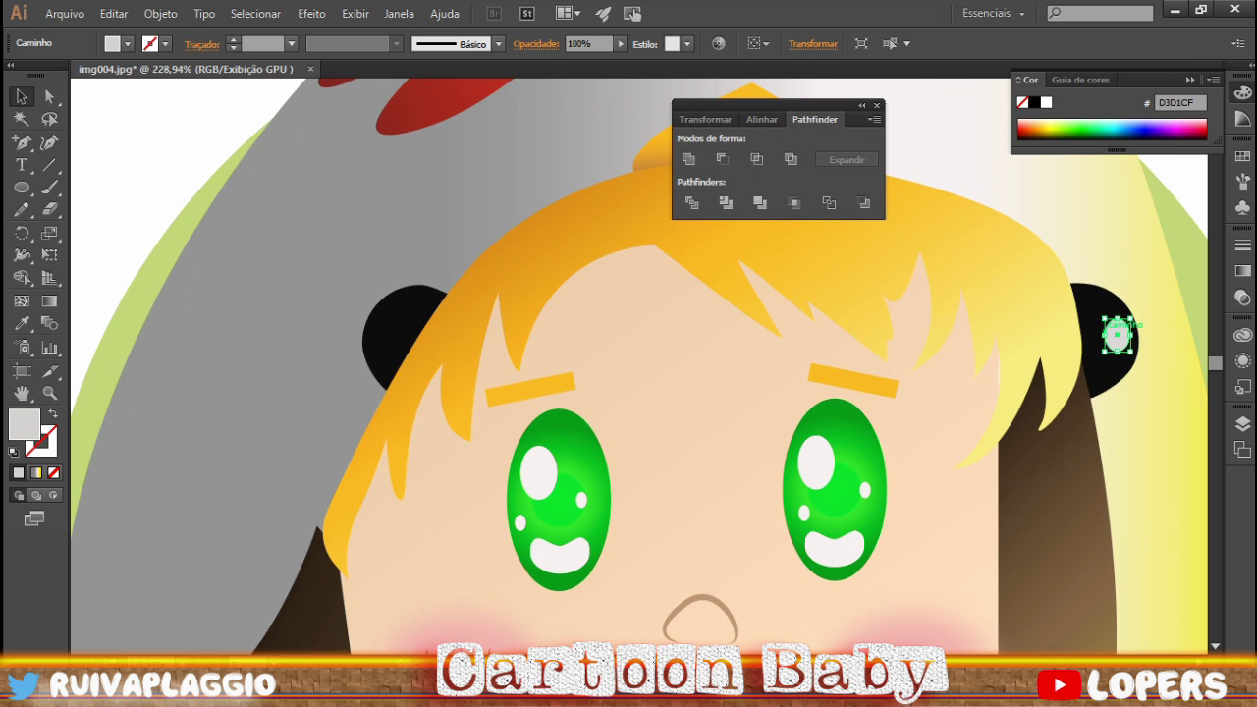
key(ctrl+shift+a)
scroll(467, 323, down, 5)
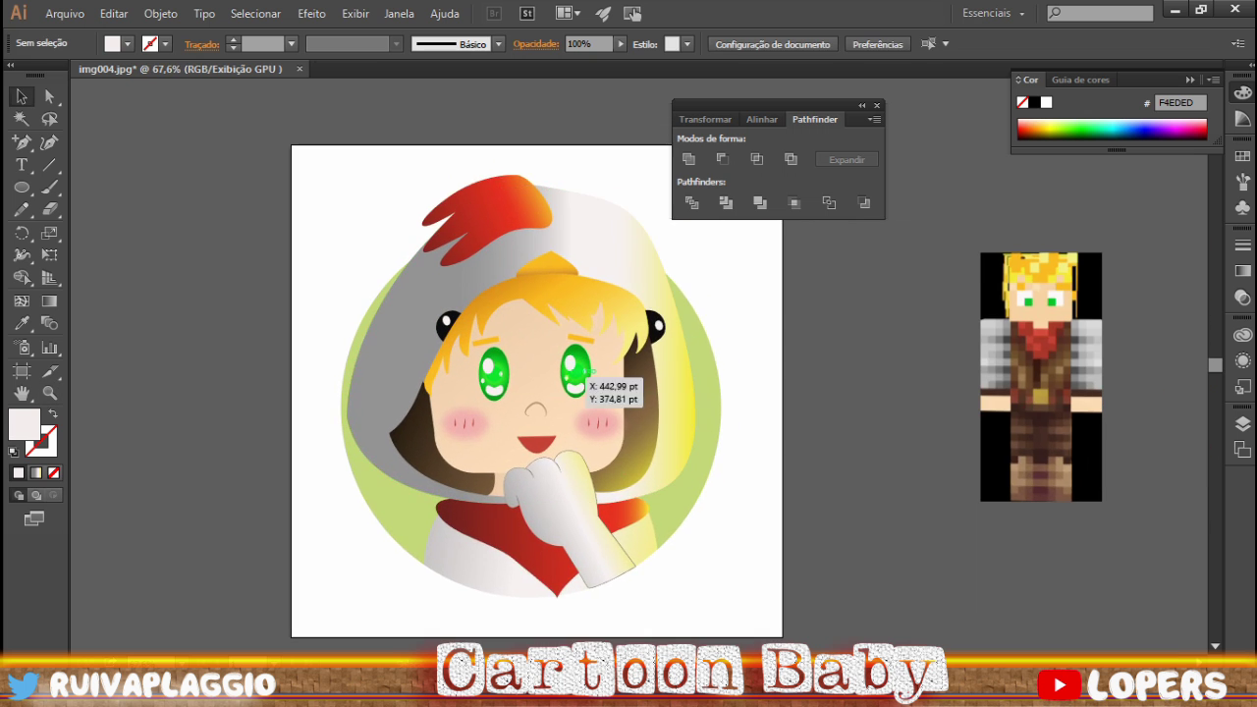
- Draw a closed, rounded ear shape with the Pen tool against the face's left edge in Camada 6
click(587, 372)
scroll(587, 371, up, 5)
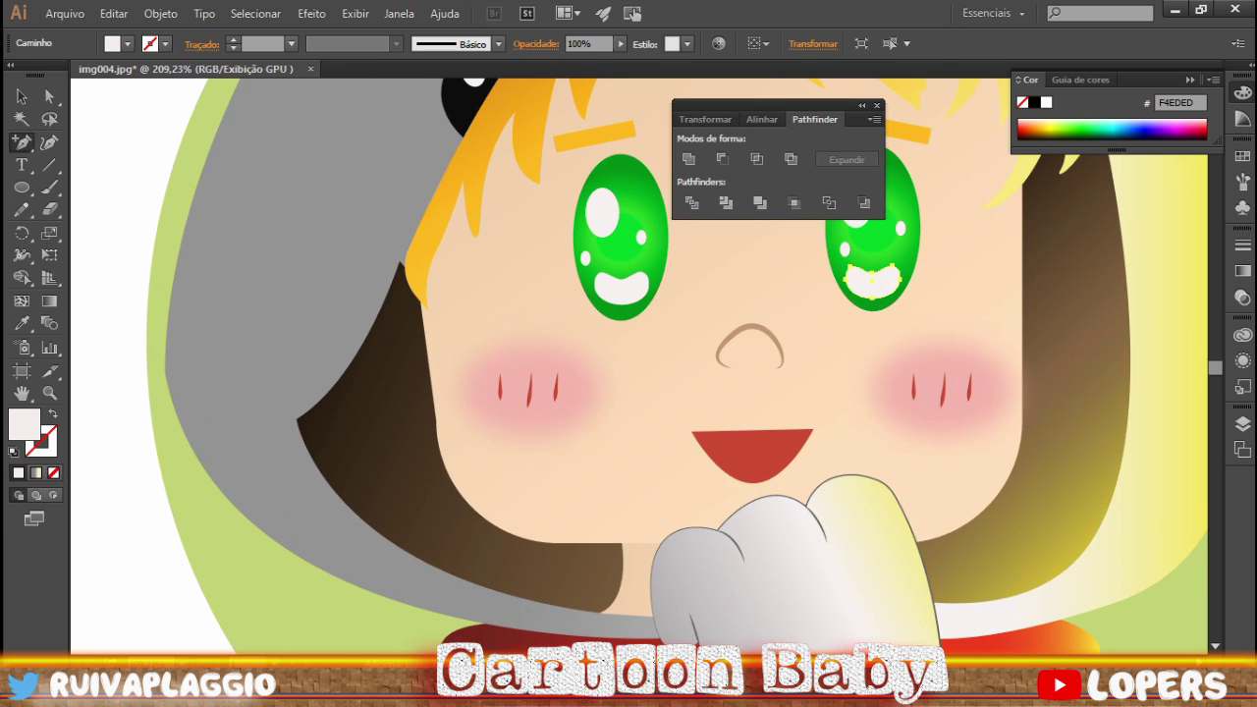
click(1242, 424)
click(1058, 473)
click(437, 290)
click(858, 364)
click(22, 143)
click(118, 142)
click(418, 291)
key(ctrl+z)
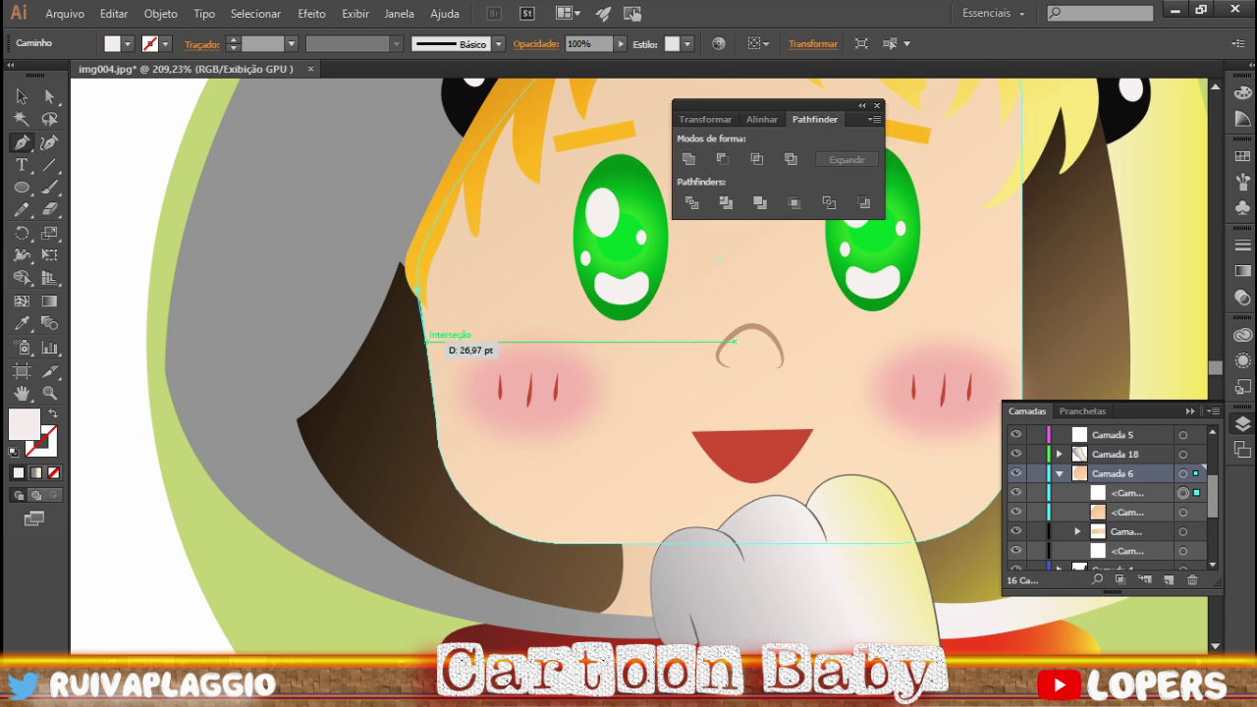
click(432, 395)
click(414, 291)
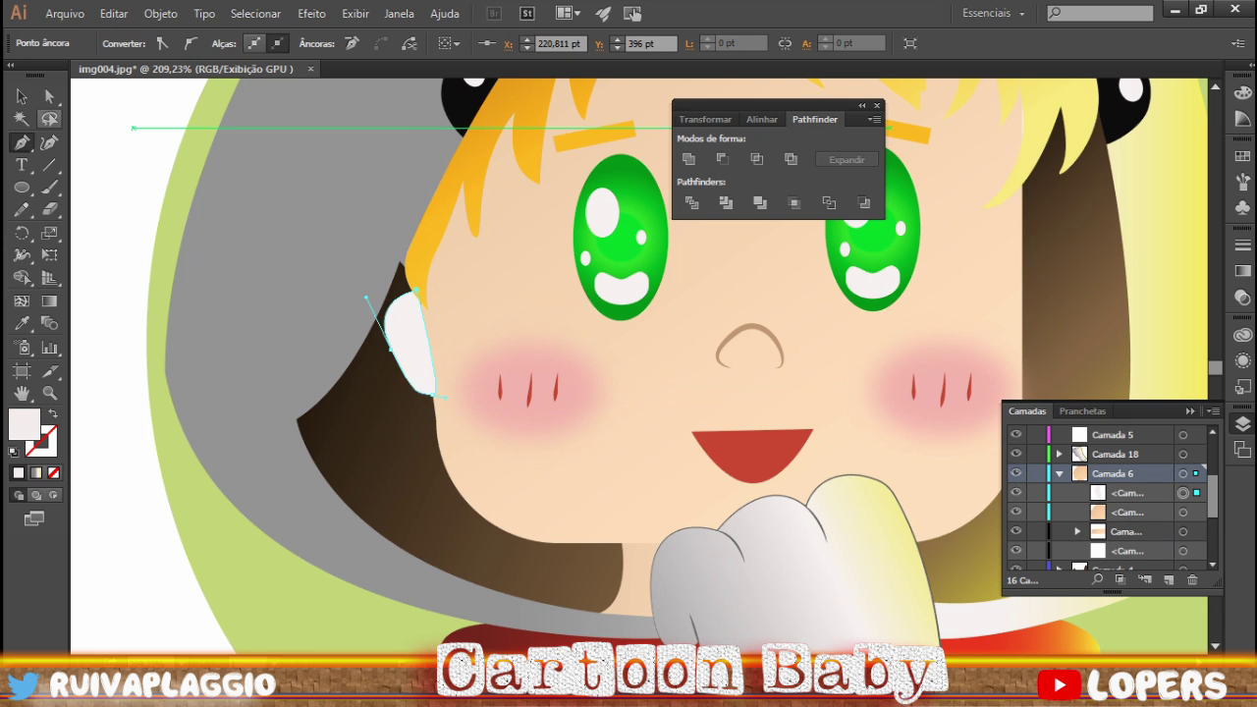
- Fill the new ear with the skin gradient sampled from the face
key(v)
key(i)
click(549, 461)
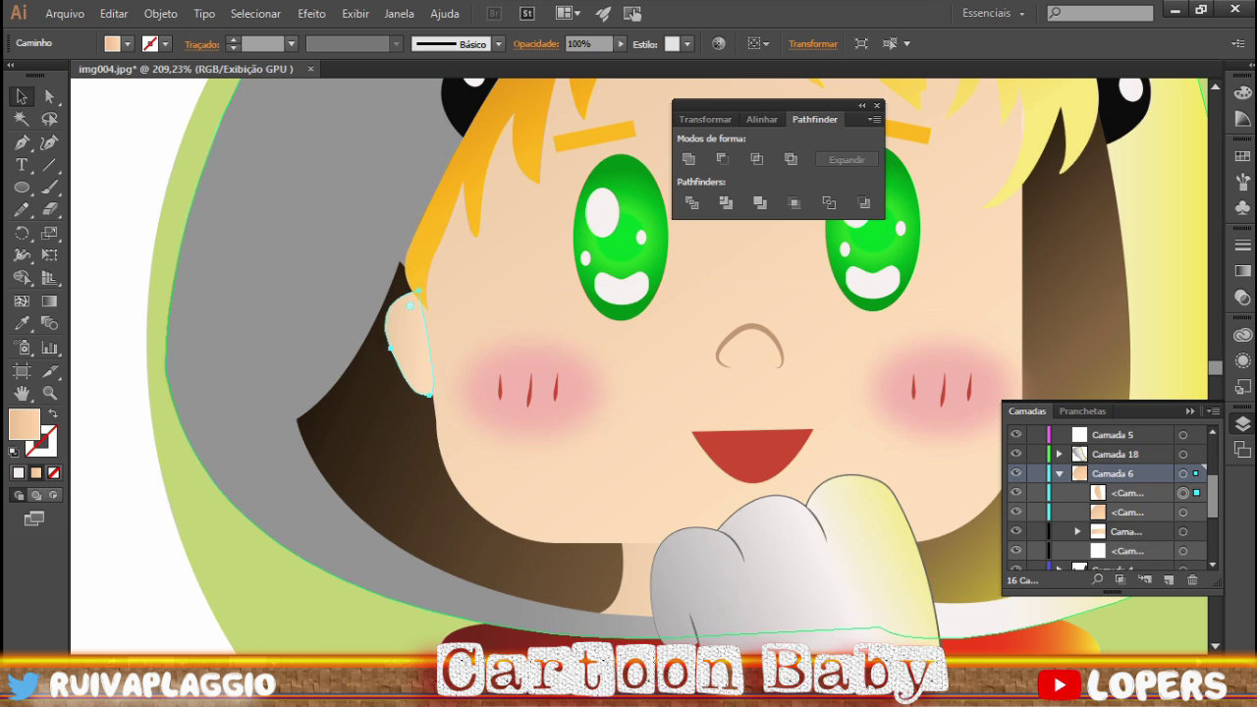
- Make a vertically mirrored copy of the ear and place it at the face's right edge
right_click(648, 365)
mouse_move(757, 598)
click(550, 494)
click(323, 455)
drag(639, 367, 1072, 297)
key(v)
- Show the rulers, pull a horizontal guide down across the lower eyes, and rotate the right ear upright beside the face
key(ctrl+r)
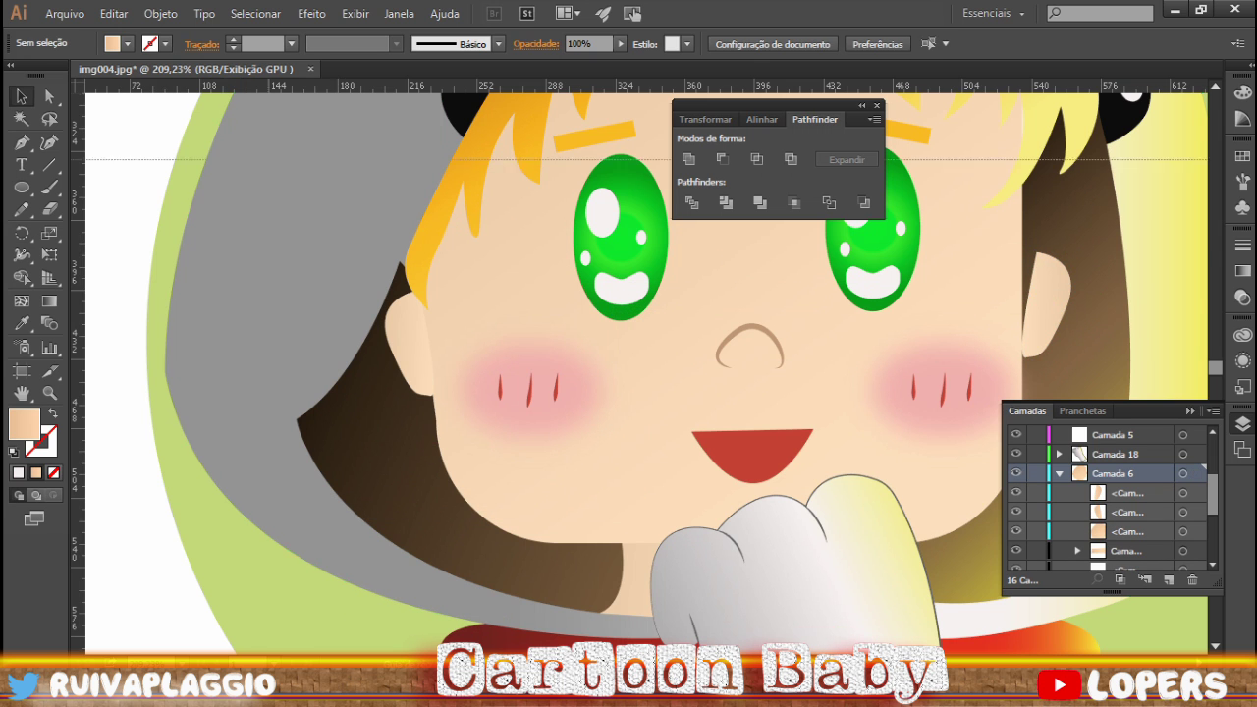
drag(746, 86, 746, 290)
drag(1037, 254, 1065, 241)
drag(1049, 338, 845, 417)
scroll(847, 443, up, 2)
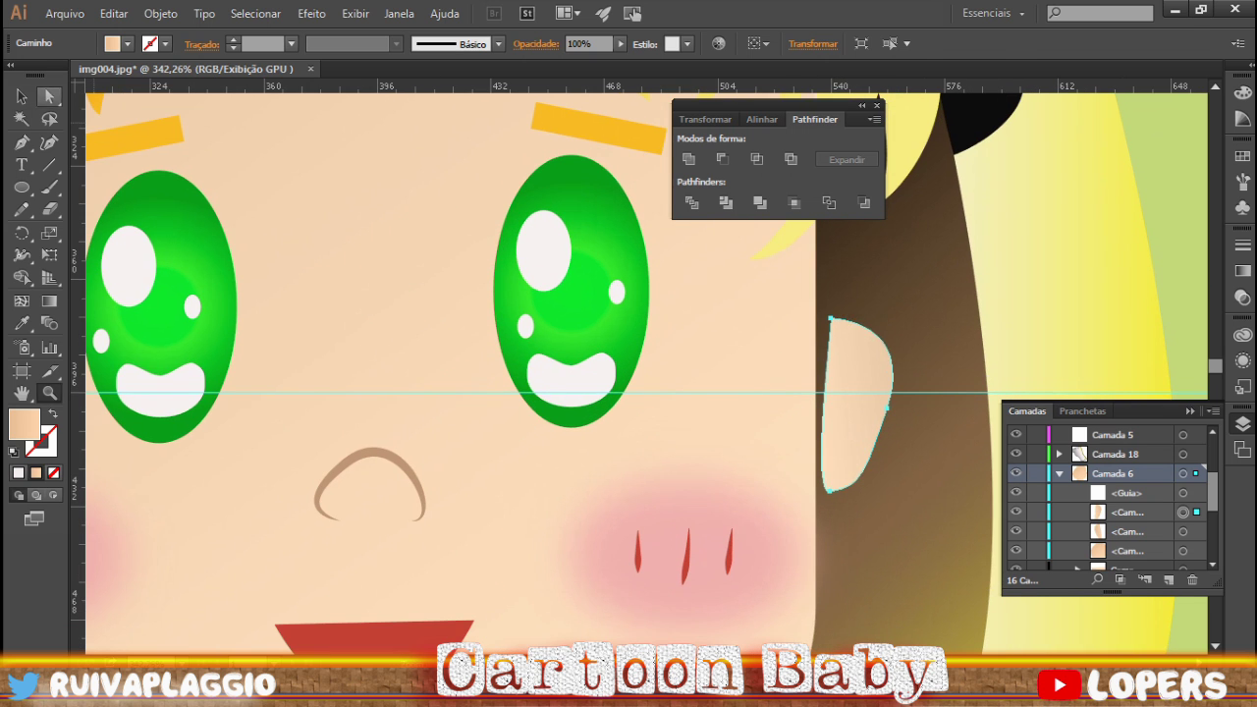
- Move the right ear's inner anchors onto the face edge and reshape its outer curve
key(a)
drag(832, 488, 820, 489)
click(888, 405)
drag(890, 373, 904, 258)
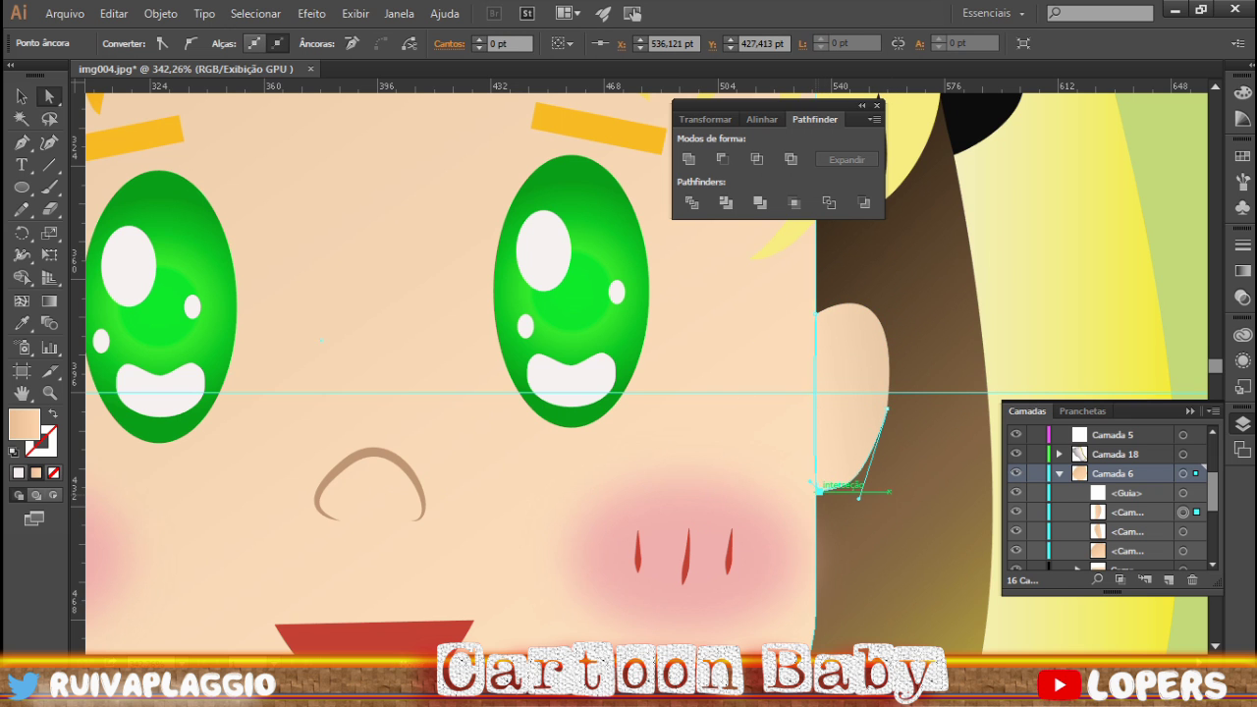
alt+scroll(638, 373, down, 4)
alt+scroll(638, 373, up, 2)
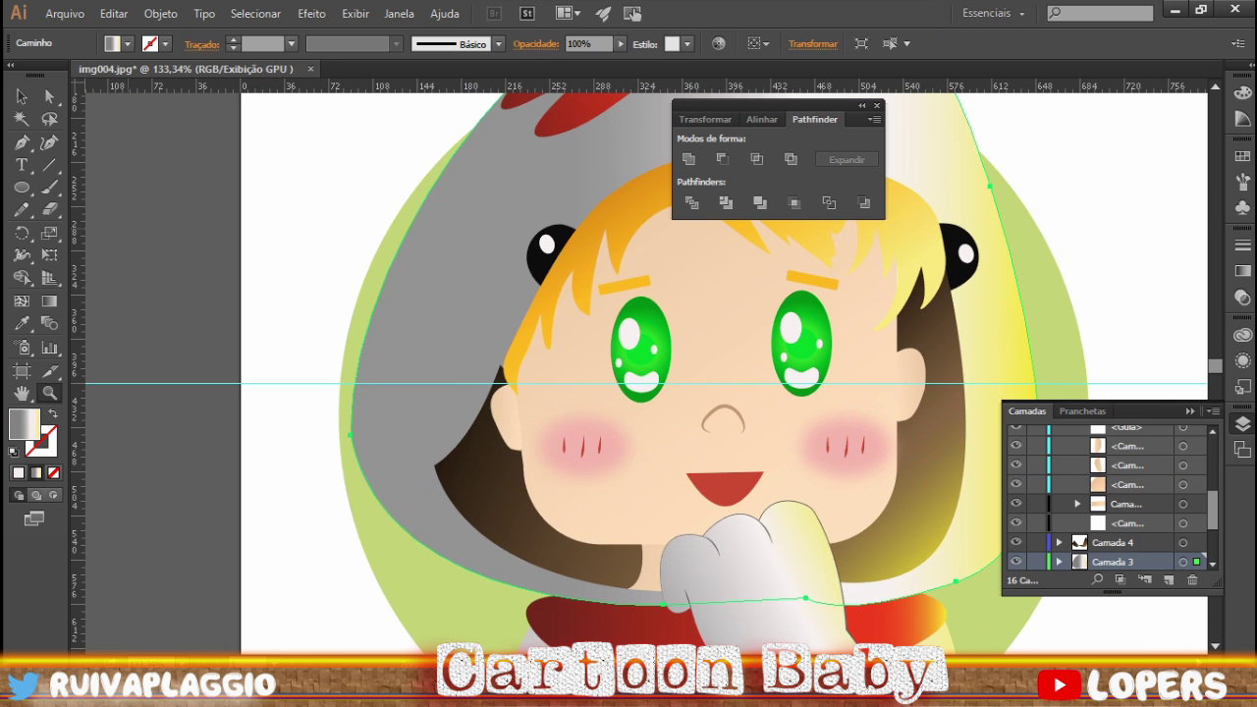
- Align the guide with the right ear's top and replace the left ear with a mirrored copy of the right one
drag(953, 383, 913, 350)
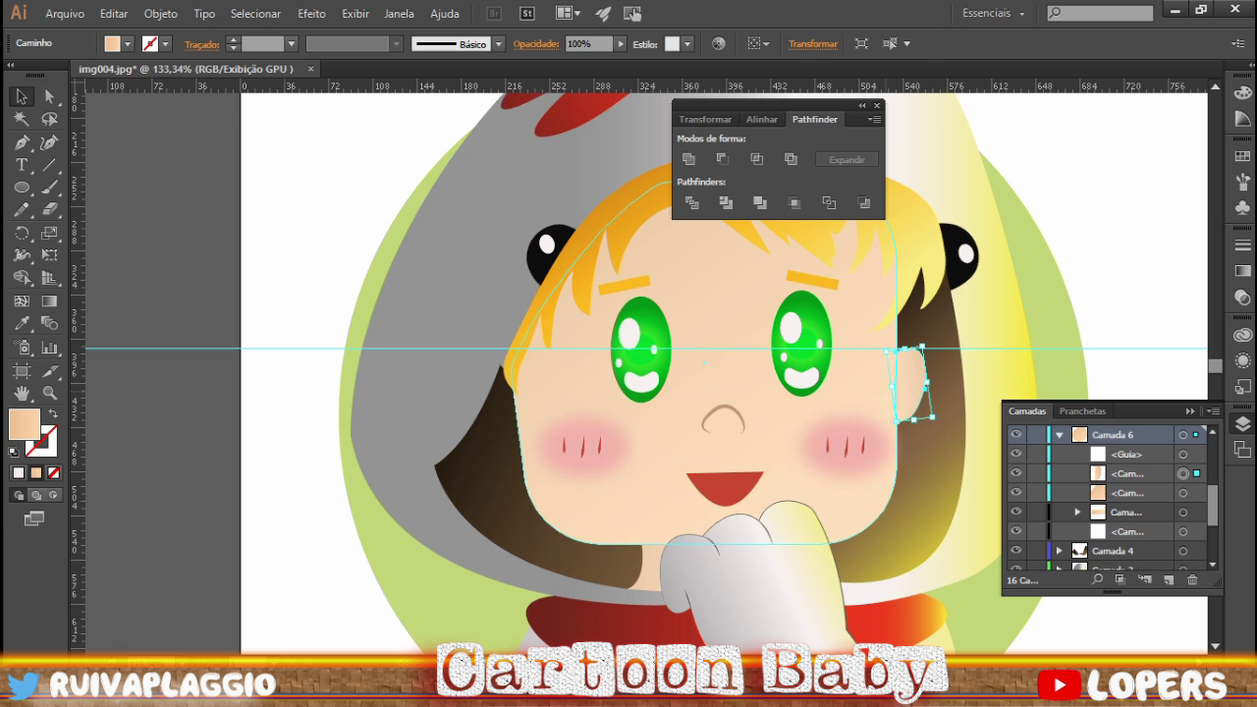
click(638, 368)
right_click(639, 422)
drag(638, 405, 589, 432)
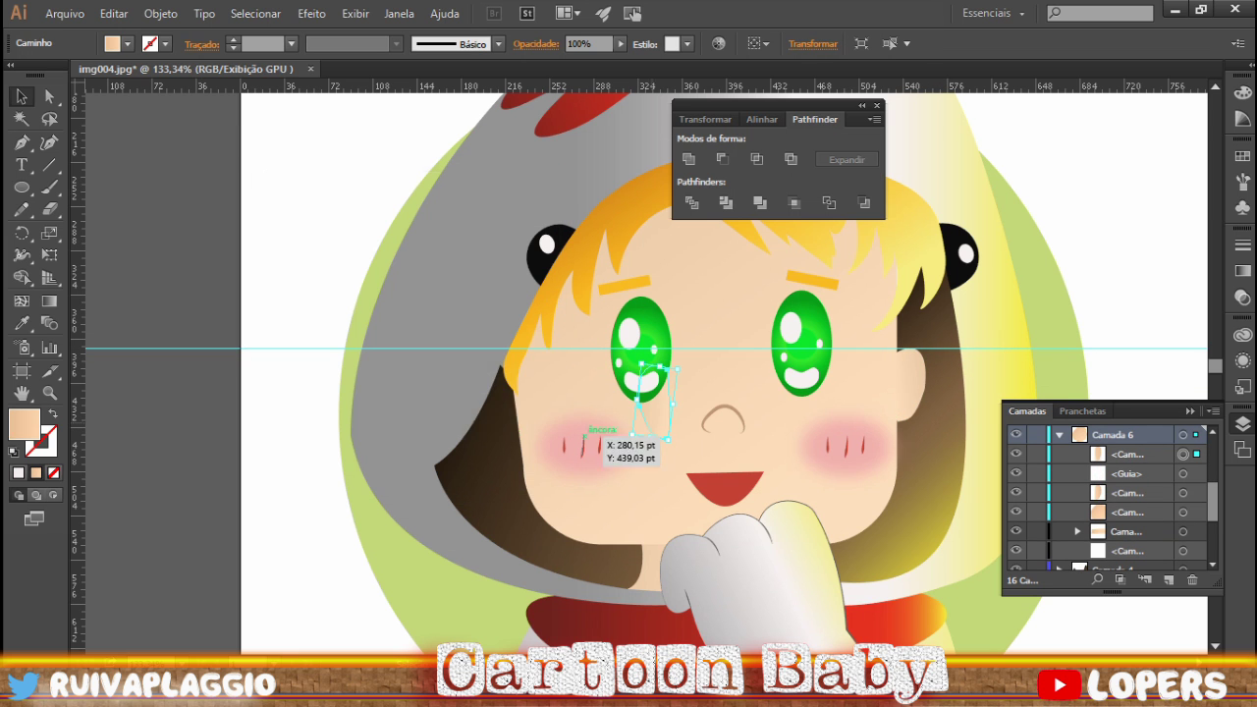
- Reshape the left ear's outer edge along the hood opening and pull the hair lock over the ear's top
scroll(506, 361, up, 5)
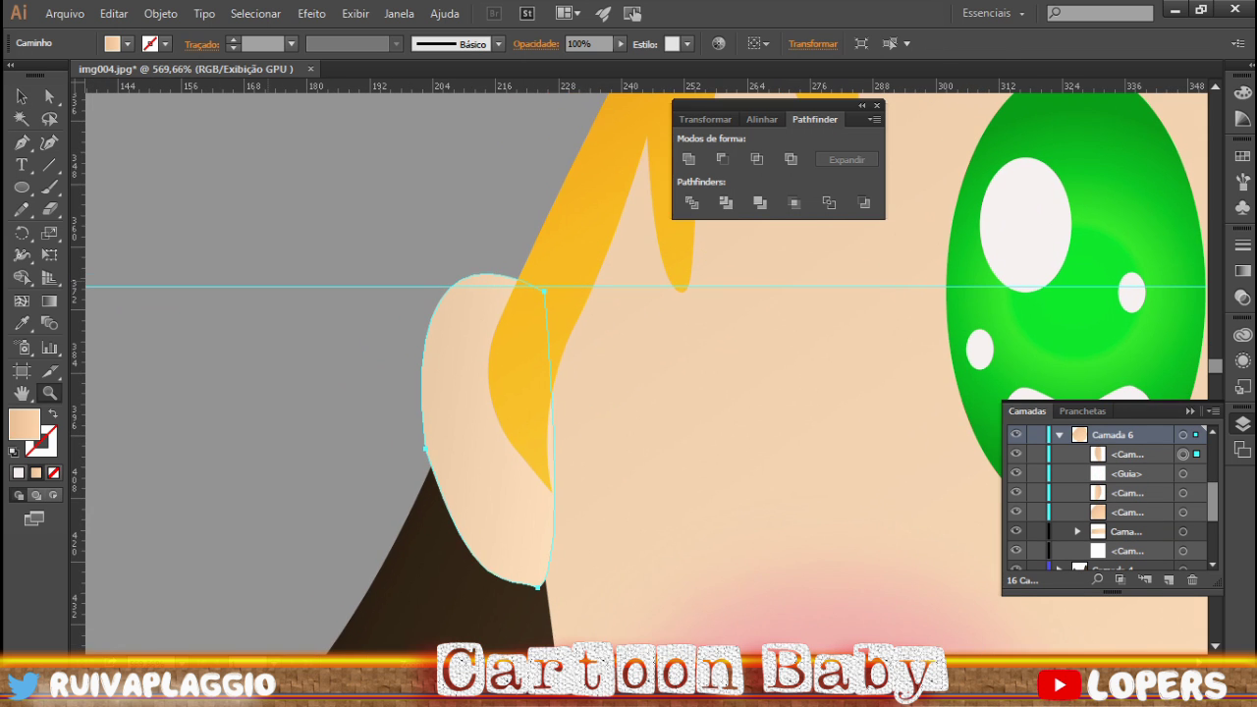
click(424, 448)
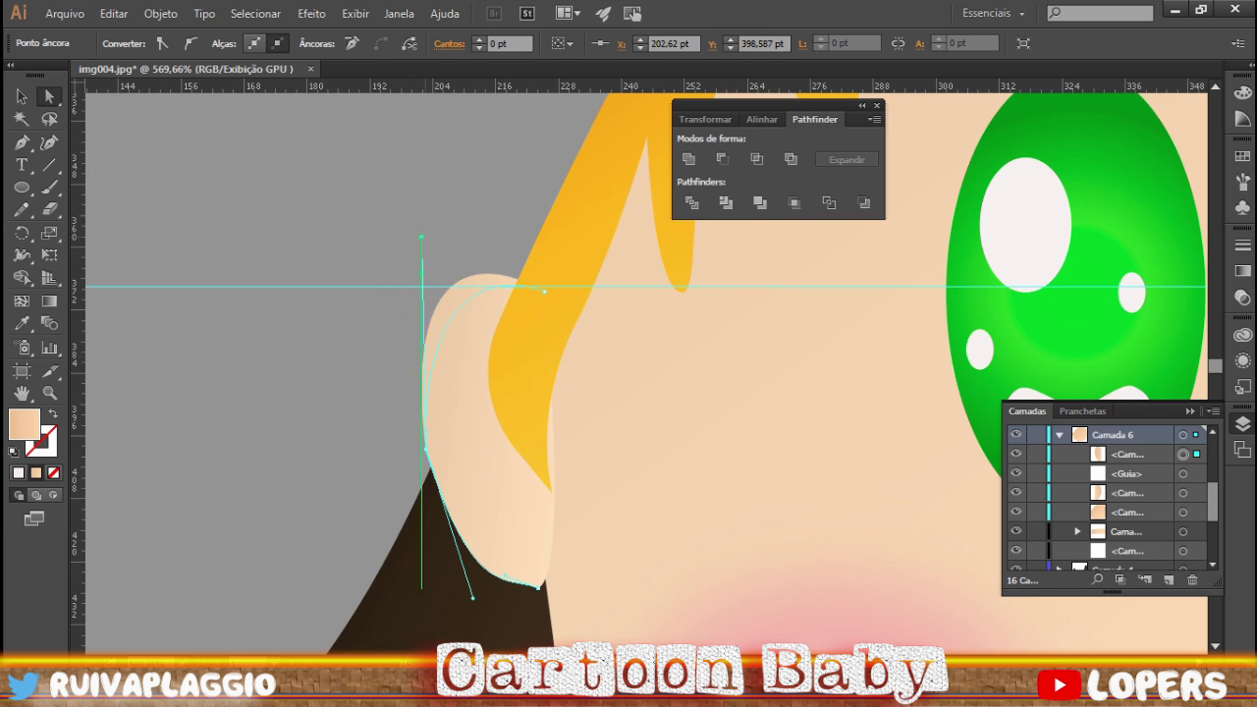
drag(420, 236, 491, 357)
drag(443, 449, 436, 461)
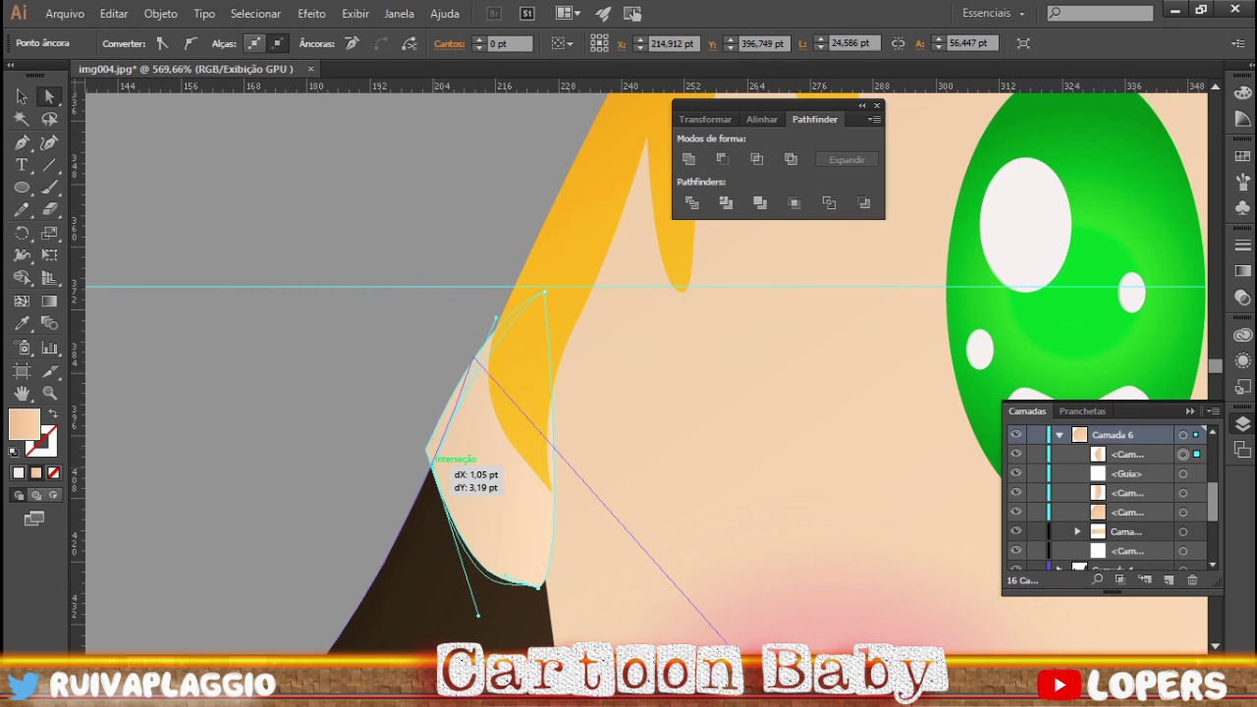
click(530, 285)
drag(497, 321, 491, 321)
click(521, 323)
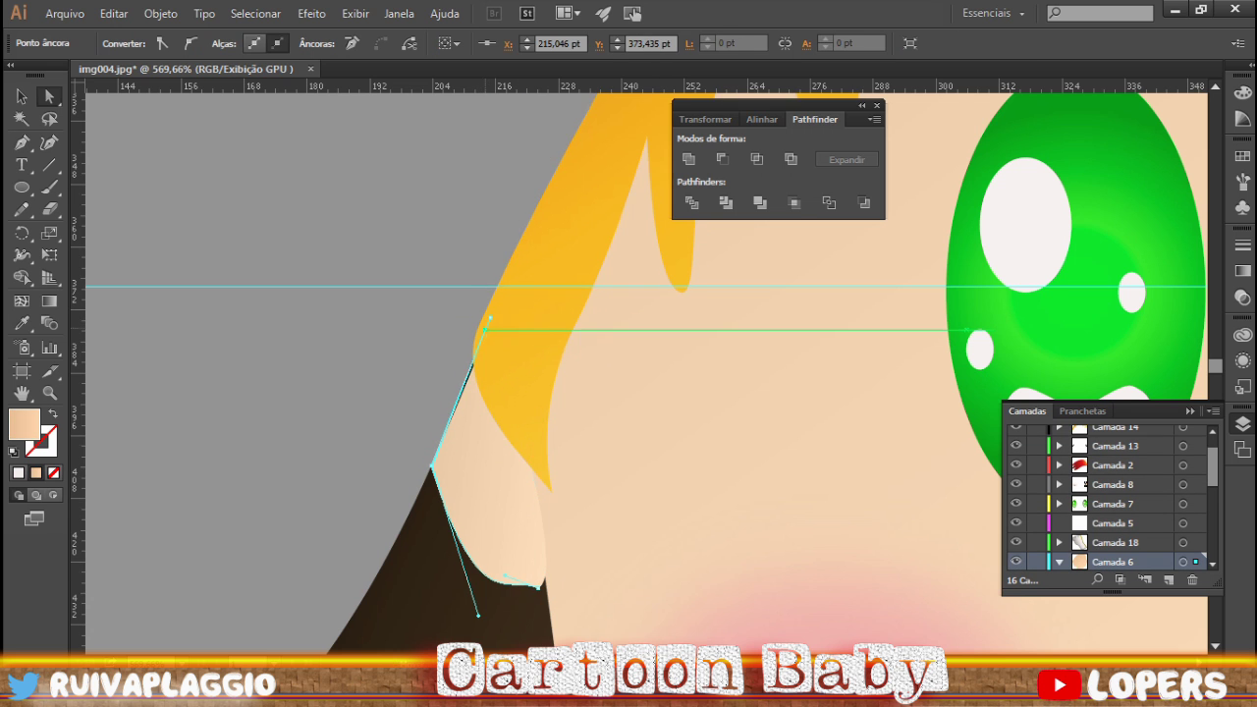
- Round the right ear's outer corner anchor to its maximum radius for a smoother edge
scroll(638, 374, down, 1)
scroll(638, 373, right, 5)
scroll(638, 374, right, 7)
scroll(638, 373, down, 1)
click(851, 353)
scroll(851, 354, right, 2)
scroll(850, 354, up, 1)
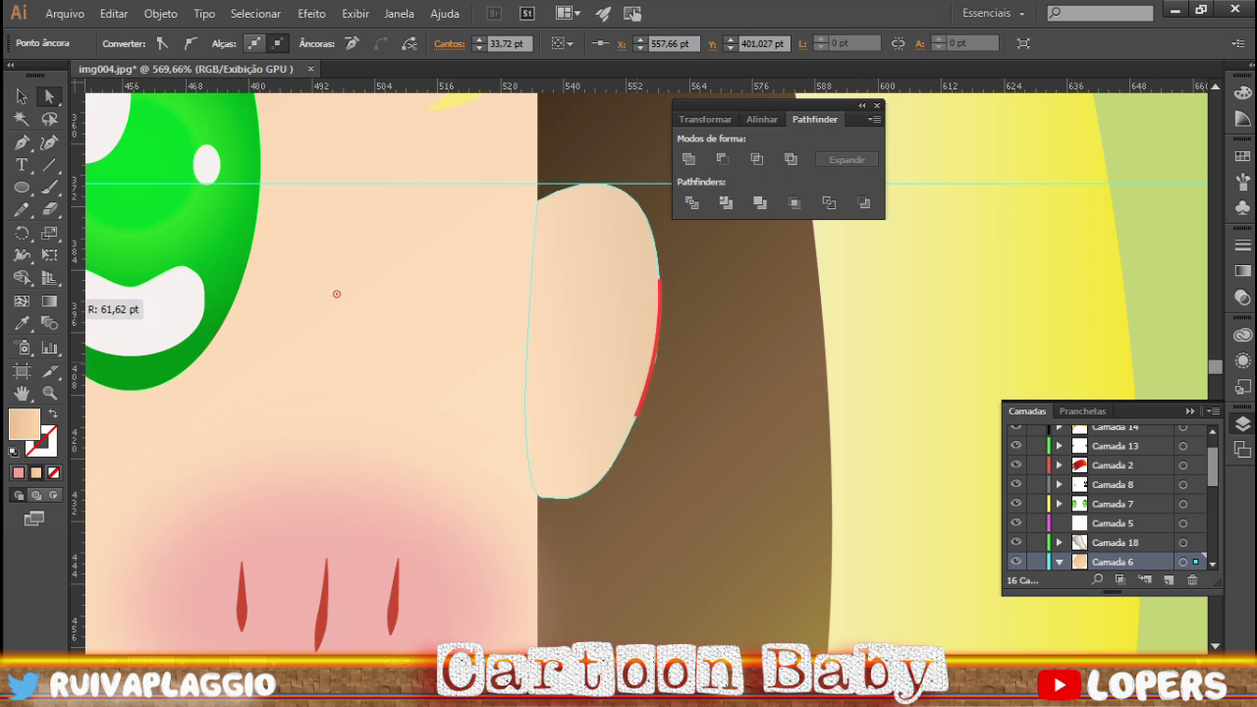
- Set the stroke of the cheek blush lines in Camada 8 to 3 pt in the lighter red E2675A
key(ctrl+0)
click(1183, 484)
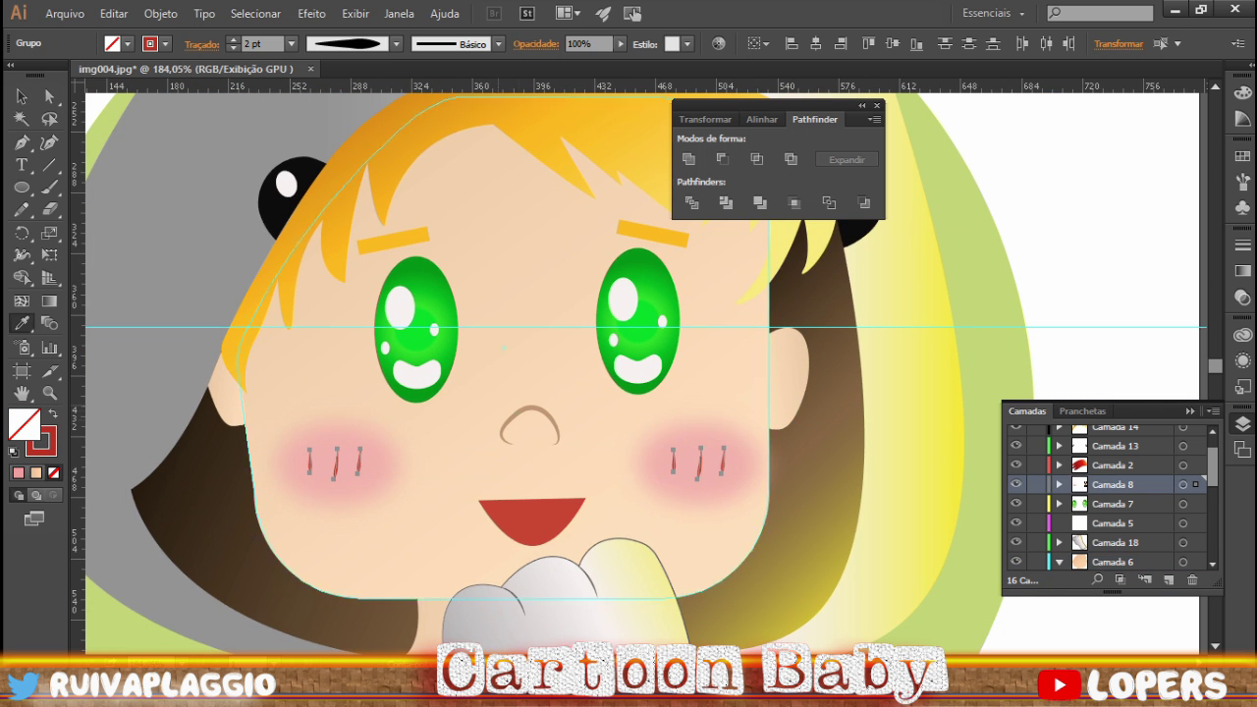
click(531, 417)
double_click(40, 441)
click(495, 252)
click(826, 226)
double_click(40, 440)
click(517, 272)
click(825, 226)
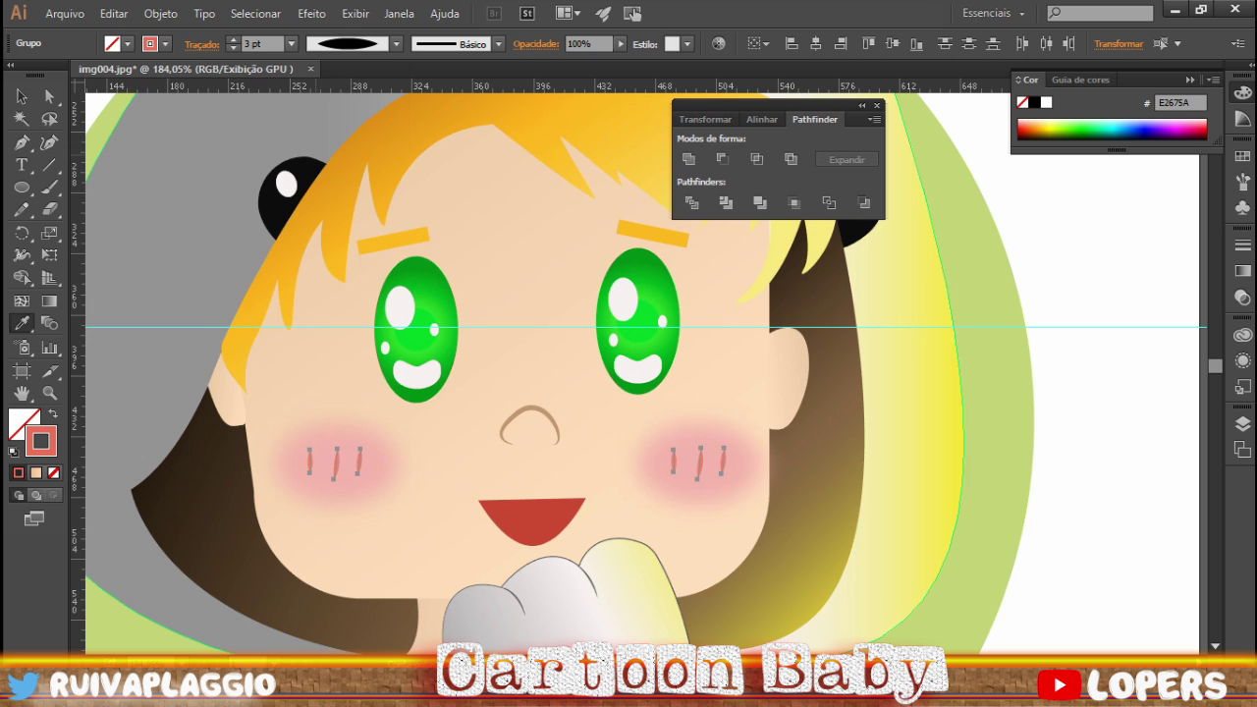
- Apply a one-sided tapered width profile to the cheek blush lines and clear the selection
click(395, 43)
click(338, 162)
key(ctrl+shift+a)
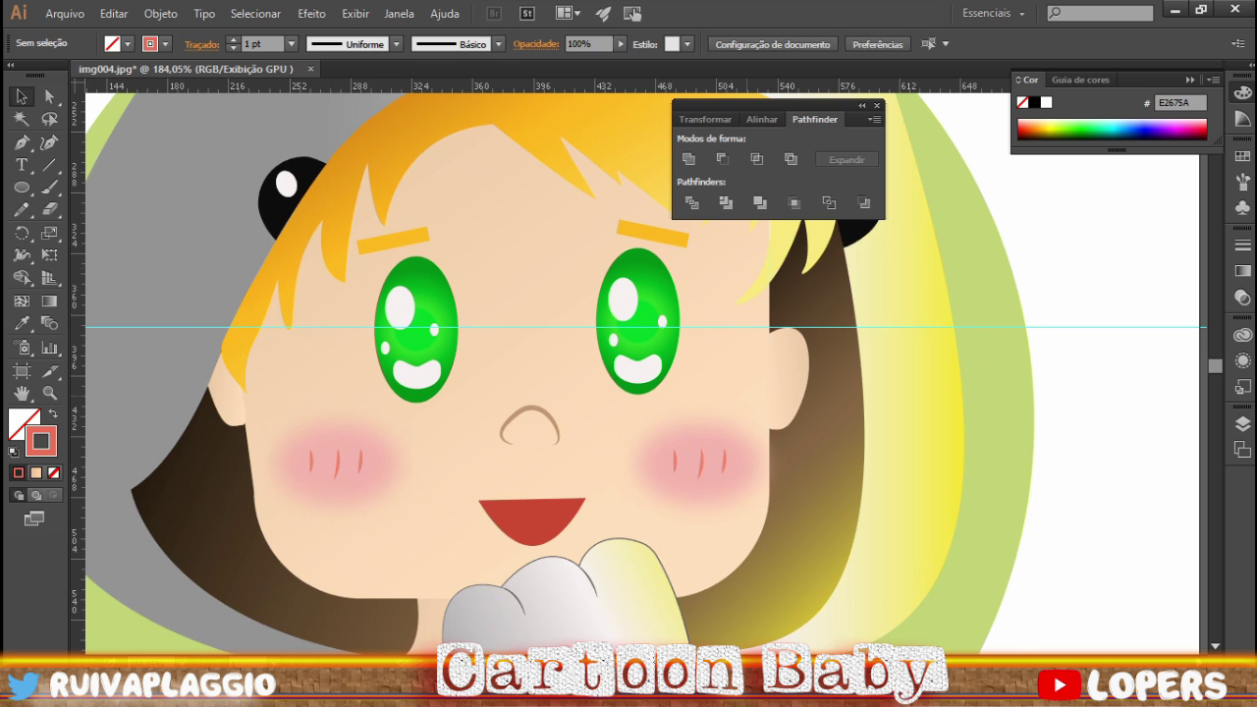
- Fill the eyebrows with the orange-to-yellow gradient sampled from the hair
scroll(392, 241, up, 3)
click(653, 343)
key(i)
click(491, 236)
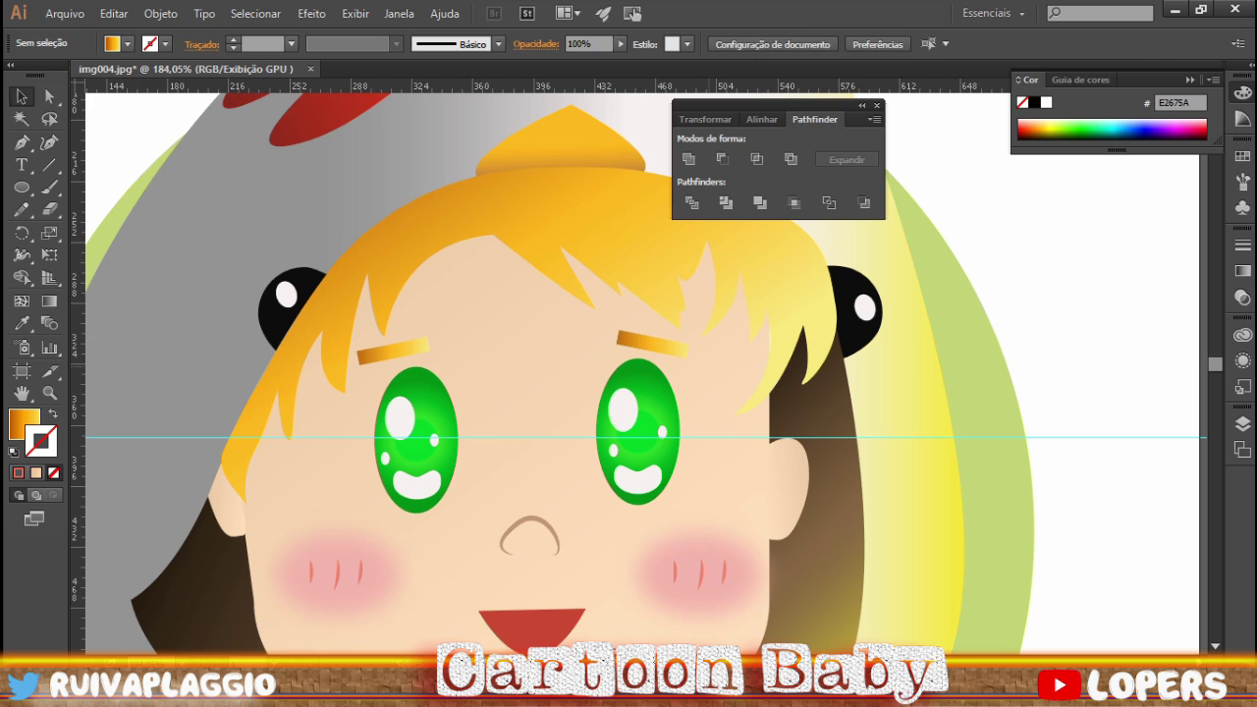
- Redirect the orange gradient across the eyebrows with the Gradient tool and clear the selection
click(1243, 423)
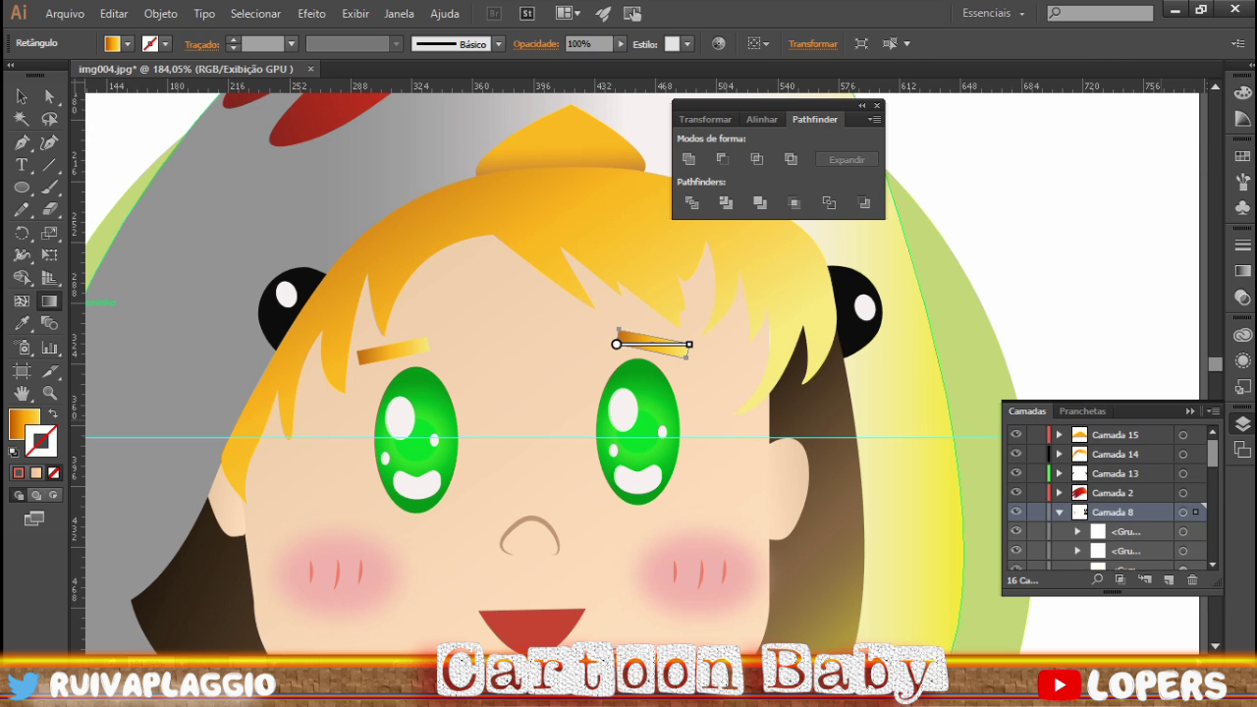
drag(643, 321, 666, 371)
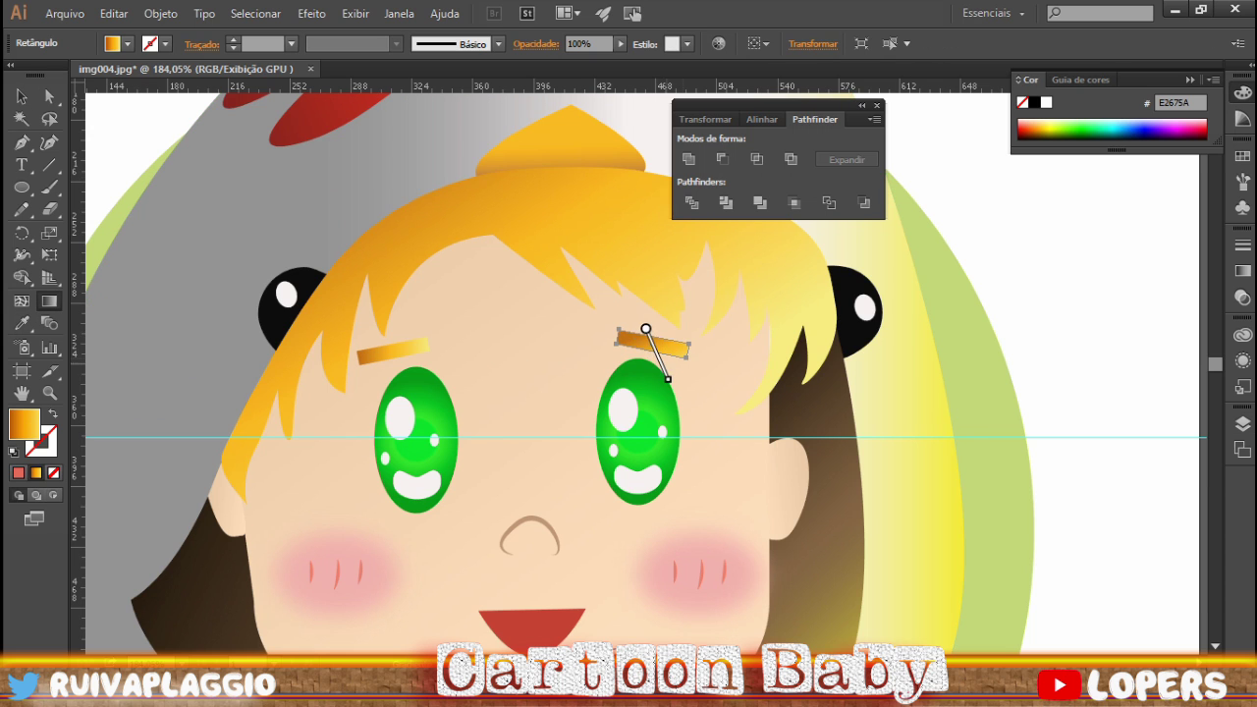
click(393, 351)
key(a)
key(ctrl+shift+a)
key(super)
key(super)
scroll(811, 518, up, 2)
scroll(811, 518, down, 1)
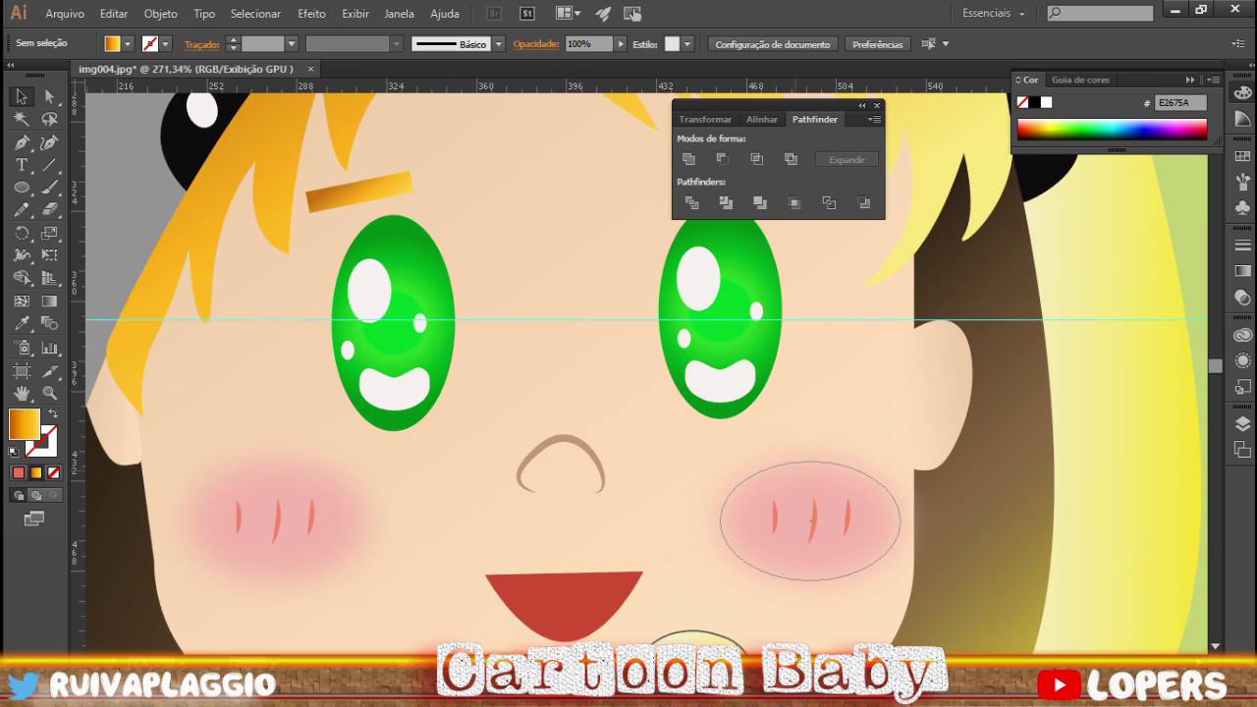
- Duplicate the right cheek's blush ellipse and place a smaller copy over the top of the nose
click(811, 518)
key(ctrl+c)
key(ctrl+v)
drag(739, 417, 568, 437)
key(z)
click(594, 457)
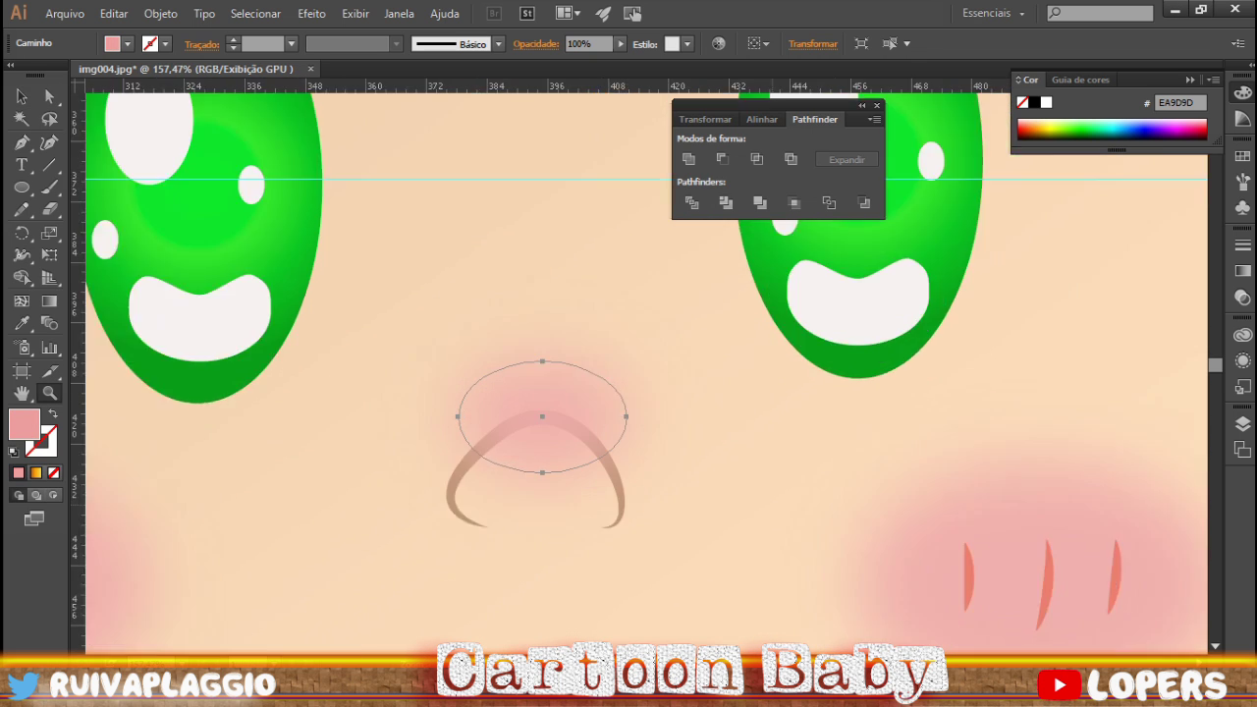
click(578, 458)
key(v)
- Select the nose outline and its blush in the layers list and arrange the blush directly beneath the outline
key(F7)
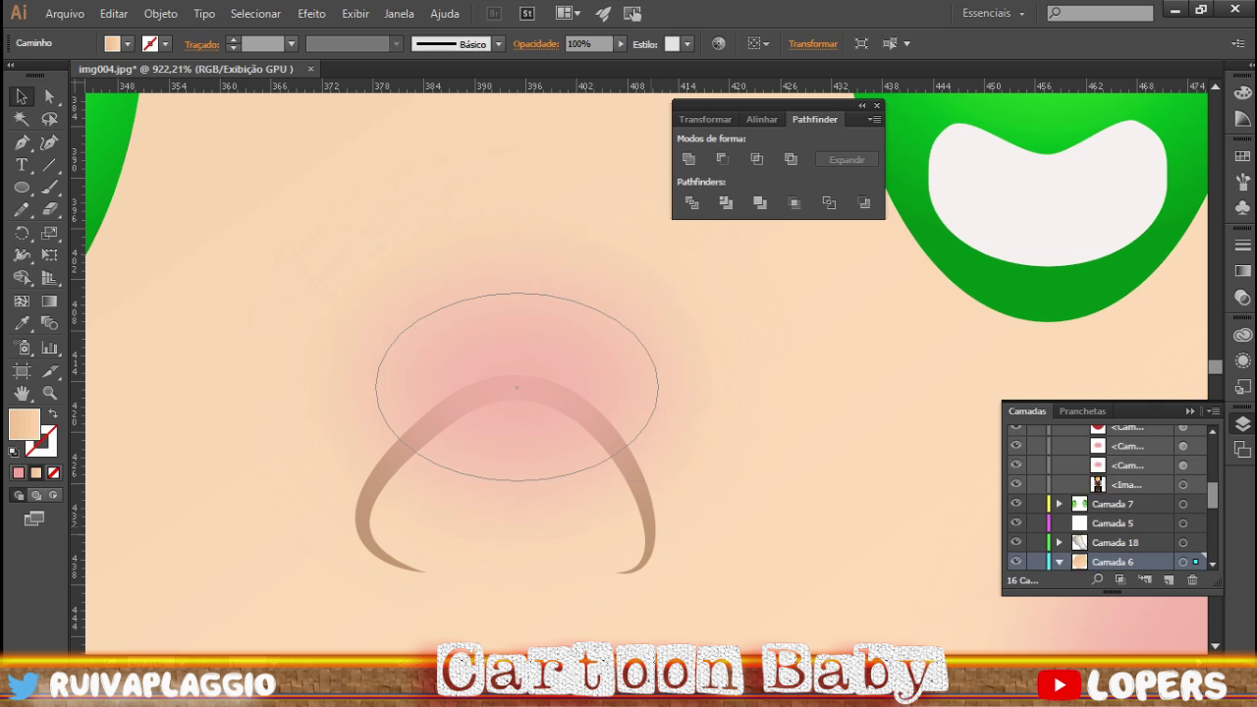
click(1183, 511)
shift+click(1183, 454)
key(ctrl+bracketleft)
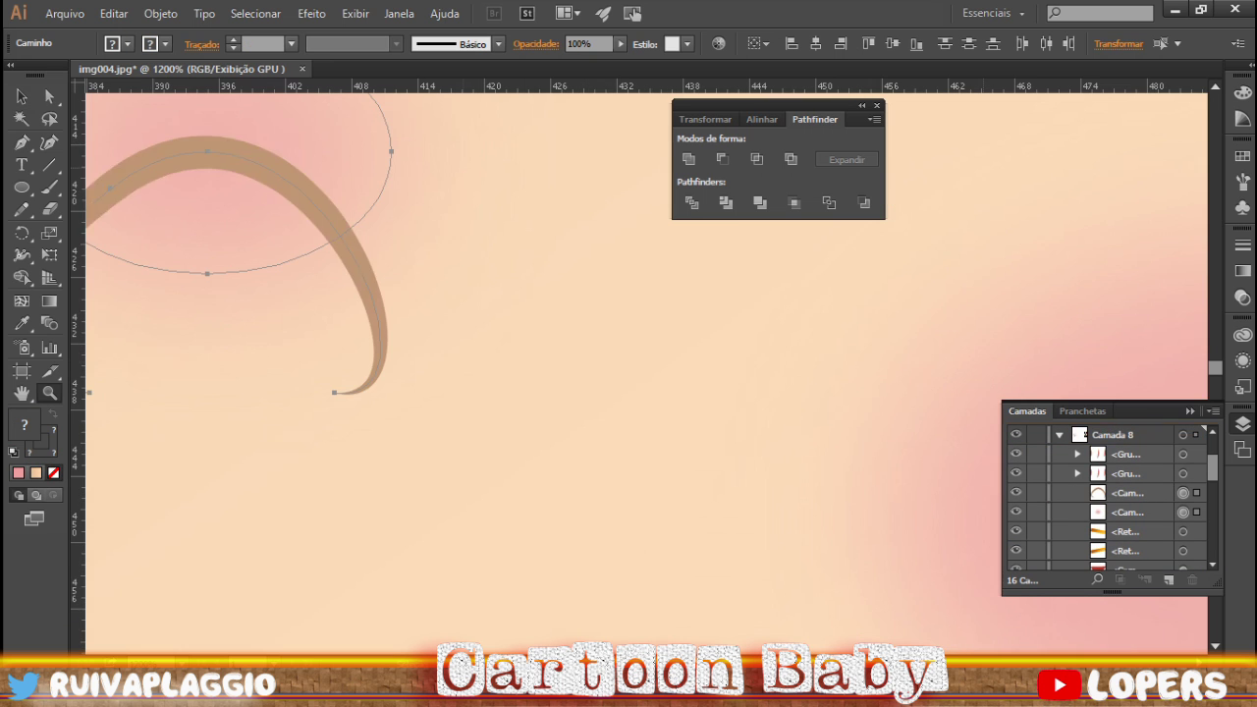
key(ctrl+minus)
- Shift the nose blush down inside the nose outline and set its fill to FF6161
click(595, 310)
drag(653, 309, 652, 364)
double_click(24, 424)
click(822, 225)
double_click(24, 424)
click(822, 225)
key(ctrl+minus)
key(v)
key(ctrl+shift+a)
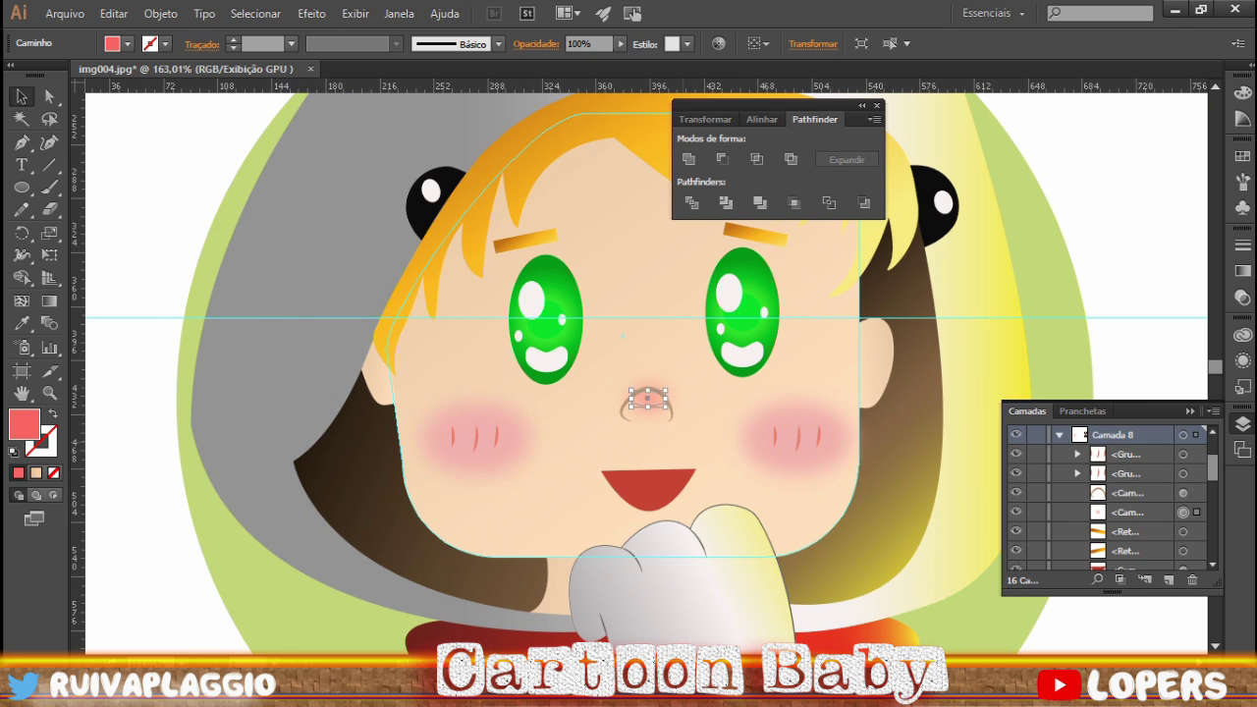
- Place a rotated copy of the nose blush on the right ear's upper part and adjust its fill color
drag(646, 400, 731, 368)
key(z)
click(976, 330)
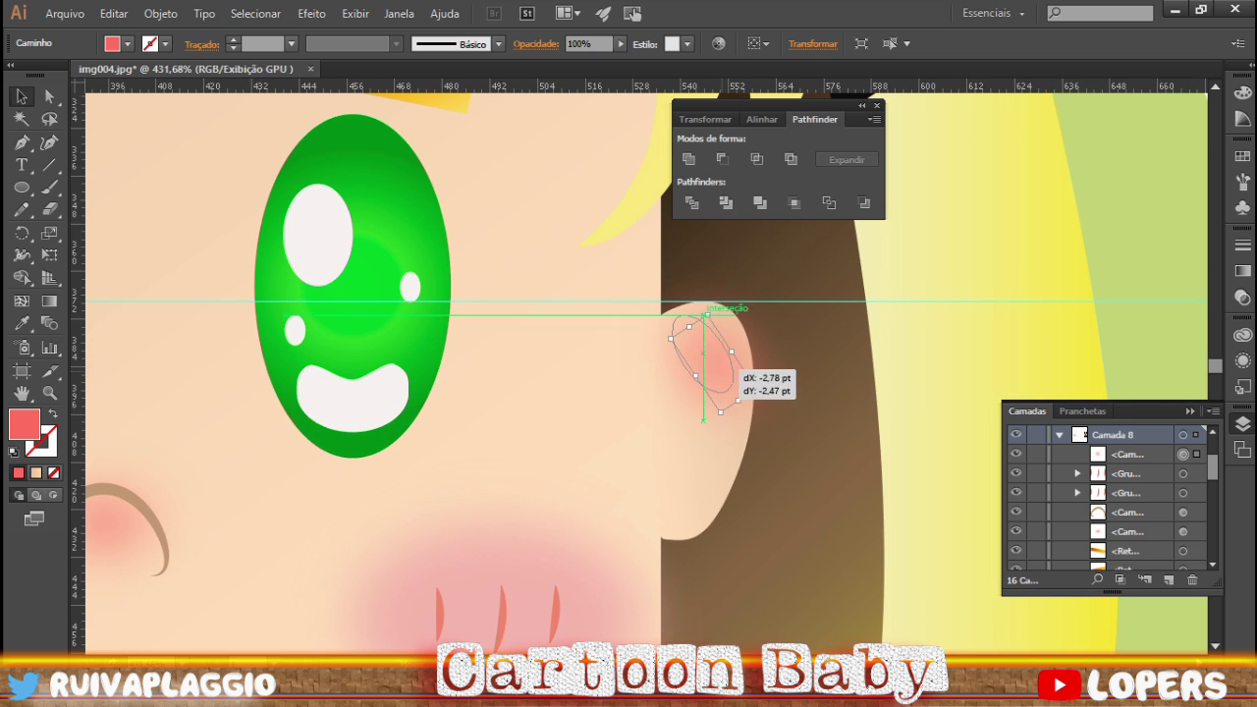
double_click(23, 423)
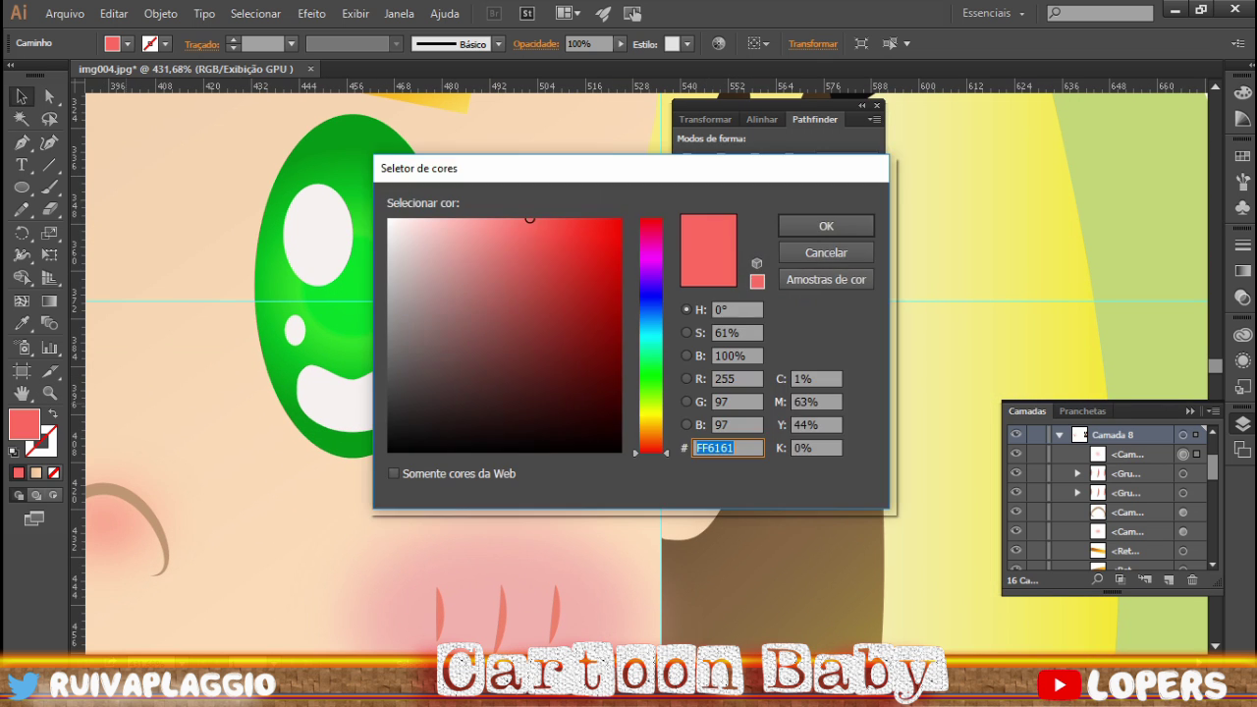
click(823, 225)
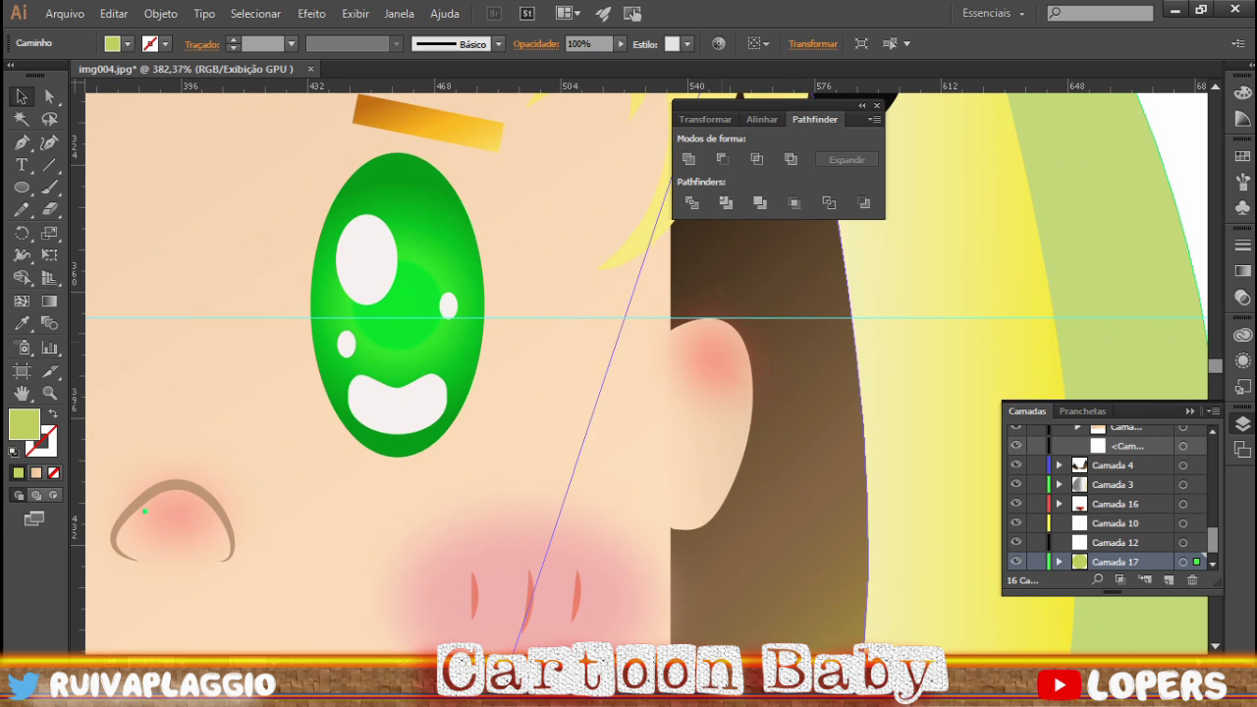
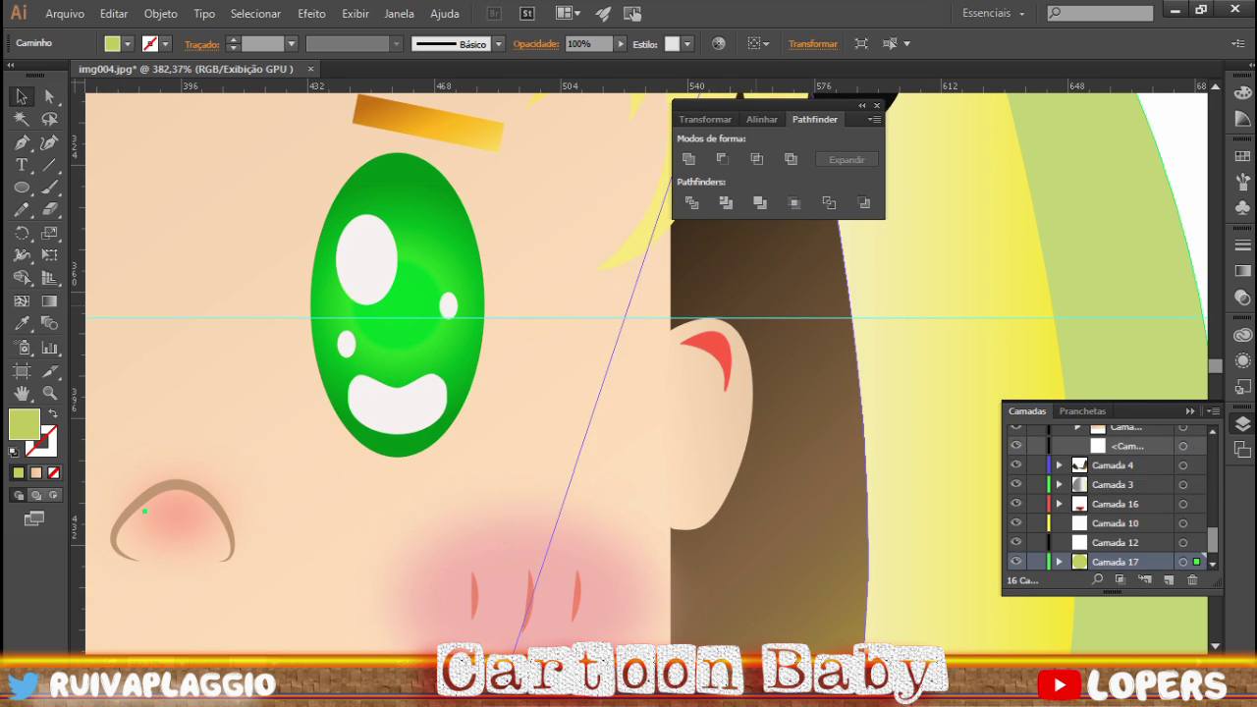
- Lower the right ear's red crescent to 45% opacity and apply a Gaussian Blur with a 0,5 pixel radius
click(705, 356)
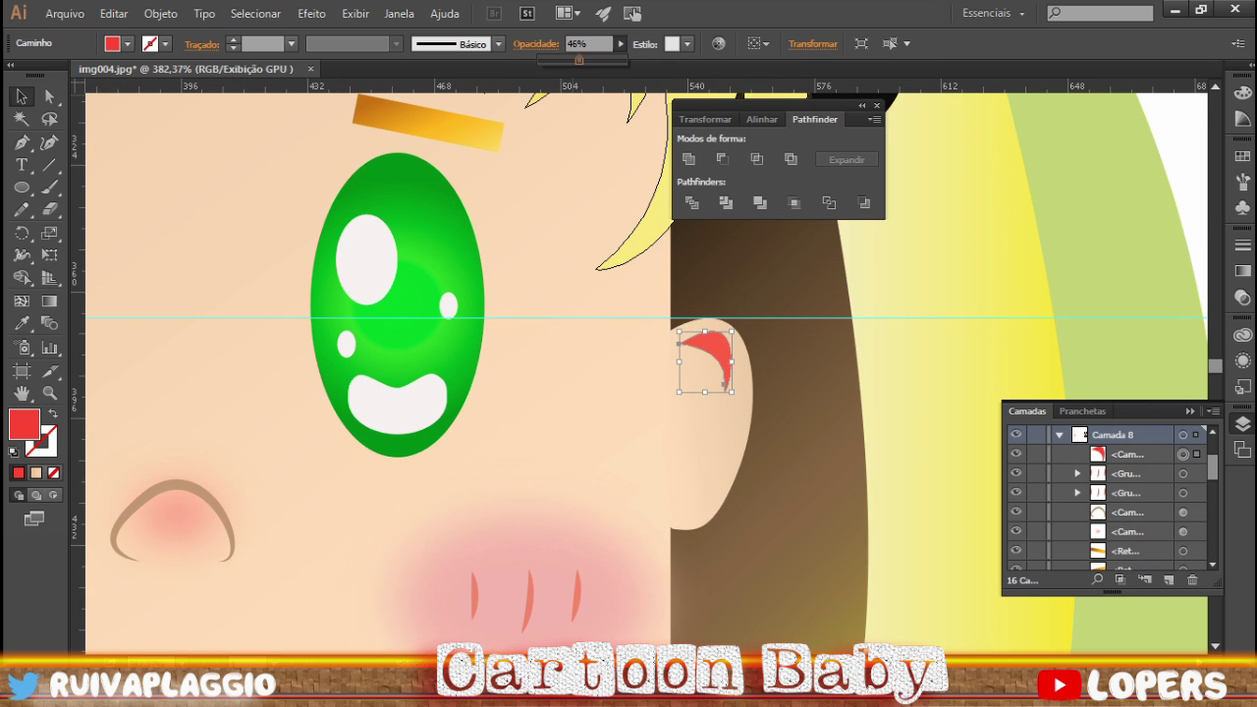
click(354, 14)
mouse_move(324, 331)
click(667, 331)
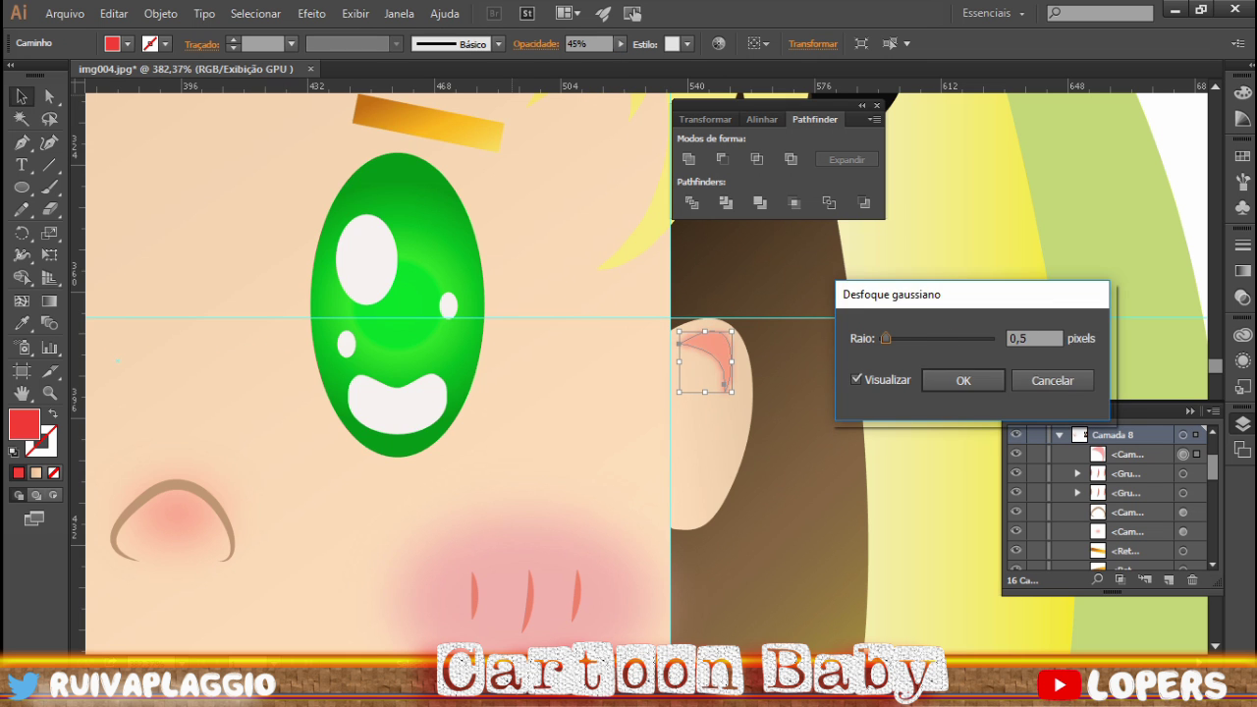
click(963, 380)
- Clear the crescent selection and select the left ear beside the hood opening
key(ctrl+shift+a)
key(z)
drag(628, 373, 688, 373)
scroll(629, 373, down, 3)
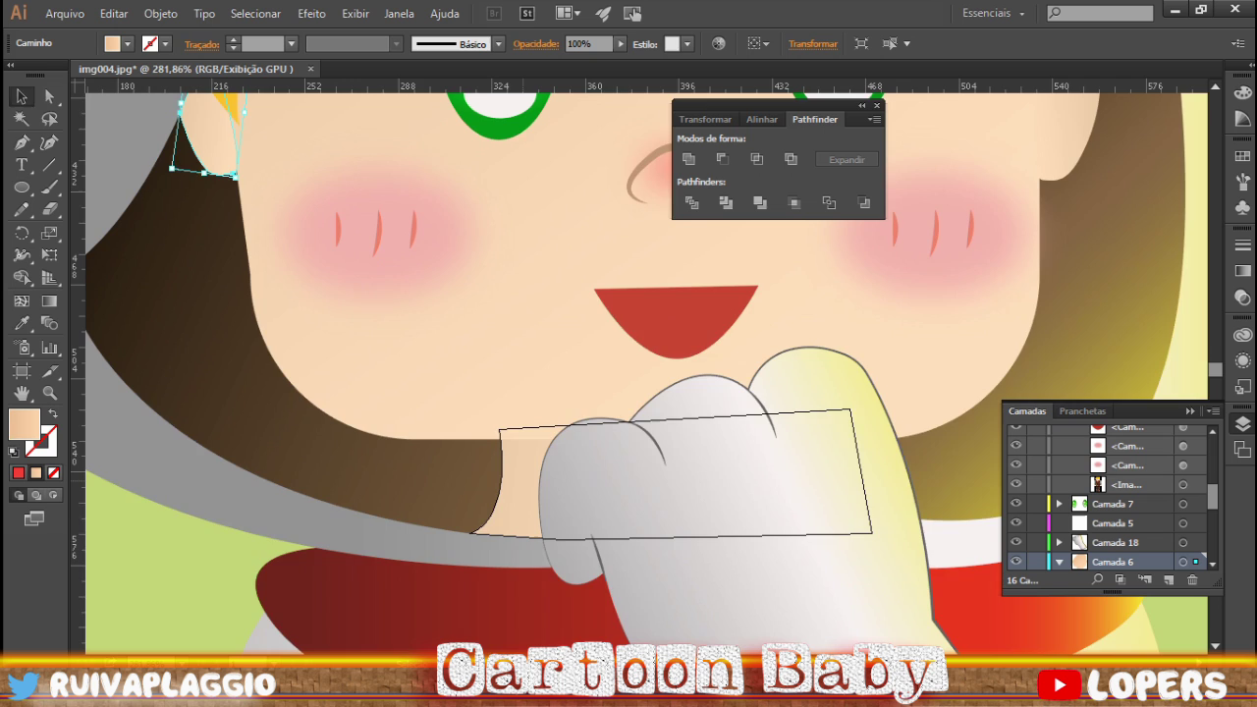
click(349, 236)
key(i)
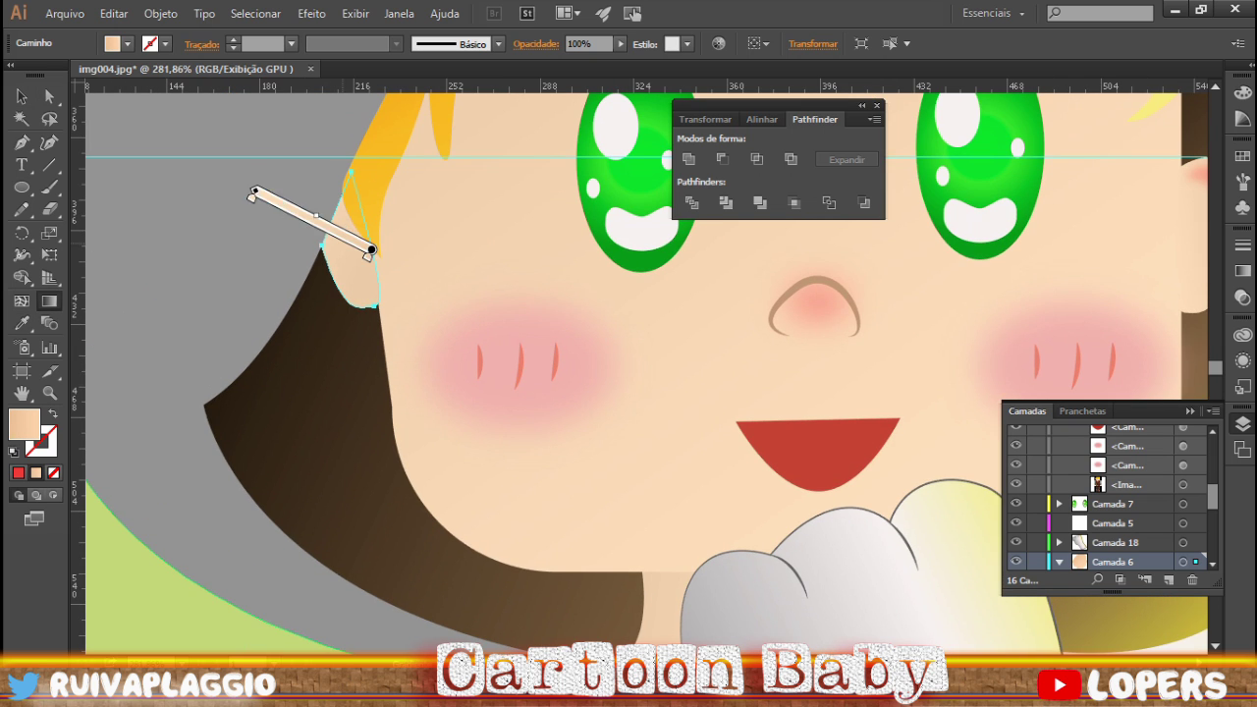
key(ctrl+F9)
double_click(1189, 374)
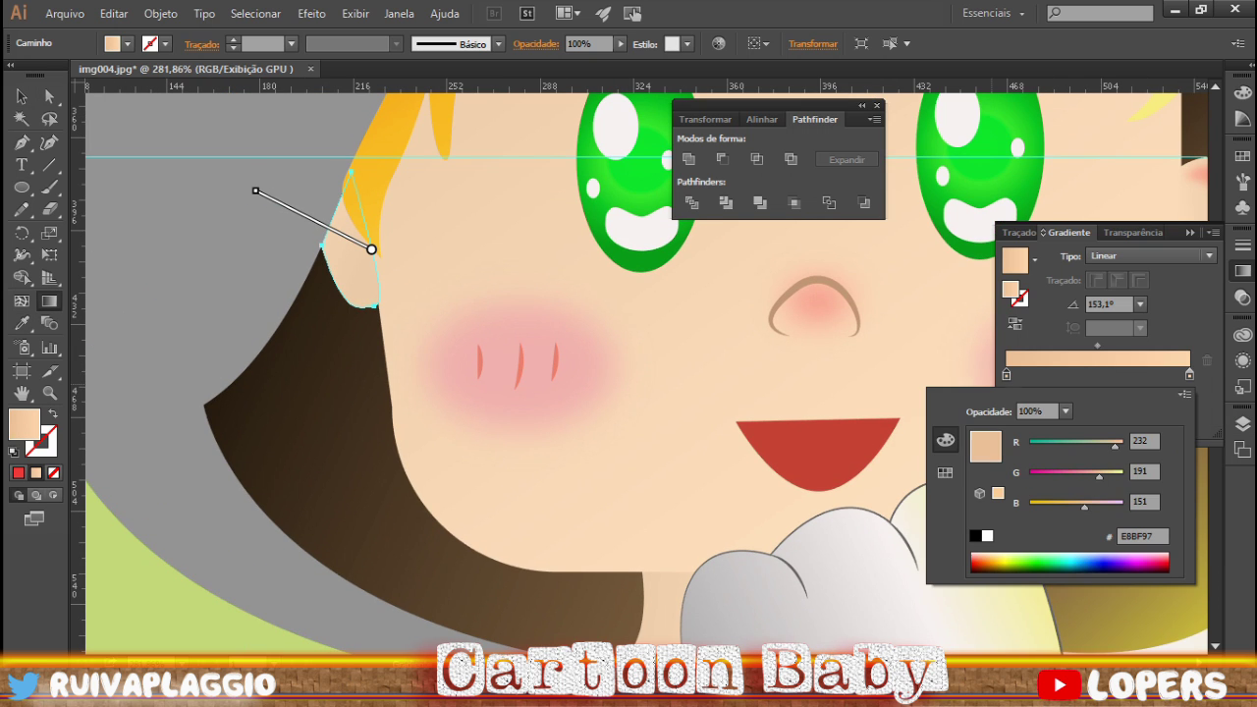
key(Escape)
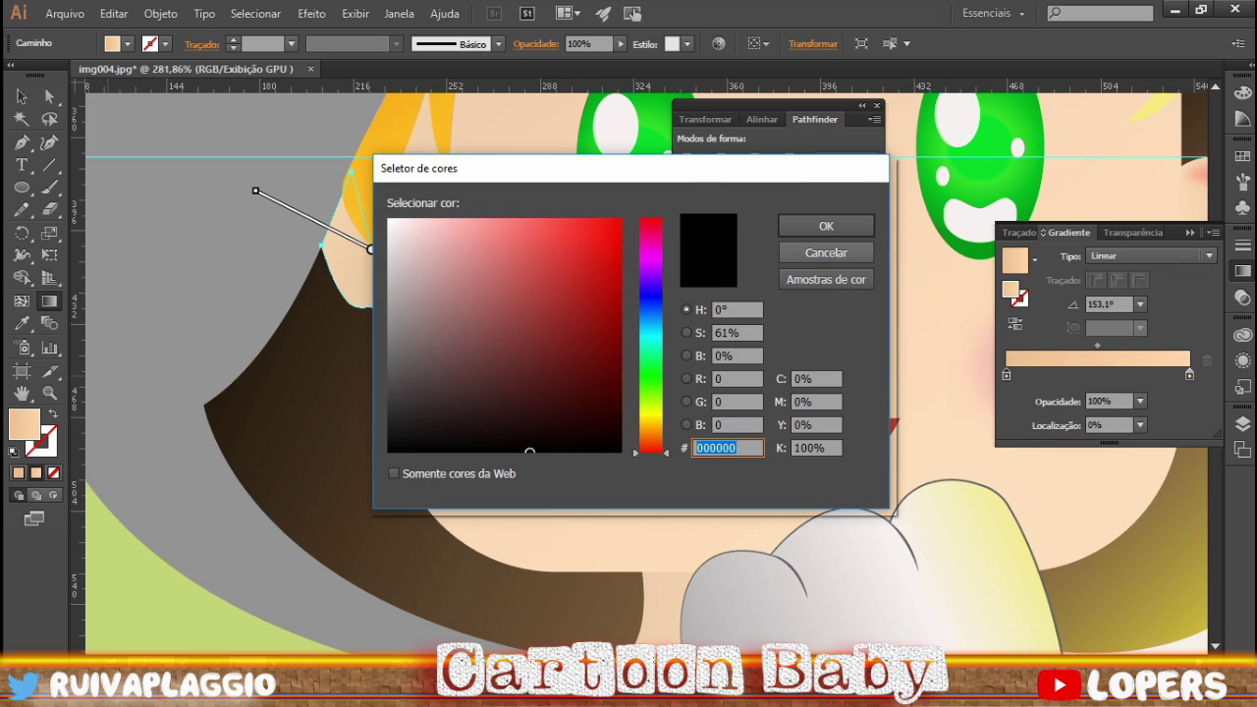
click(824, 251)
click(1242, 156)
double_click(23, 424)
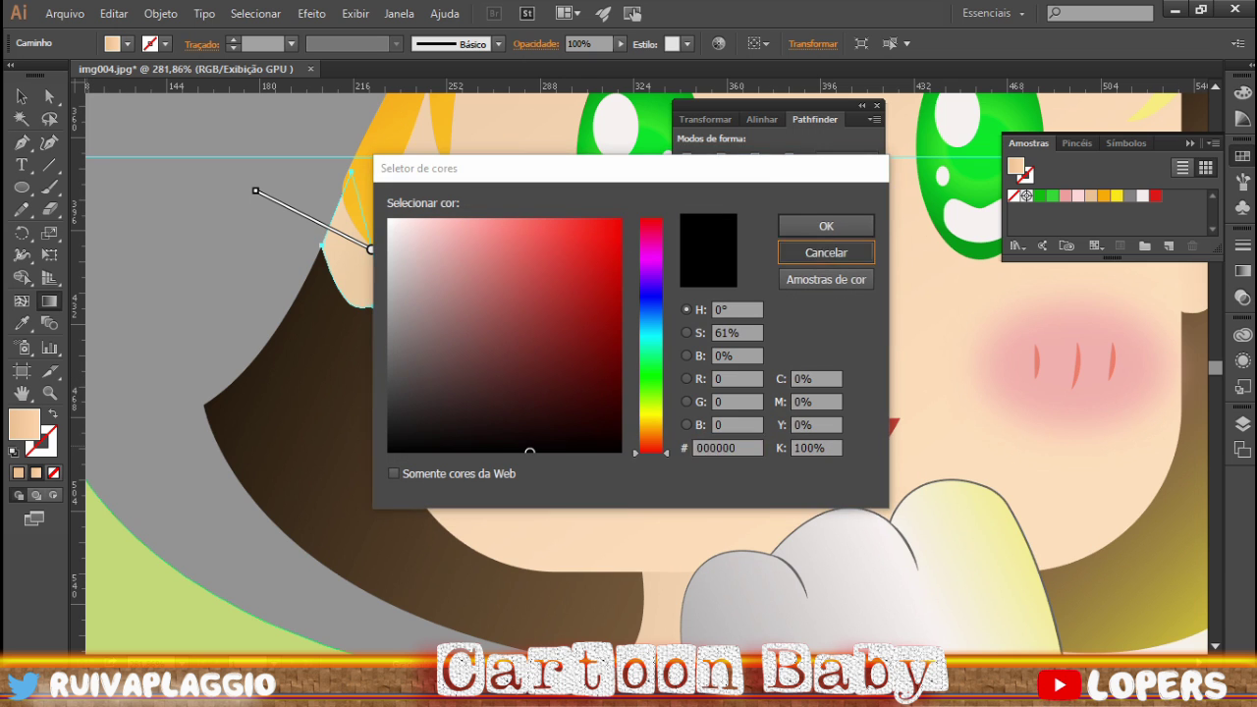
click(822, 252)
key(v)
double_click(23, 424)
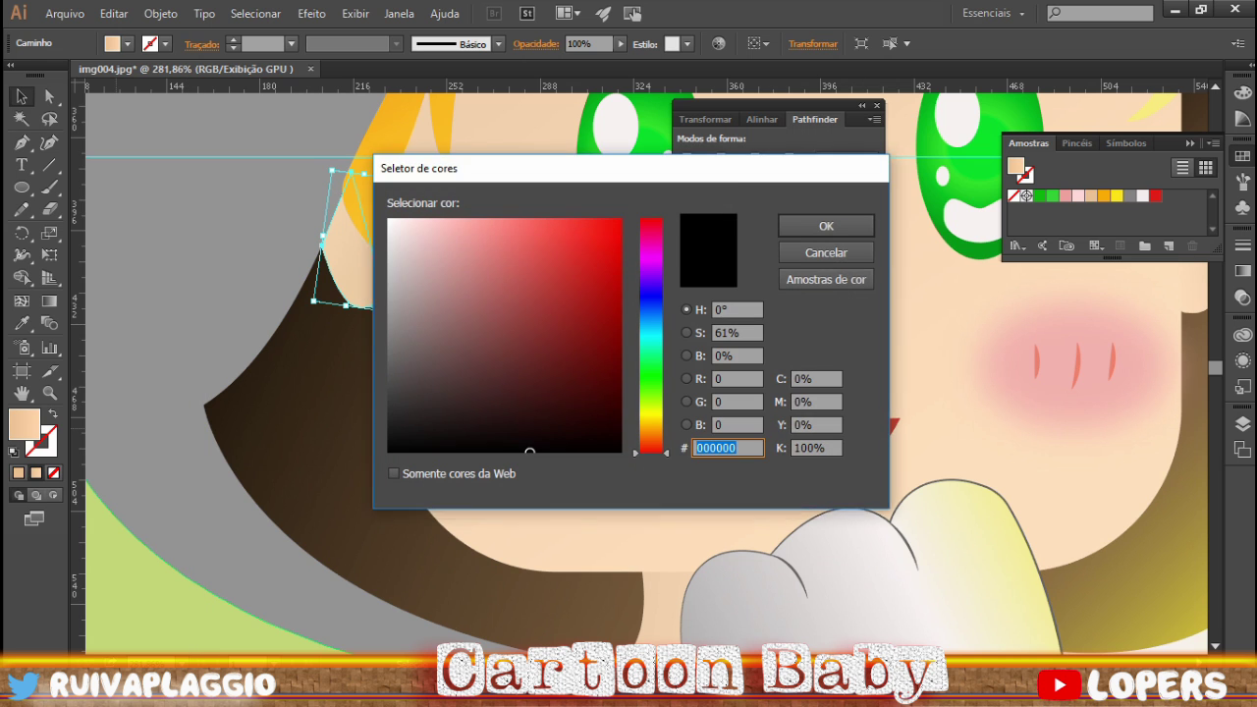
key(Escape)
- Give the left ear a linear gradient from brown B7906A to light peach, with the midpoint at 76,11%
double_click(23, 424)
click(826, 226)
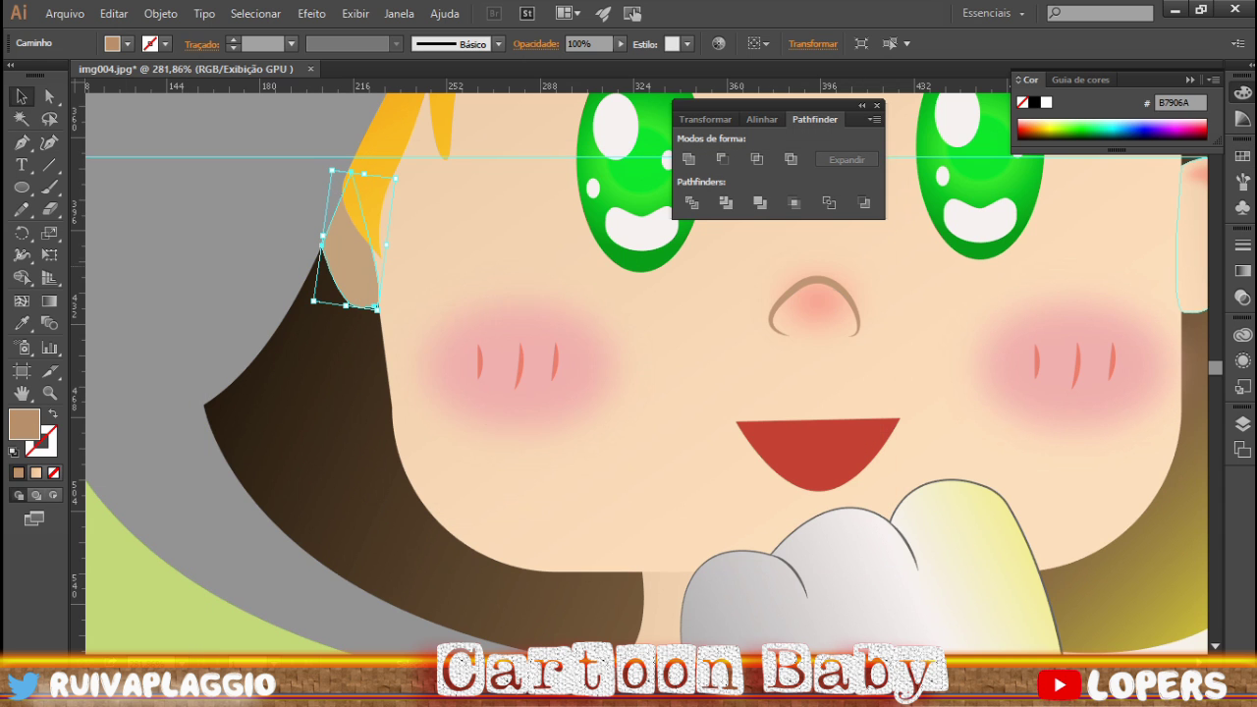
click(1243, 156)
key(period)
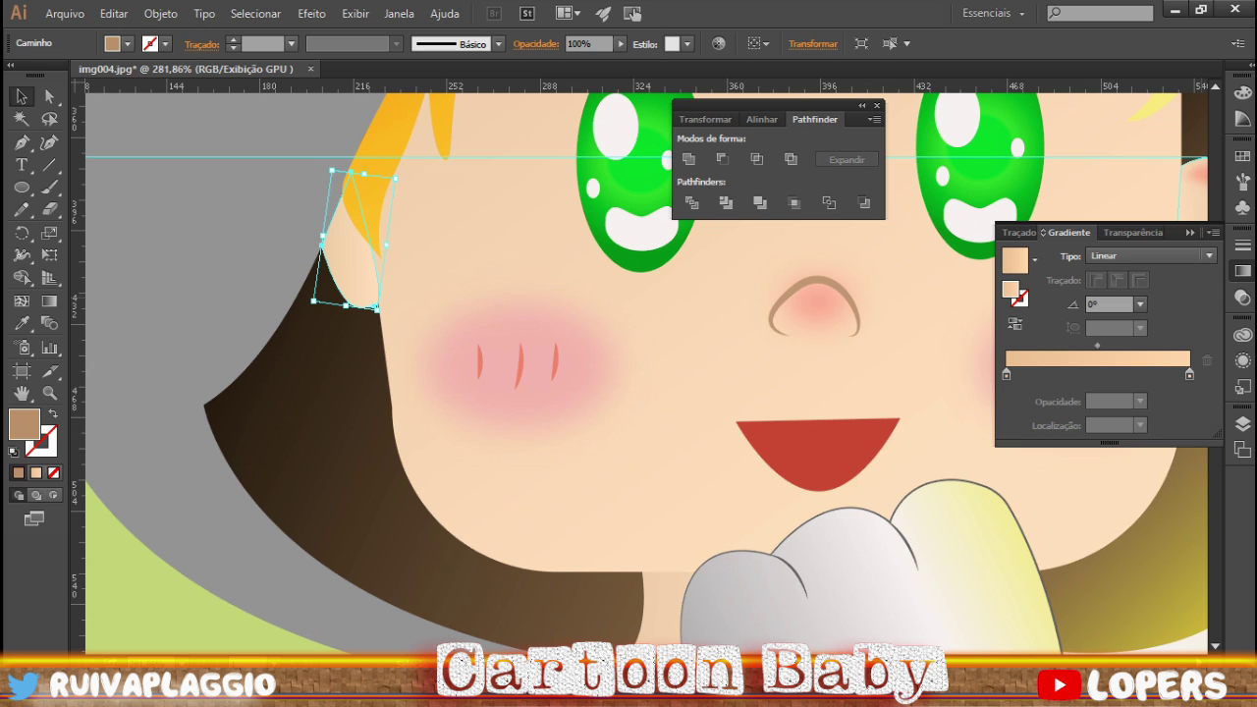
double_click(1189, 374)
click(949, 535)
key(Escape)
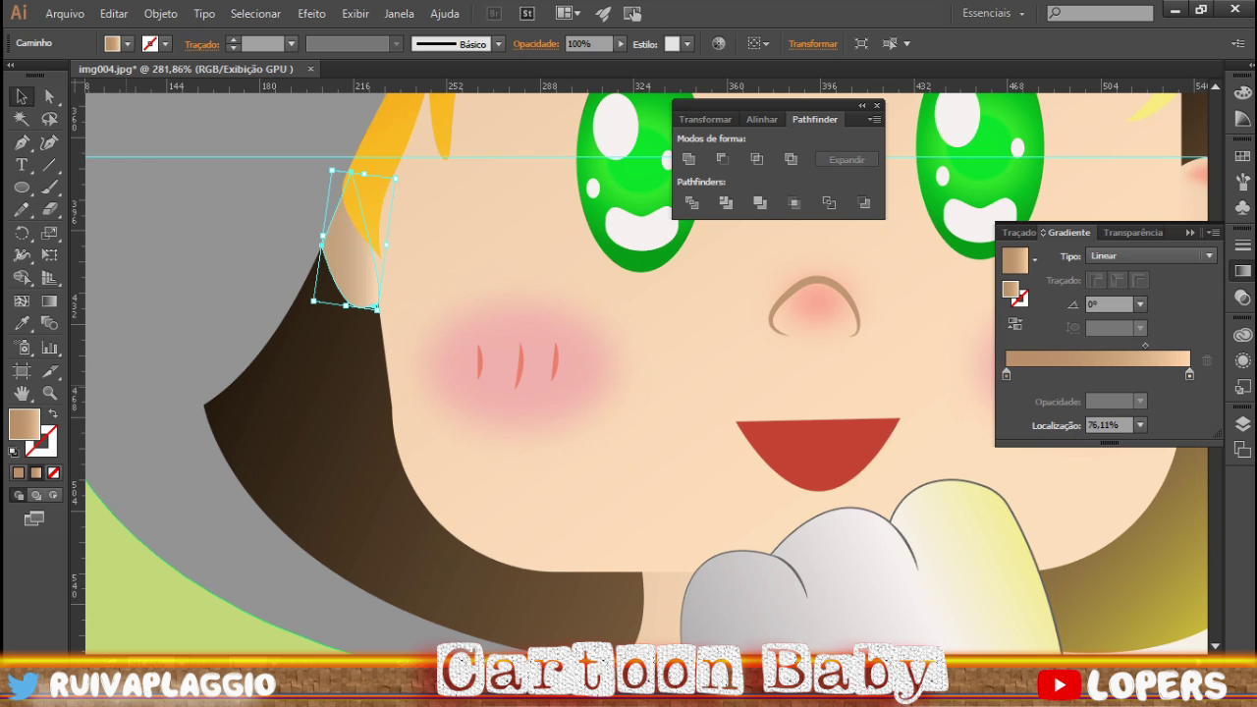
- Apply the ear gradient to the right ear with the light and brown ends swapped, and adjust its midpoint
scroll(639, 373, right, 10)
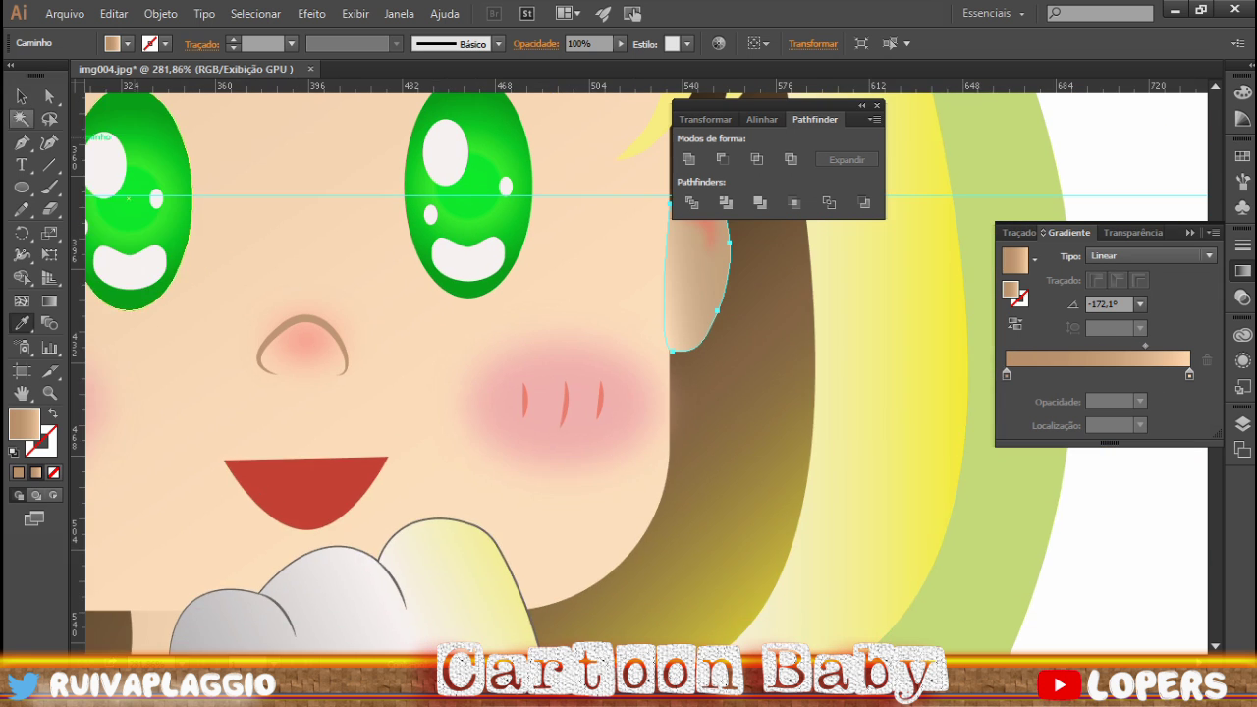
scroll(638, 373, right, 3)
scroll(639, 373, up, 2)
click(1005, 374)
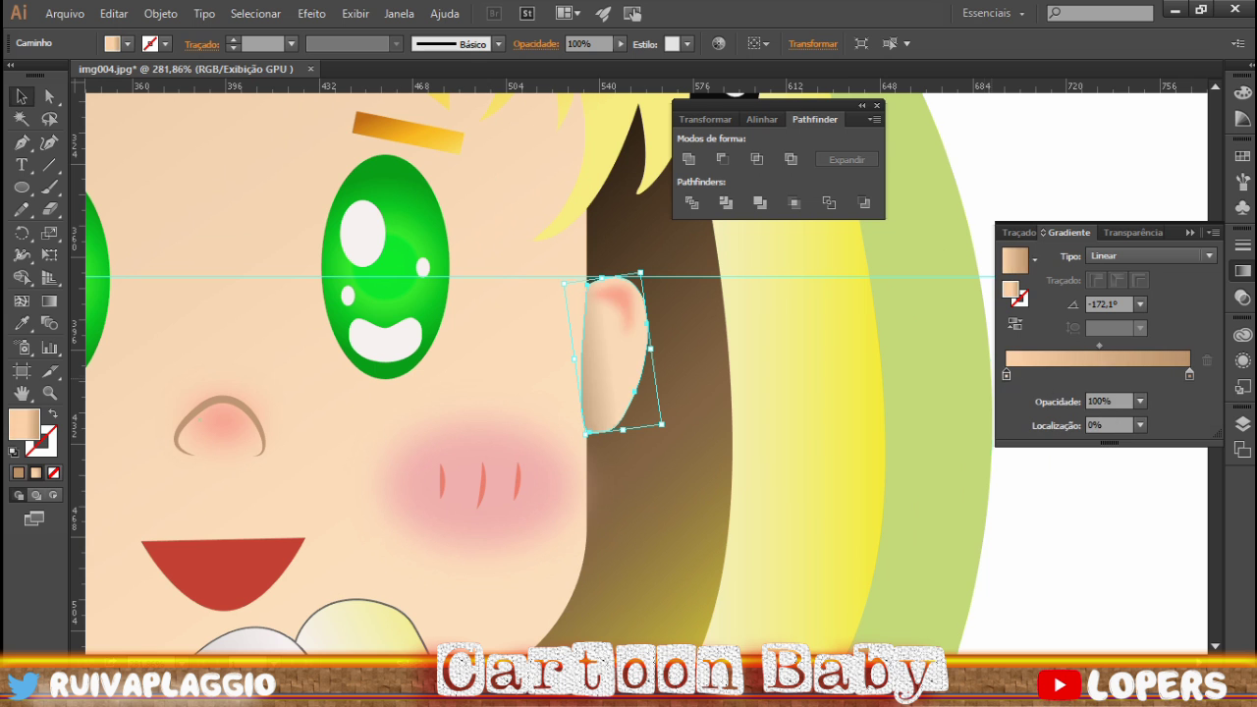
drag(1189, 374, 1161, 375)
key(ctrl+shift+a)
- Select the right ear and send it behind the face shape in Camada 6
key(z)
mouse_move(412, 441)
mouse_down()
mouse_move(378, 432)
mouse_move(422, 447)
mouse_up()
key(v)
click(736, 353)
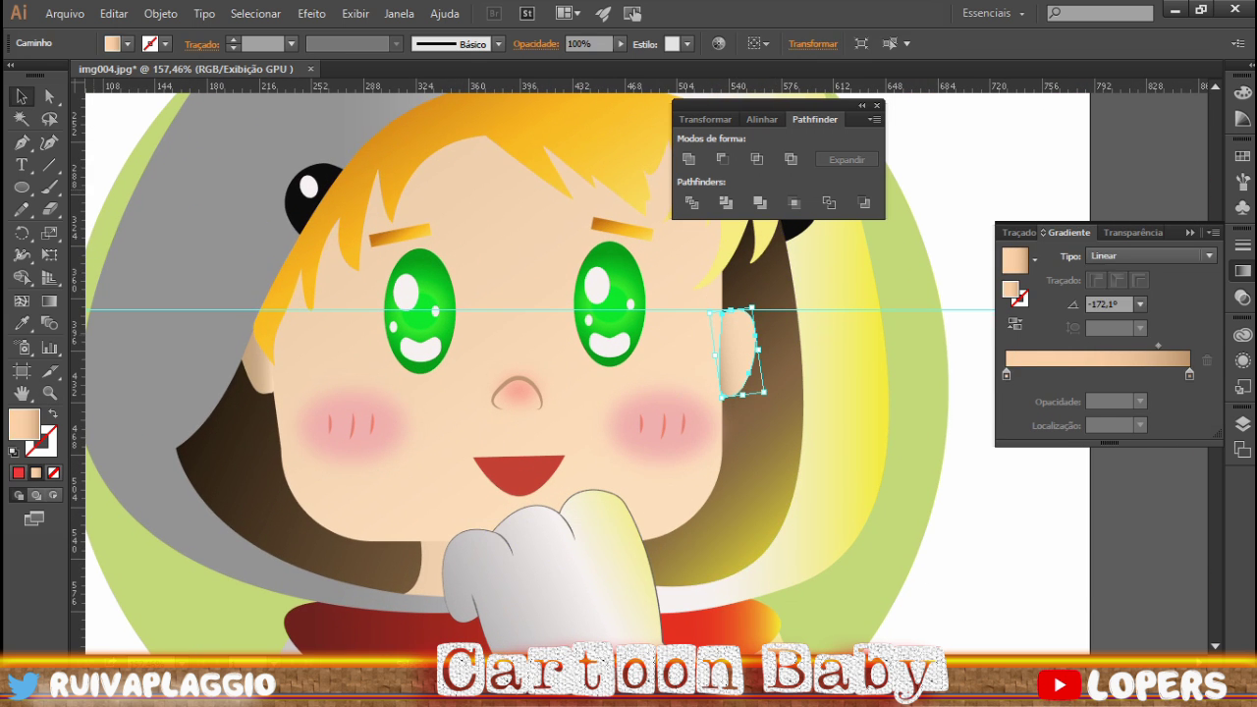
key(F7)
key(ctrl+bracketleft)
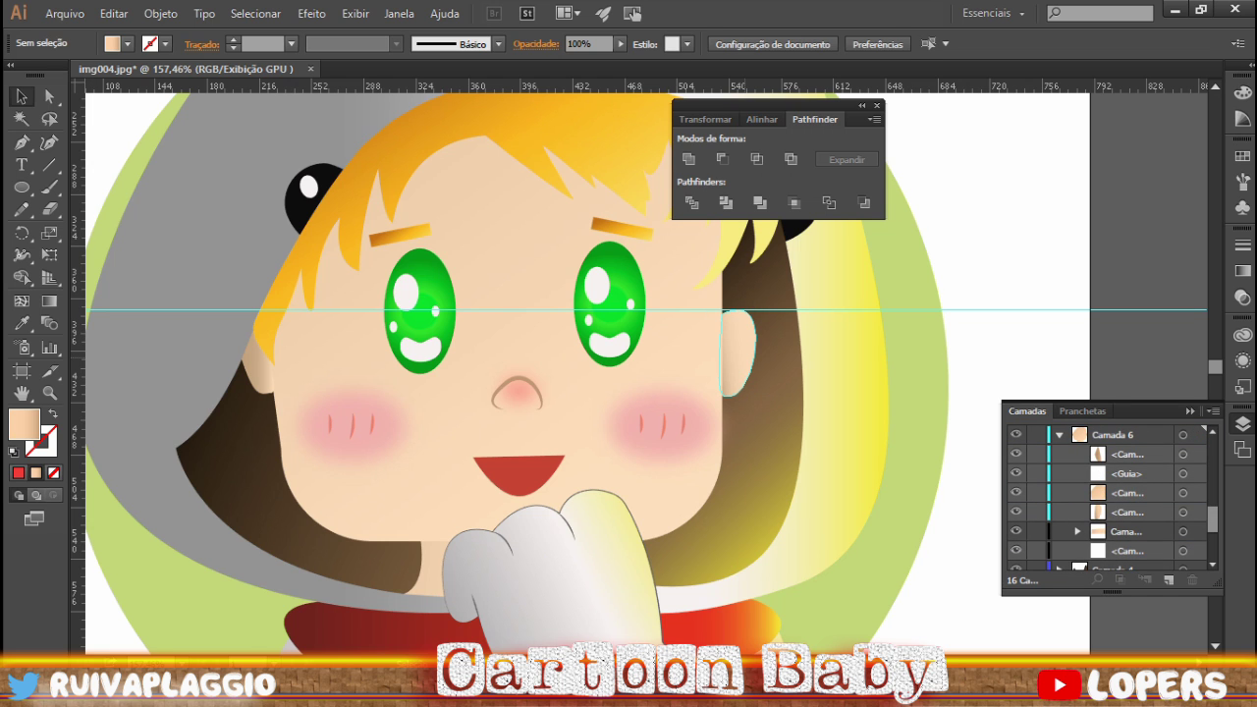
- Lower the guide to the left ear's bottom edge, raise the right ear to match it and delete the guide
drag(526, 310, 494, 393)
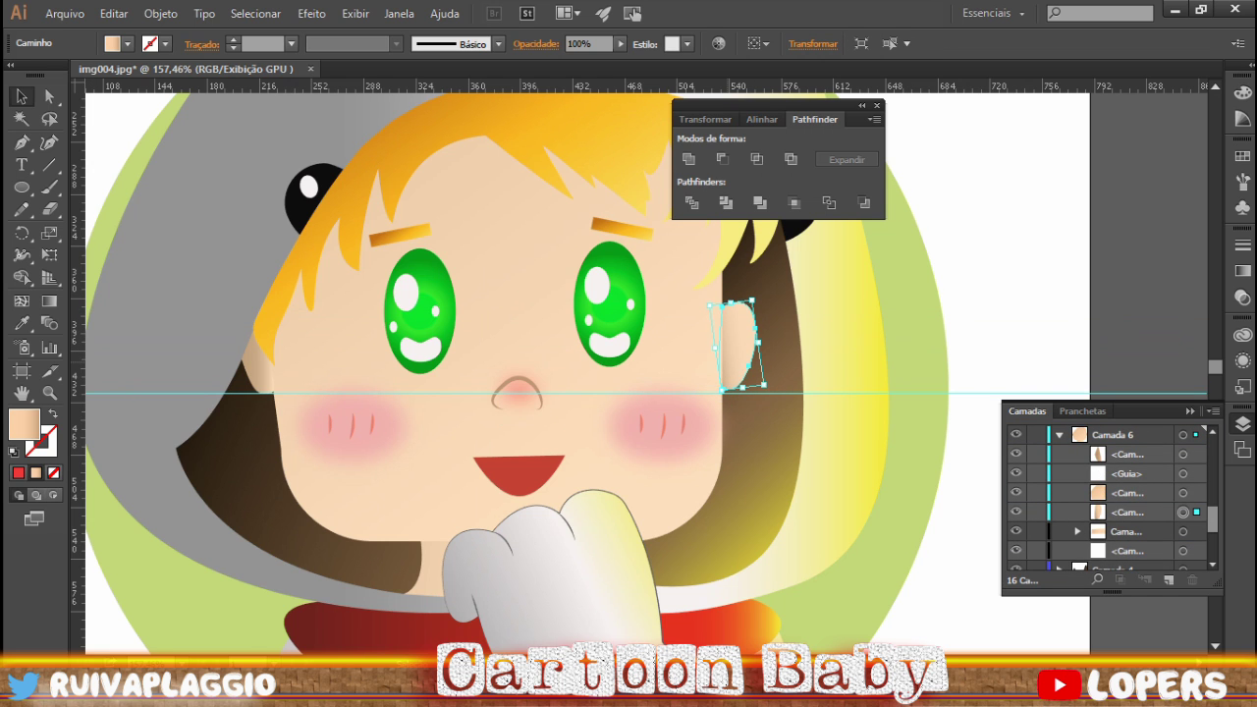
key(Delete)
scroll(589, 373, down, 1)
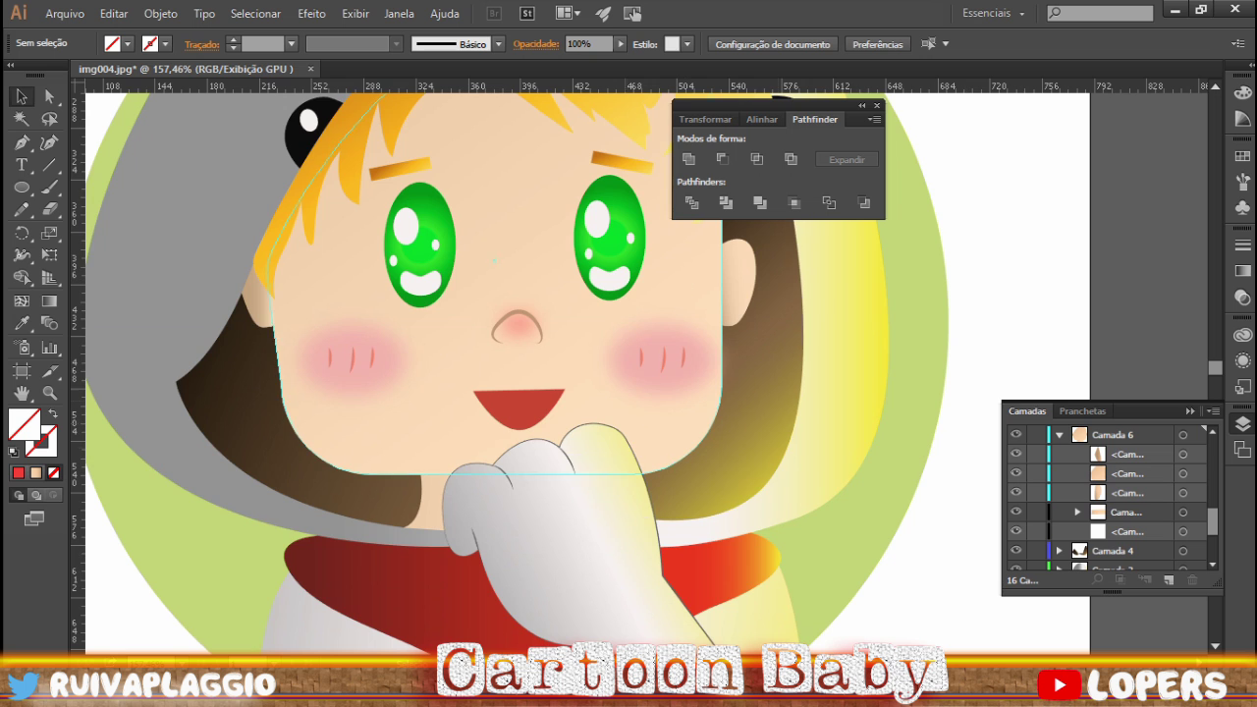
- Collapse Camada 6 and create a new layer above it for the arm's shadow
key(z)
scroll(589, 393, down, 3)
scroll(589, 393, up, 5)
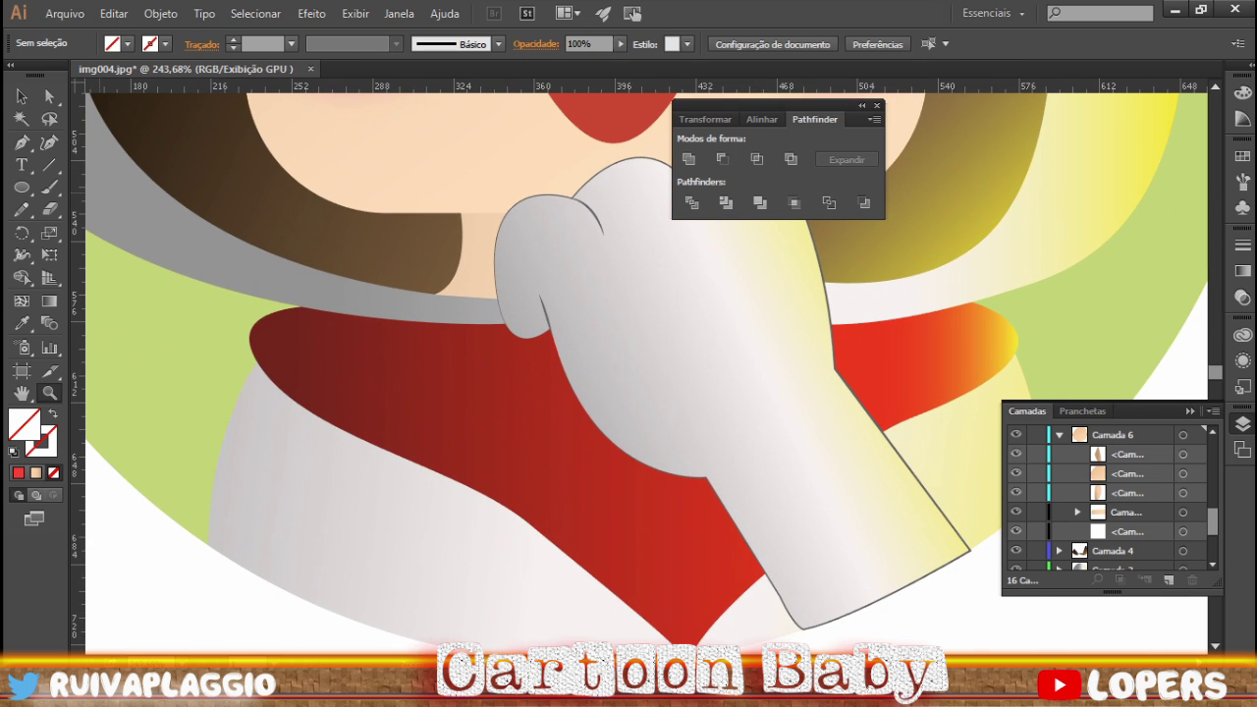
click(1059, 434)
click(1168, 579)
- Draw a closed shadow shape with the Pen tool along the arm's lower edge, from the hood rim over the red scarf
key(p)
click(339, 312)
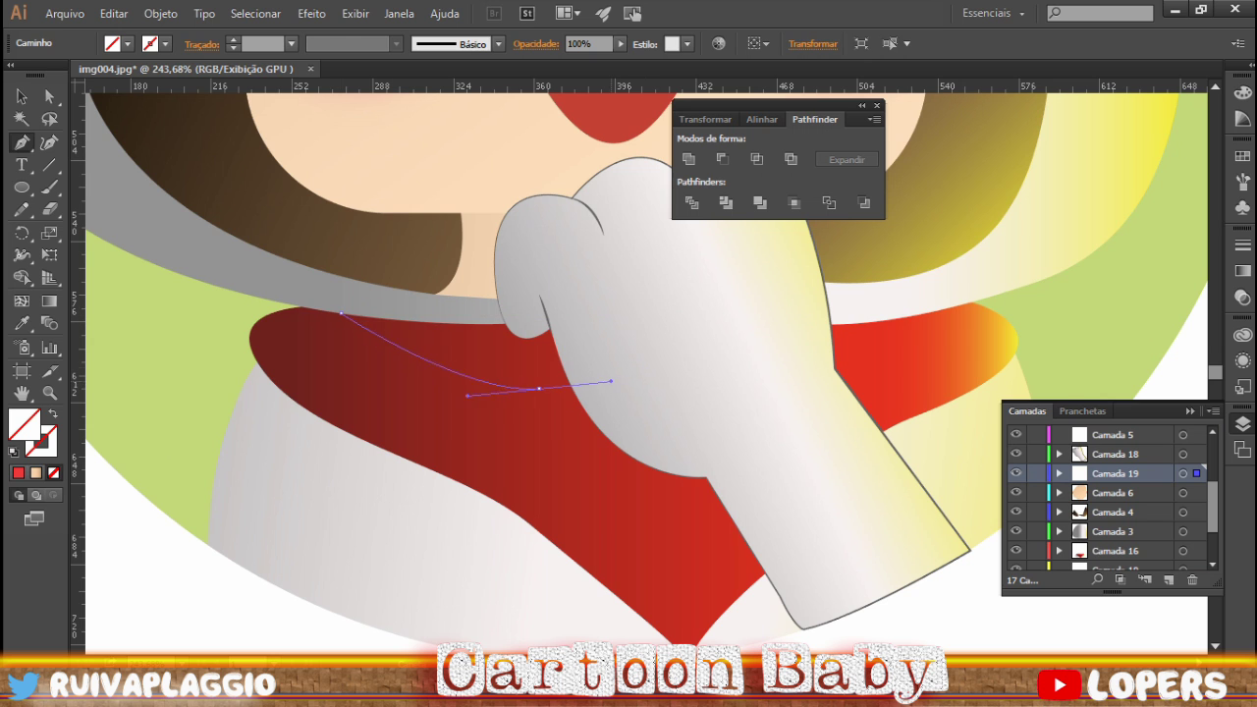
drag(698, 497, 814, 456)
drag(698, 497, 632, 365)
click(725, 500)
click(770, 486)
drag(486, 189, 543, 225)
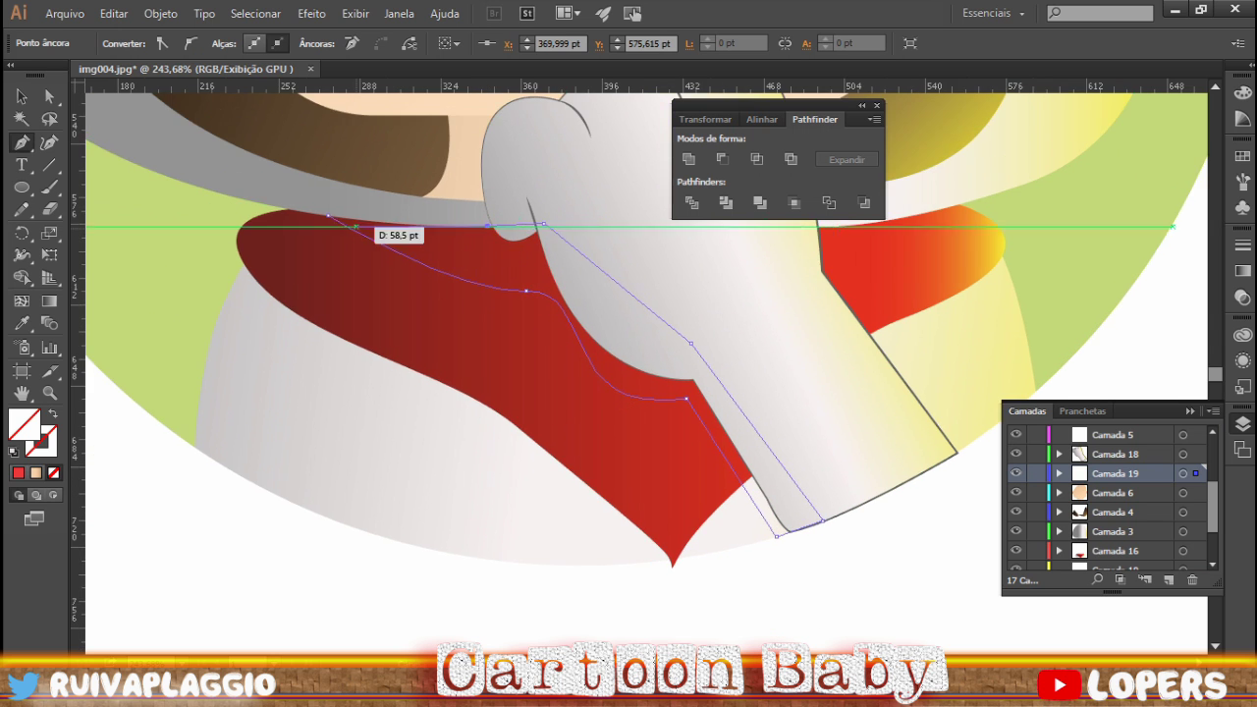
click(391, 216)
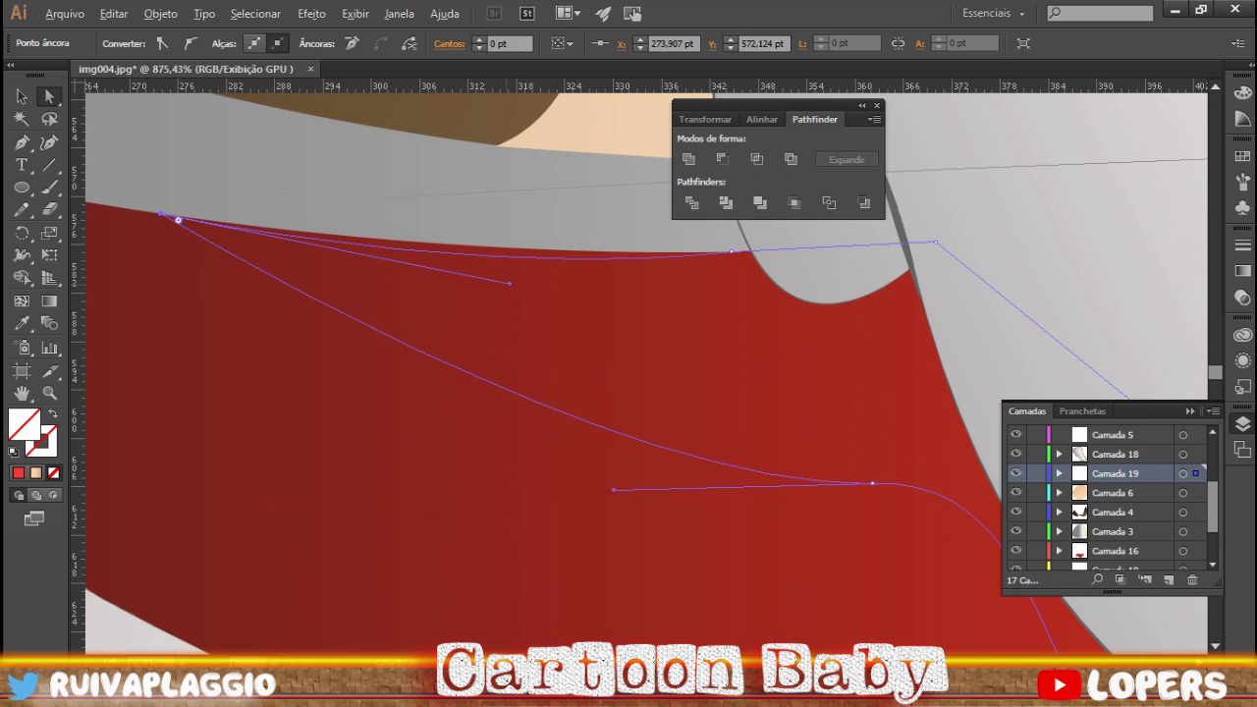
- Fill the arm's shadow shape with near-black #161412 and reduce its opacity to 44%
double_click(24, 424)
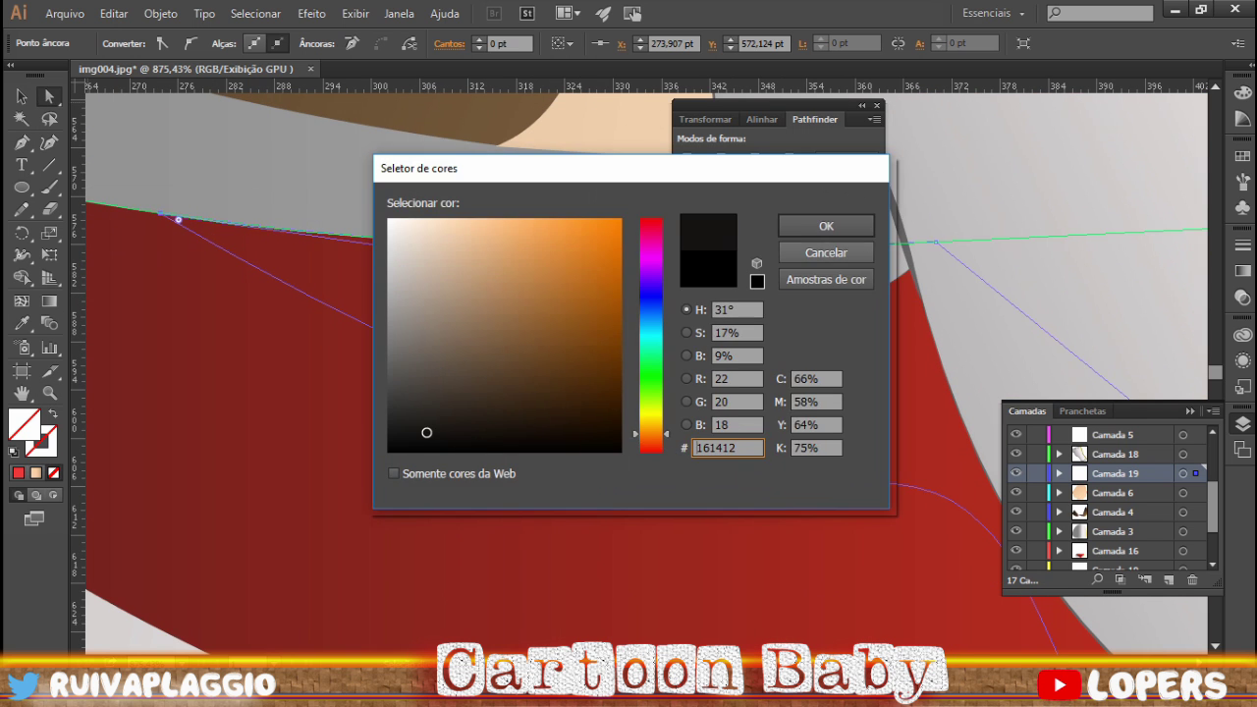
key(Return)
key(ctrl+minus)
key(ctrl+plus)
key(v)
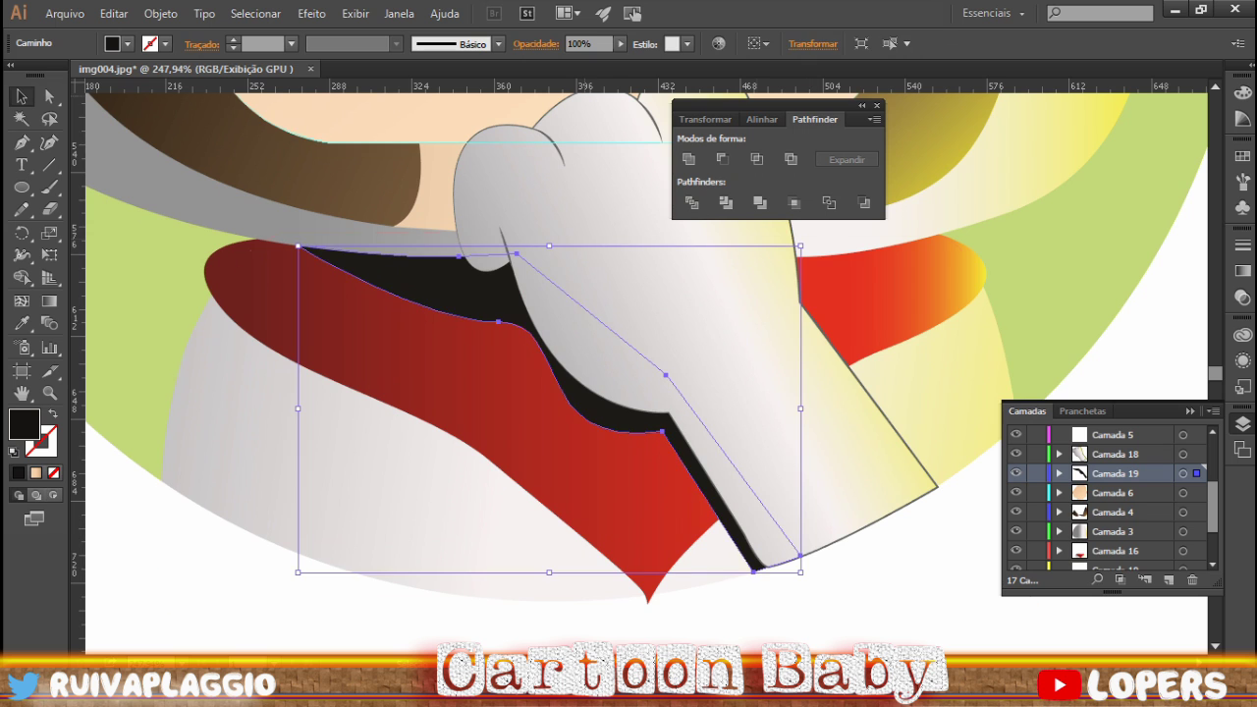
key(ctrl+shift+a)
key(ctrl+minus)
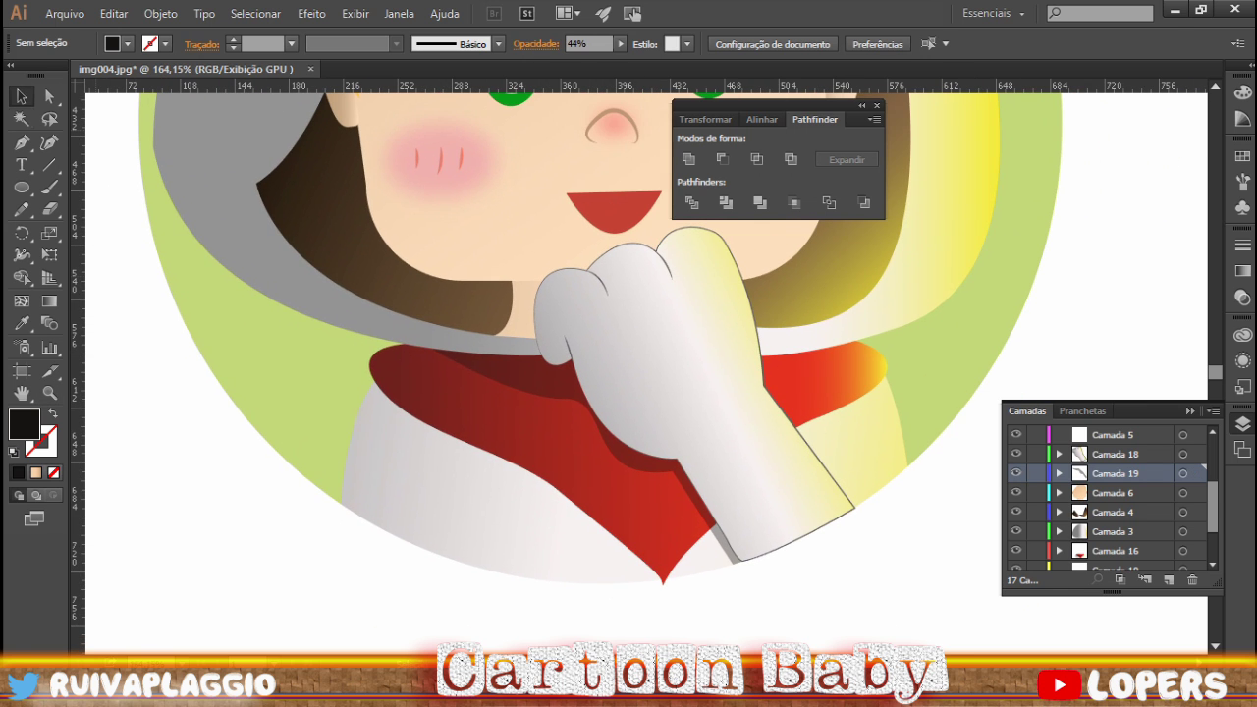
- Create a layer below Camada 16 and draw a closed dark shadow shape along the scarf's lower-left edge down to its tip
key(ctrl+l)
drag(363, 399, 405, 410)
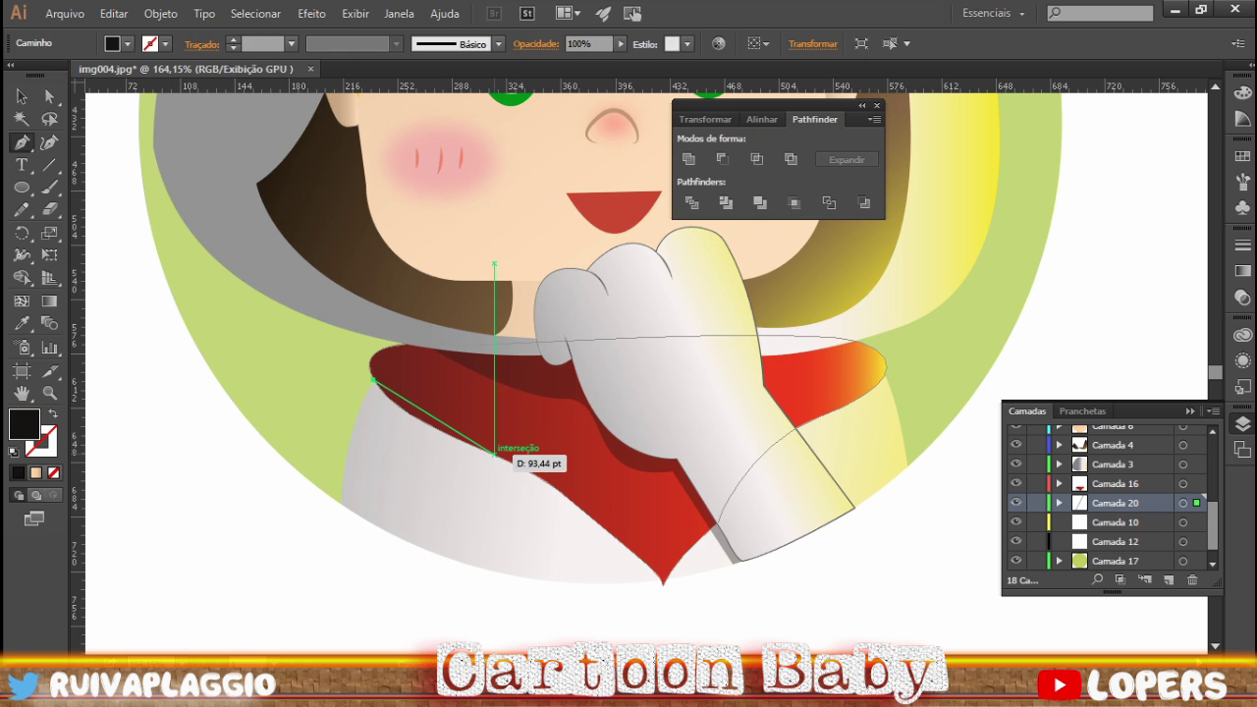
click(494, 453)
drag(659, 579, 653, 592)
click(374, 379)
key(v)
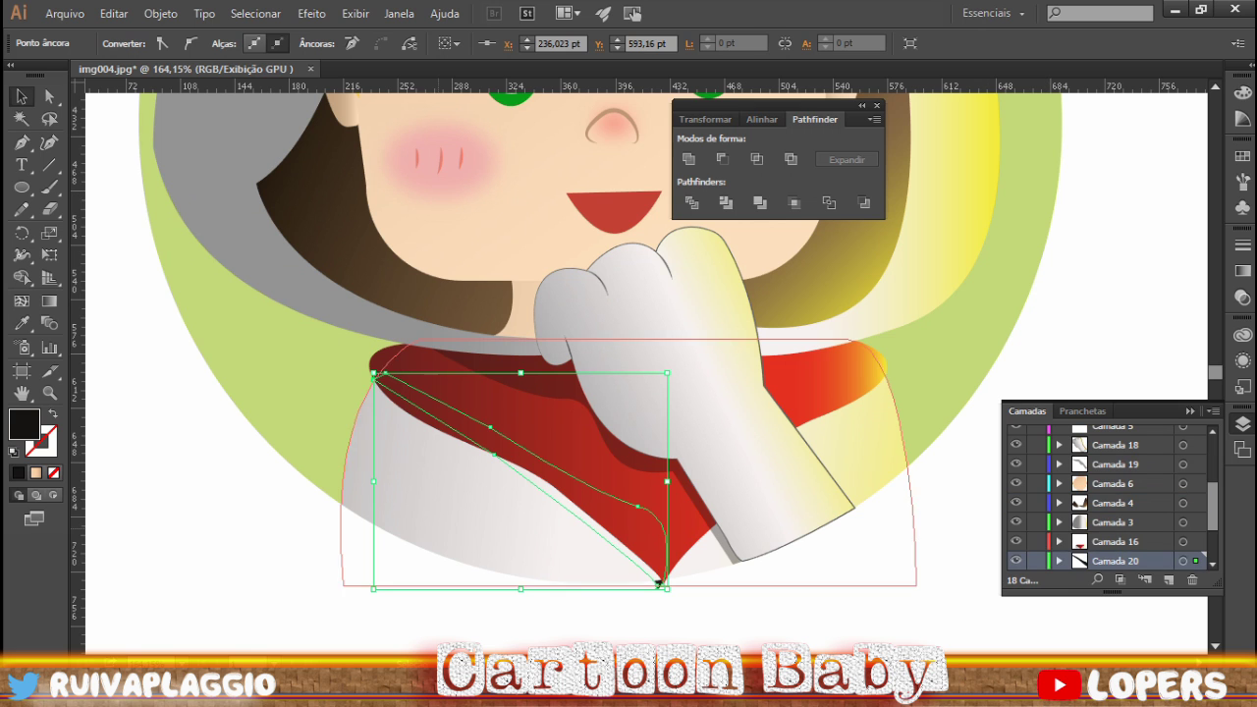
- Place the scarf's shadow beneath the scarf inside Camada 16 at 44% opacity and reshape its rounded upper-left end
click(659, 583)
key(ctrl+z)
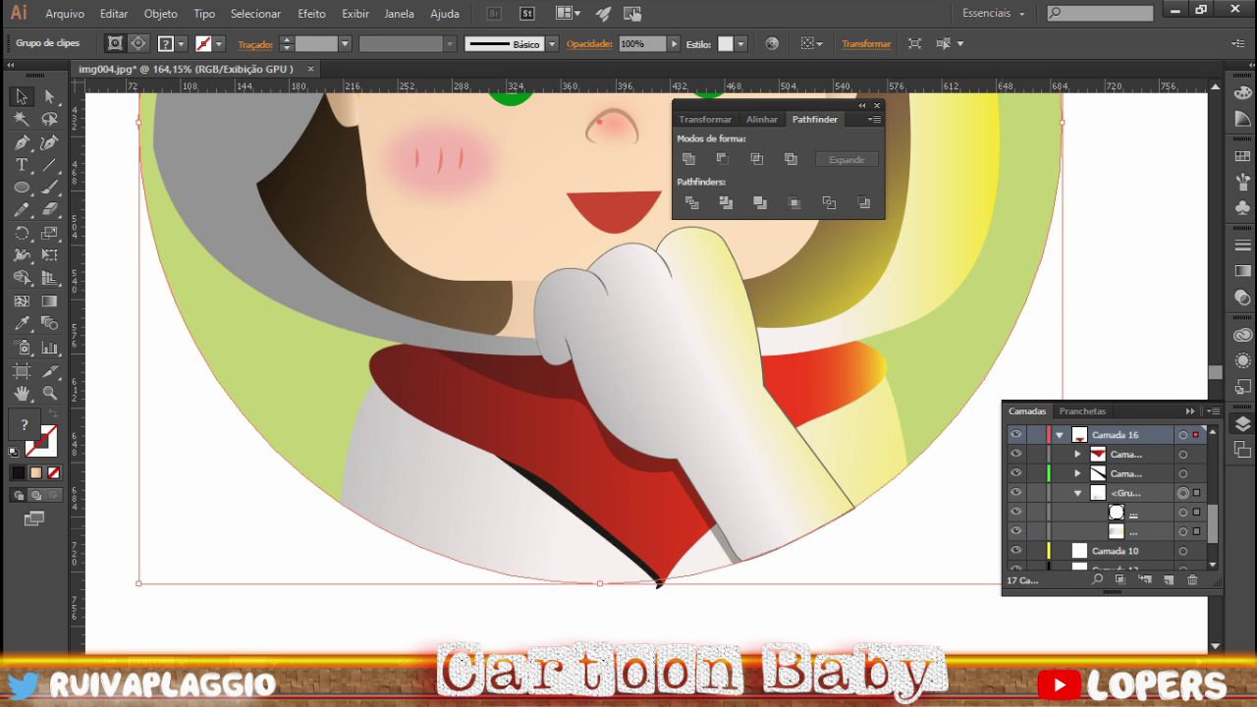
click(553, 498)
mouse_move(387, 391)
mouse_down()
mouse_move(438, 408)
mouse_move(382, 404)
mouse_up()
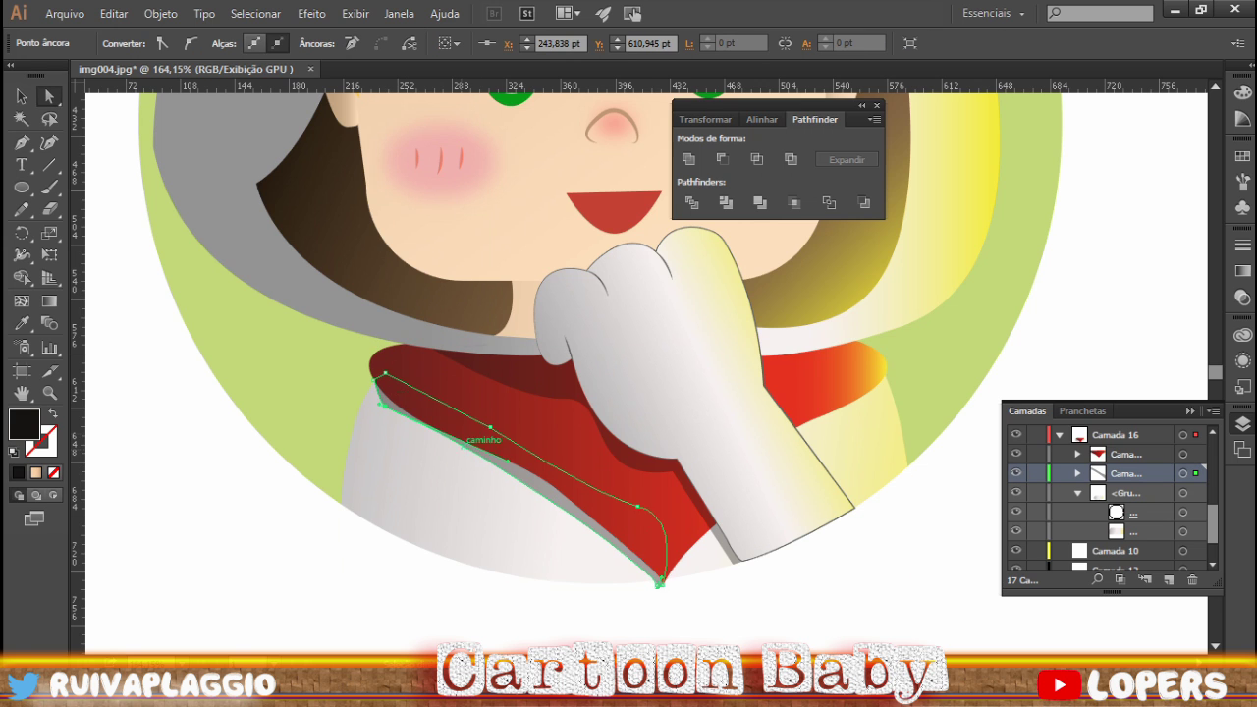
click(490, 427)
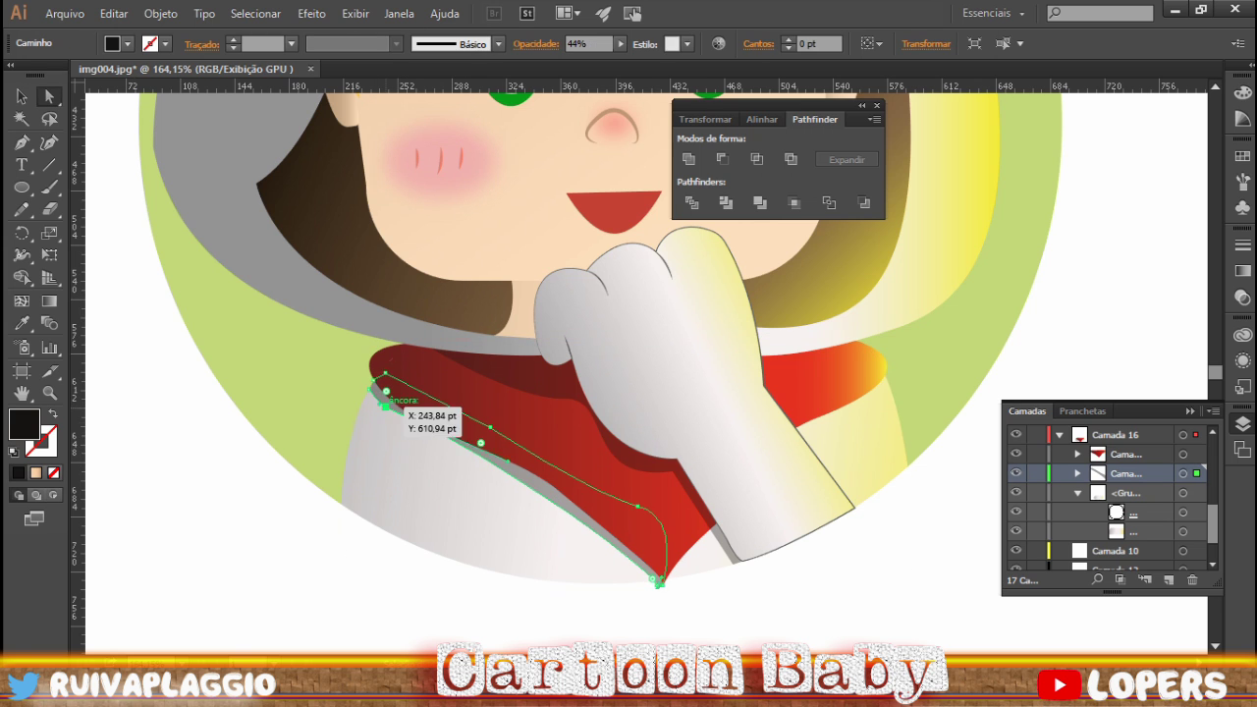
drag(384, 404, 403, 426)
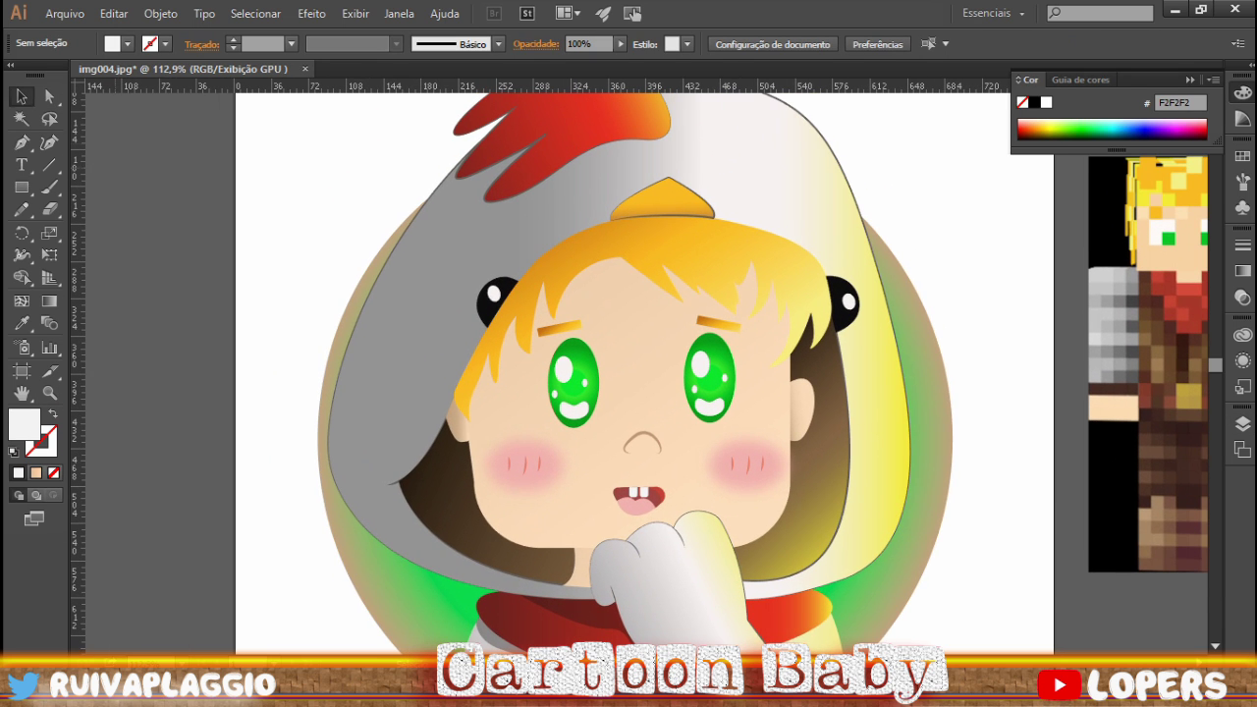
- Draw a closed translucent dark shadow shape beneath the beak's left edge in Camada 15
key(v)
click(1242, 425)
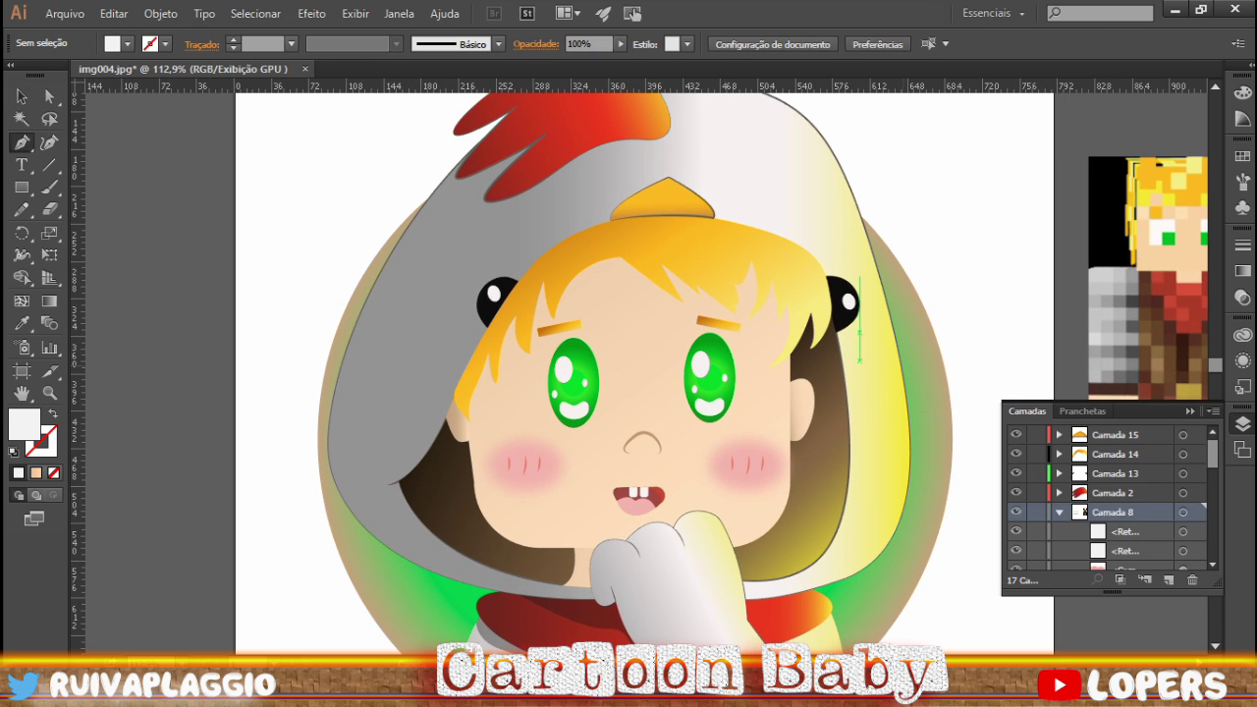
click(662, 201)
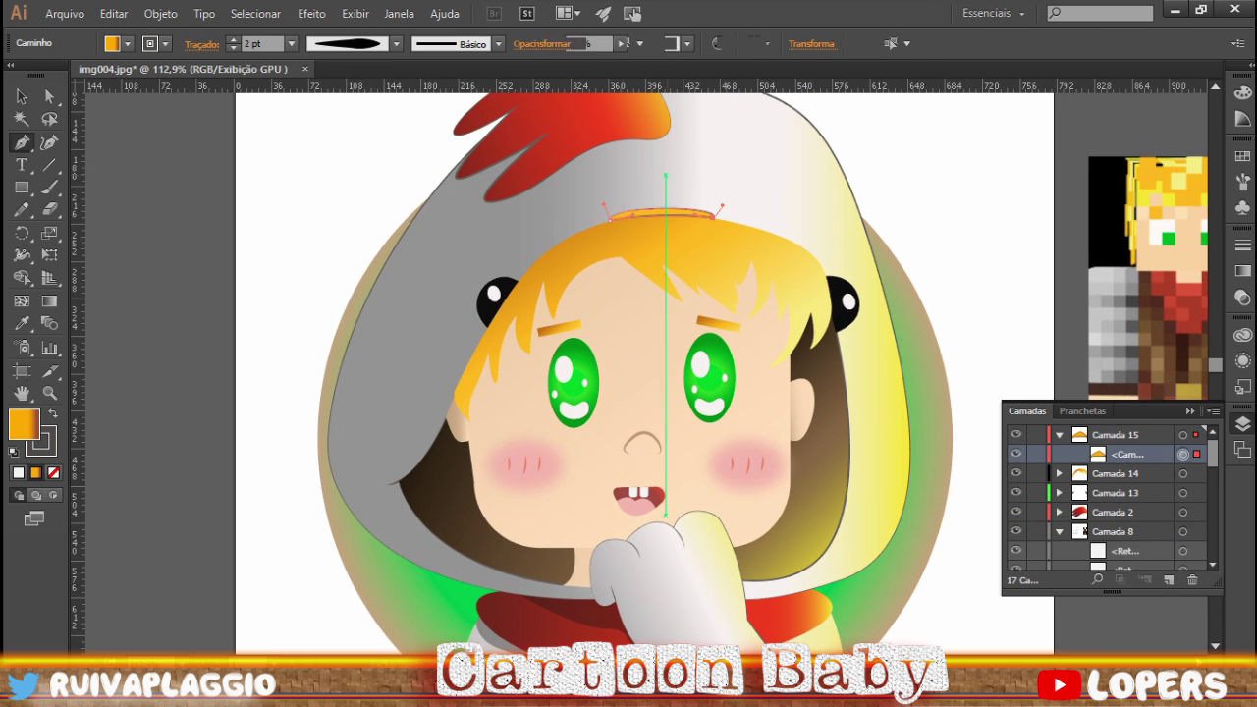
click(668, 178)
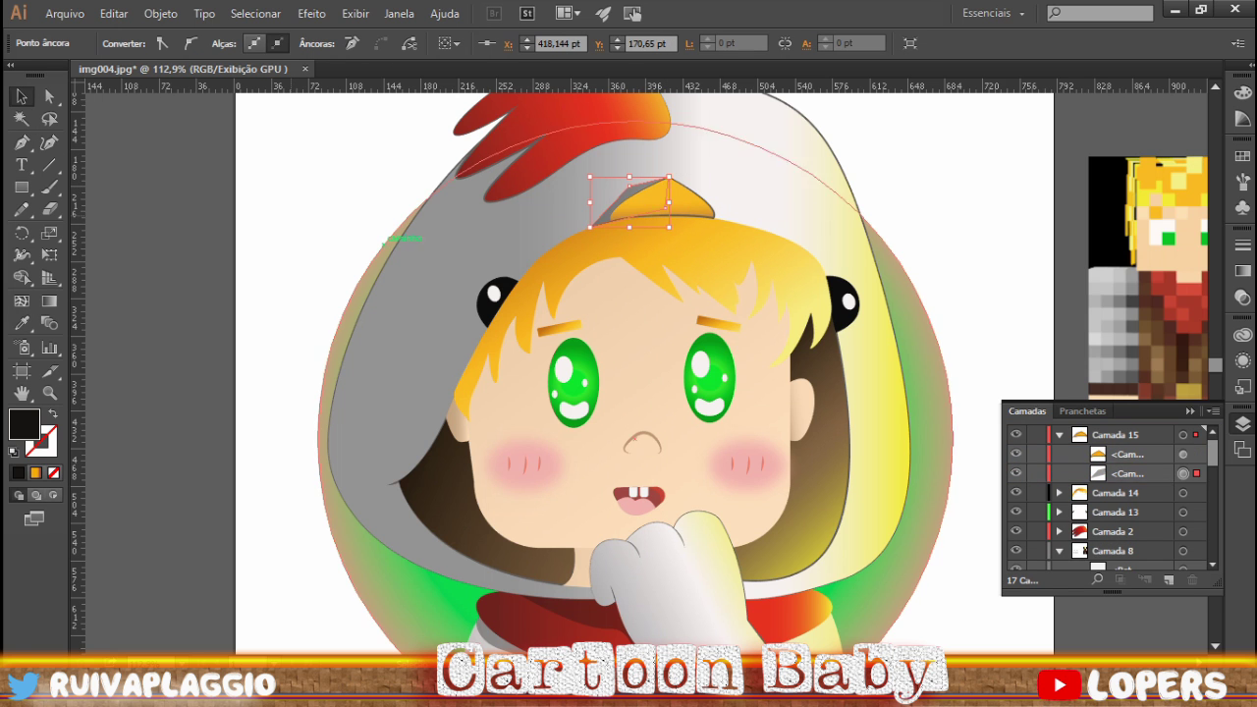
- Reshape the beak's shadow by rounding its upper corner and fitting its lower end to the hairline
drag(550, 162, 786, 300)
key(v)
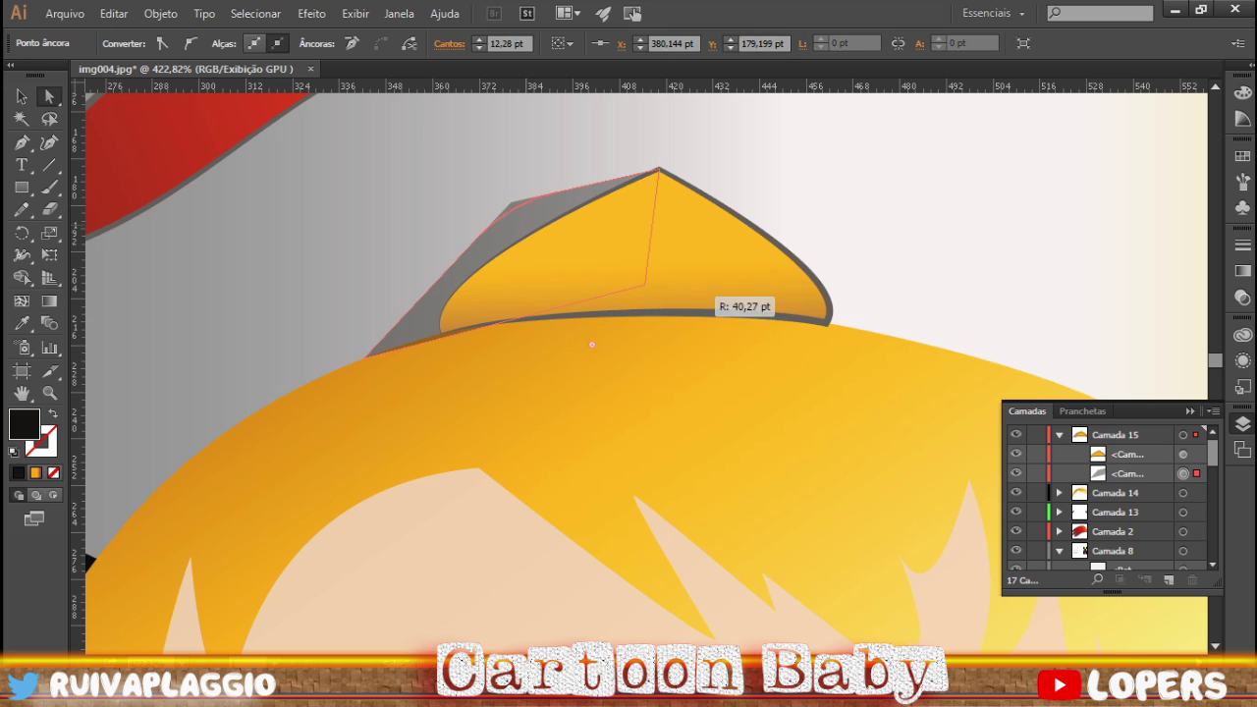
scroll(629, 404, up, 2)
key(a)
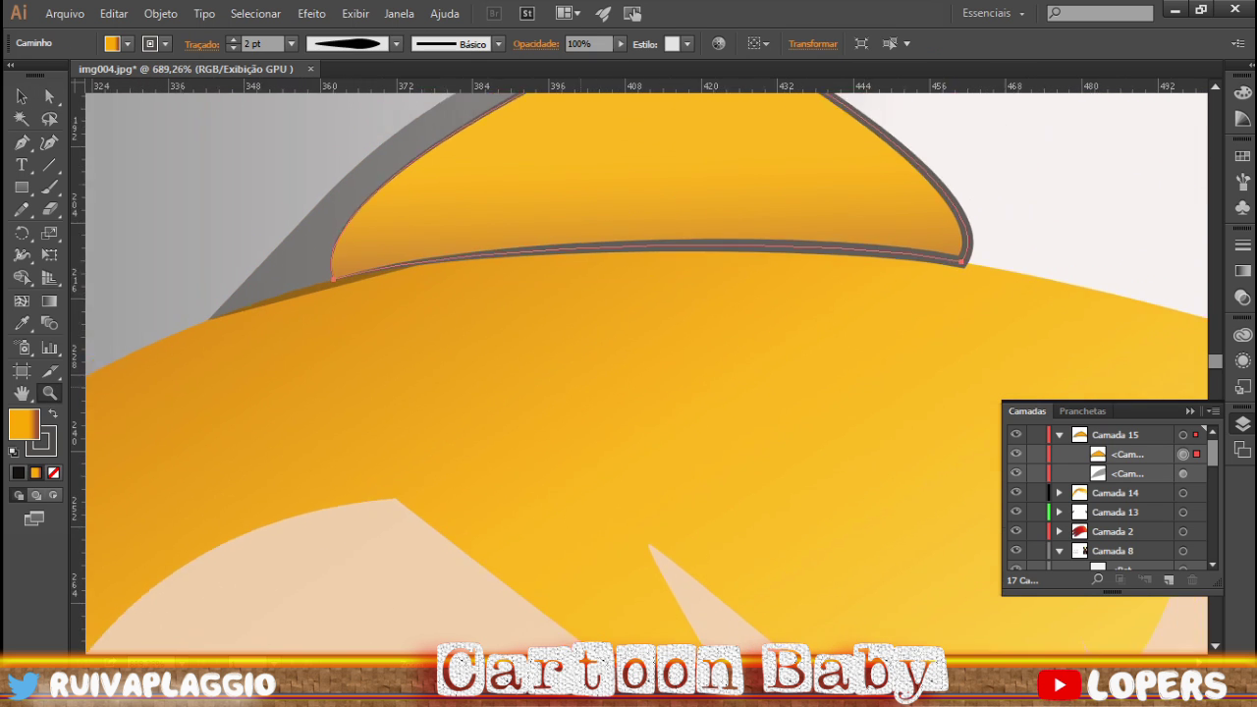
scroll(376, 296, down, 1)
drag(207, 344, 216, 330)
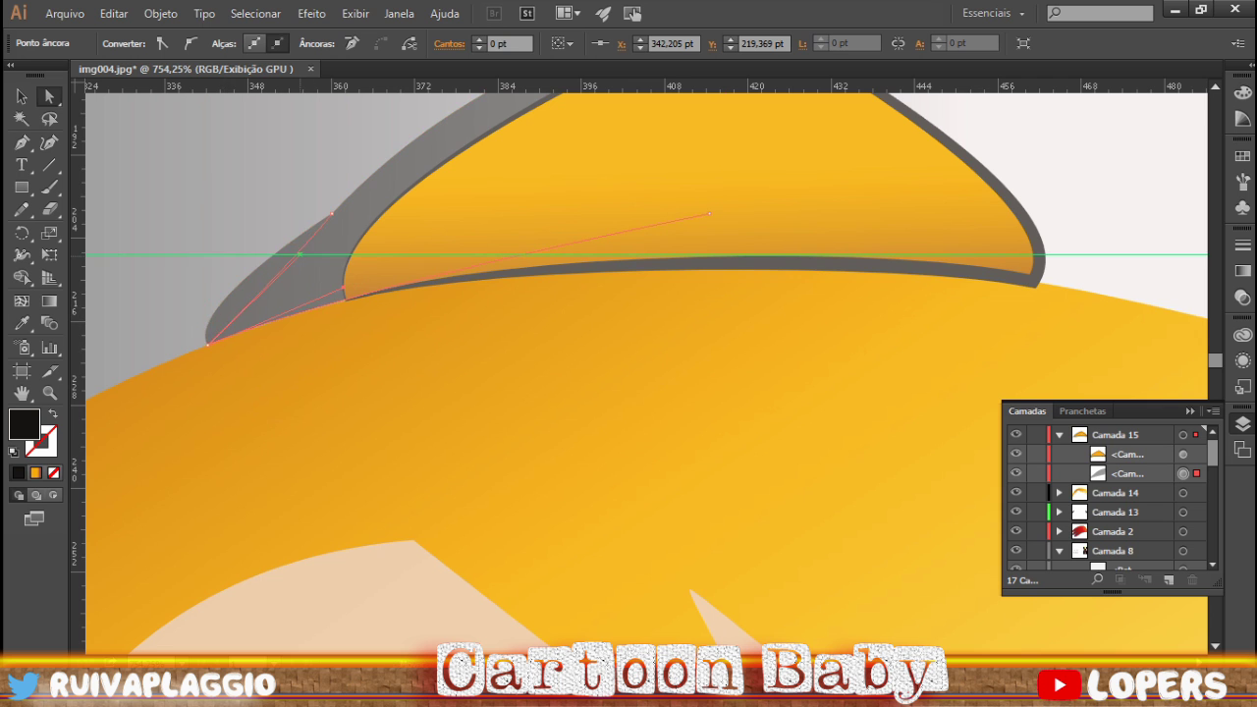
scroll(629, 373, down, 3)
scroll(629, 373, up, 1)
key(ctrl+shift+a)
- Create a sublayer beneath the red crest in Camada 2 and draw a closed dark shadow shape along the crest's lower edge
key(p)
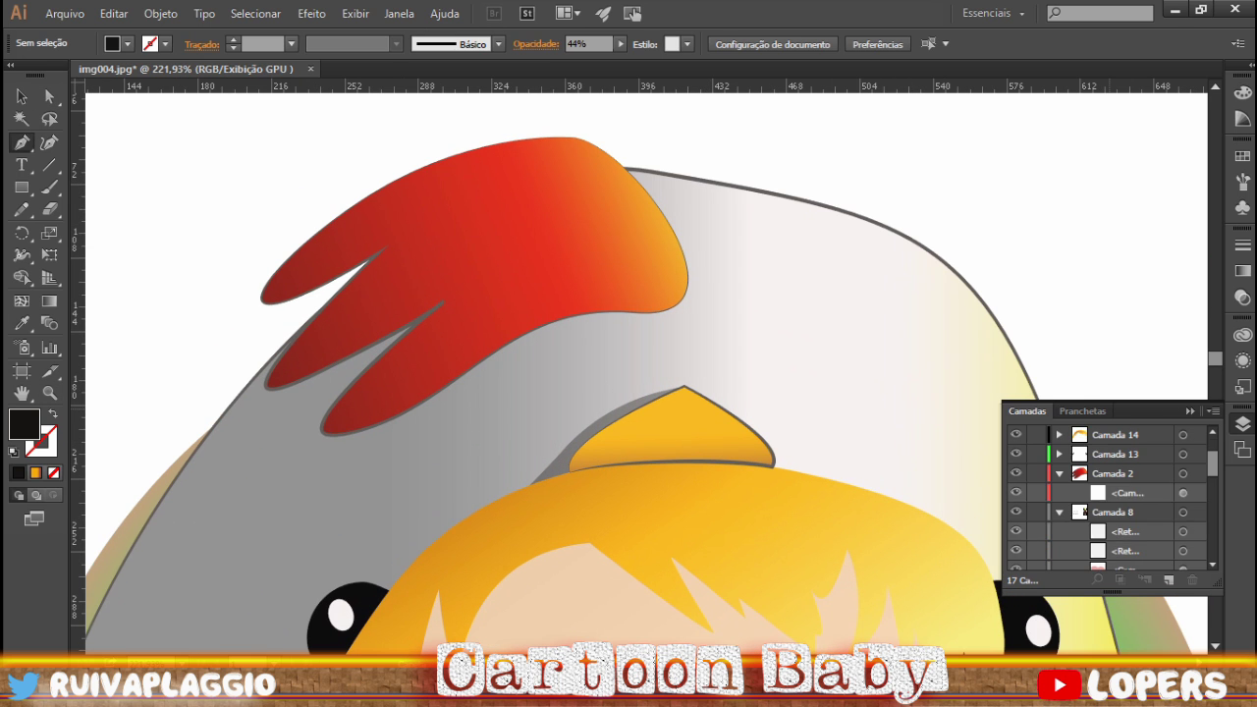
click(1143, 580)
click(680, 302)
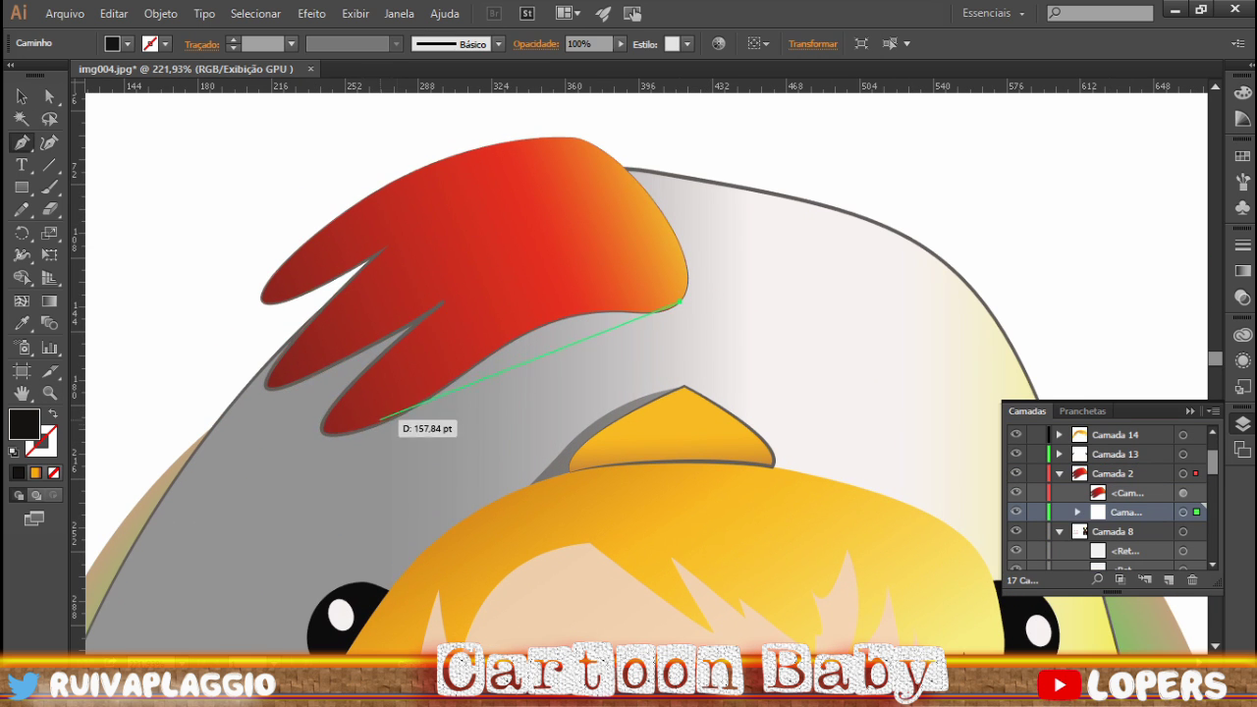
drag(328, 432, 316, 331)
click(684, 295)
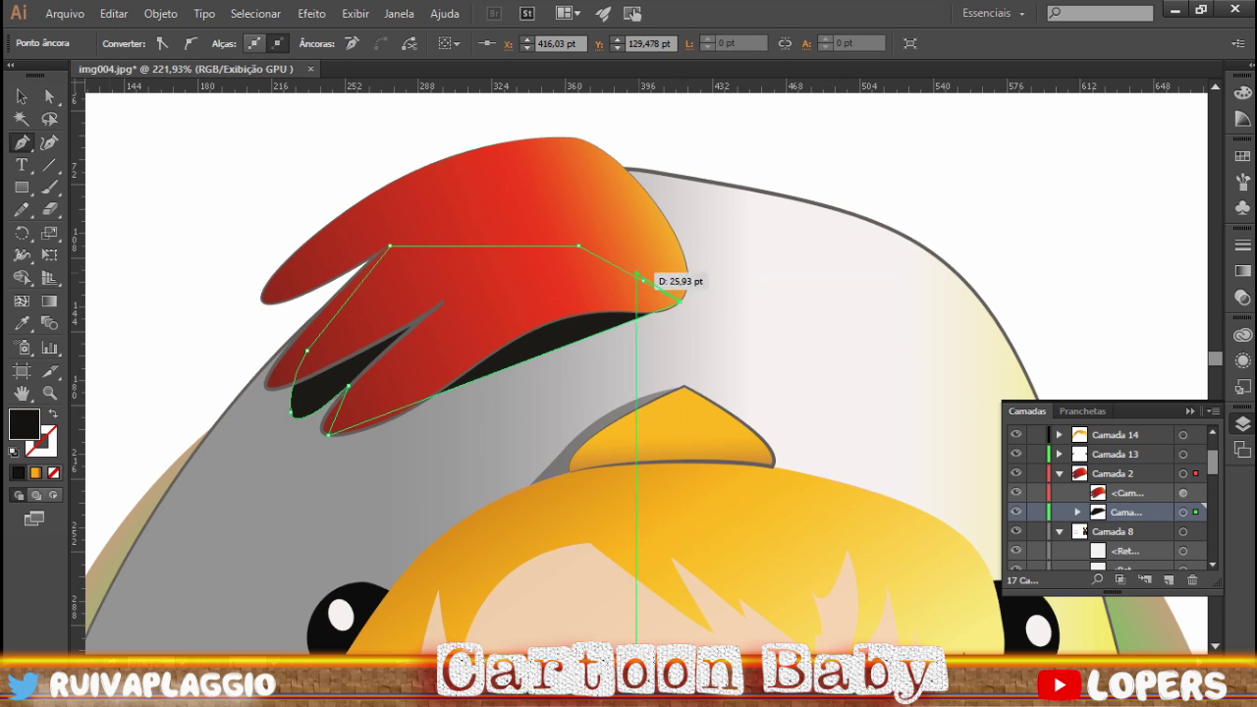
key(ctrl+shift+a)
- Set the crest shadow's opacity to 44%, round its lower-left tip and curve its long edge to follow the crest
click(418, 319)
key(a)
mouse_move(327, 433)
mouse_down()
mouse_move(346, 450)
mouse_move(339, 421)
mouse_move(329, 481)
mouse_move(340, 440)
mouse_up()
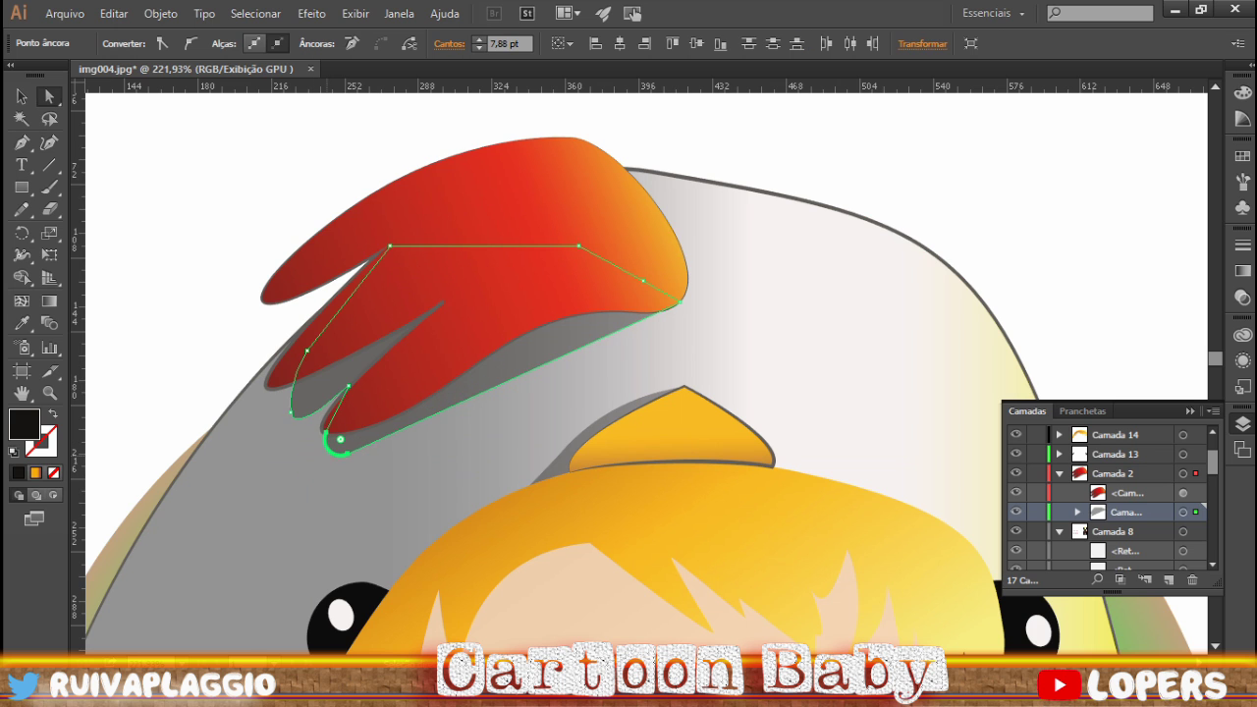
key(a)
click(679, 301)
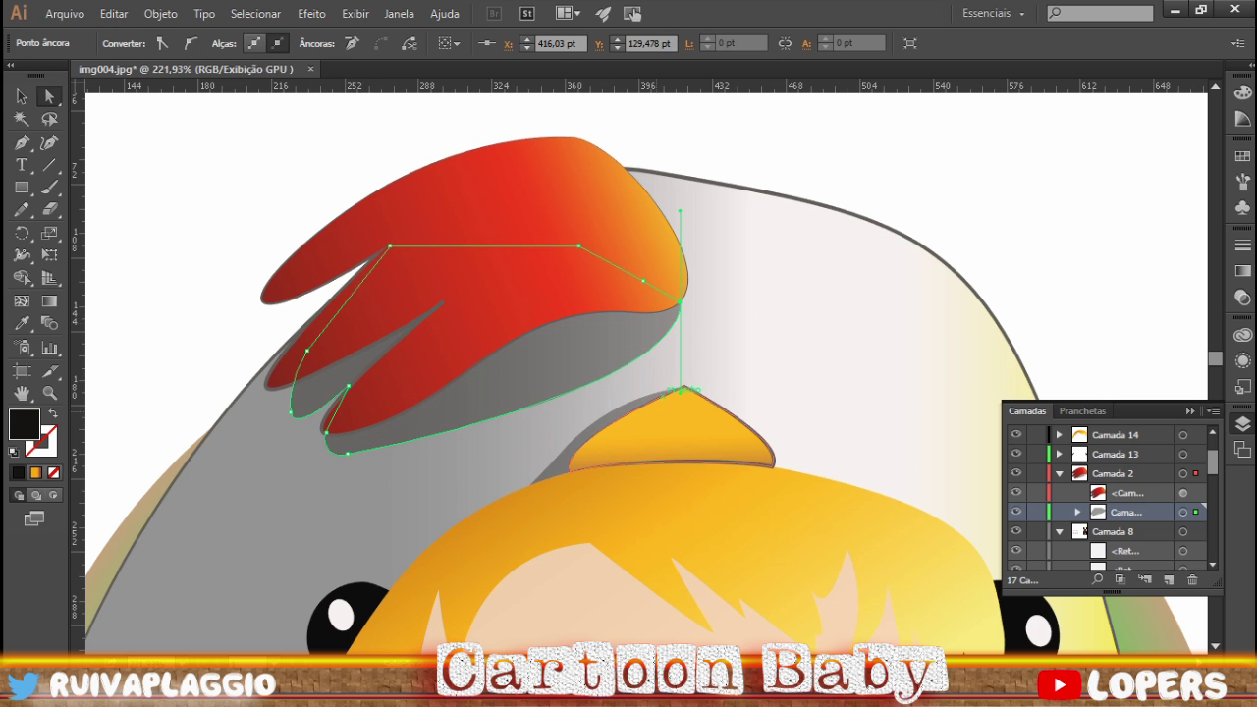
drag(573, 312, 688, 295)
key(ctrl+shift+a)
key(z)
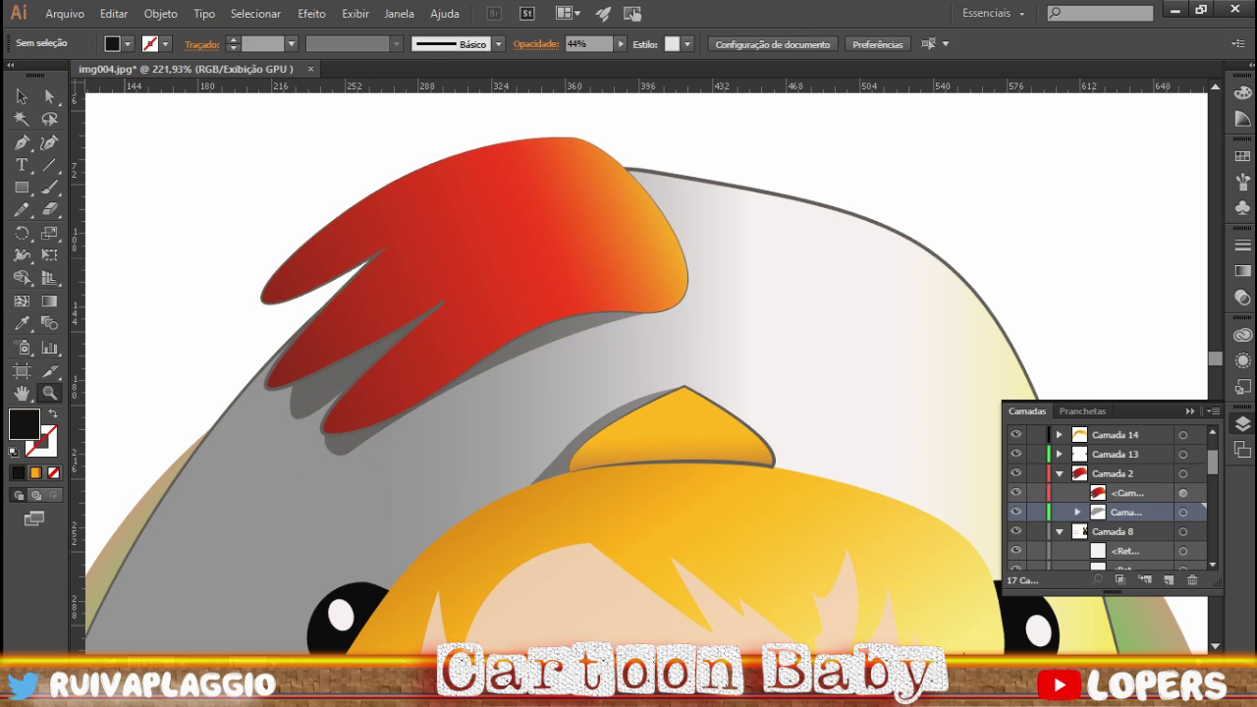
- Lighten the crest shadow's fill to a dark warm grey
double_click(24, 424)
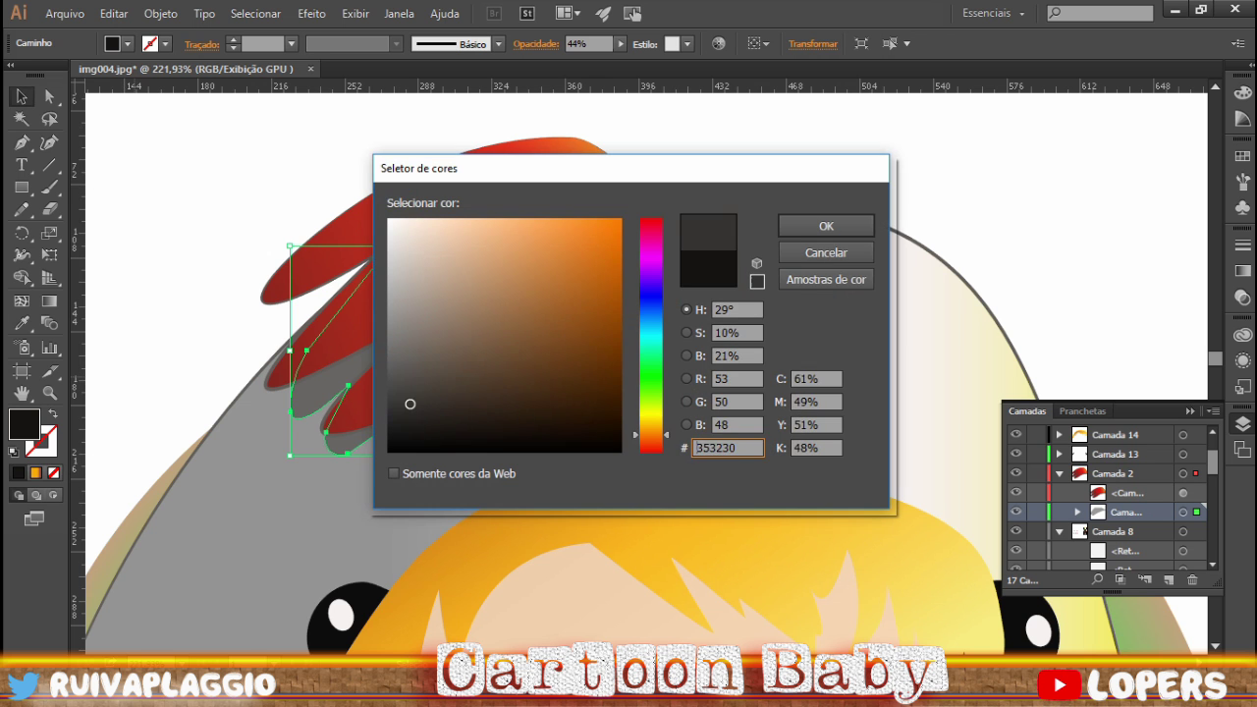
key(Return)
key(ctrl+shift+a)
key(z)
key(ctrl+minus)
key(ctrl+minus)
key(ctrl+minus)
key(v)
scroll(628, 363, down, 2)
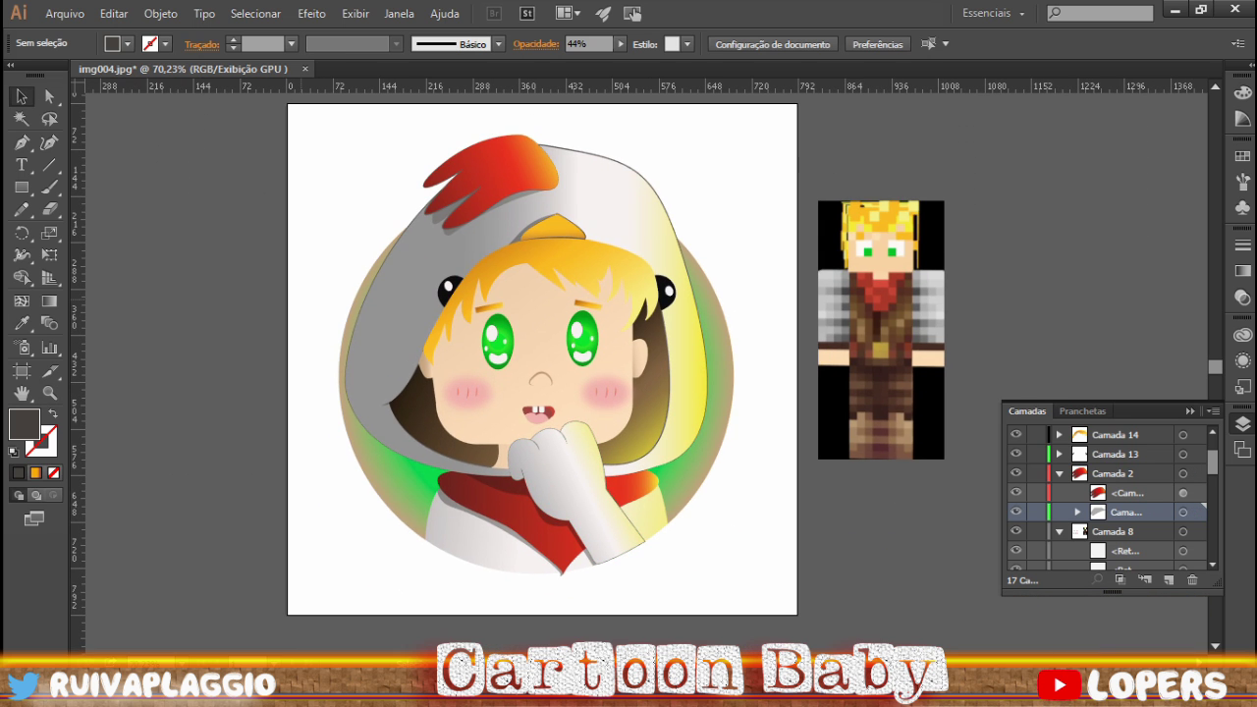
- Lay out a slanted row of five short grey stitch lines across the hood's left side, up to its inner edge
scroll(387, 372, up, 6)
key(a)
click(426, 443)
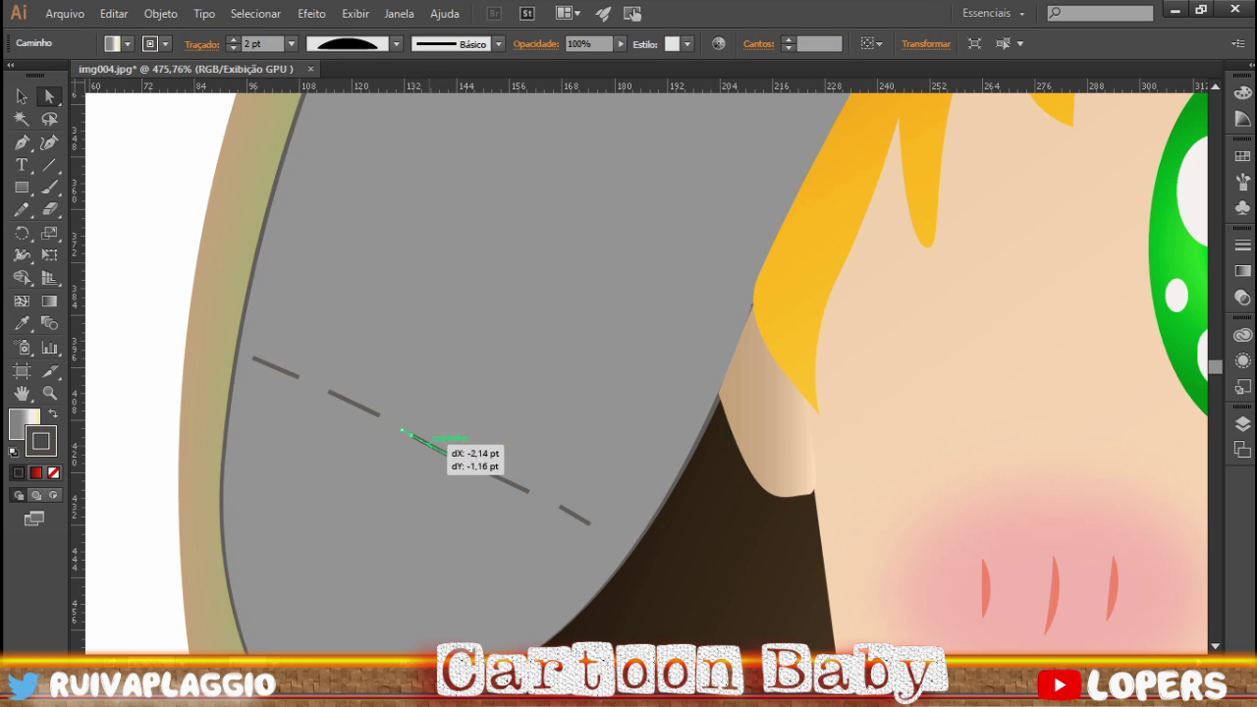
drag(606, 533, 607, 531)
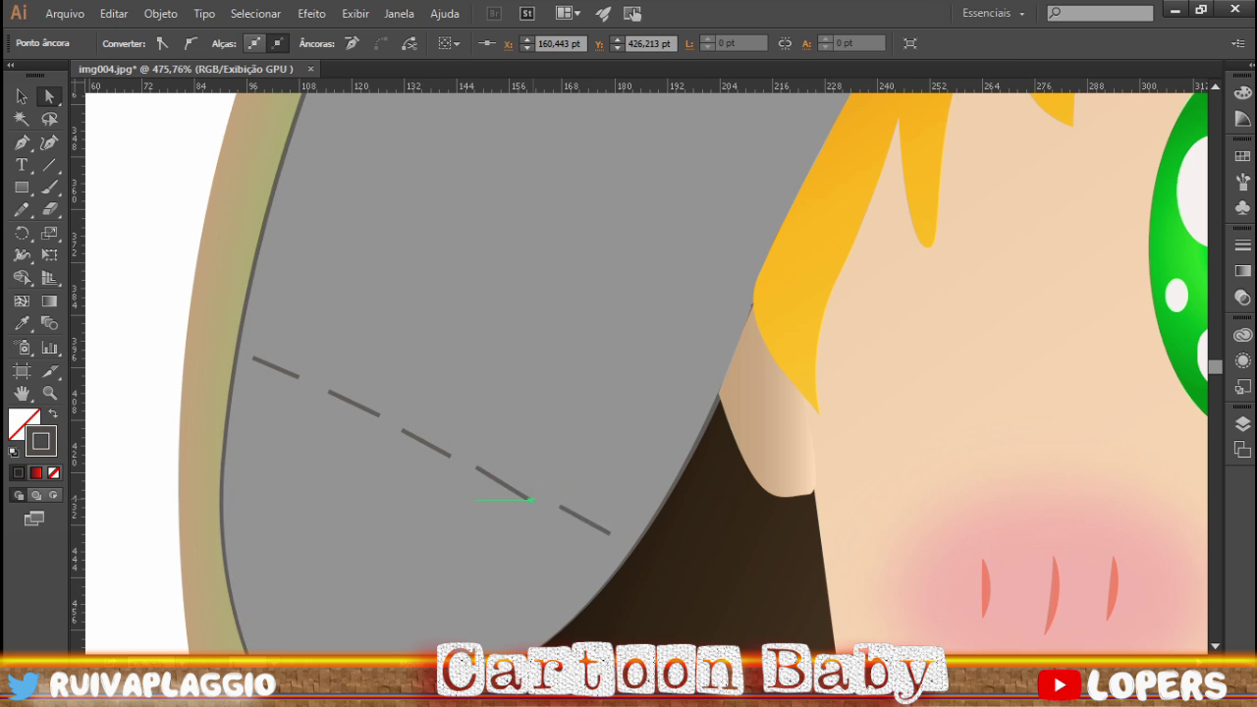
- Turn the second and fifth stitches on the hood's side into crosses by adding mirrored strokes
click(350, 402)
key(ctrl+t)
key(ctrl+shift+b)
key(ctrl+t)
drag(373, 412, 587, 519)
- Select all the hood's side stitches and give them a 2 pt stroke with an arched width profile
key(v)
click(273, 365)
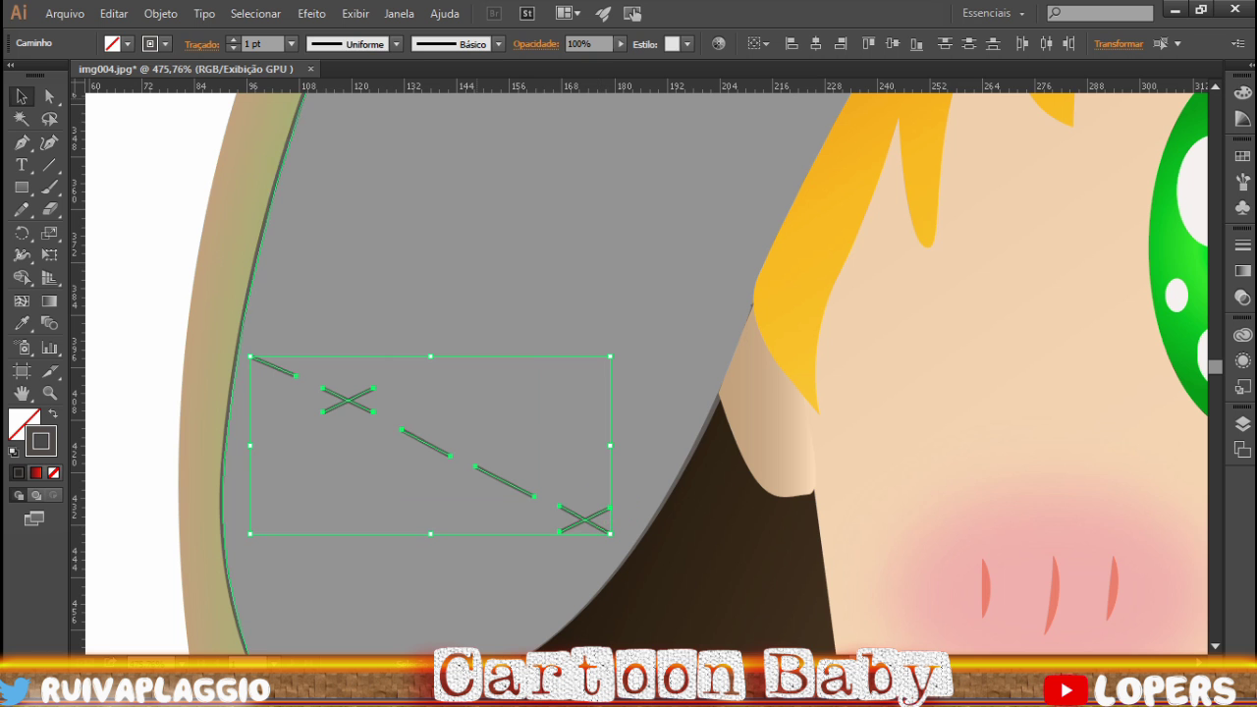
click(353, 43)
click(339, 84)
key(z)
scroll(628, 374, down, 5)
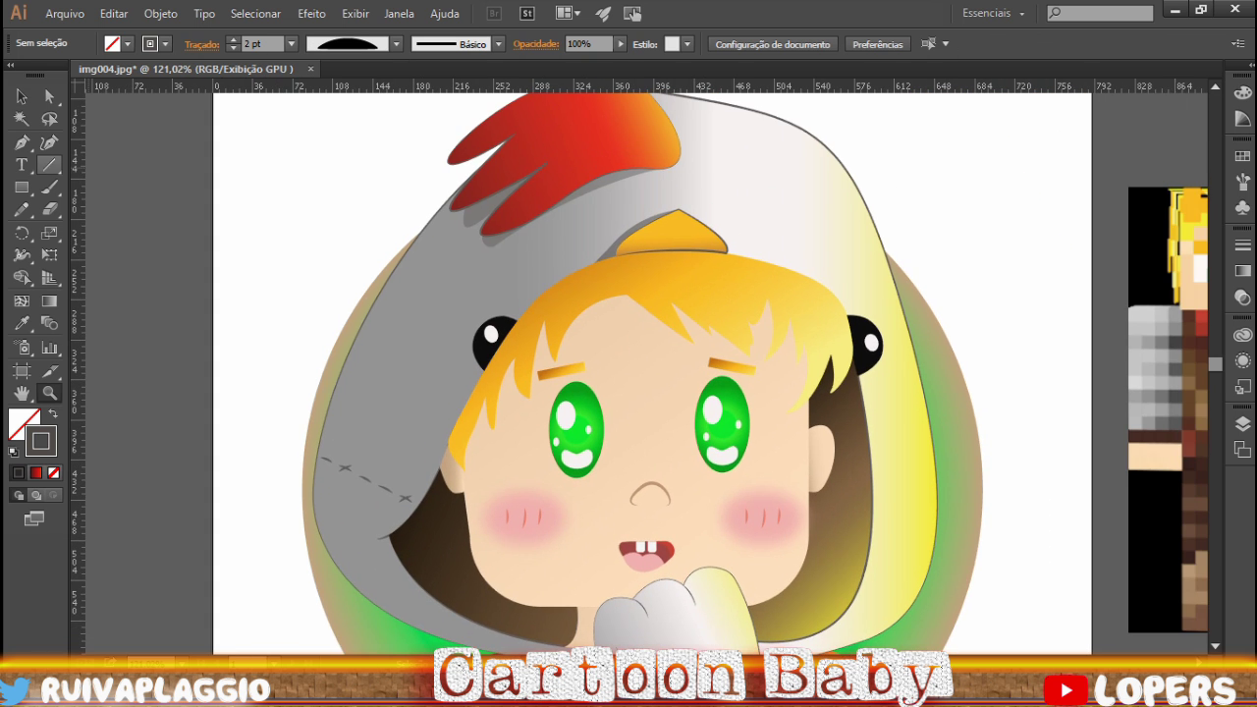
- Draw a row of three short stitch lines on the hood between the crest and the beak's tip
scroll(628, 373, up, 3)
scroll(627, 232, up, 5)
key(backslash)
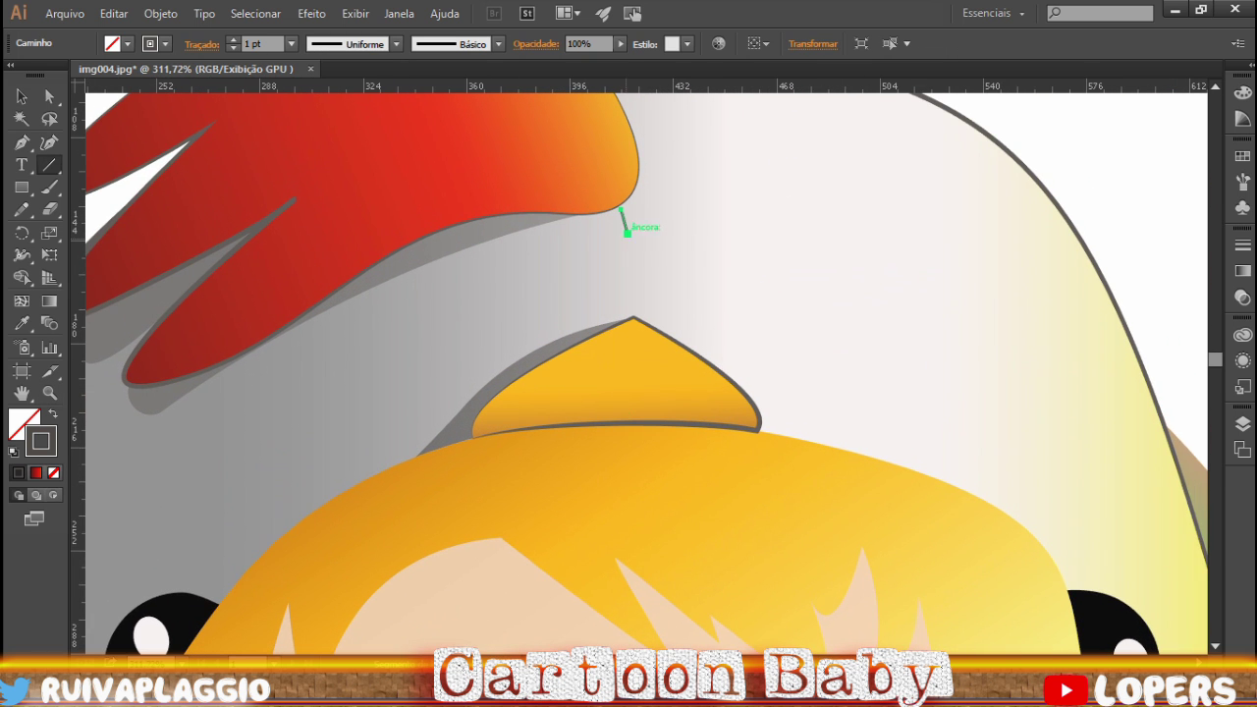
scroll(632, 302, up, 4)
key(a)
drag(554, 254, 560, 485)
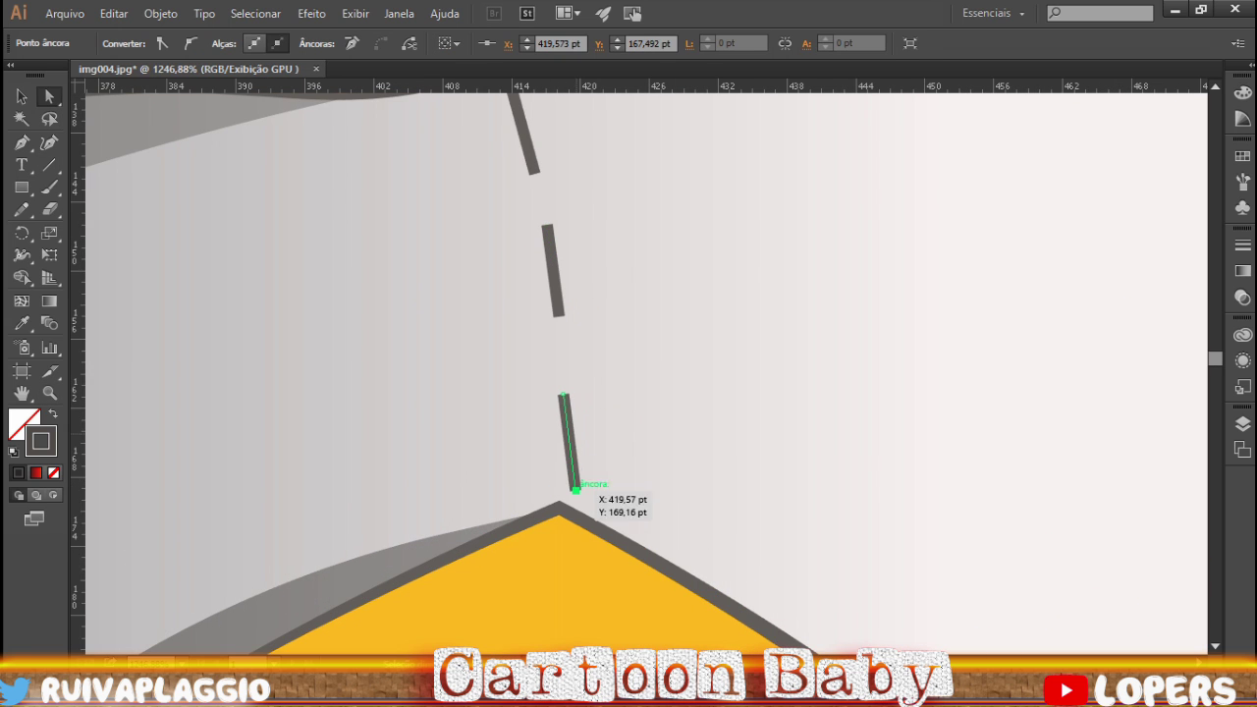
scroll(629, 373, up, 2)
- Add copied horizontal strokes across the first and third stitches above the beak to form crosses
click(524, 224)
key(ctrl+c)
key(ctrl+v)
drag(661, 416, 564, 228)
key(ctrl+c)
key(ctrl+v)
drag(640, 364, 572, 541)
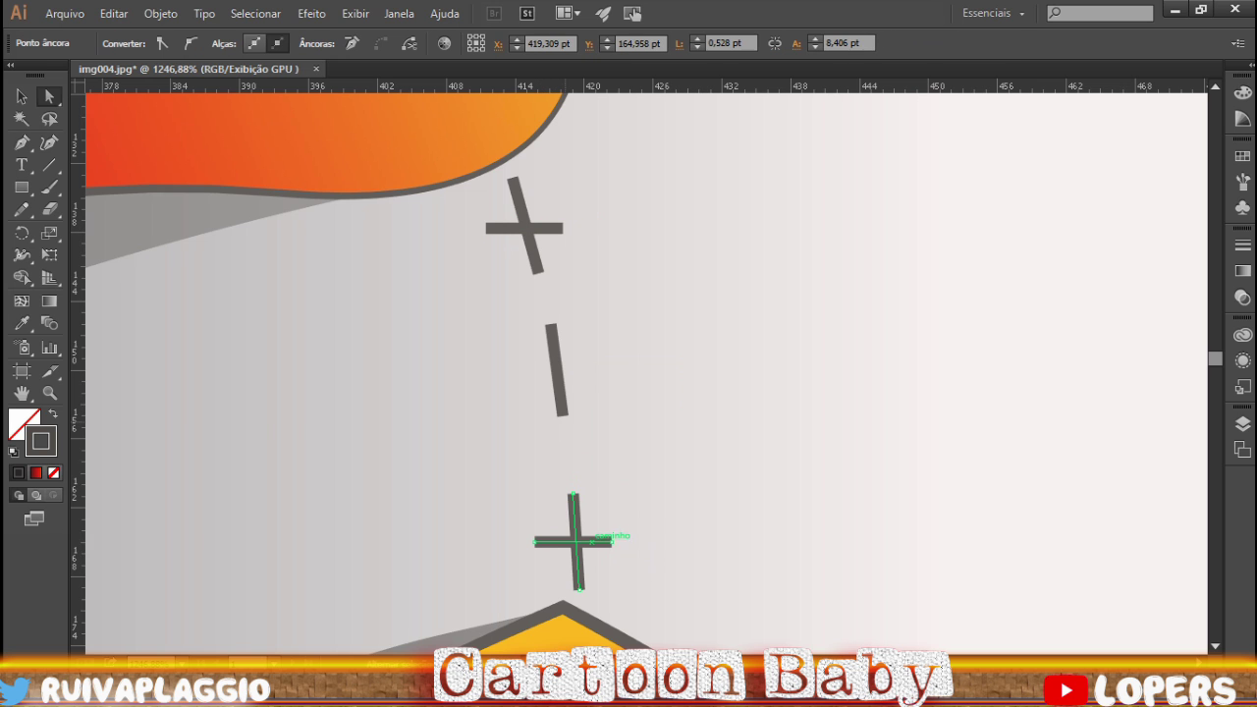
- Apply a 2 pt stroke with the elliptical width profile to all the stitches above the beak
shift+click(558, 361)
click(397, 43)
click(331, 126)
key(ctrl+shift+a)
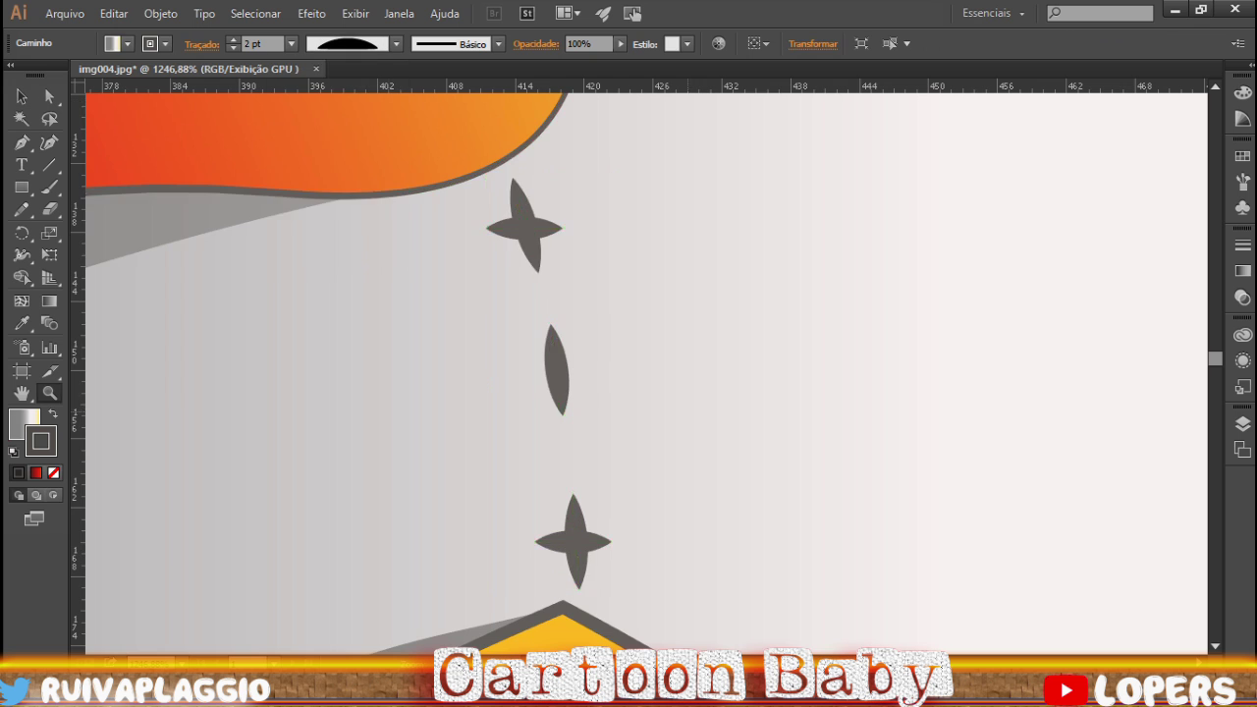
- Try to draw a straight line about 25 pt long beside the hood's side stitches
scroll(646, 368, down, 5)
key(backslash)
scroll(771, 219, down, 2)
drag(354, 496, 400, 512)
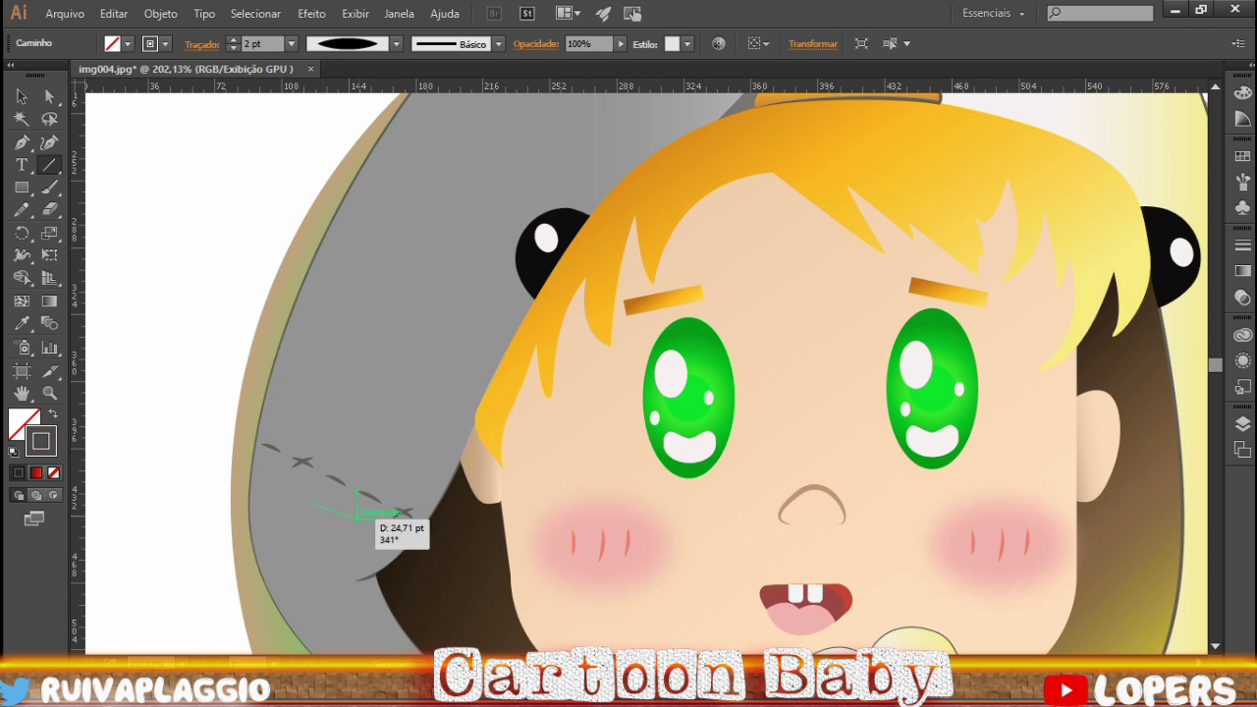
- Select the hood's side stitches and restyle them with the elliptical width profile used above the beak
scroll(646, 367, up, 3)
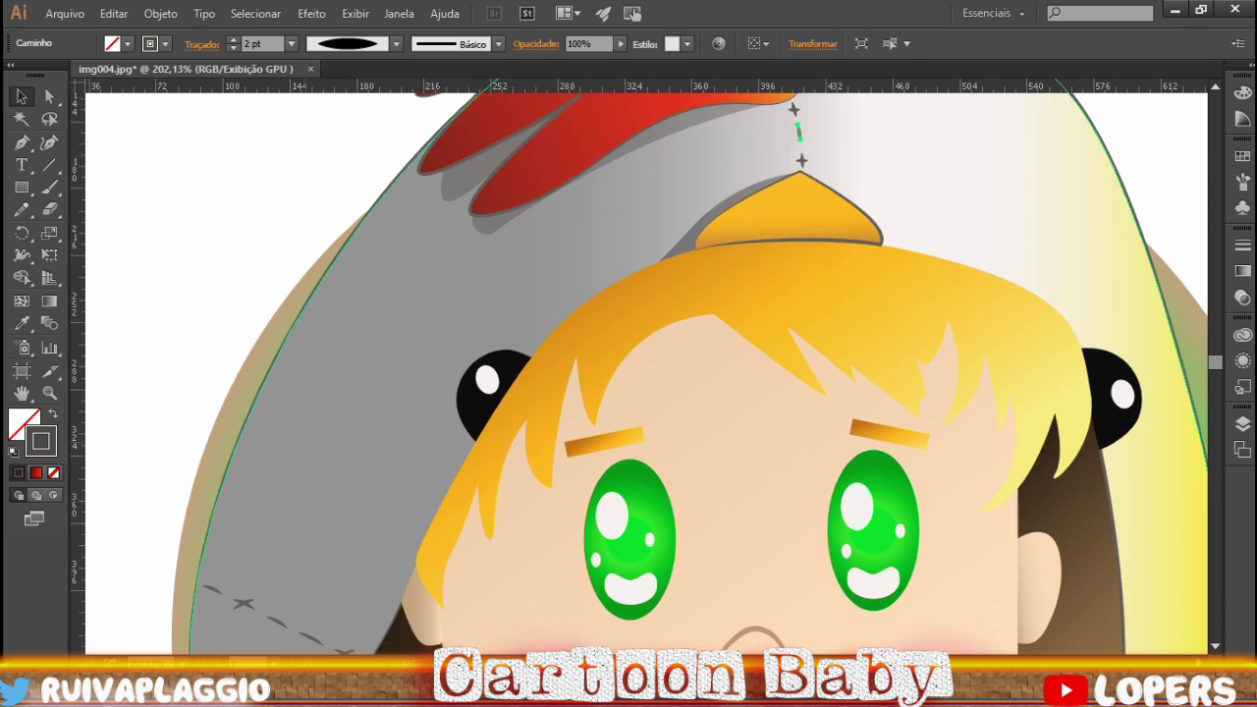
scroll(256, 609, up, 4)
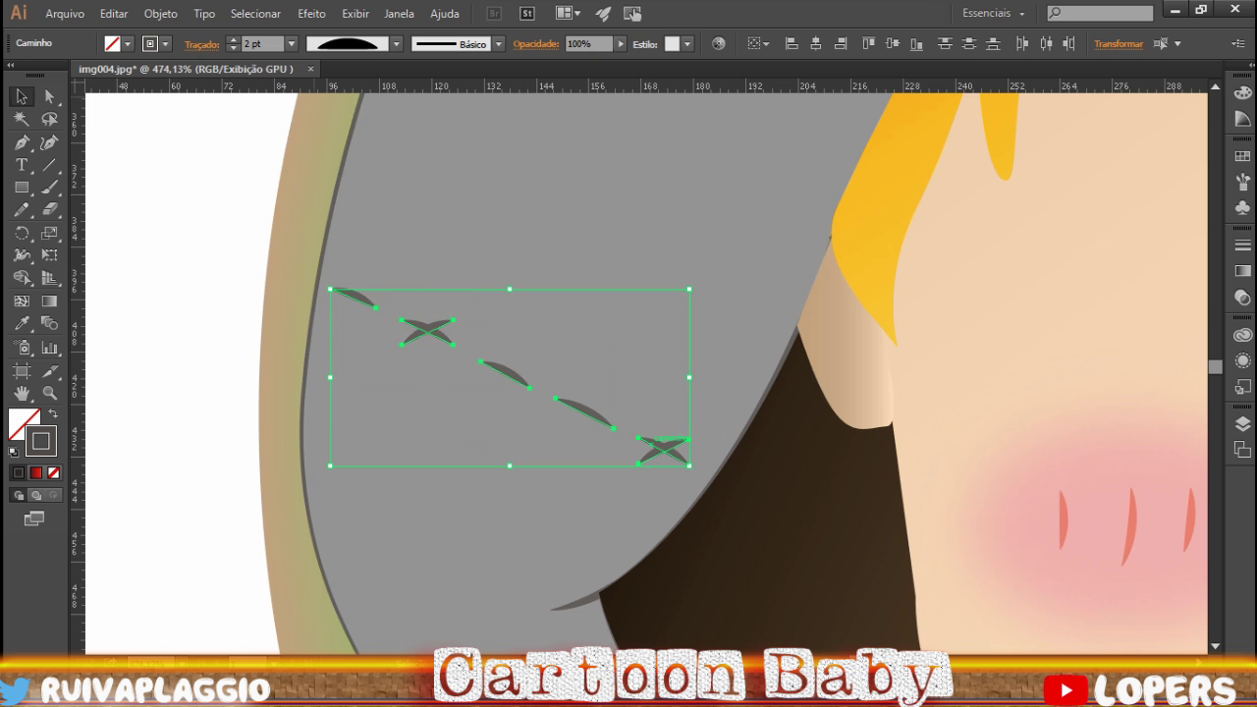
double_click(24, 422)
key(Escape)
key(ctrl+shift+a)
key(ctrl+0)
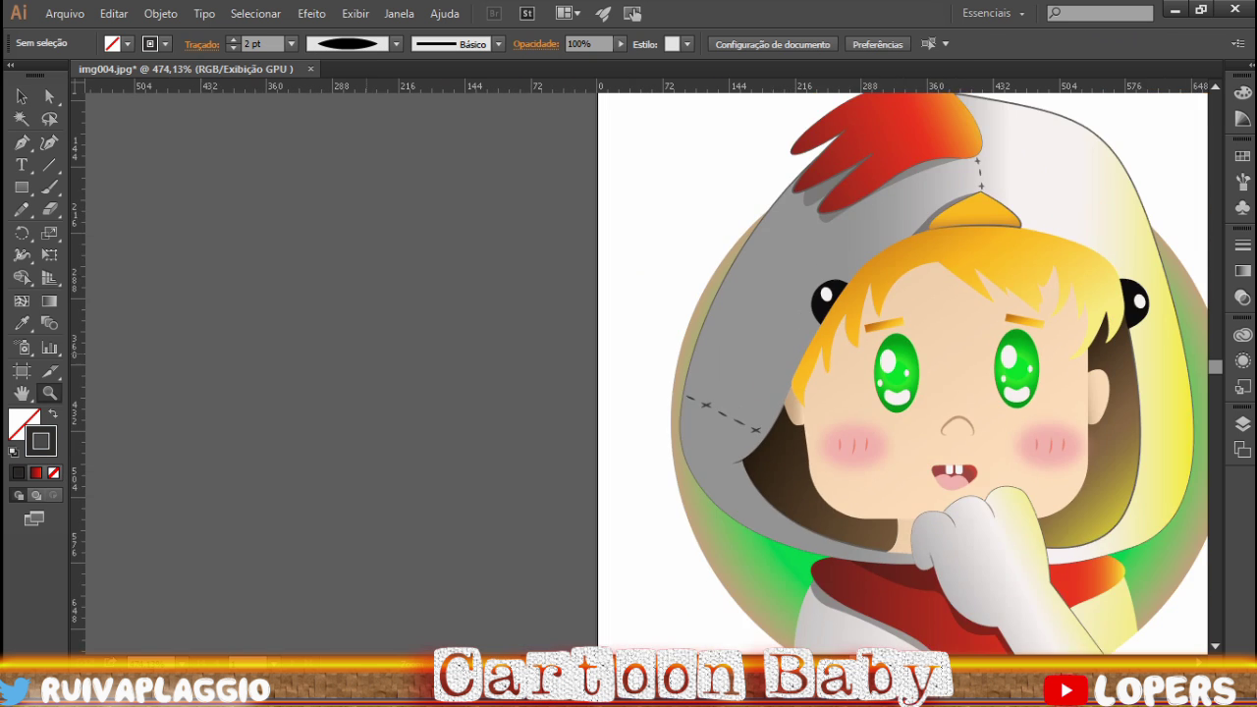
- Copy the outer dash, cross and dash of the hood's side stitches onto the yellow-shaded side and tilt them across the hood band
scroll(805, 393, up, 3)
scroll(628, 373, left, 5)
scroll(294, 373, up, 3)
key(v)
click(246, 351)
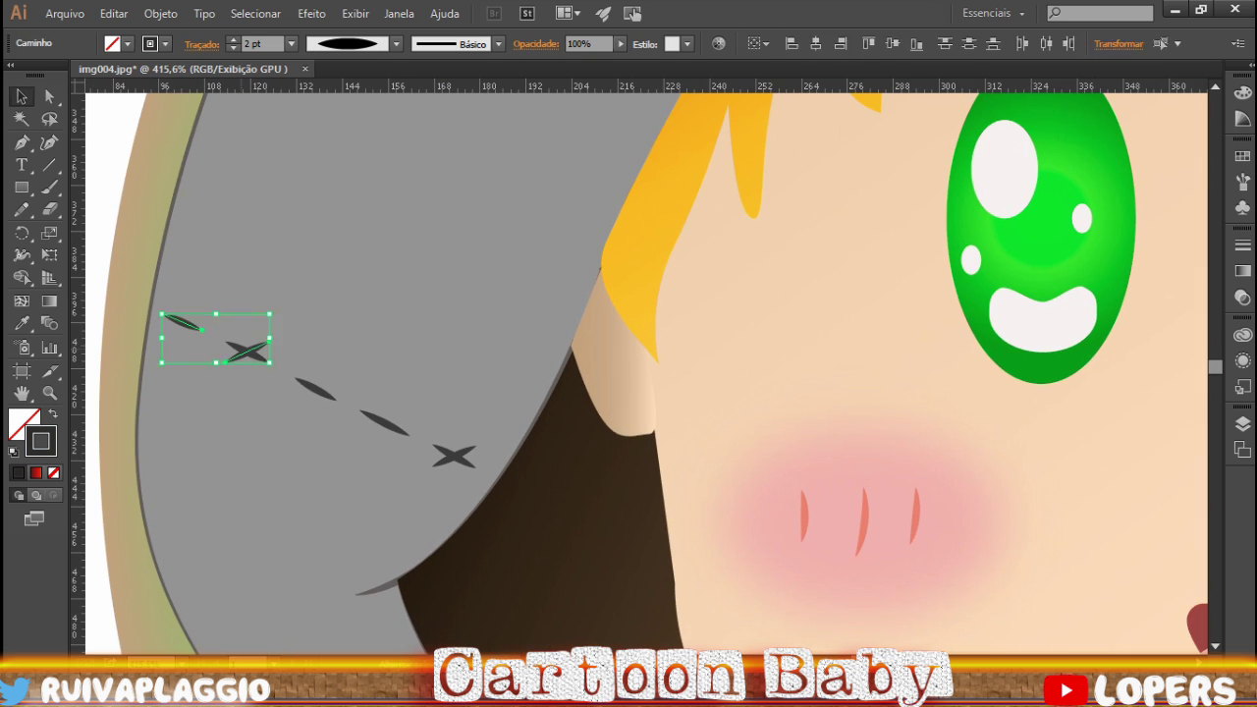
scroll(648, 373, right, 10)
key(z)
scroll(648, 373, down, 2)
key(ctrl+v)
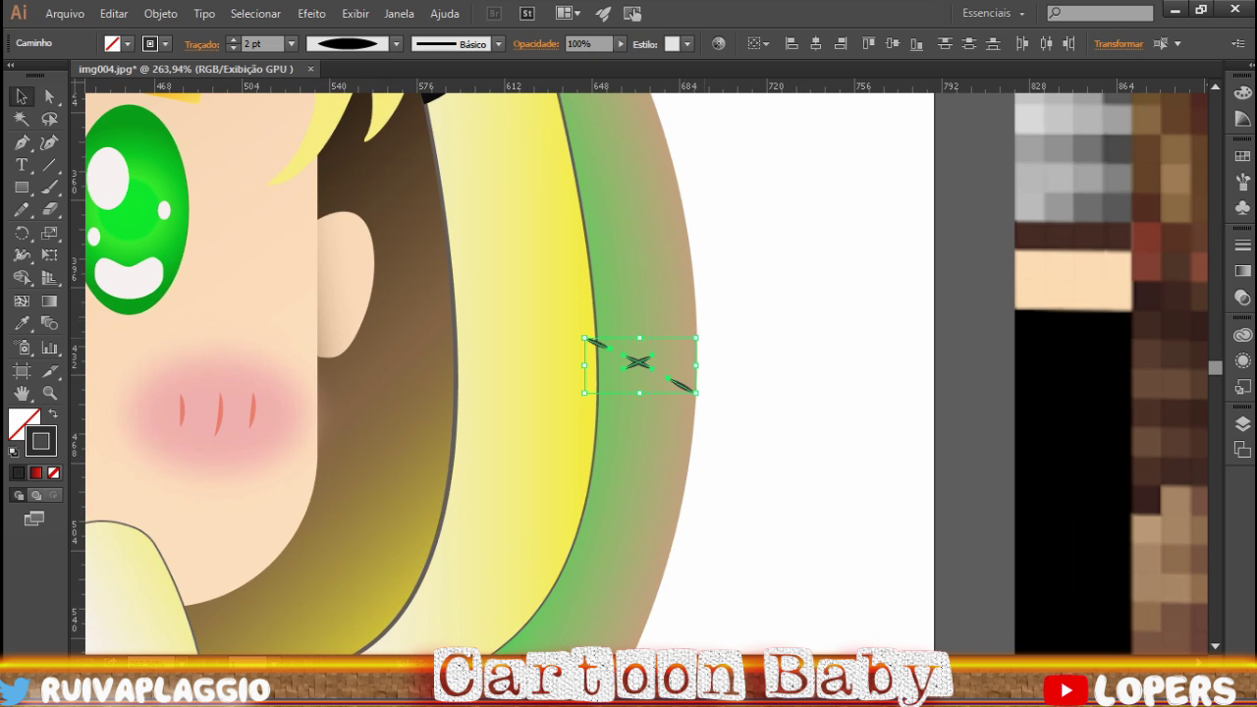
drag(536, 391, 535, 391)
key(ctrl+0)
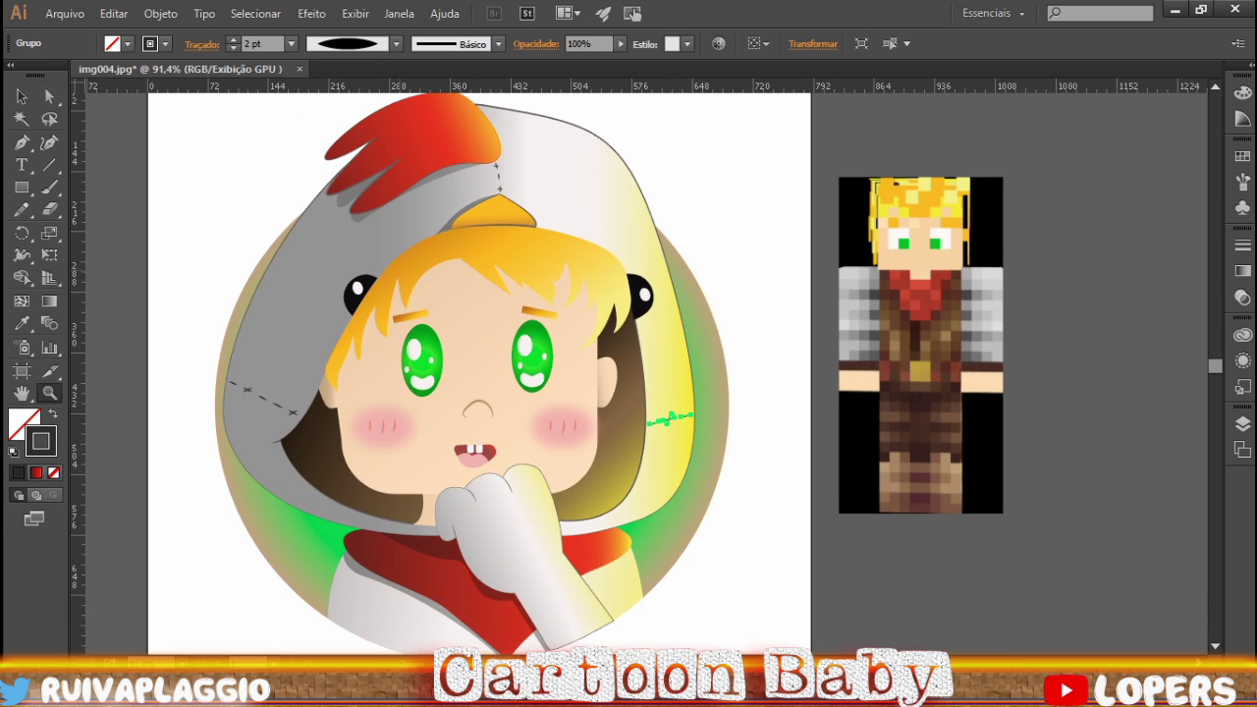
key(ctrl+shift+a)
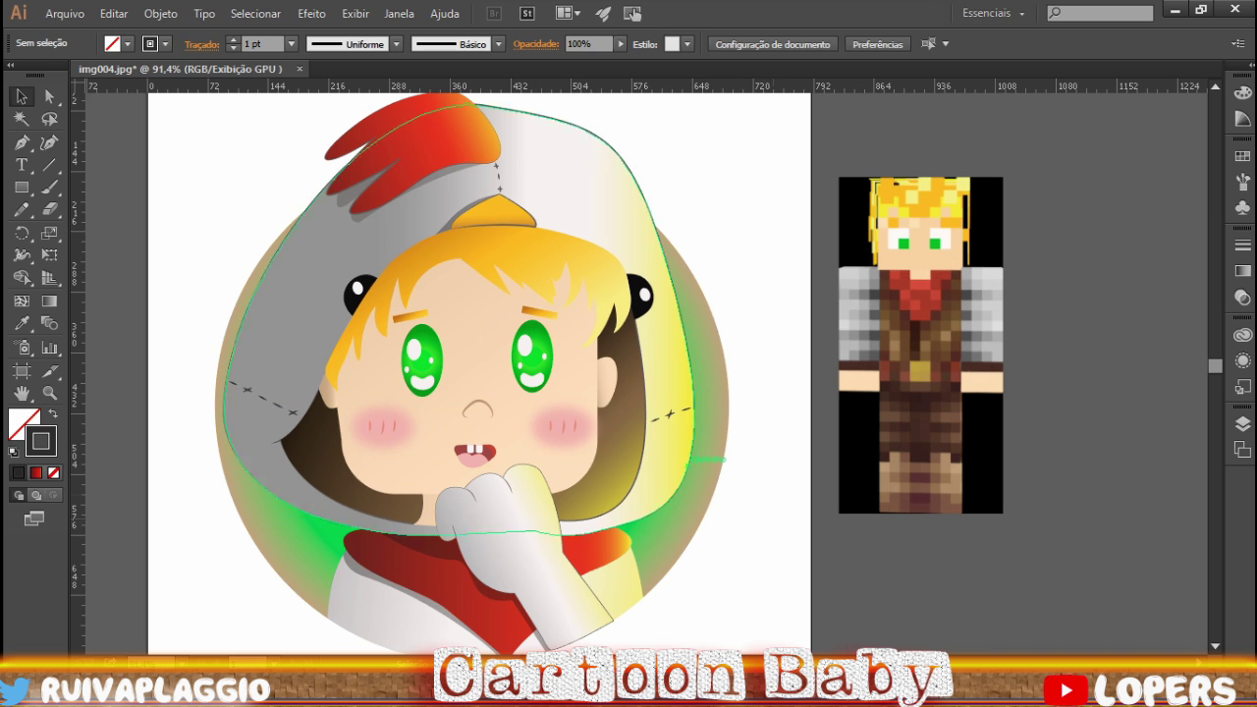
- Copy the full row of hood side stitches into the sleeve's layer Camada 18 and rotate it along the sleeve's lower edge
key(z)
drag(321, 407, 373, 406)
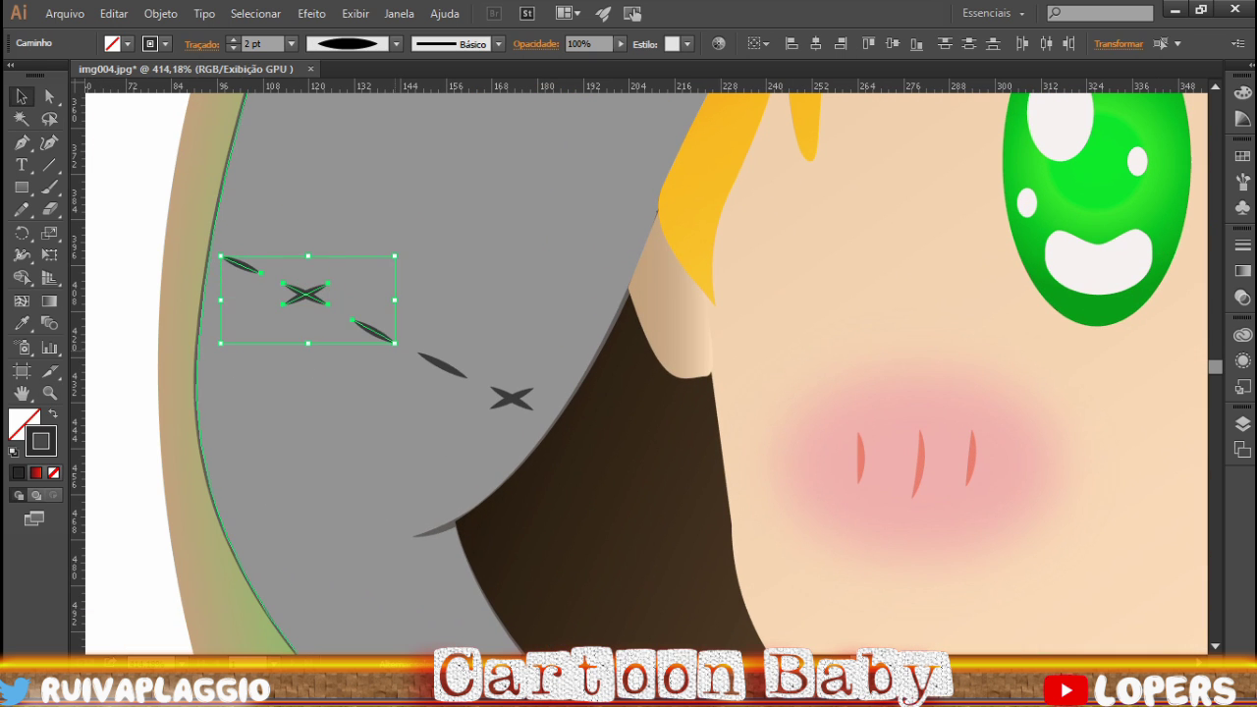
scroll(649, 374, right, 10)
drag(477, 289, 800, 441)
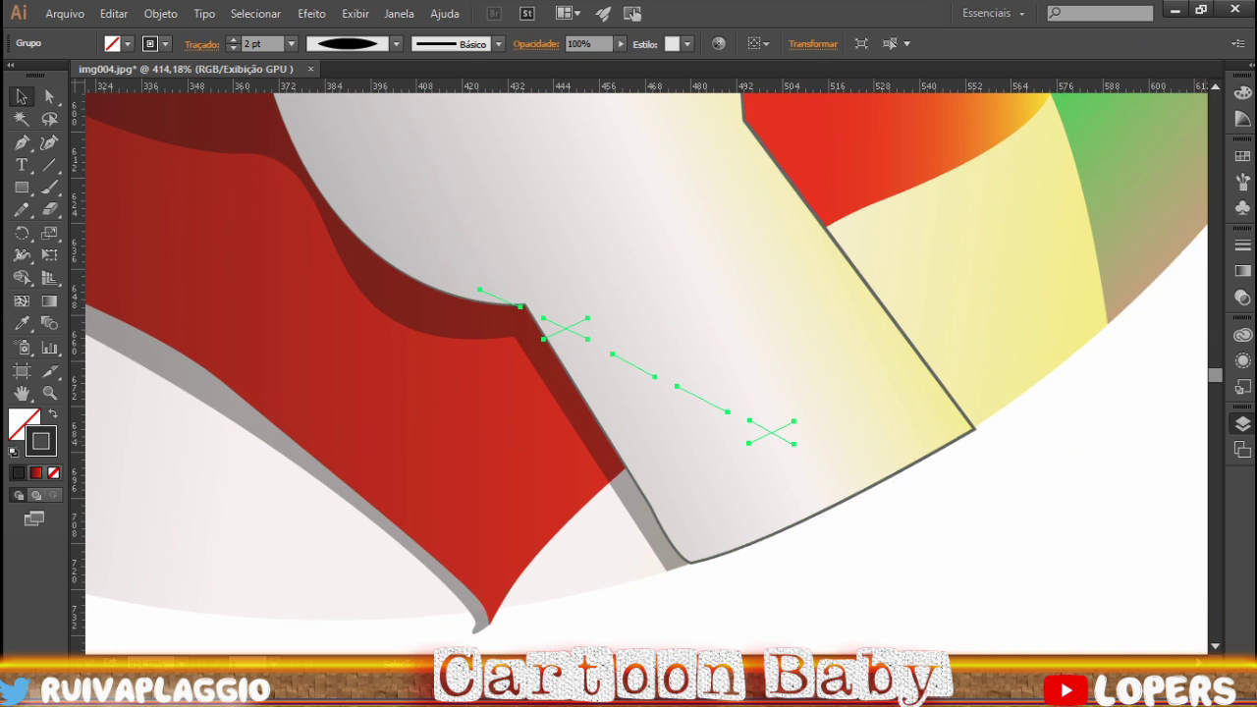
click(1242, 424)
drag(1197, 454, 1197, 358)
key(v)
drag(801, 445, 723, 548)
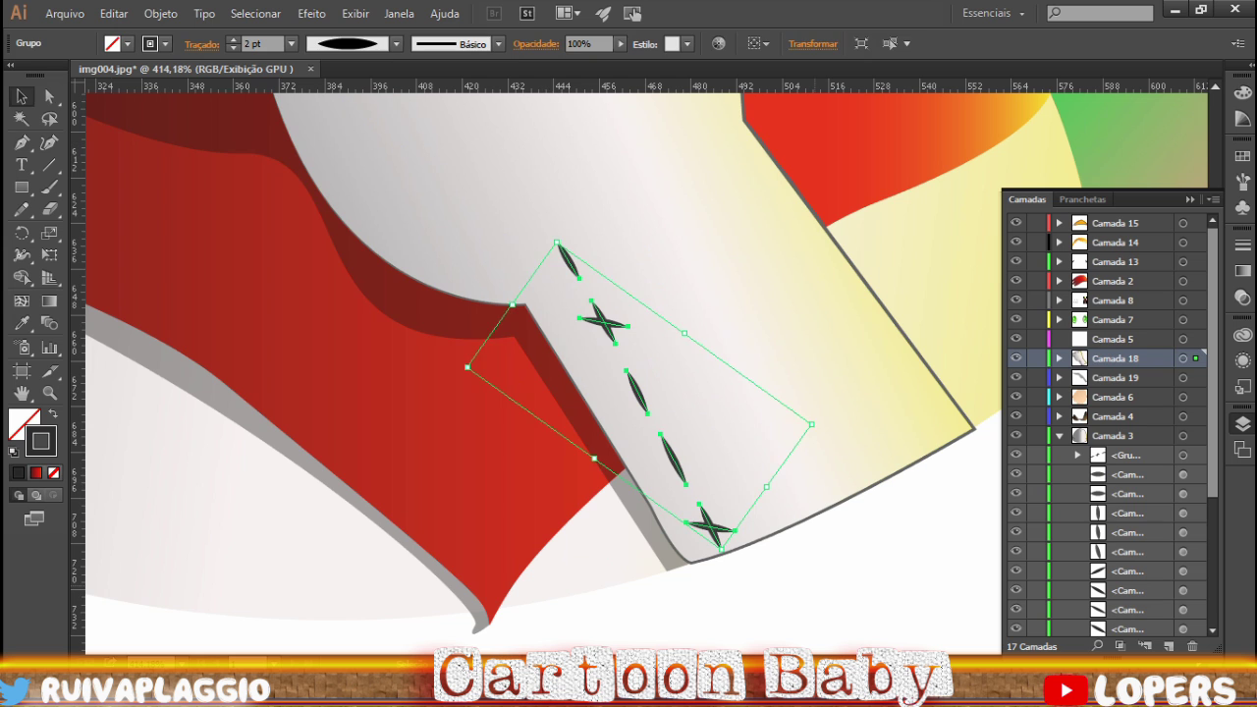
- Reposition the uppermost sleeve stitches individually so the row follows the bend in the sleeve's edge
key(a)
drag(556, 243, 525, 277)
drag(599, 306, 725, 381)
key(ctrl+z)
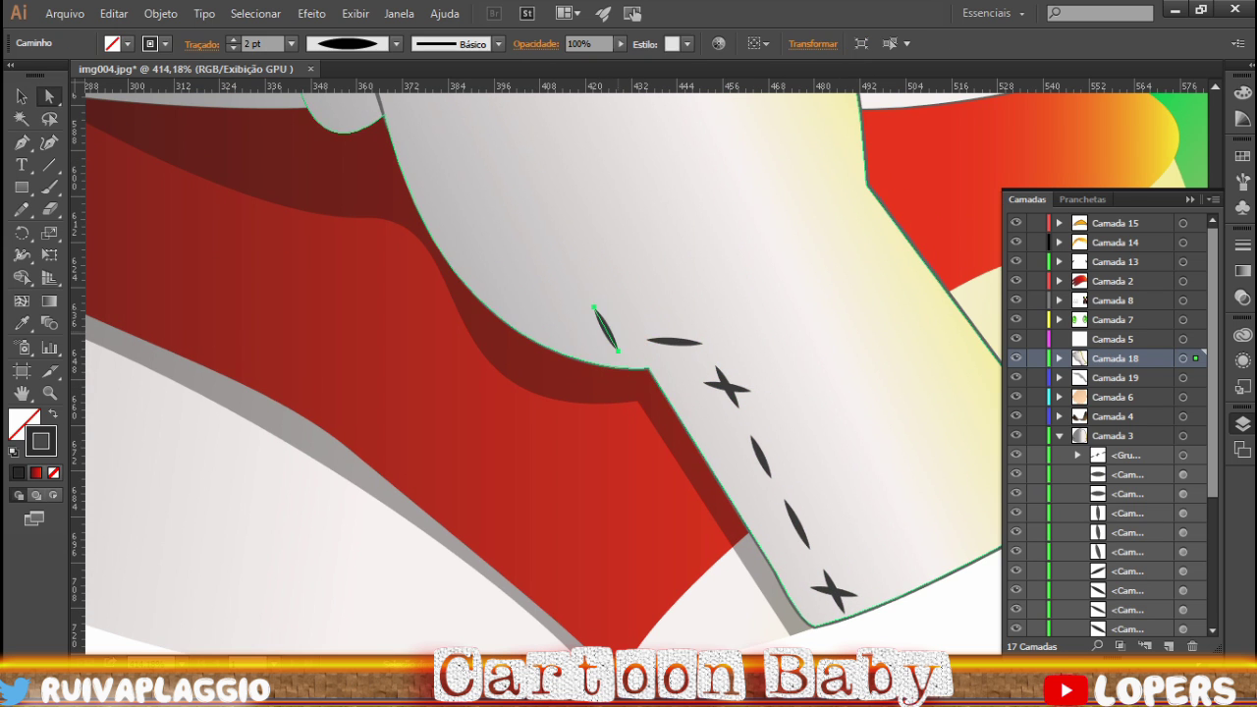
key(ctrl+shift+a)
key(ctrl+0)
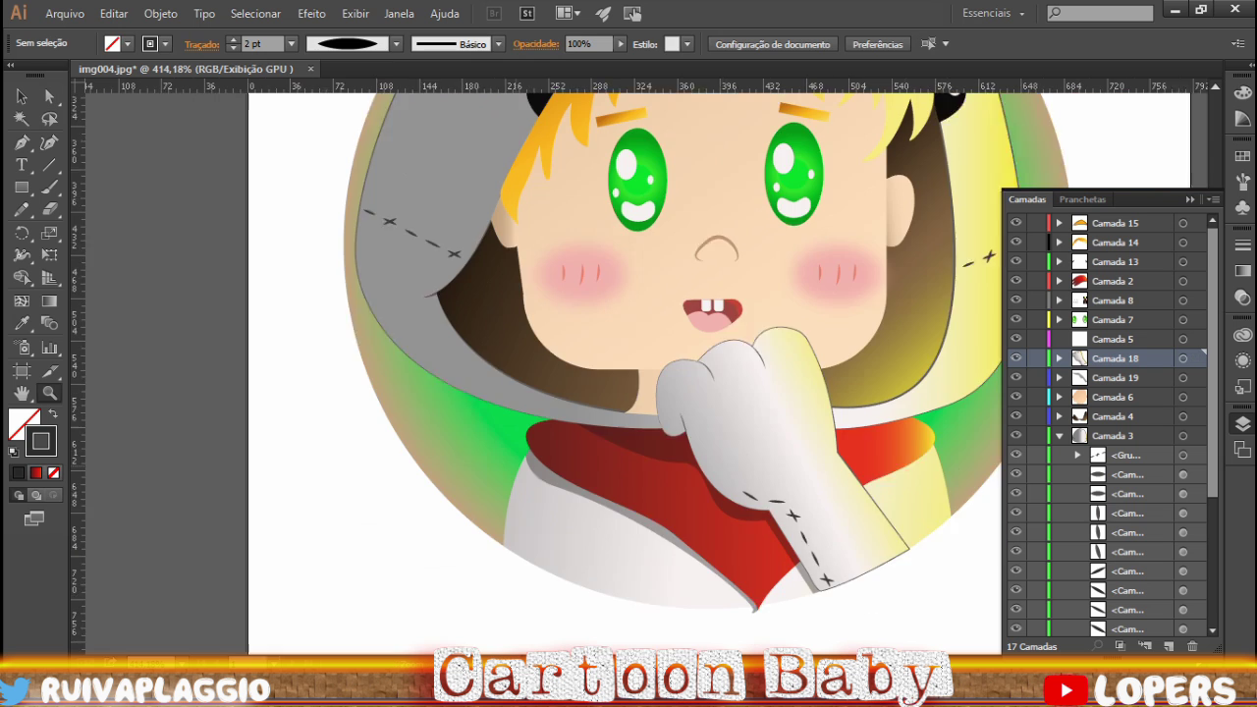
- Select the sleeve's stitches and place a rotated copy of them on the red scarf near its lower point
key(v)
key(z)
click(877, 581)
key(a)
click(611, 400)
alt+click(649, 542)
click(652, 441)
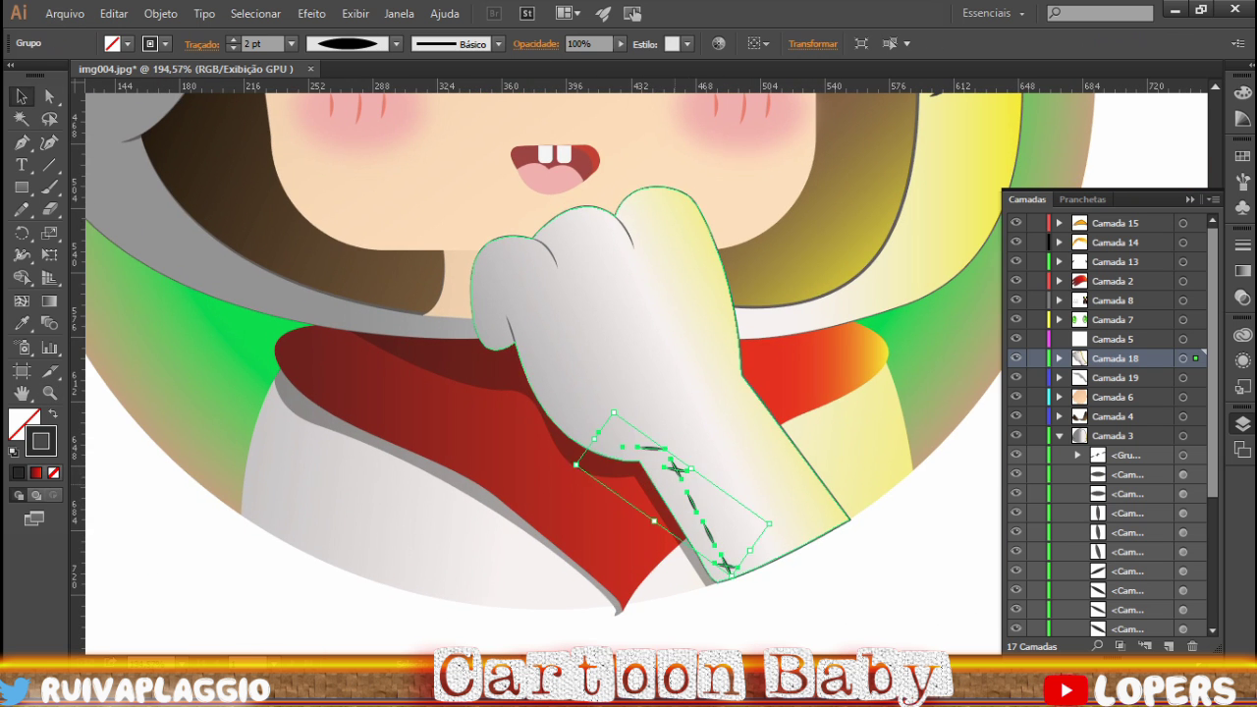
drag(652, 441, 622, 303)
drag(692, 329, 605, 541)
- Move and angle the copied stitches individually so they run along the scarf's lower edge
scroll(605, 541, up, 3)
key(a)
drag(589, 344, 580, 462)
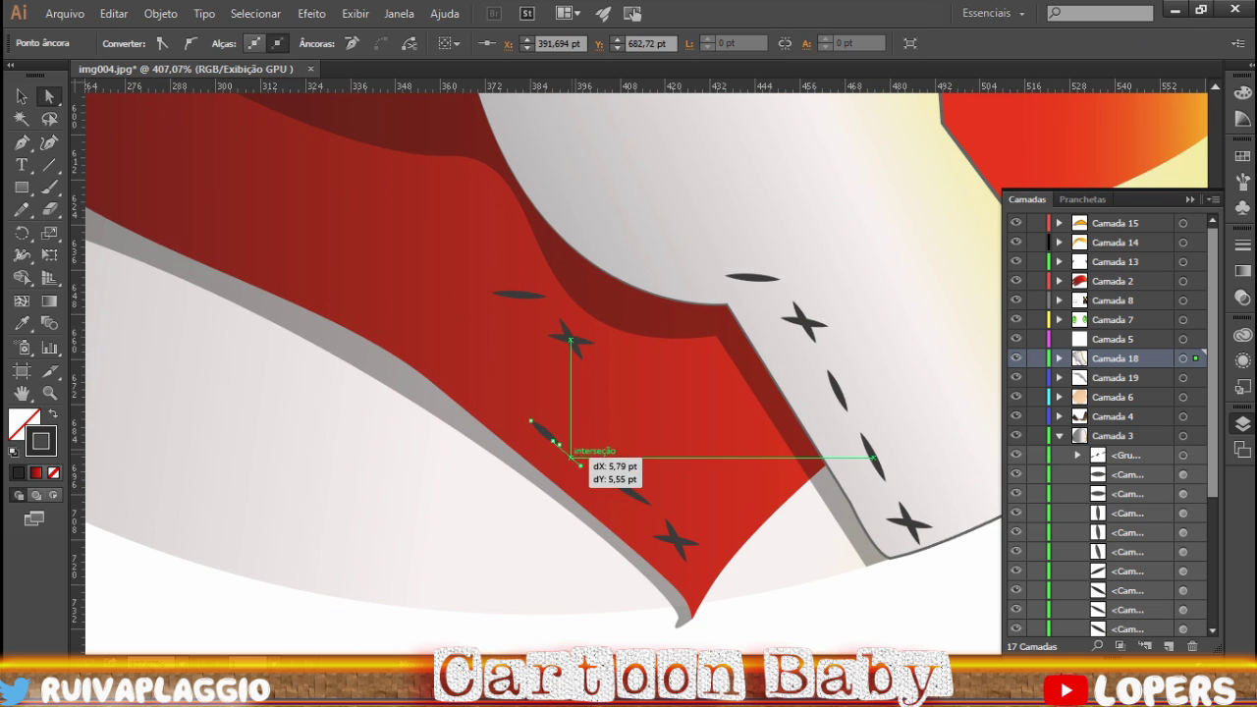
drag(636, 366, 536, 422)
key(z)
alt+click(547, 331)
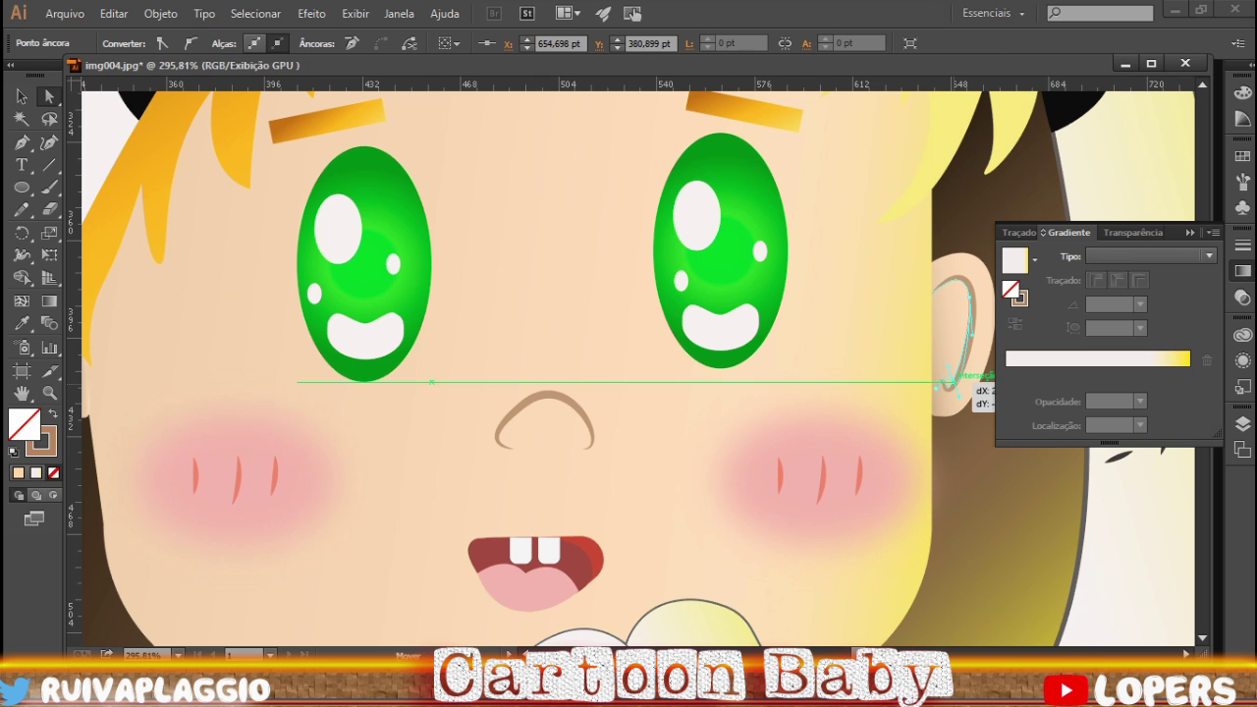
- Place a mirrored copy of the inner-ear line on the ear beside the hair and reshape its upper curve to fit
right_click(653, 366)
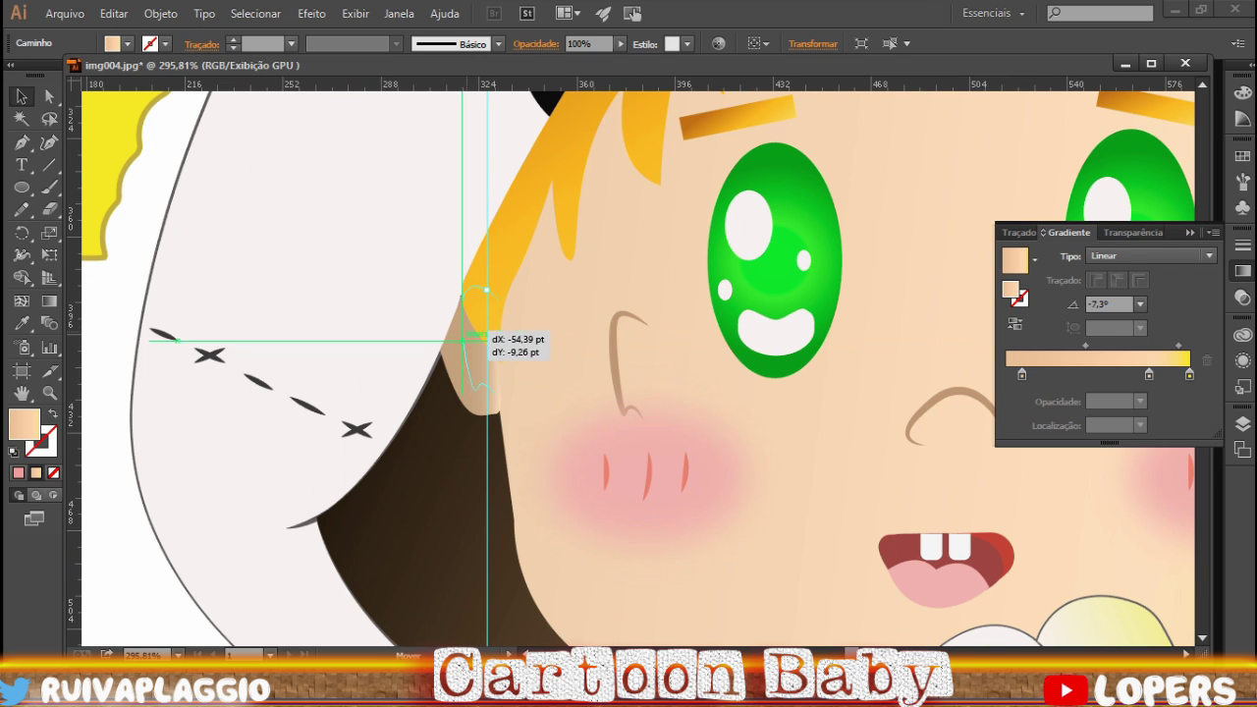
drag(463, 340, 464, 340)
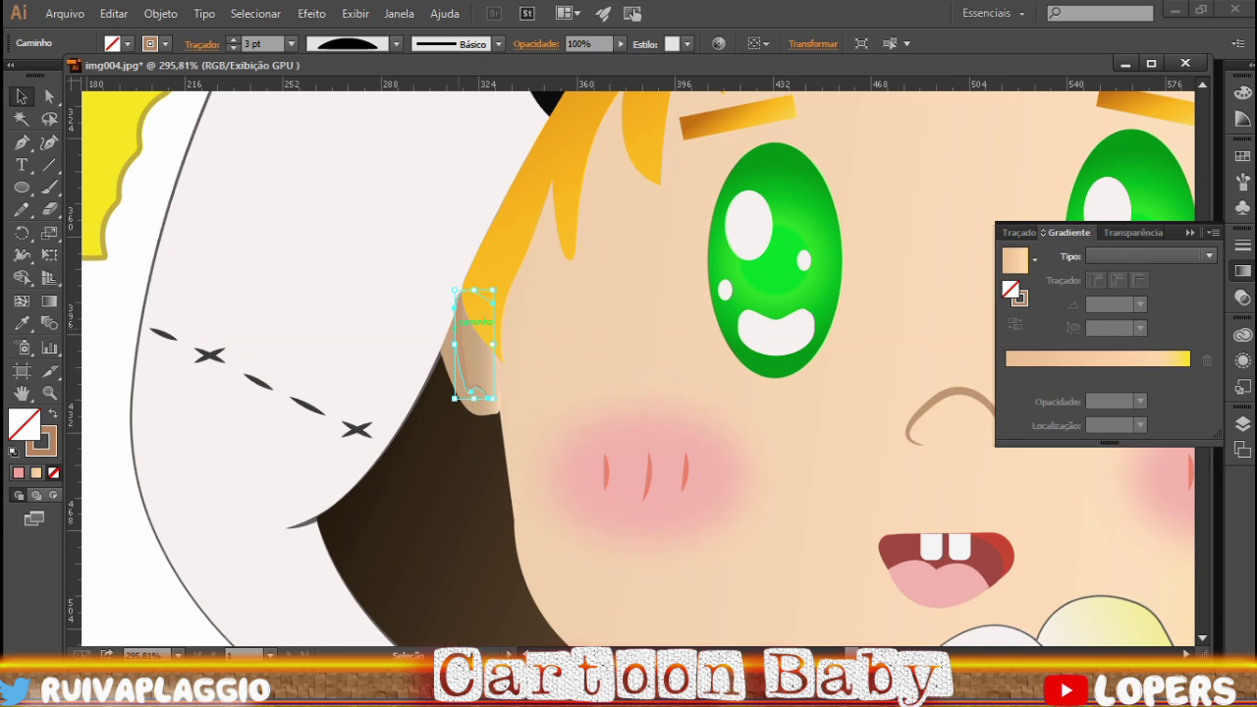
key(a)
scroll(469, 342, up, 5)
click(470, 343)
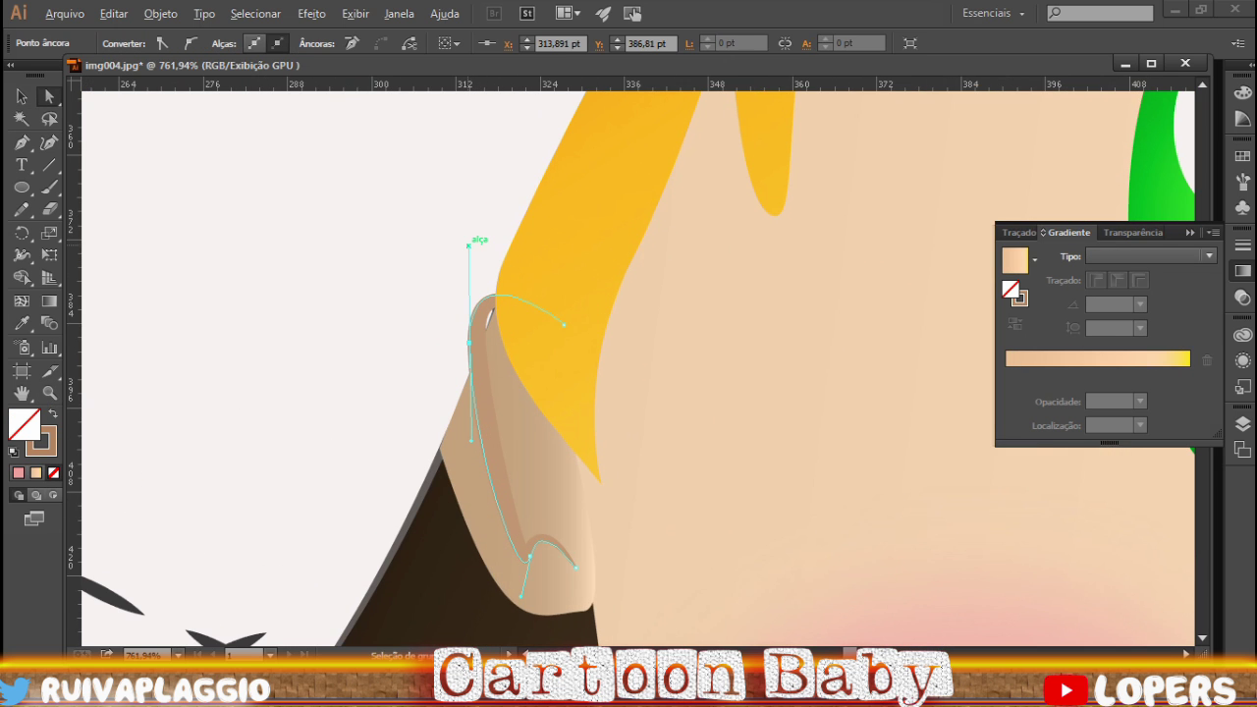
drag(469, 343, 503, 377)
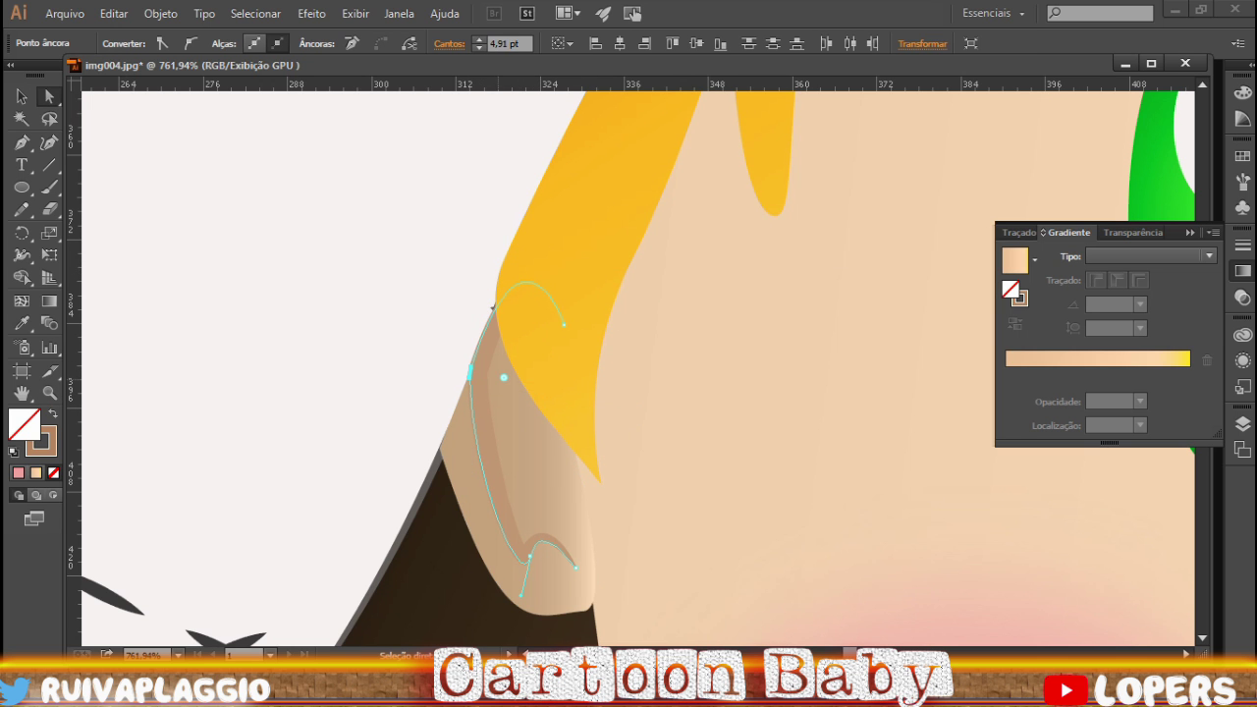
scroll(530, 393, down, 8)
key(v)
key(ctrl+shift+a)
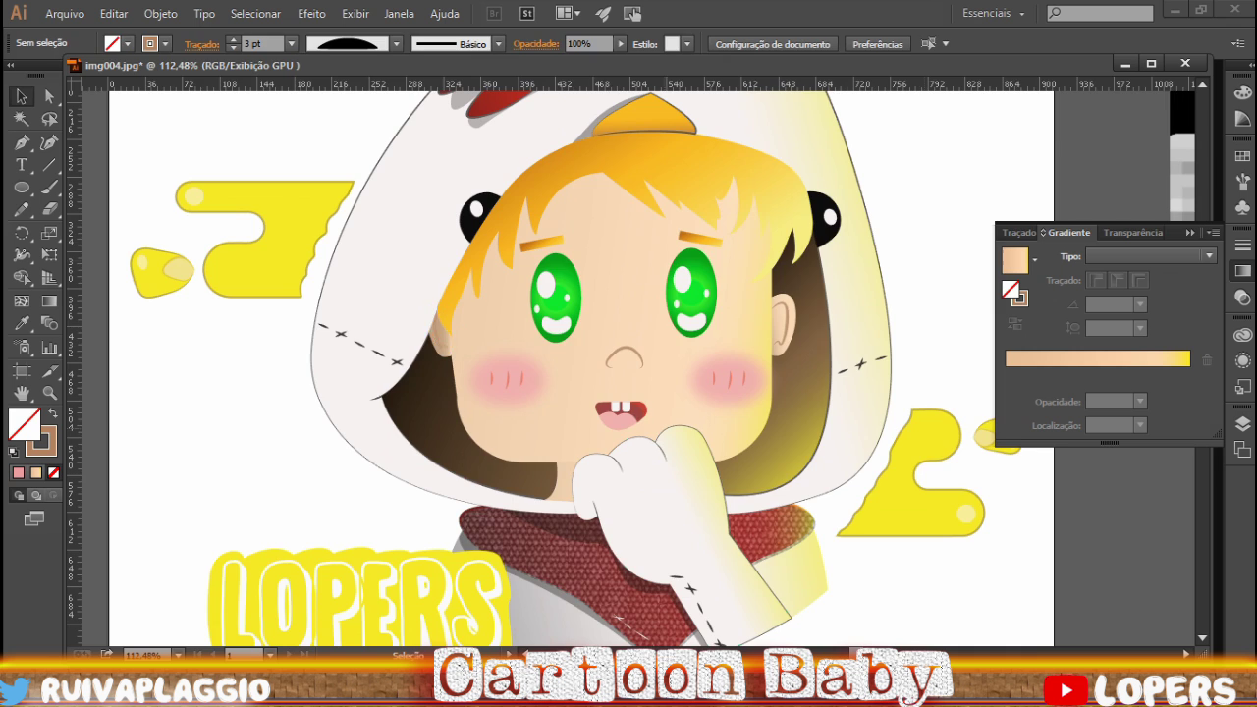
- Open the scarf's clipping group in layer Camada 23 and set its texture's opacity to 18%
scroll(531, 393, up, 2)
scroll(530, 402, down, 3)
click(570, 490)
click(1242, 424)
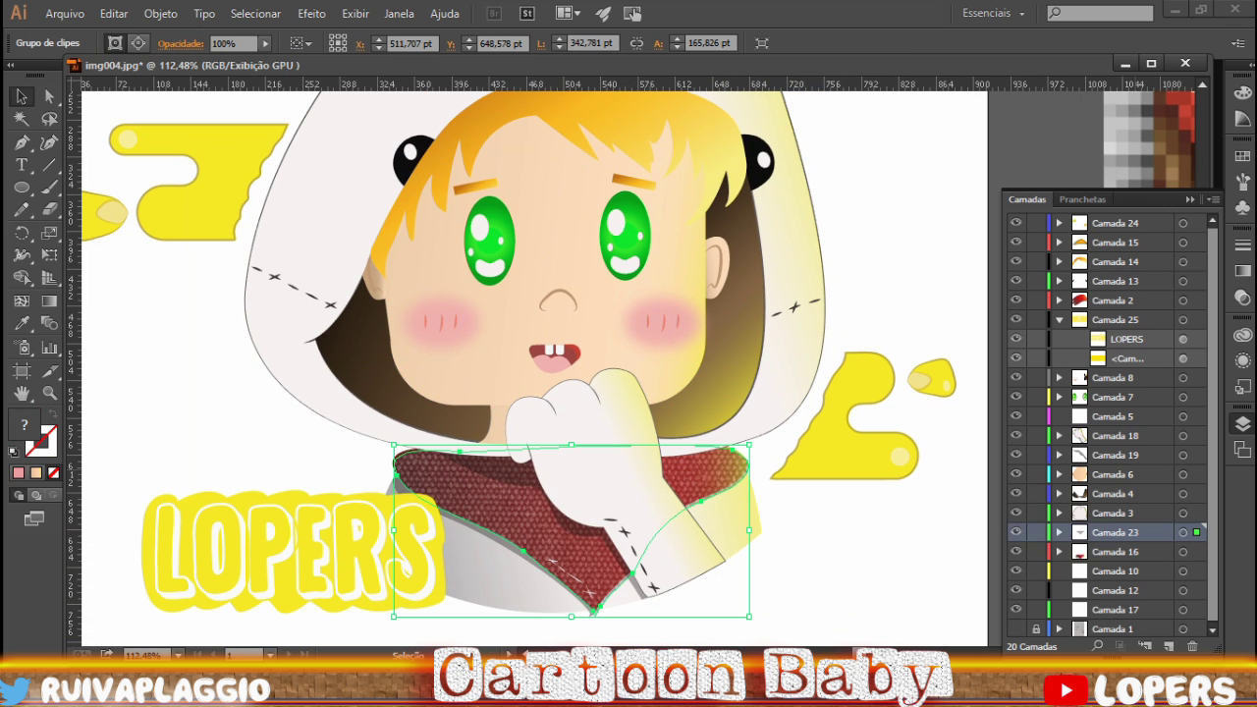
click(1059, 493)
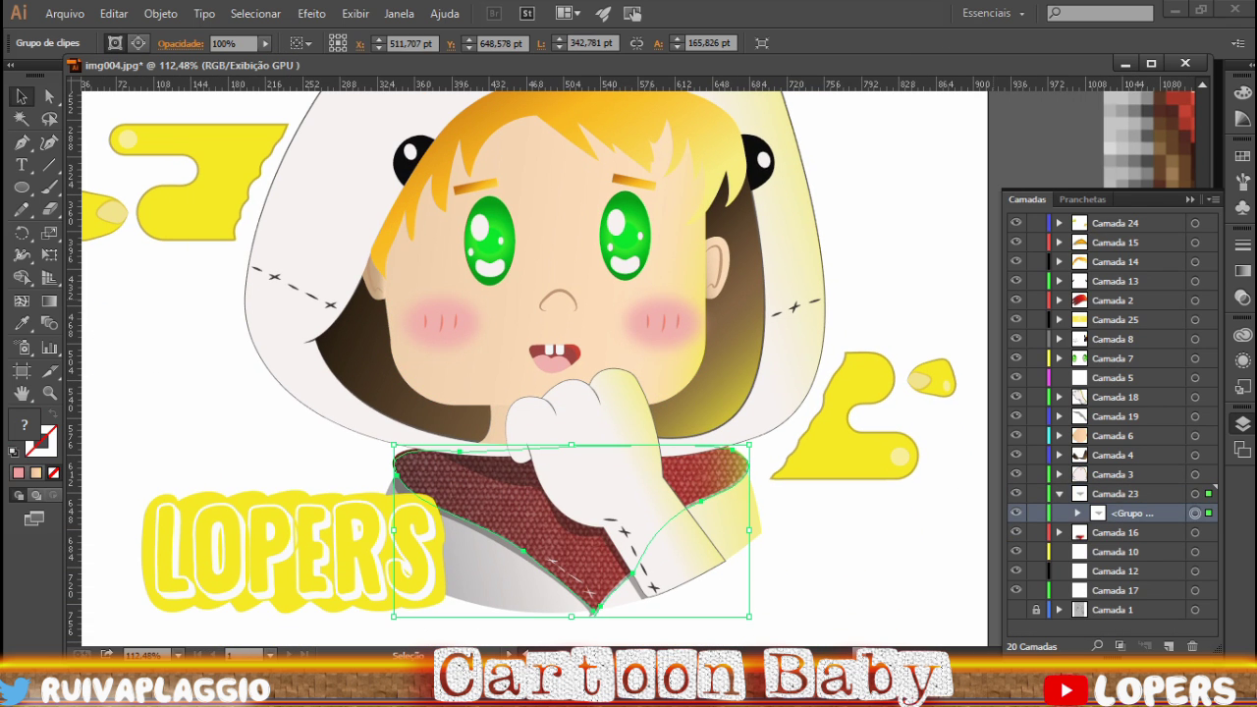
click(1077, 511)
double_click(570, 491)
click(733, 43)
drag(697, 61, 672, 60)
key(Escape)
drag(540, 350, 609, 349)
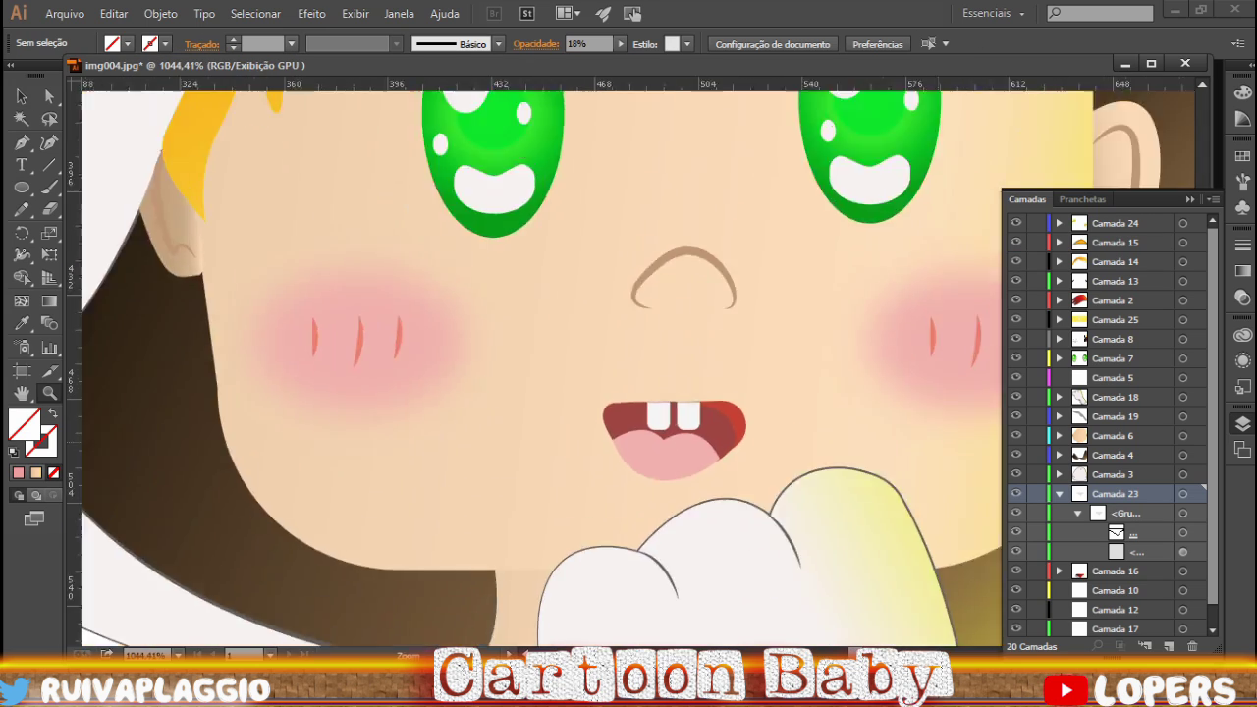